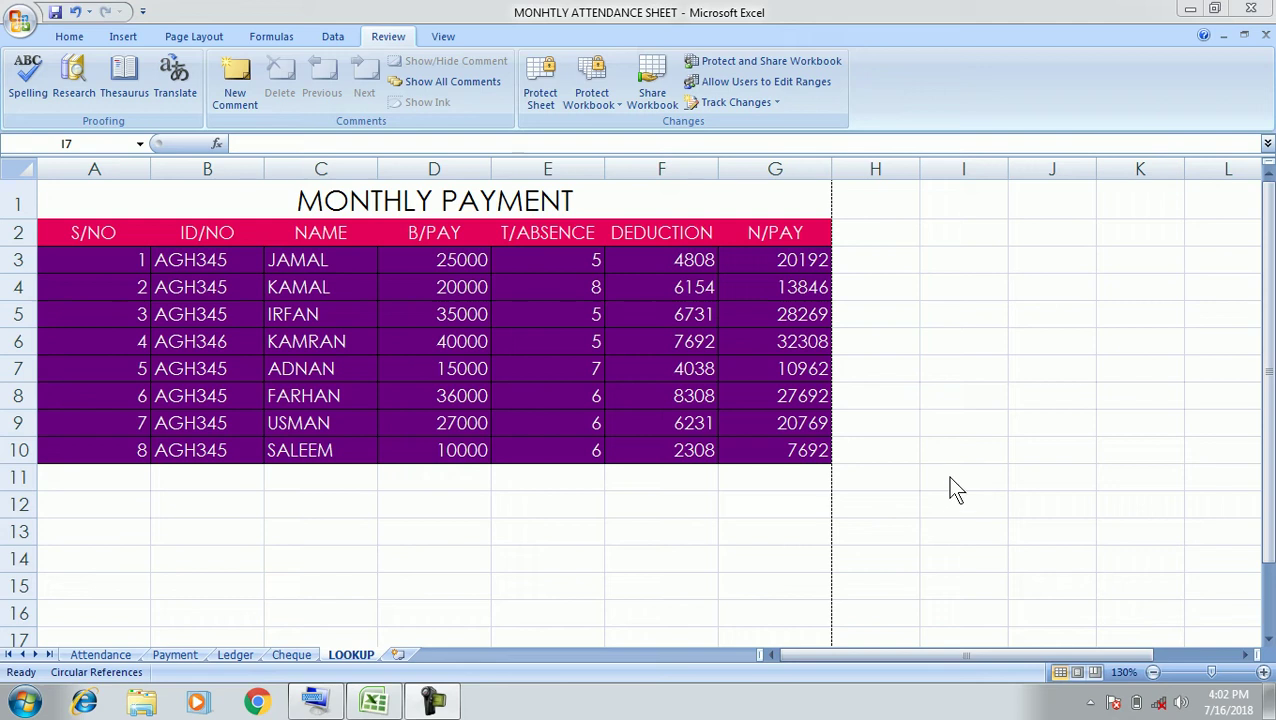
Select cells H7 and F13, then move through Page Layout to the Formulas ribbon.
left_click(867, 366)
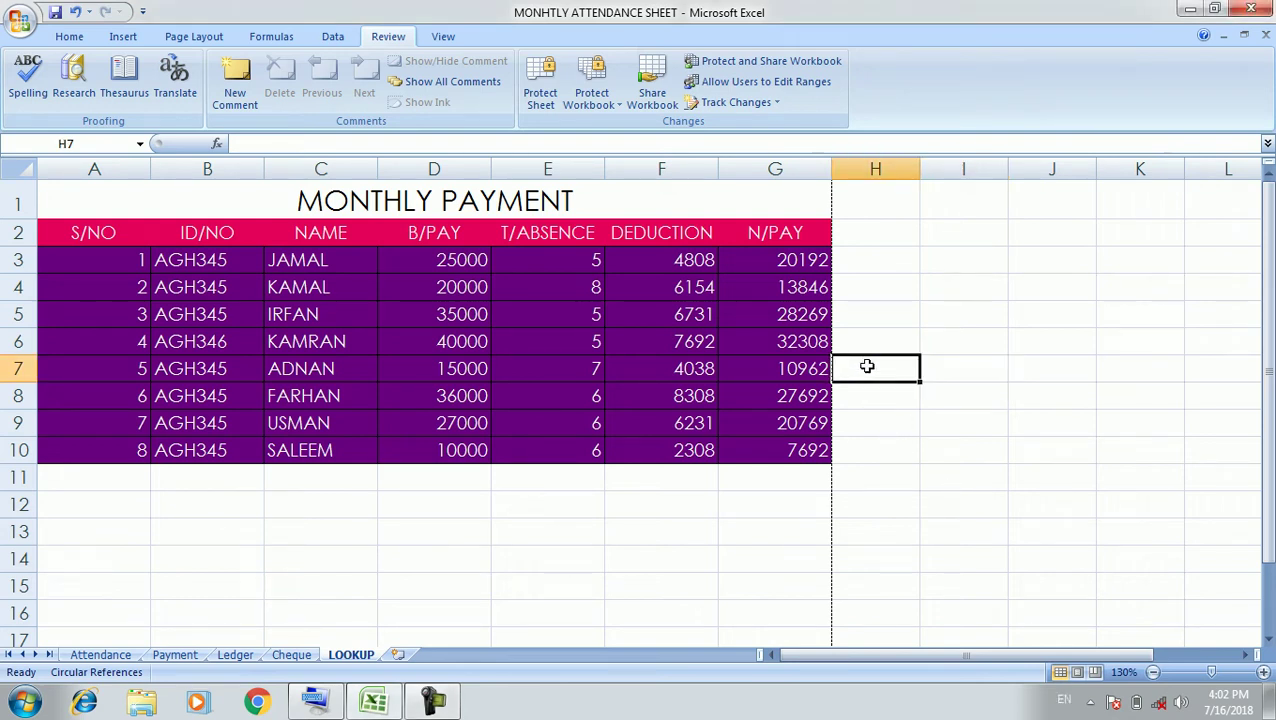
left_click(680, 521)
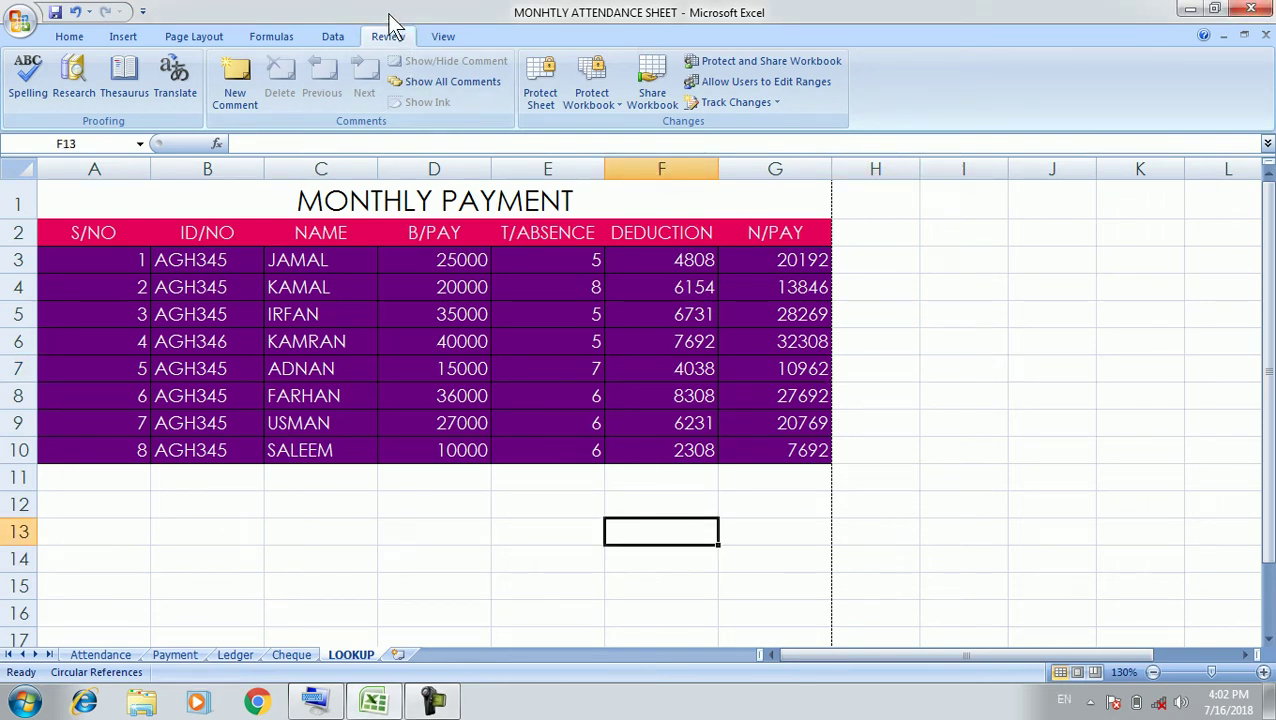
left_click(190, 40)
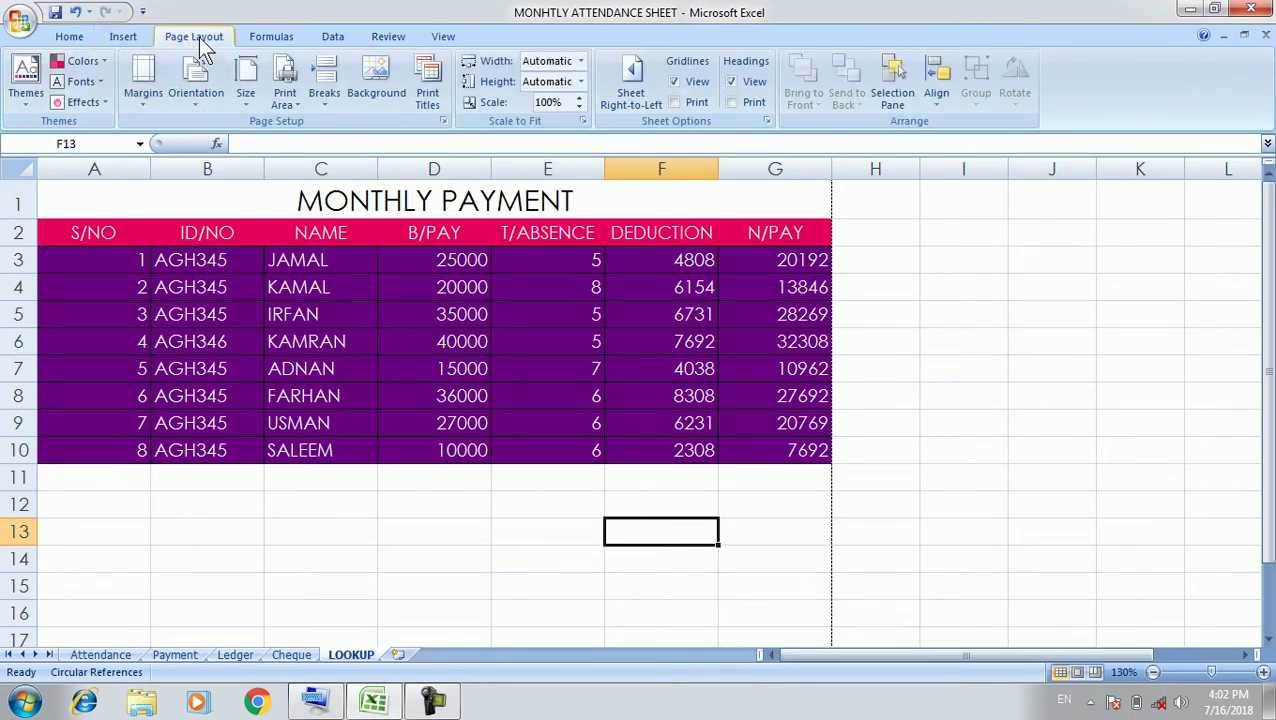
left_click(285, 39)
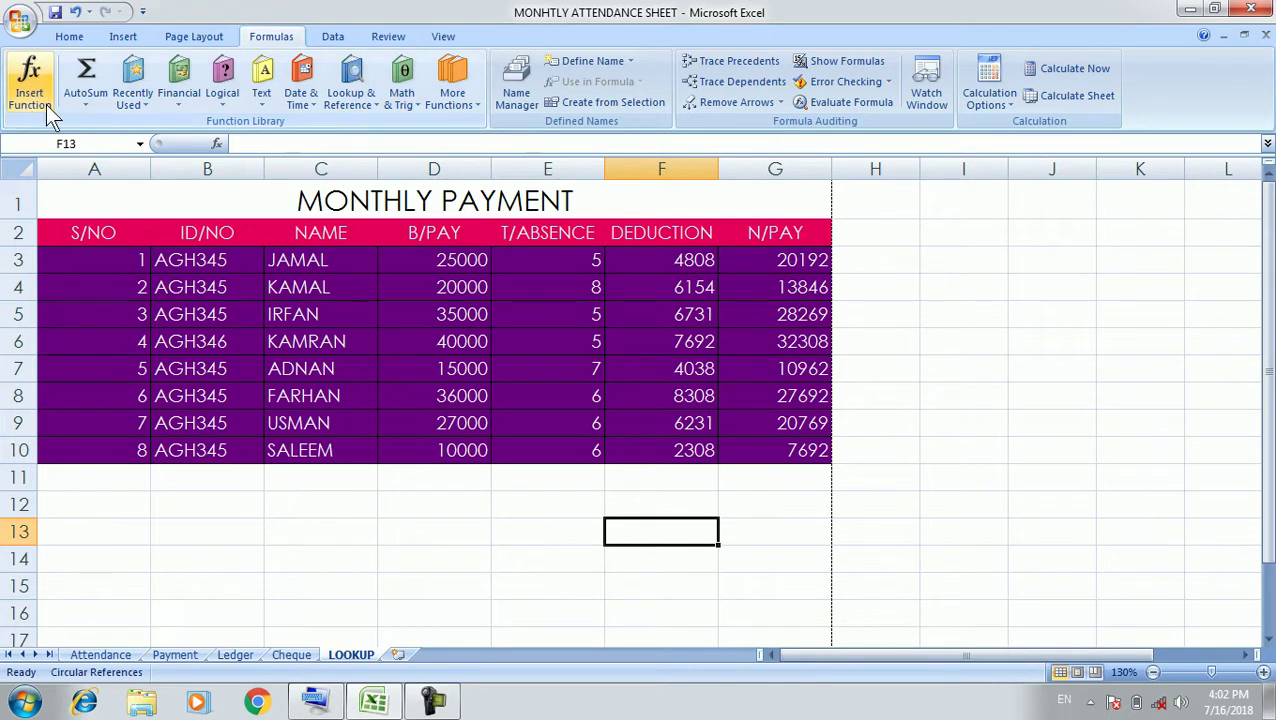
Browse the AutoSum, Recently Used and Financial function lists.
left_click(78, 105)
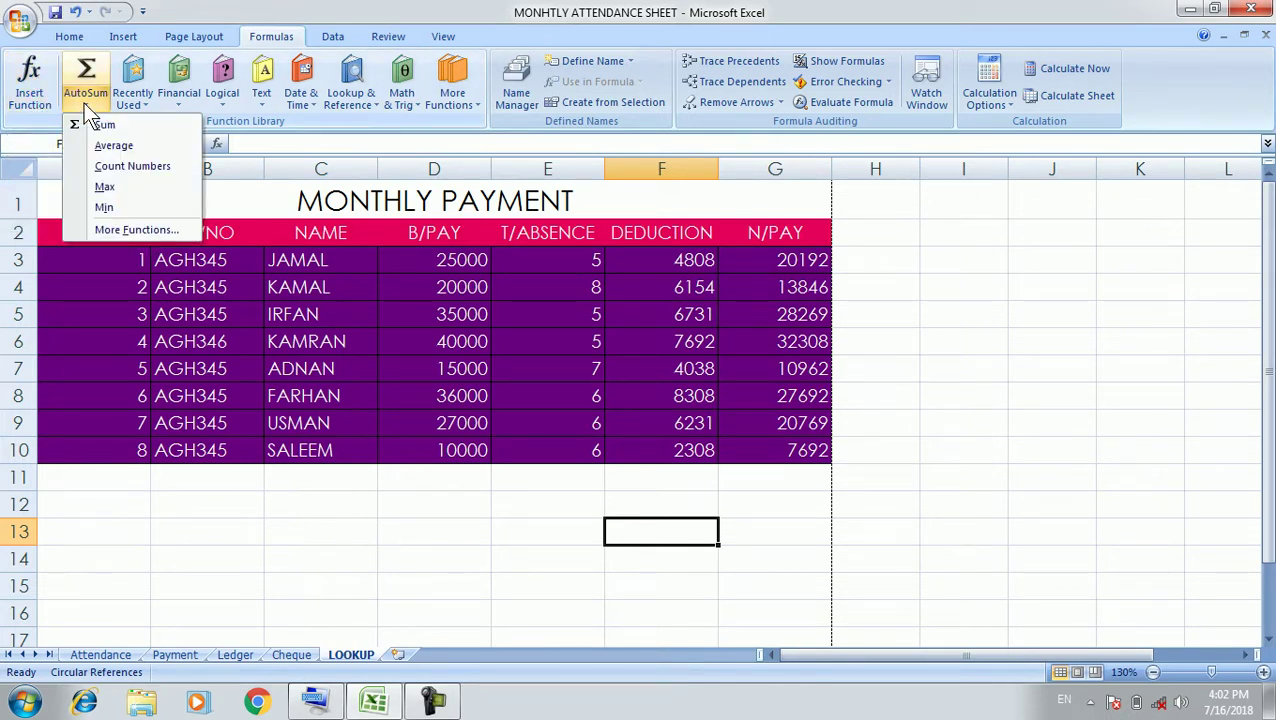
key("Escape")
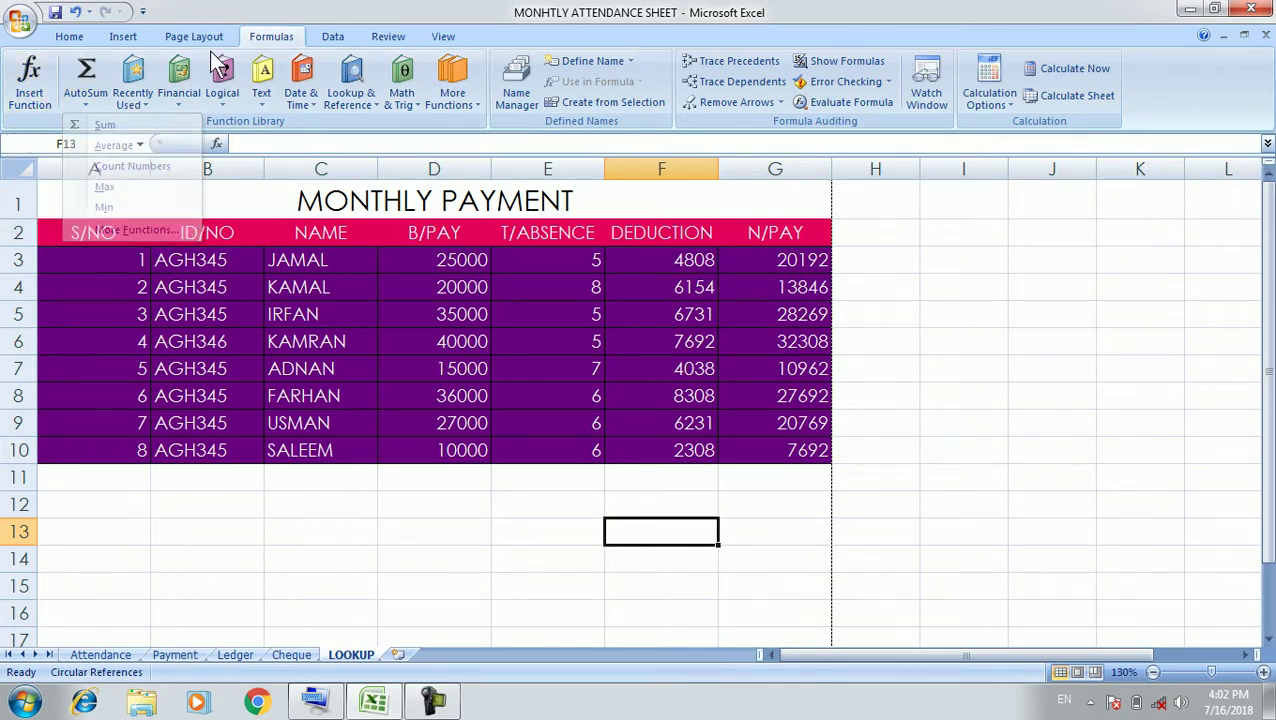
left_click(147, 105)
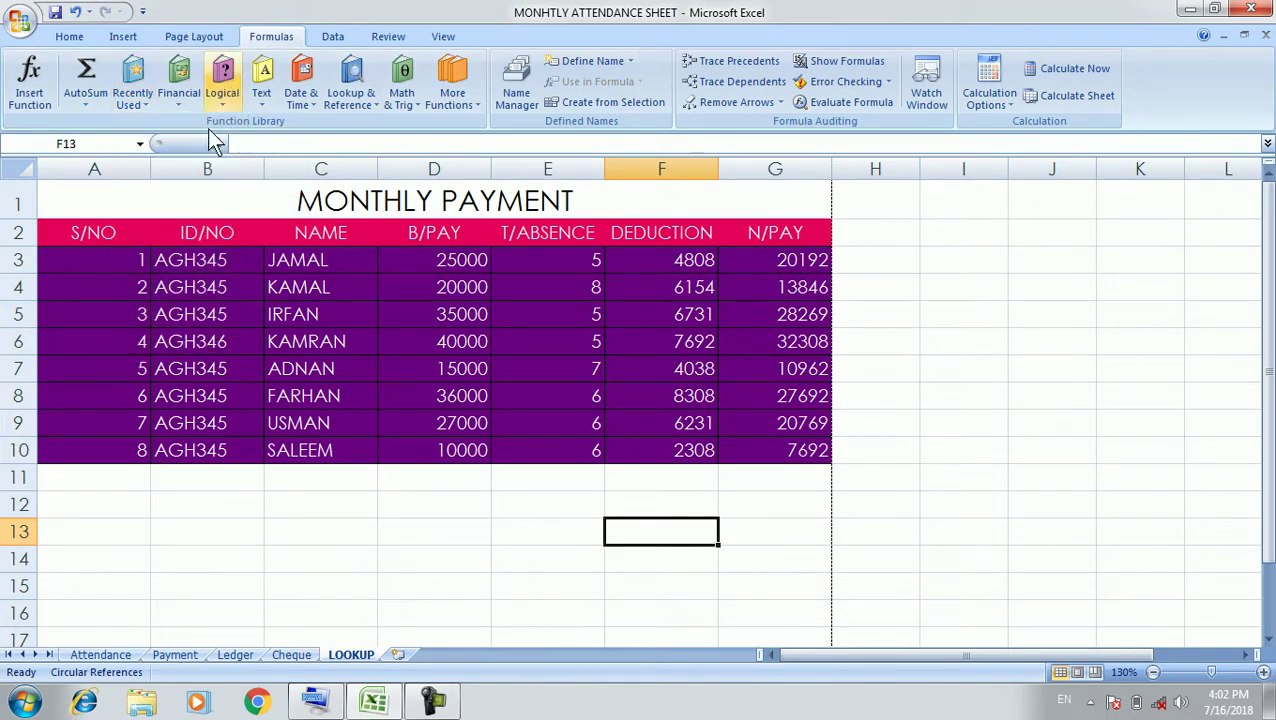
left_click(178, 100)
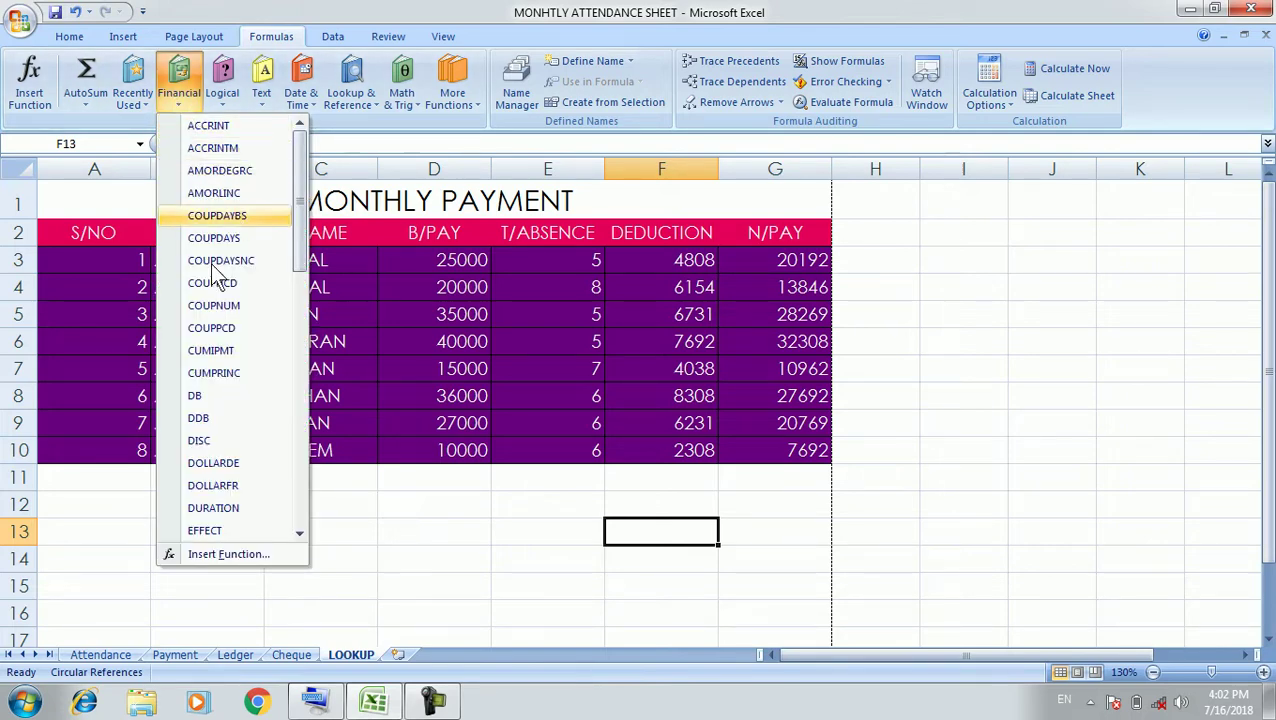
scroll(205, 355, "down", 4)
scroll(203, 355, "up", 4)
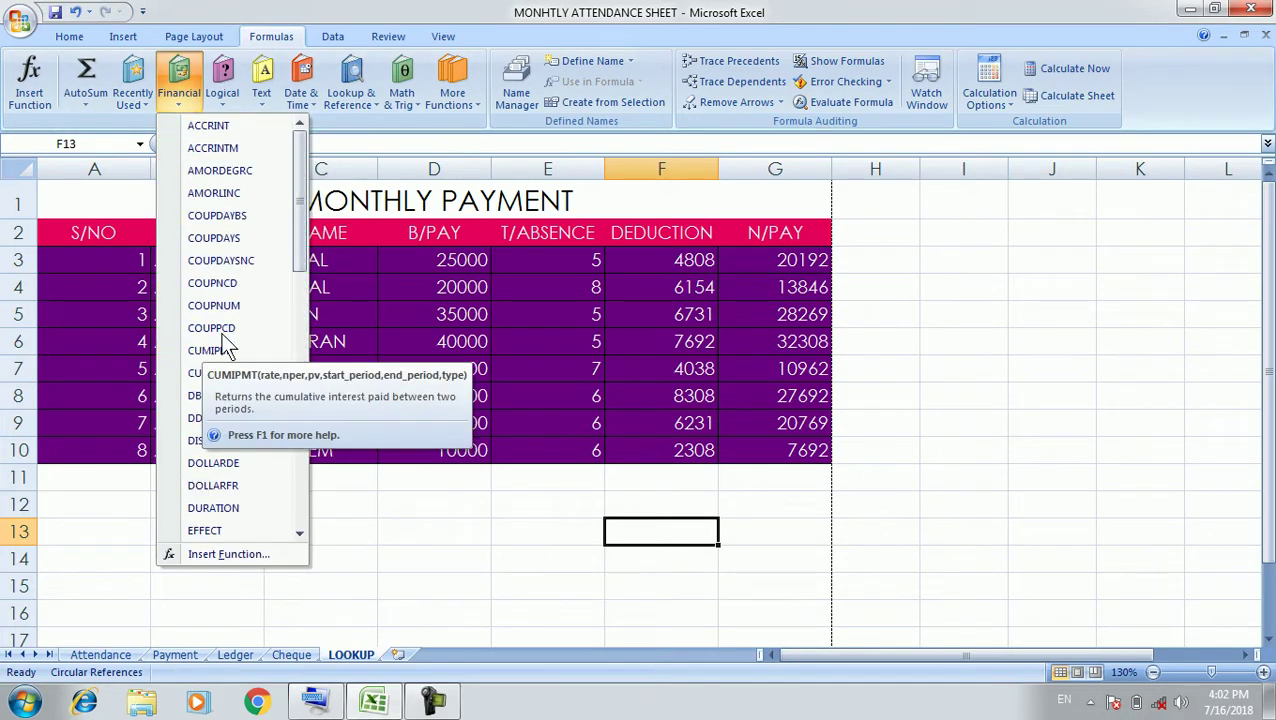
scroll(256, 222, "down", 5)
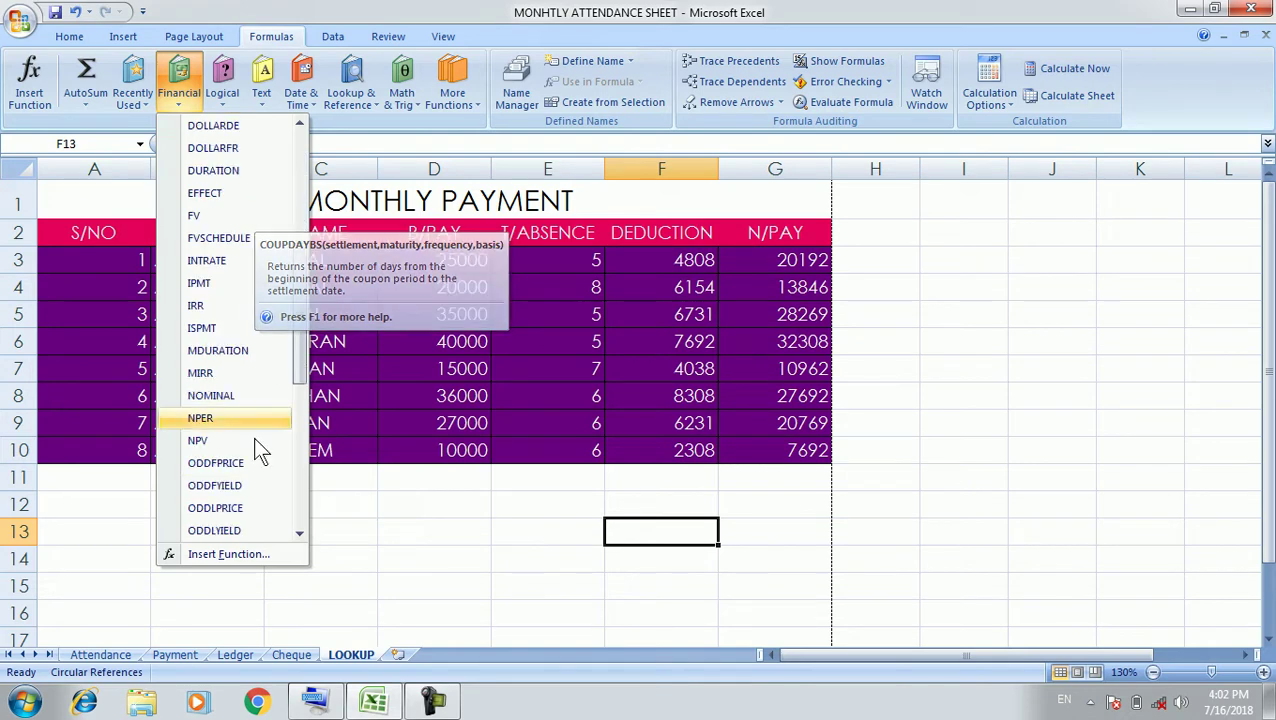
left_click_drag(298, 305, 300, 160)
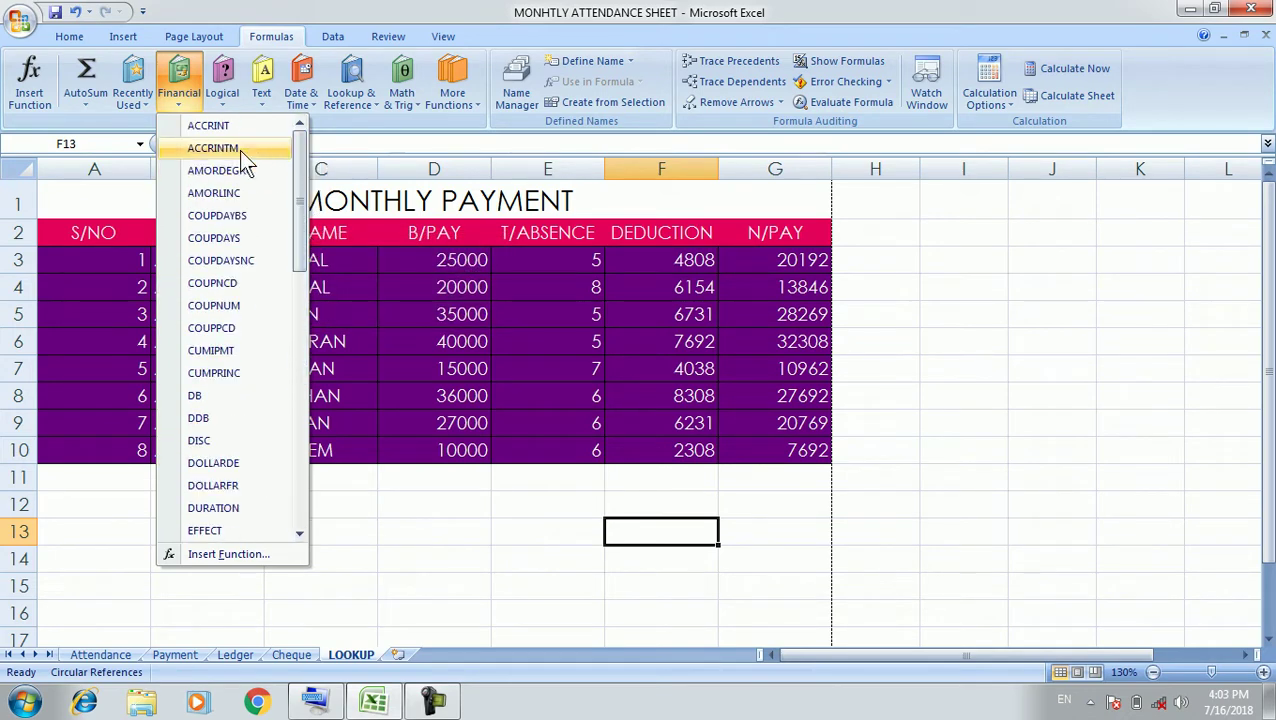
left_click(221, 111)
Look through the Logical function list twice, then show the Text function list.
left_click(222, 106)
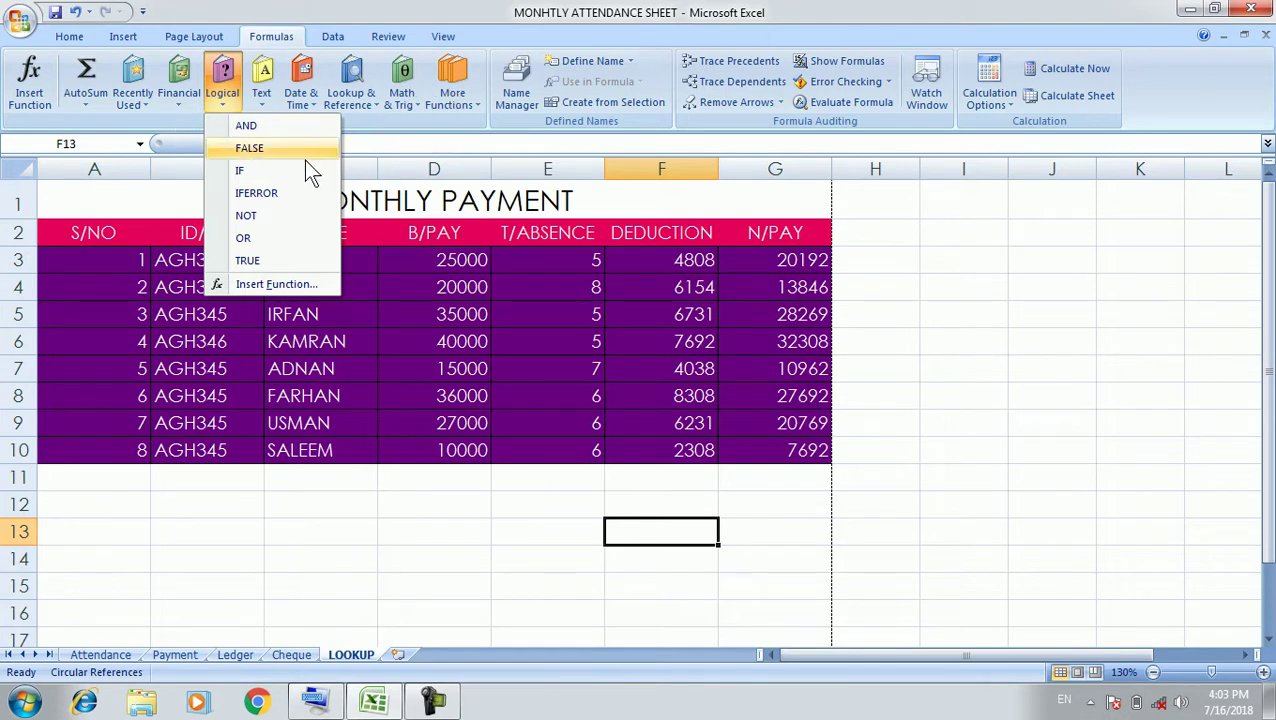
left_click(356, 12)
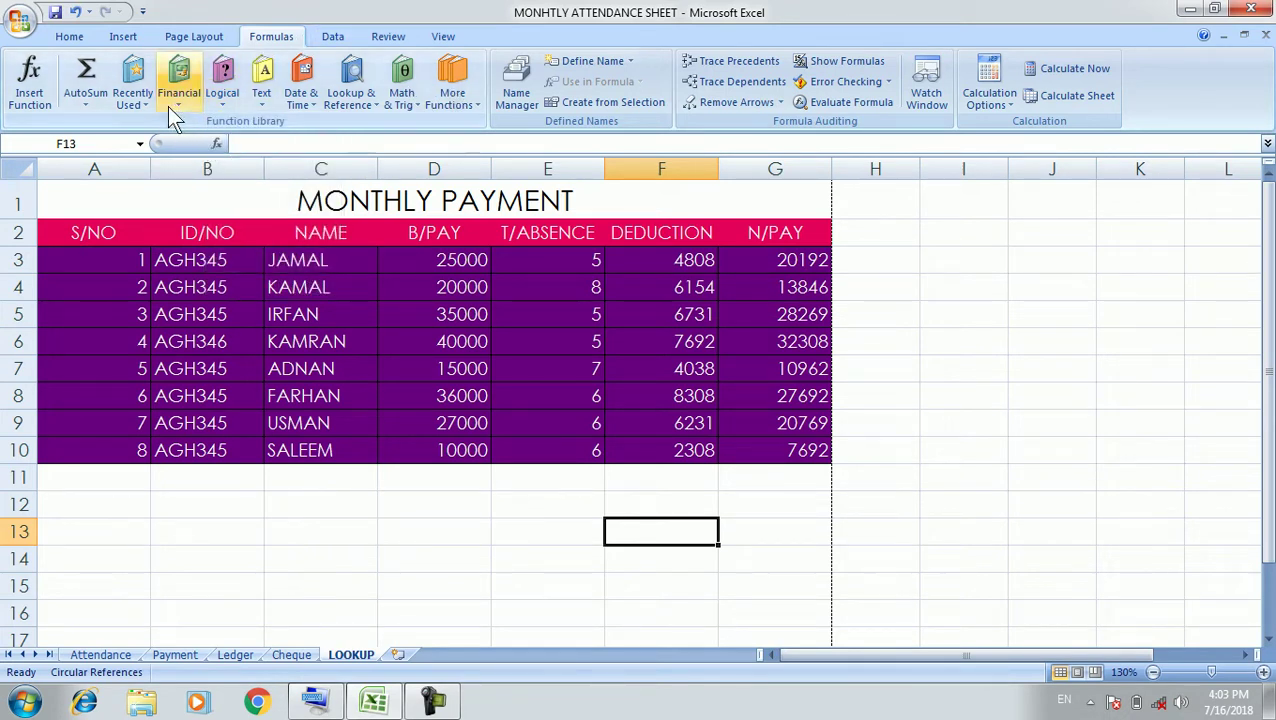
left_click(230, 106)
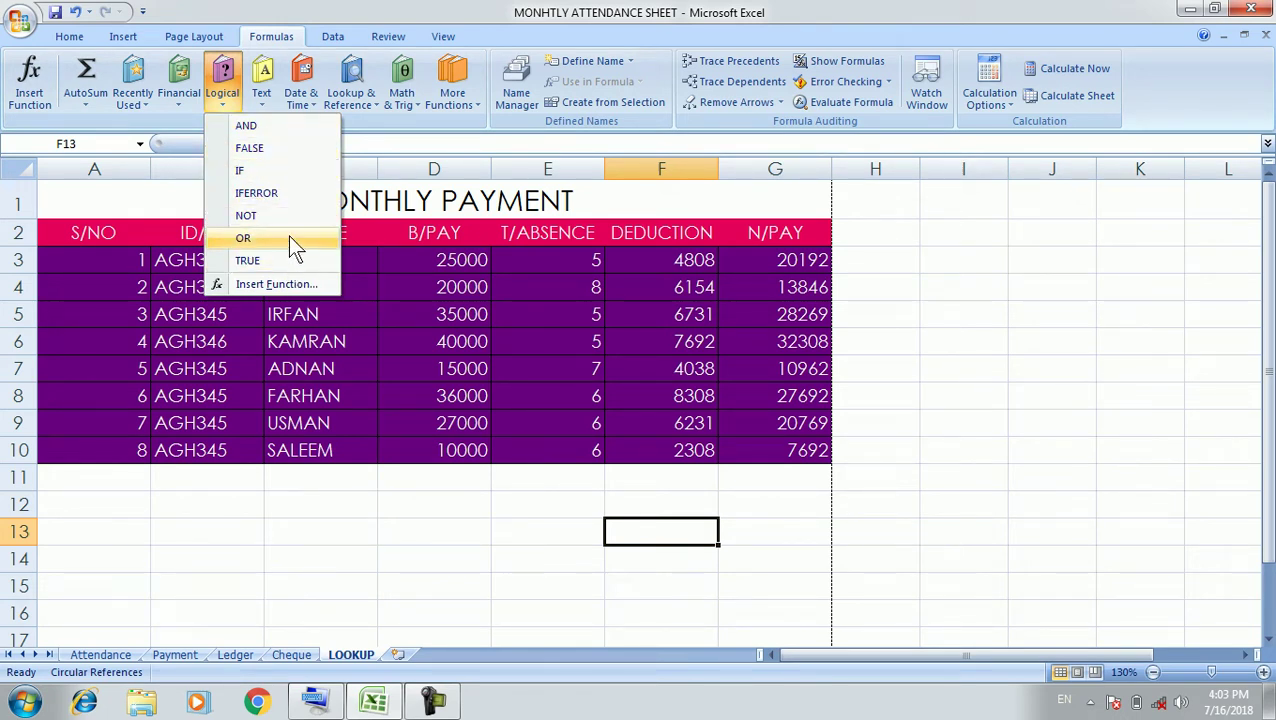
left_click(222, 85)
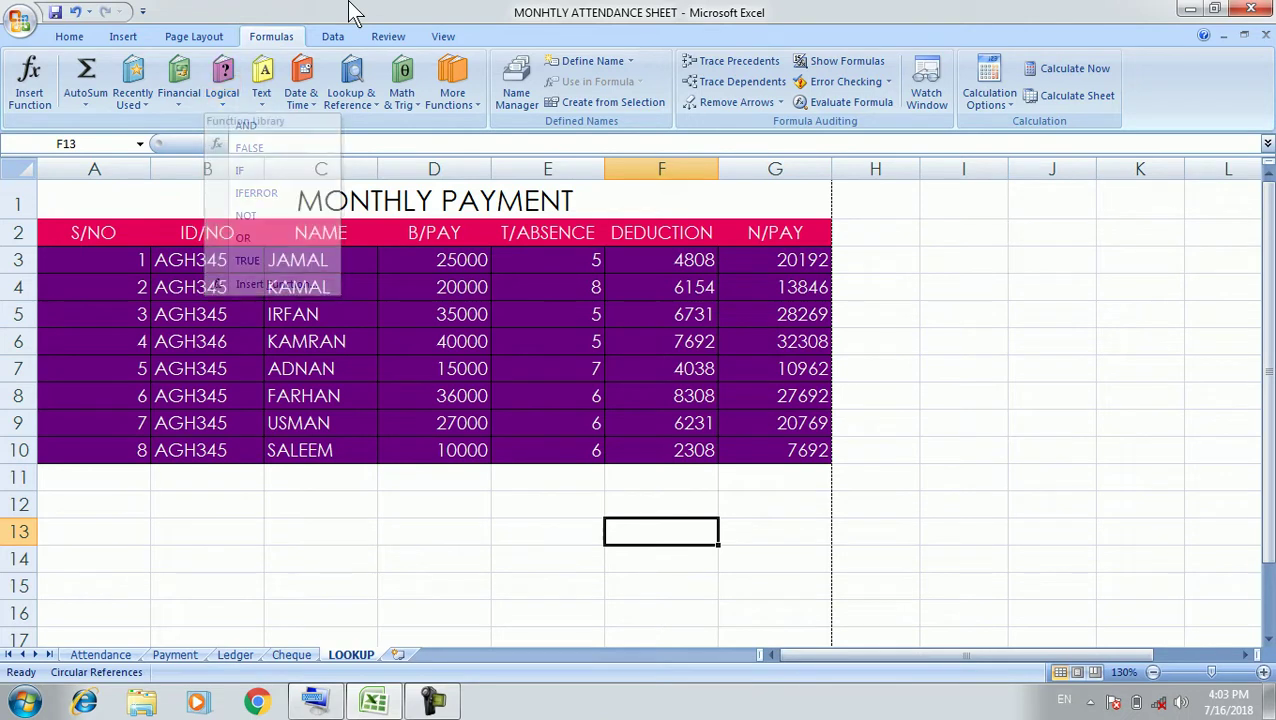
left_click(255, 103)
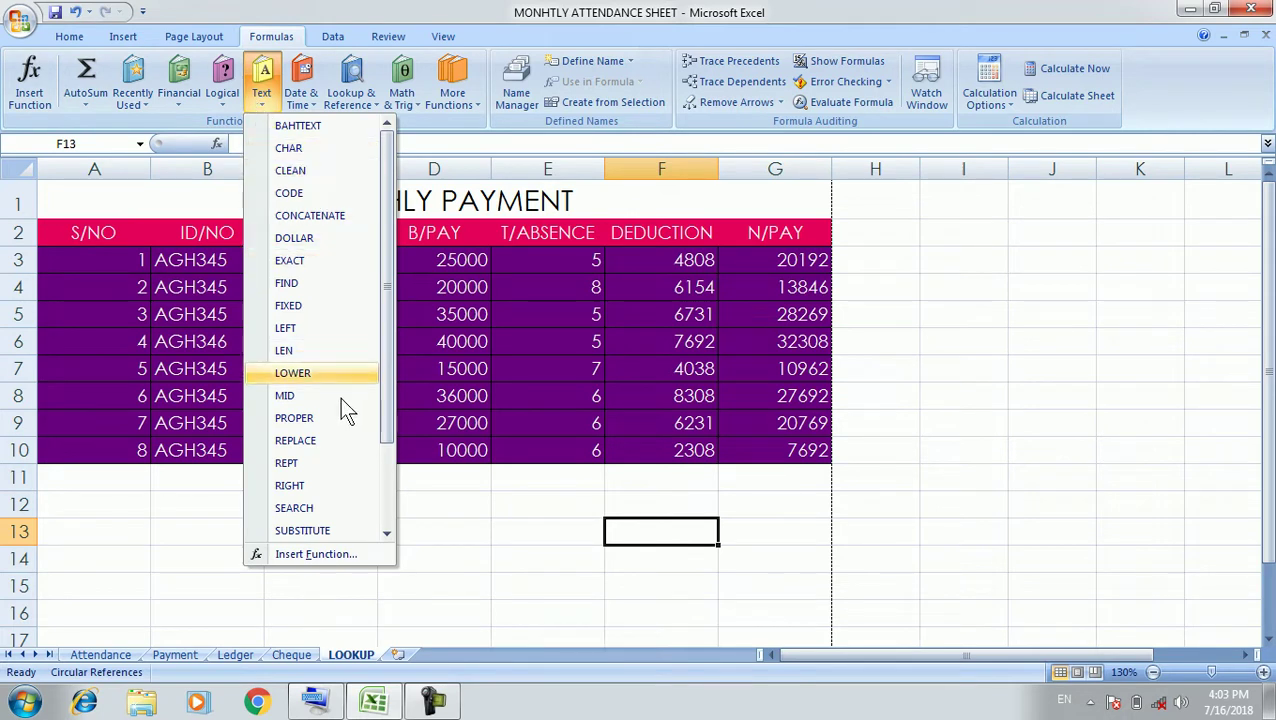
Browse the Date & Time, Lookup & Reference and Math & Trig function lists.
left_click(300, 100)
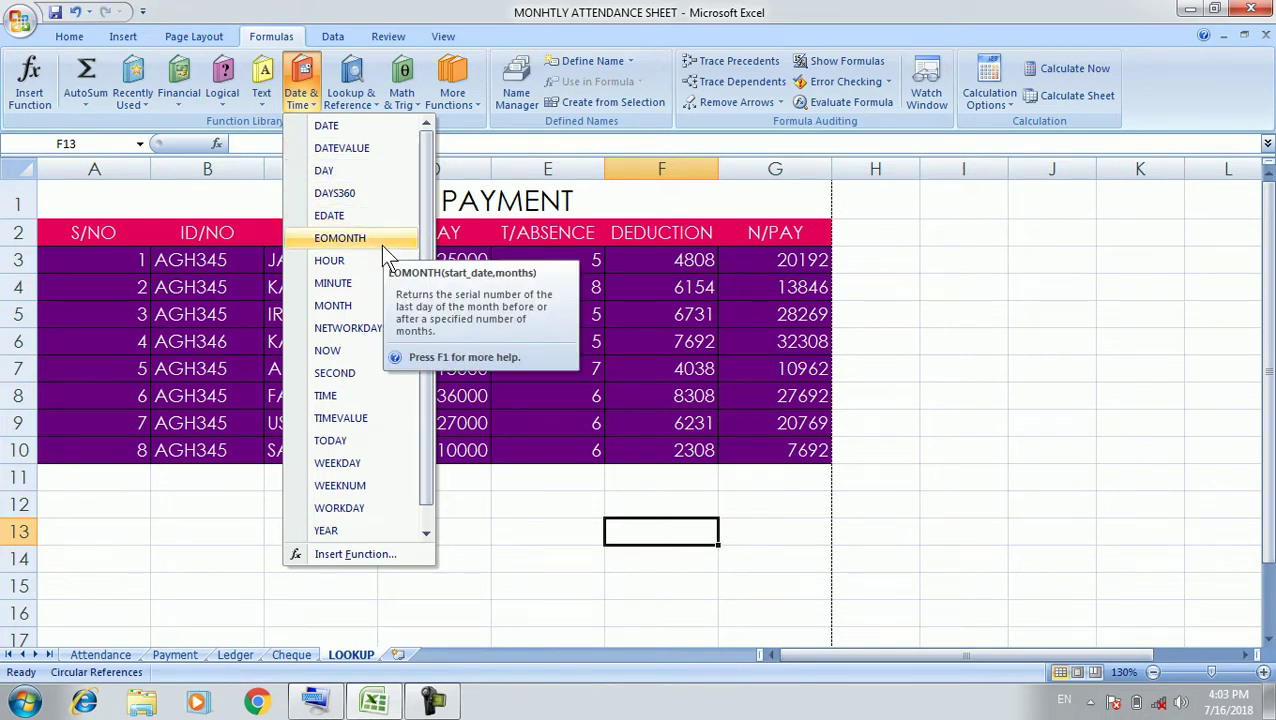
left_click(392, 12)
left_click(368, 107)
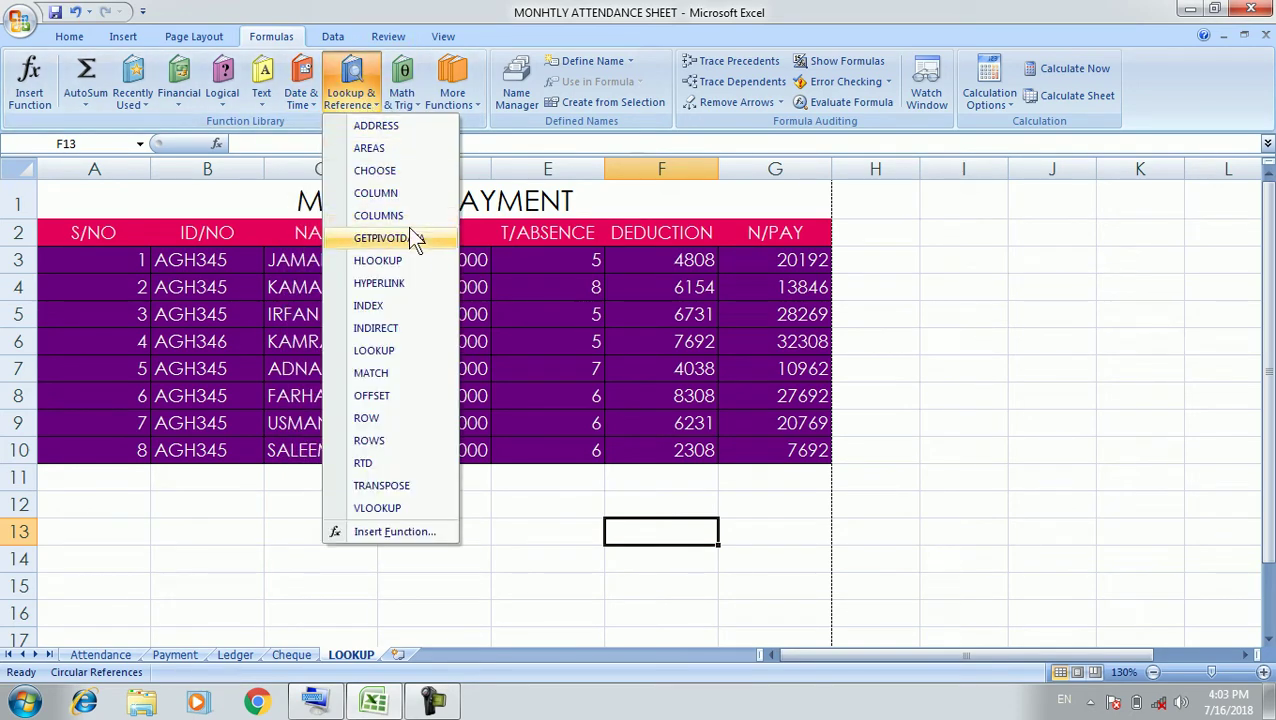
left_click(427, 12)
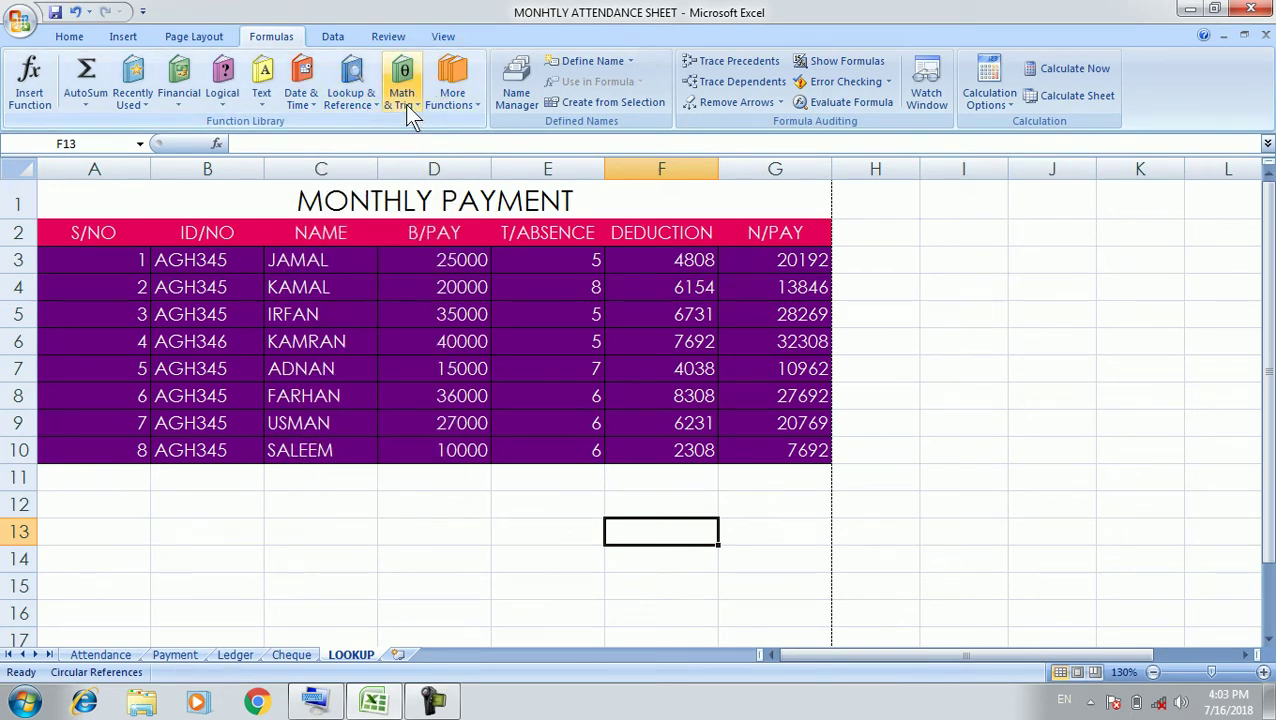
left_click(404, 100)
Look through More Functions' Statistical category, then switch to the Data commands.
left_click(454, 22)
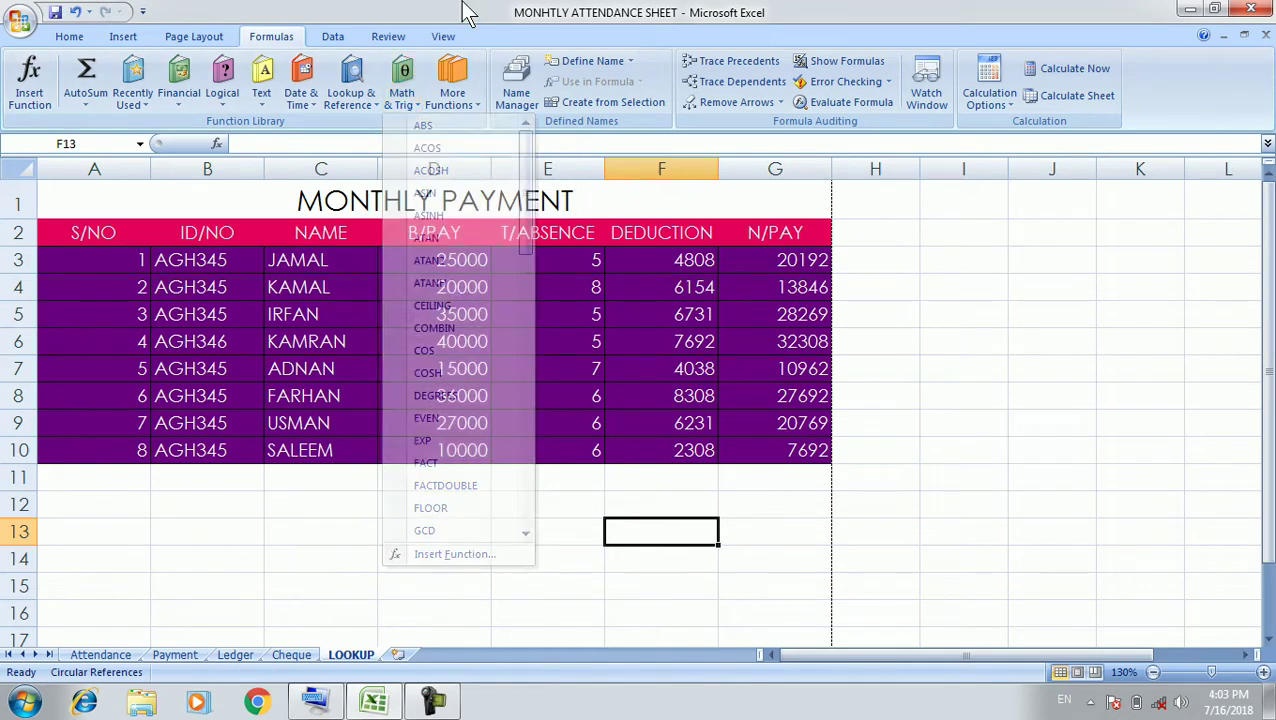
left_click(468, 100)
mouse_move(481, 127)
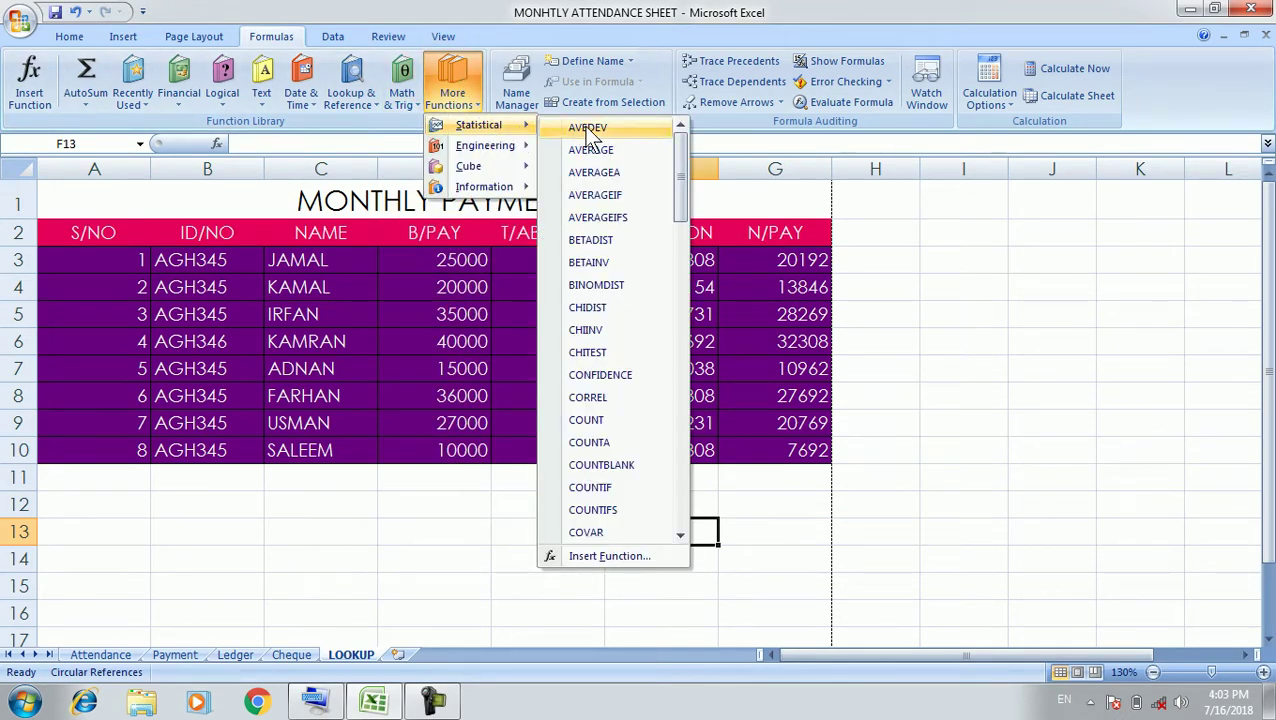
scroll(620, 340, "down", 4)
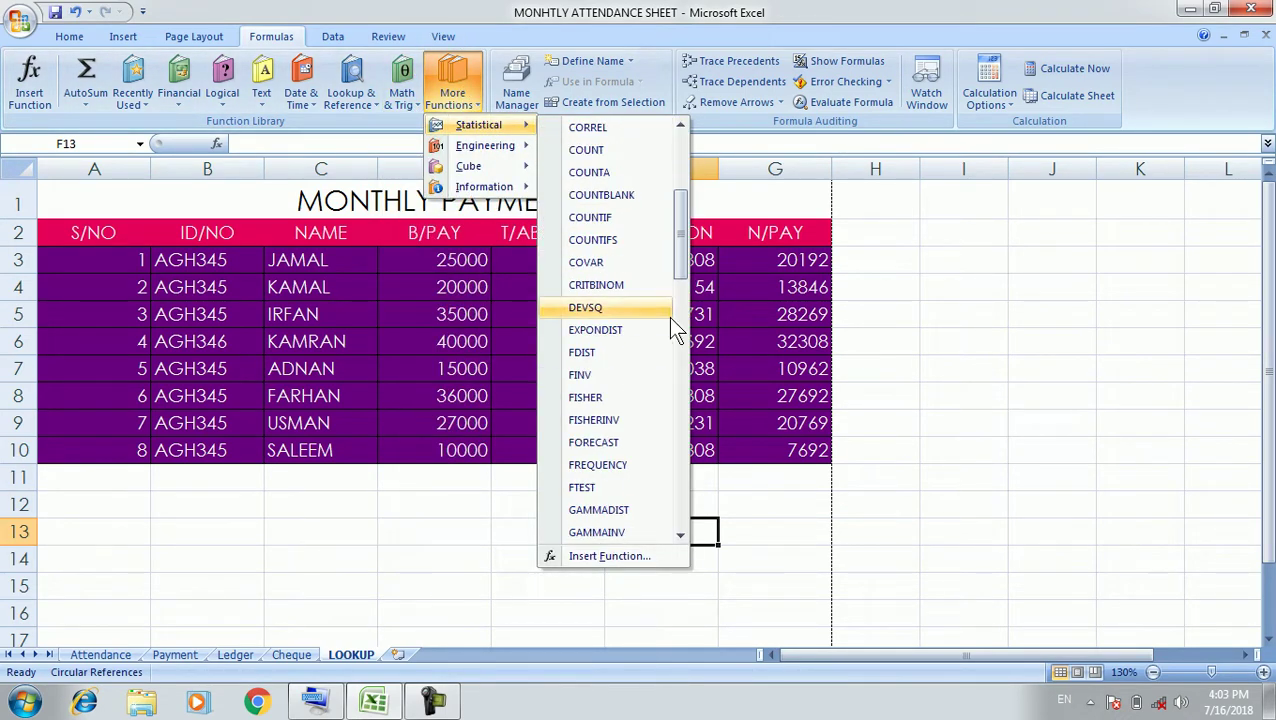
mouse_move(510, 148)
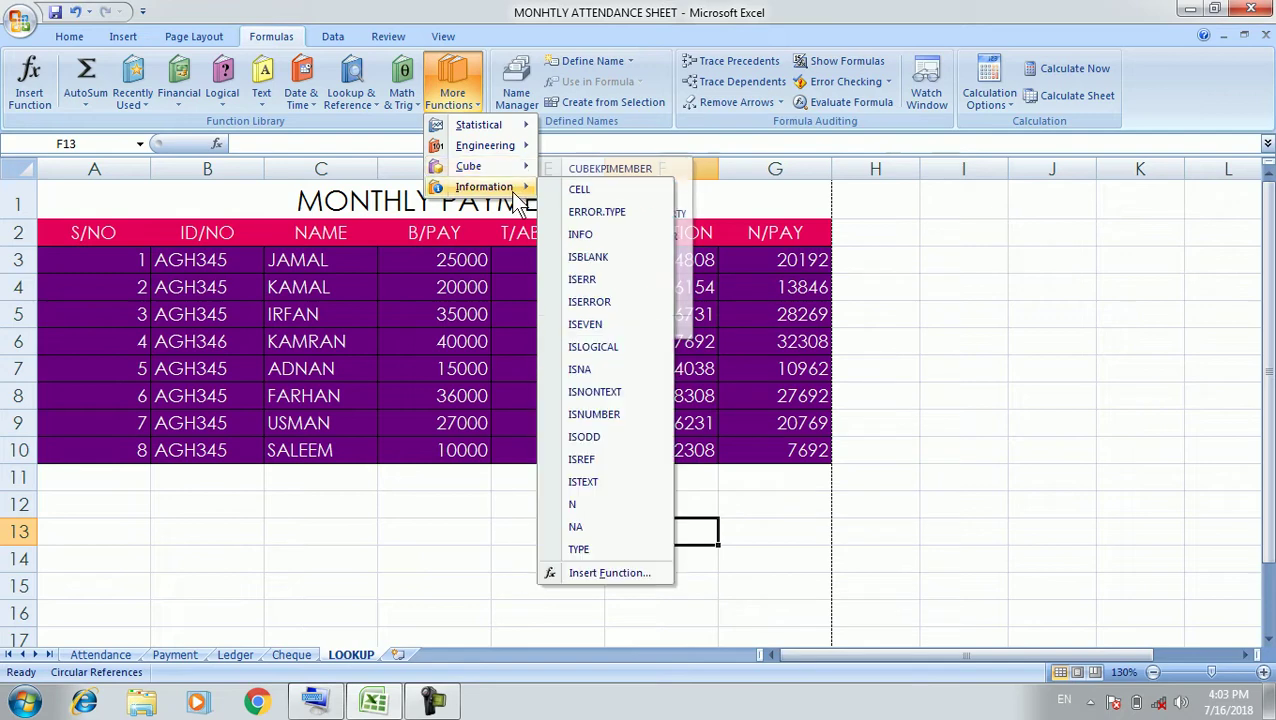
left_click(452, 95)
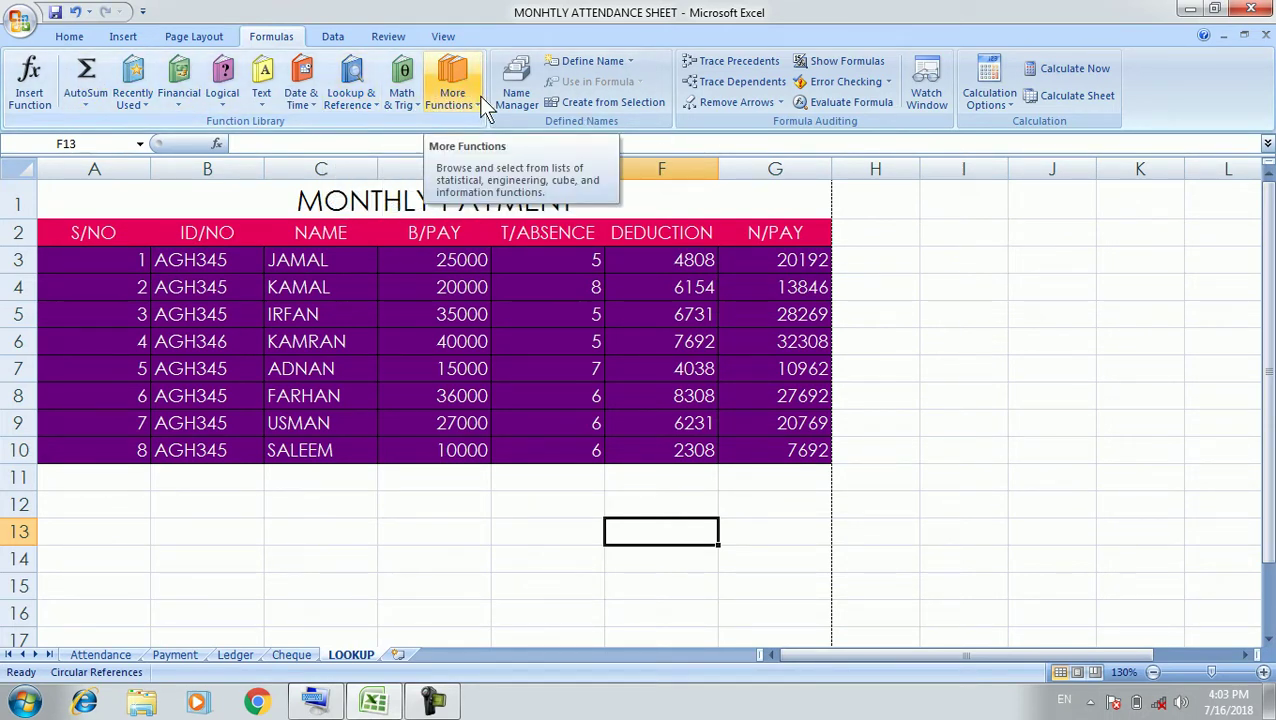
left_click(336, 42)
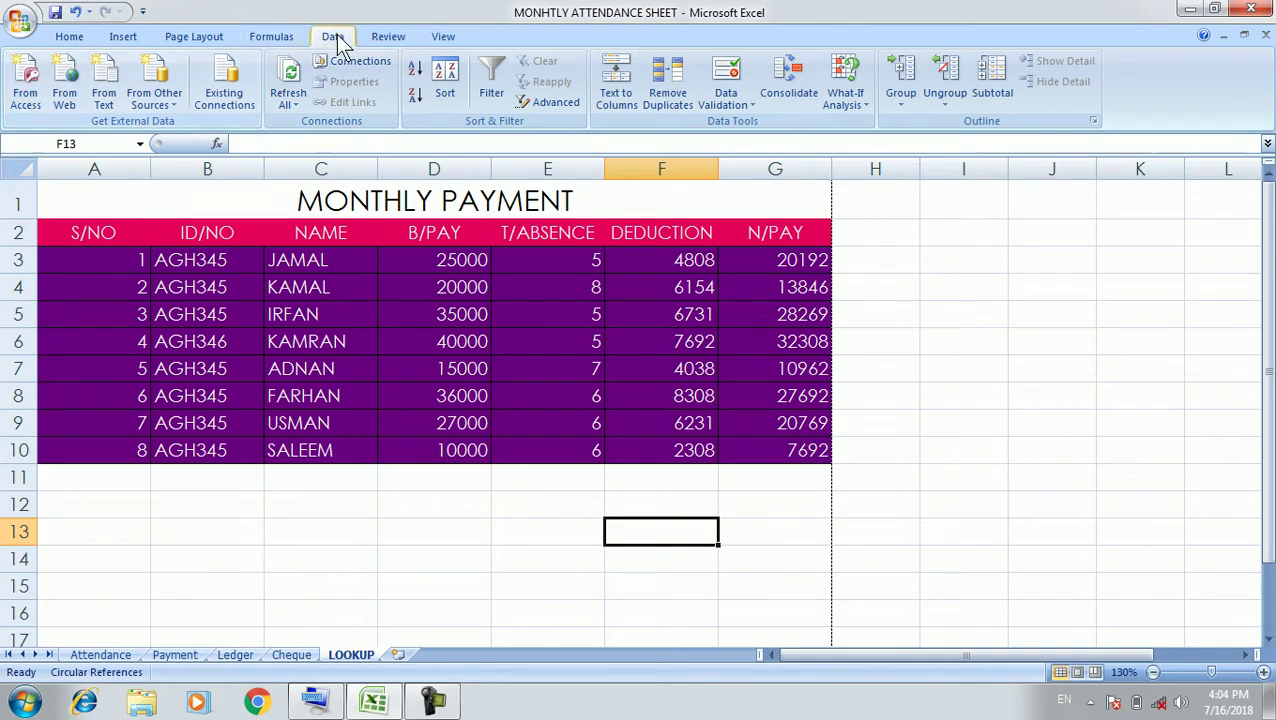
left_click(30, 100)
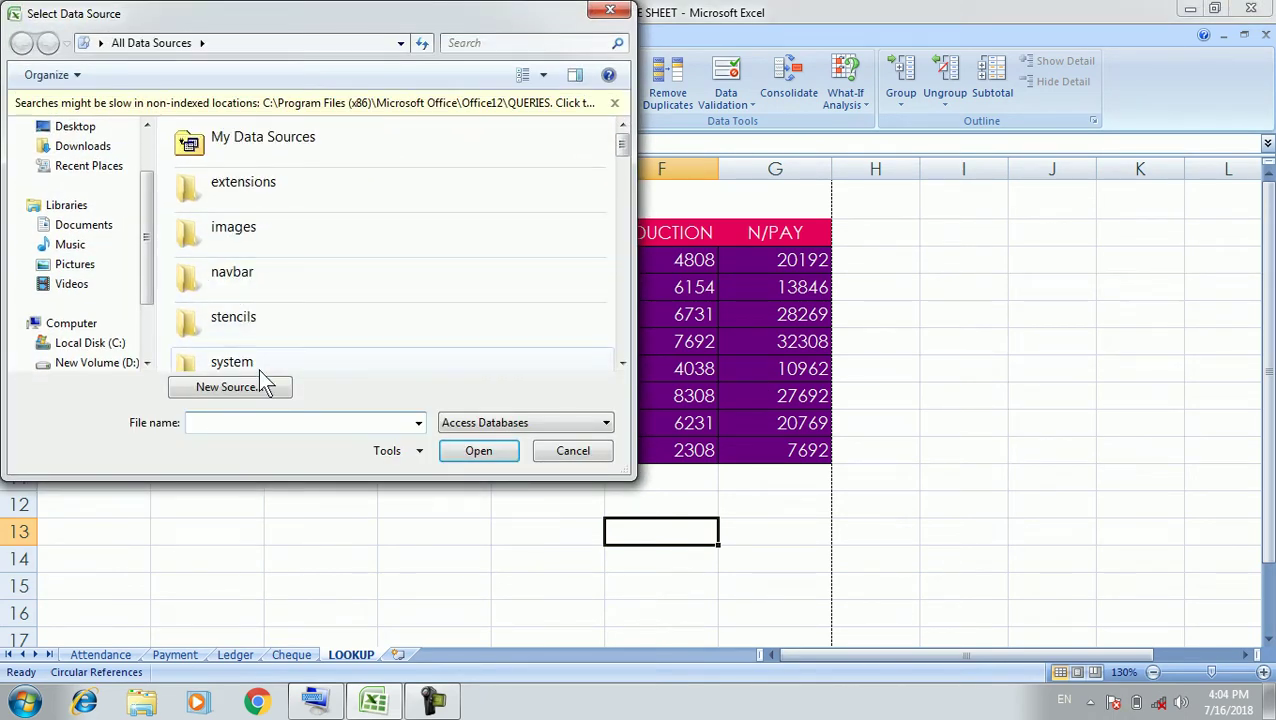
left_click_drag(625, 150, 620, 240)
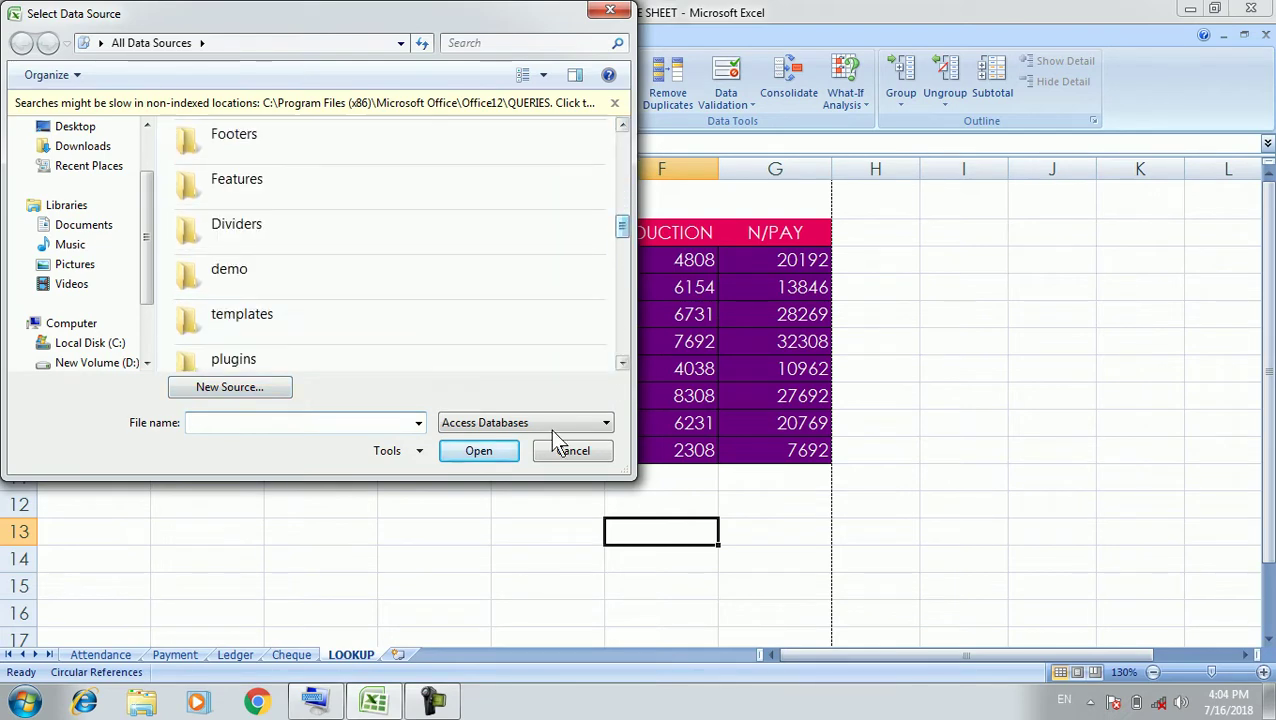
left_click(570, 450)
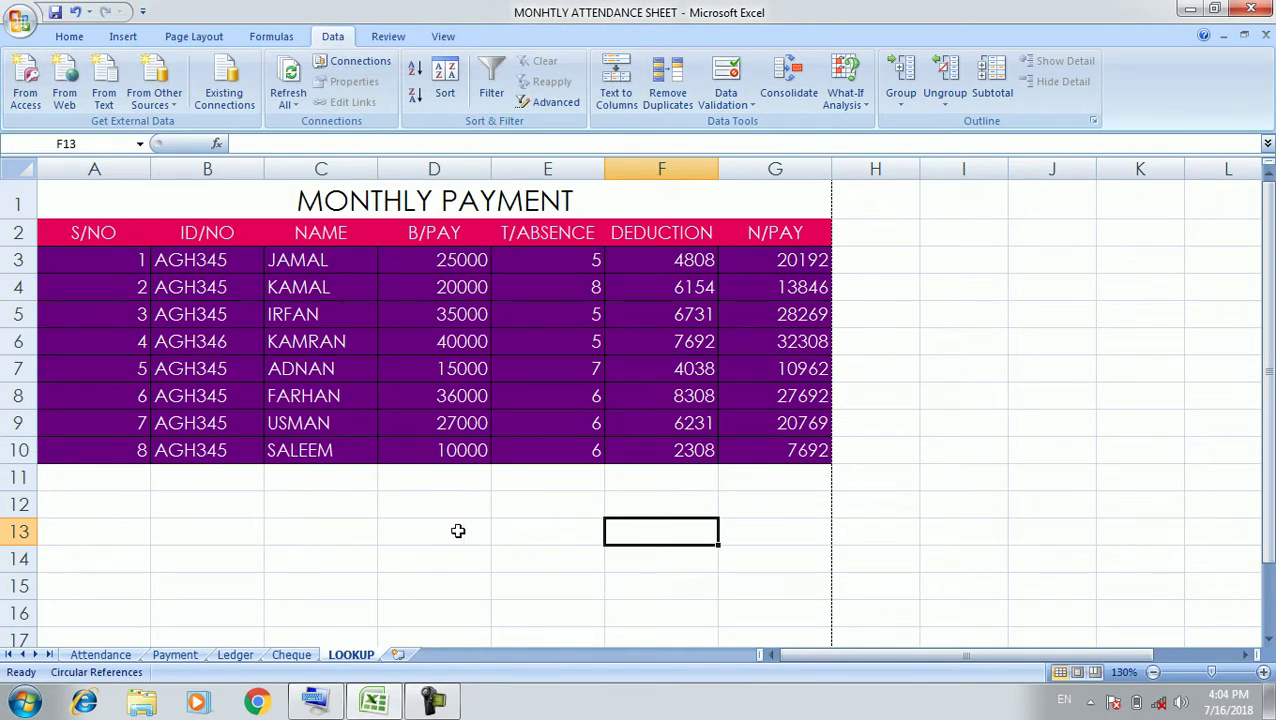
left_click(457, 530)
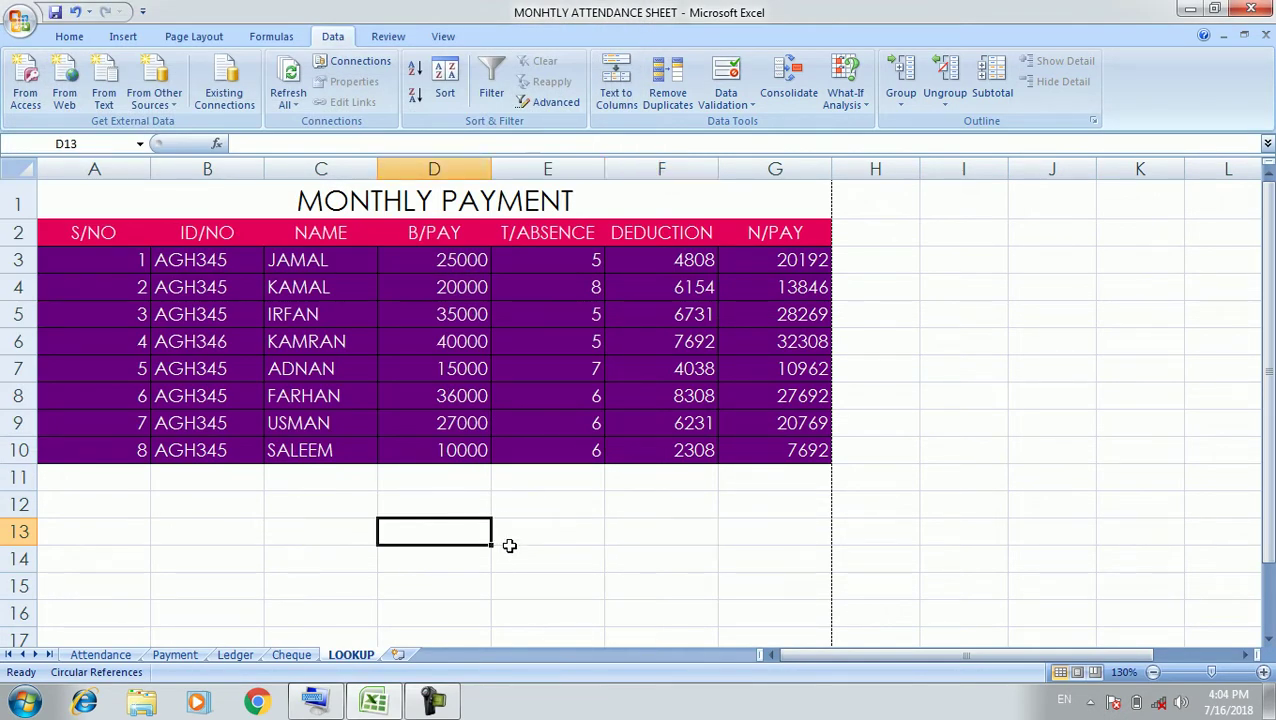
left_click(63, 107)
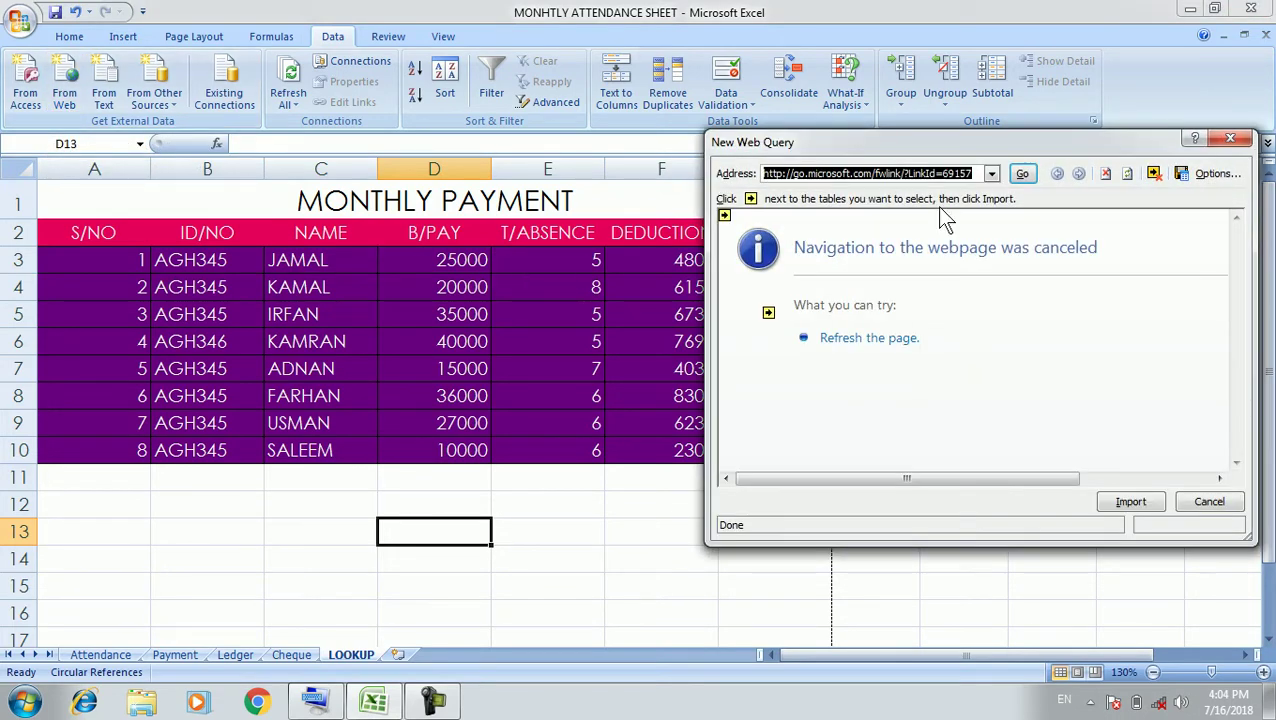
left_click(1230, 139)
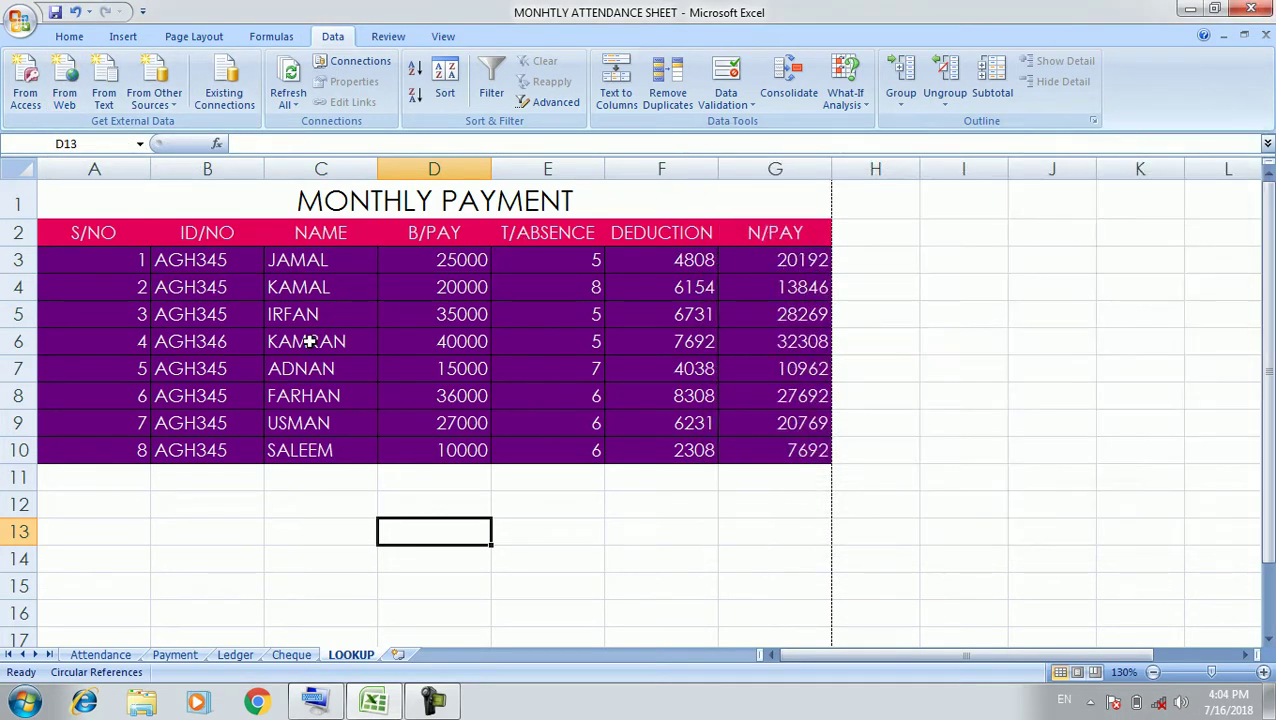
left_click(103, 90)
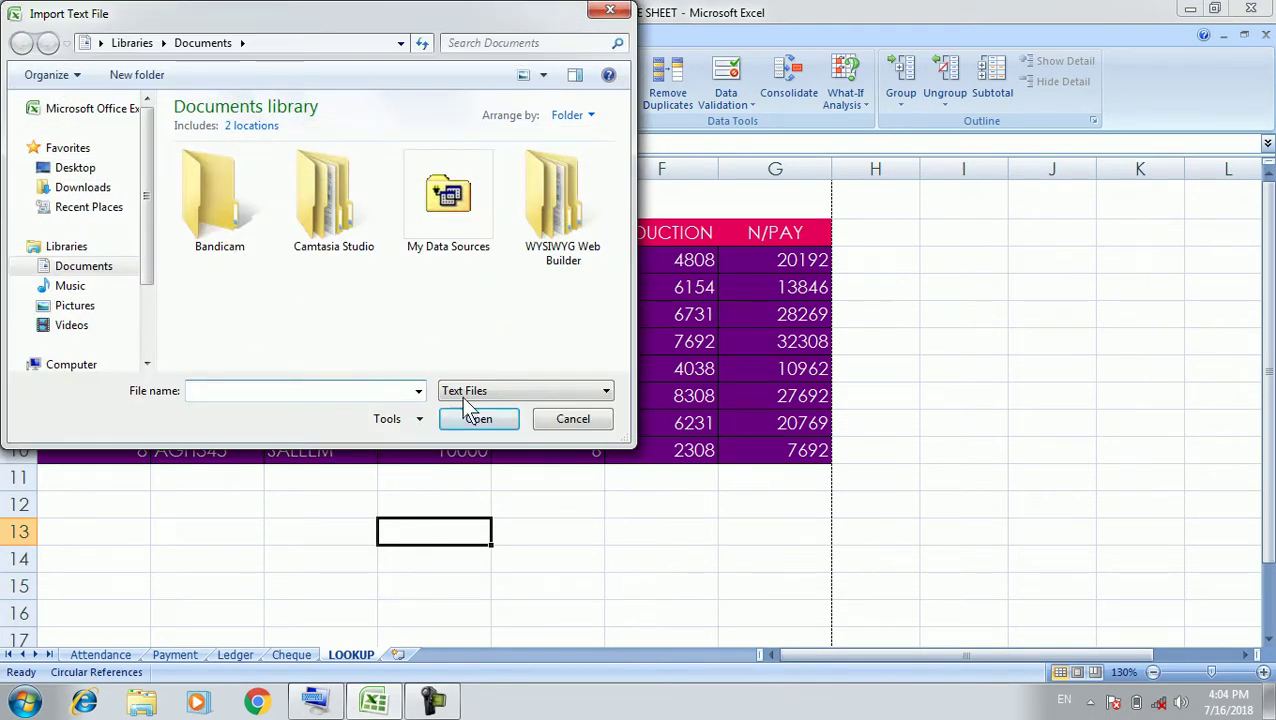
left_click(570, 424)
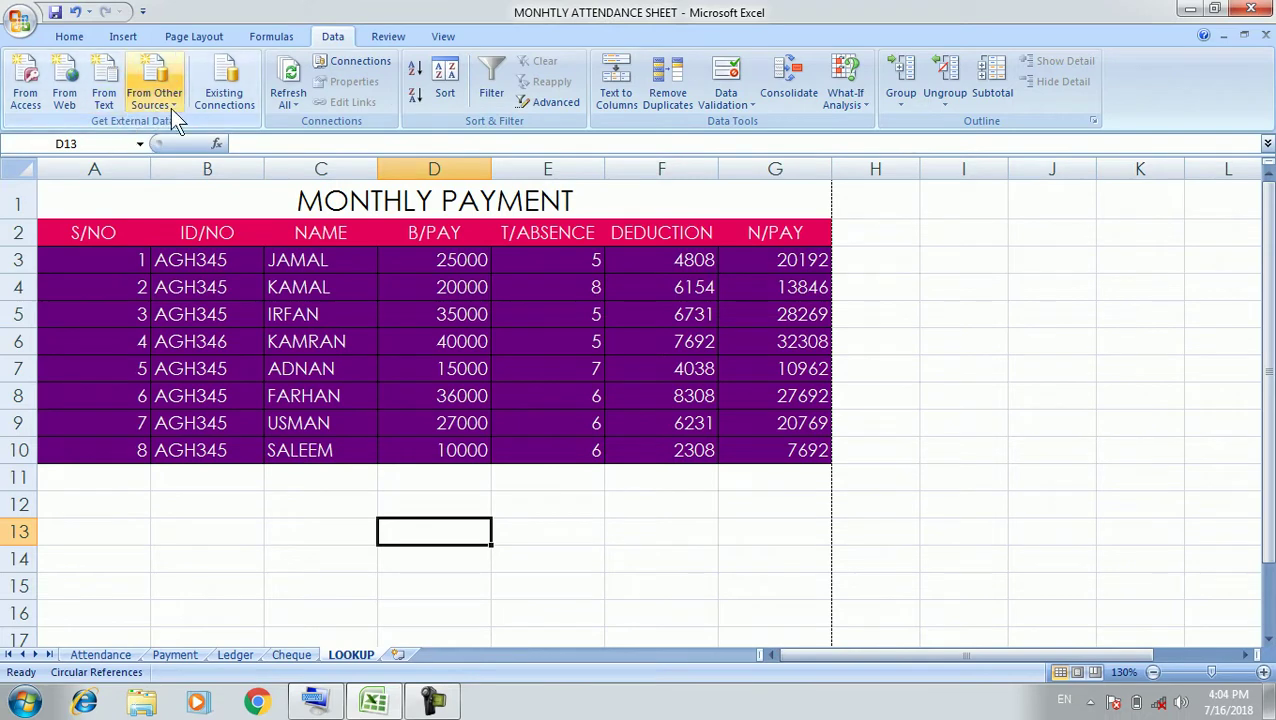
Check the From Other Sources list, then show Existing Connections with its three MSN MoneyCentral files.
left_click(171, 110)
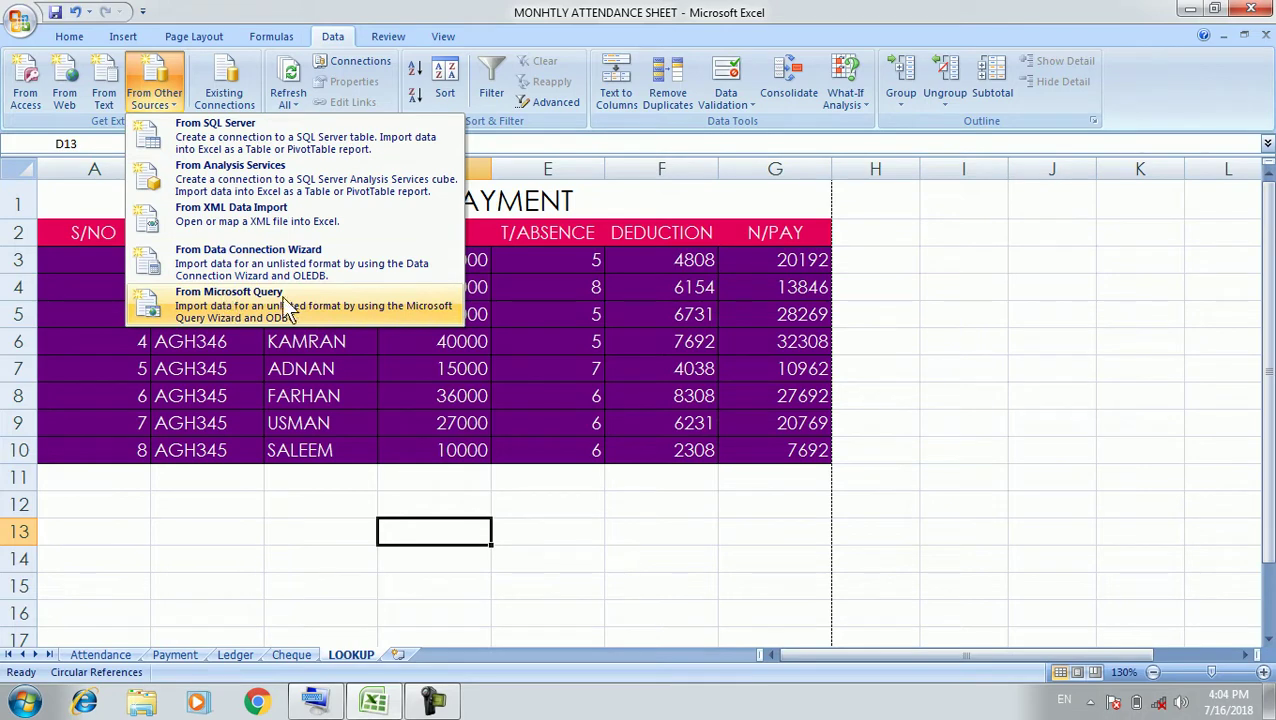
left_click(508, 14)
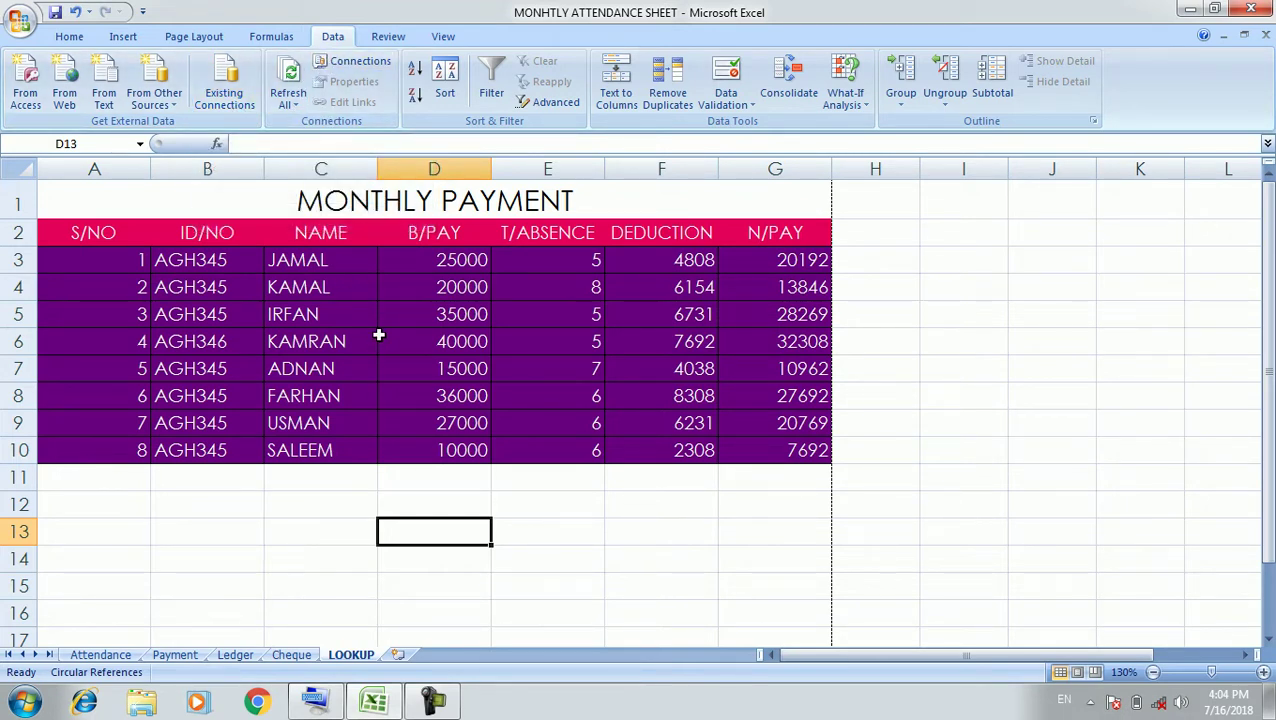
left_click(247, 103)
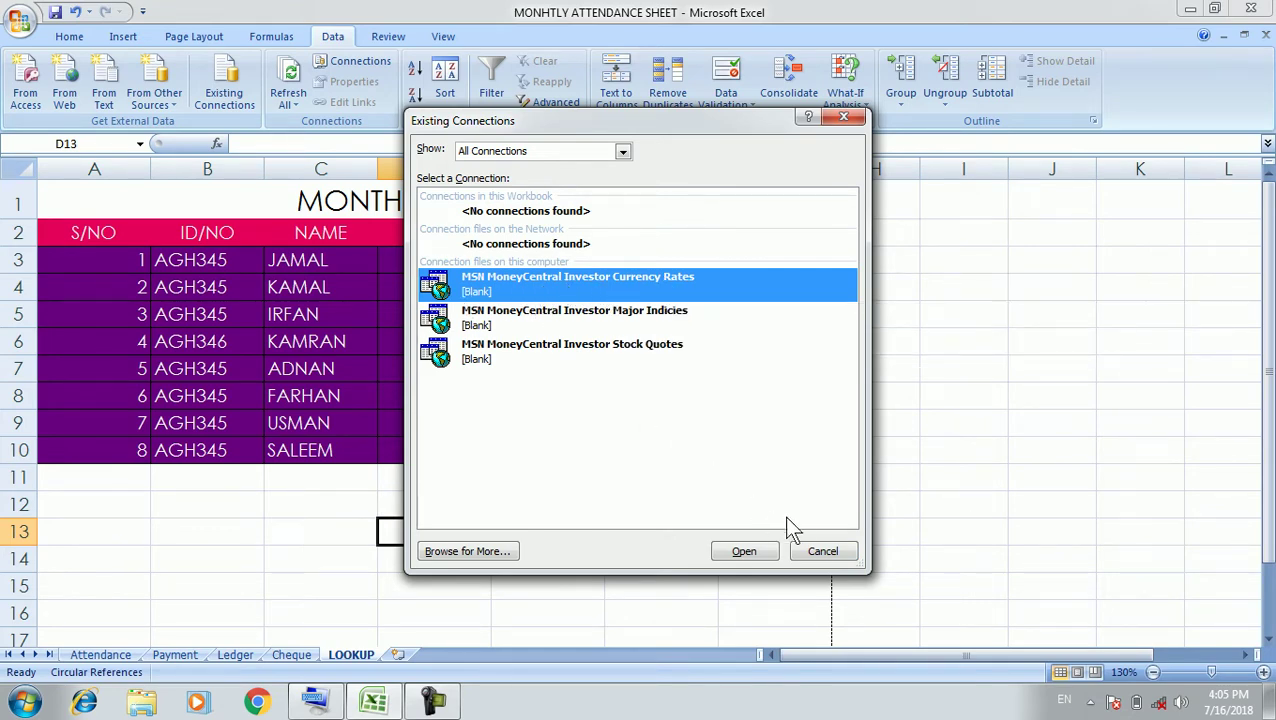
Close Existing Connections and refresh all workbook data connections.
left_click(812, 553)
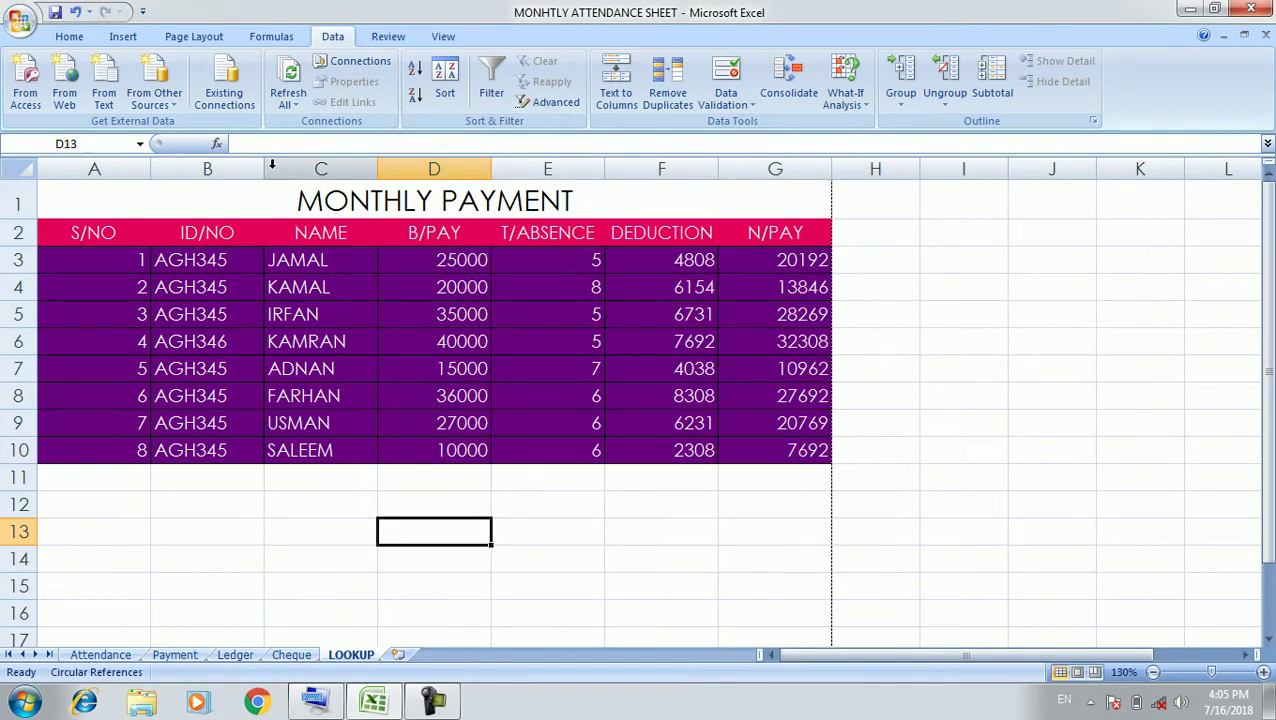
left_click(287, 104)
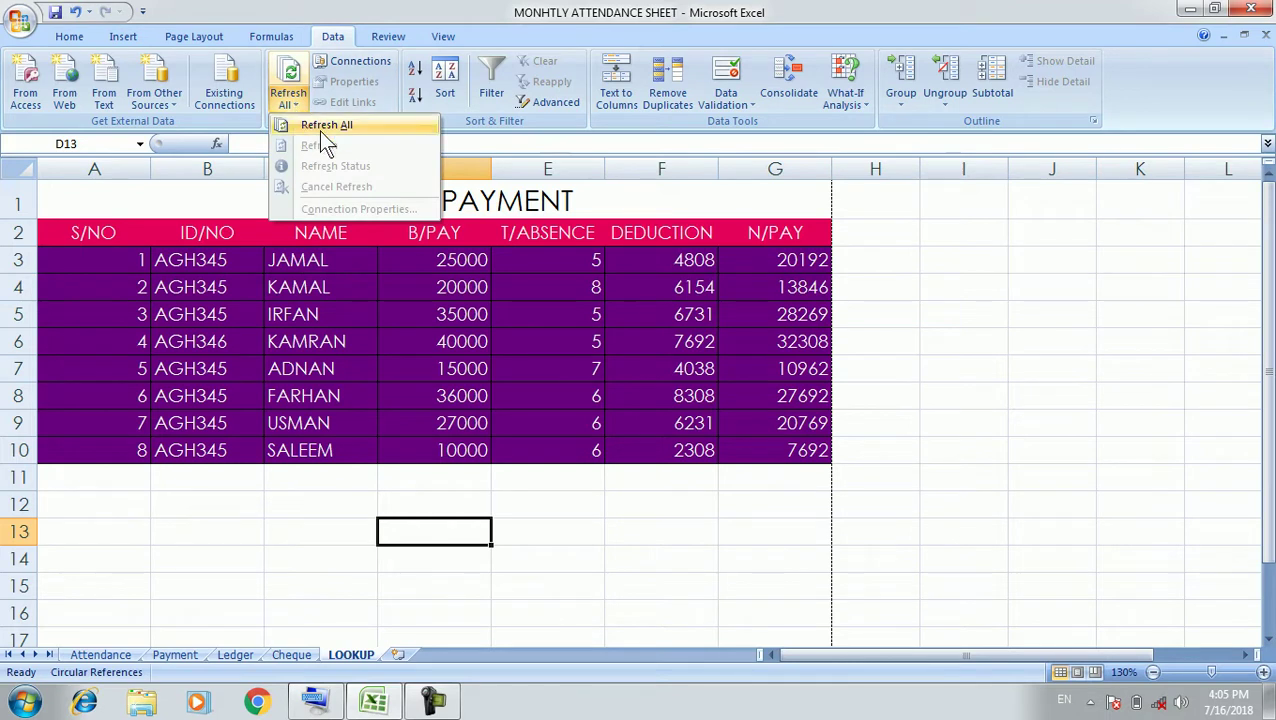
left_click(347, 129)
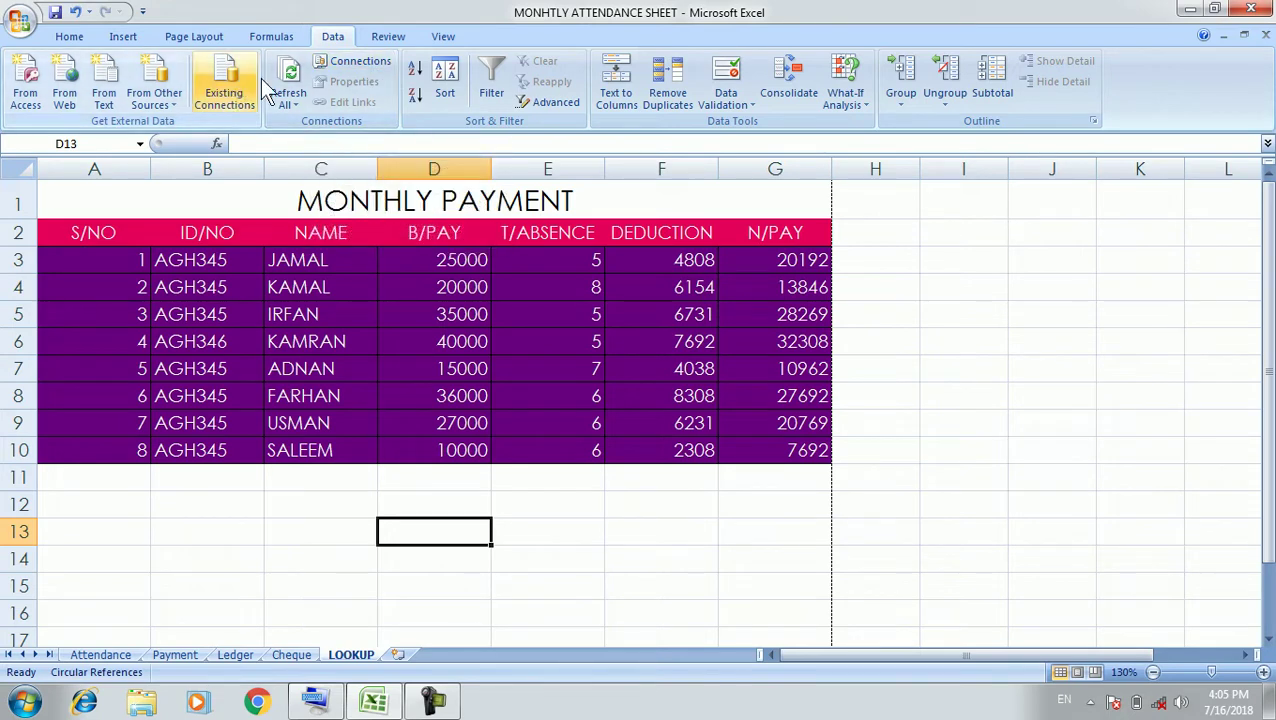
Open and close the Workbook Connections manager, then show the Review commands.
left_click(367, 61)
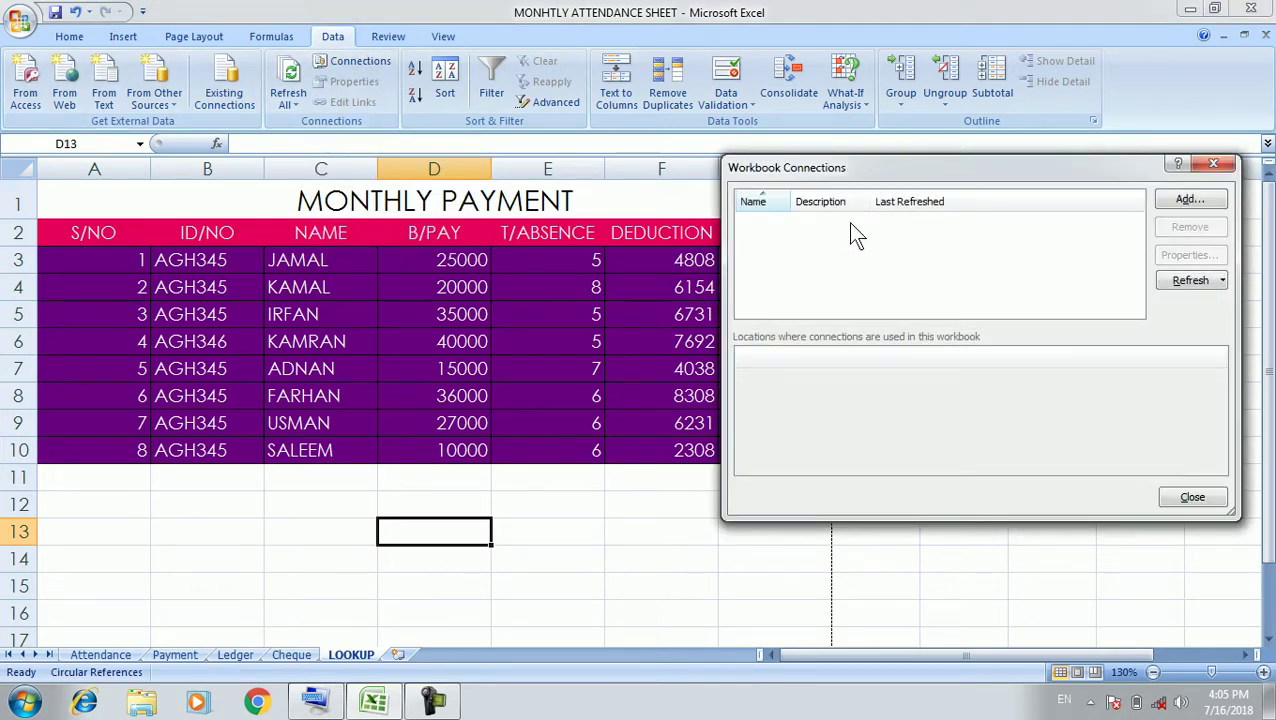
left_click(1213, 163)
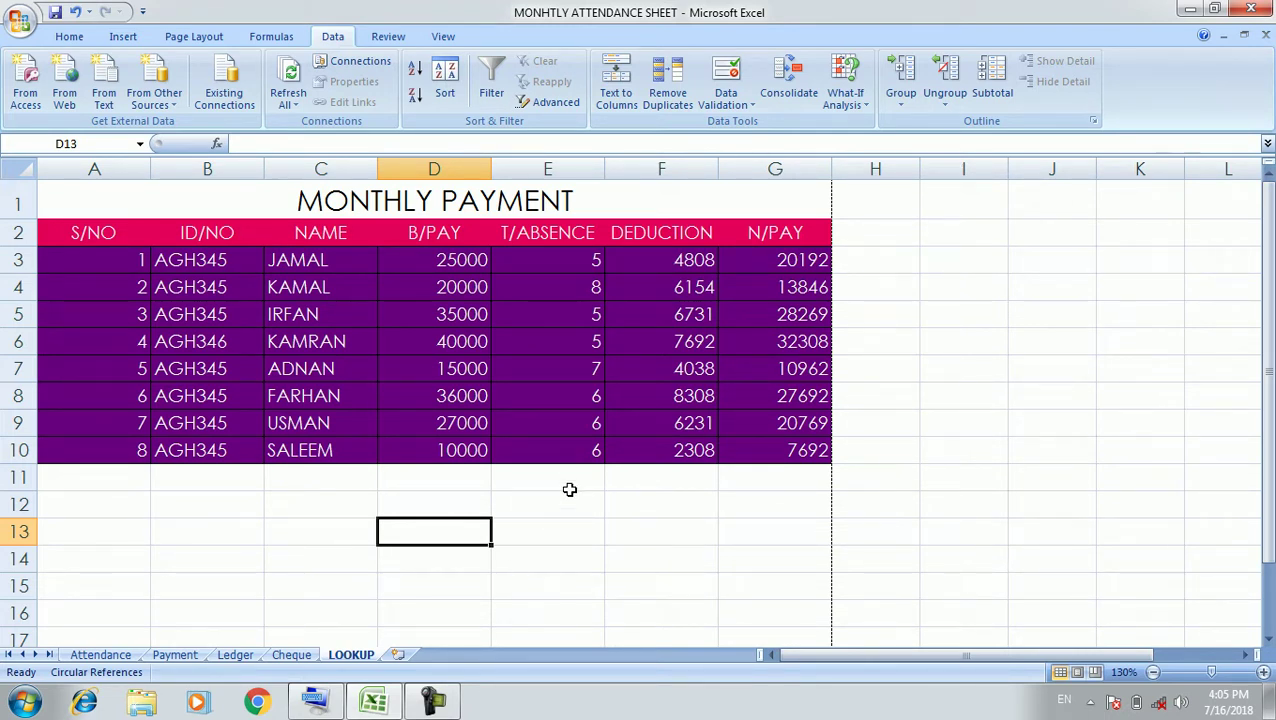
left_click(391, 40)
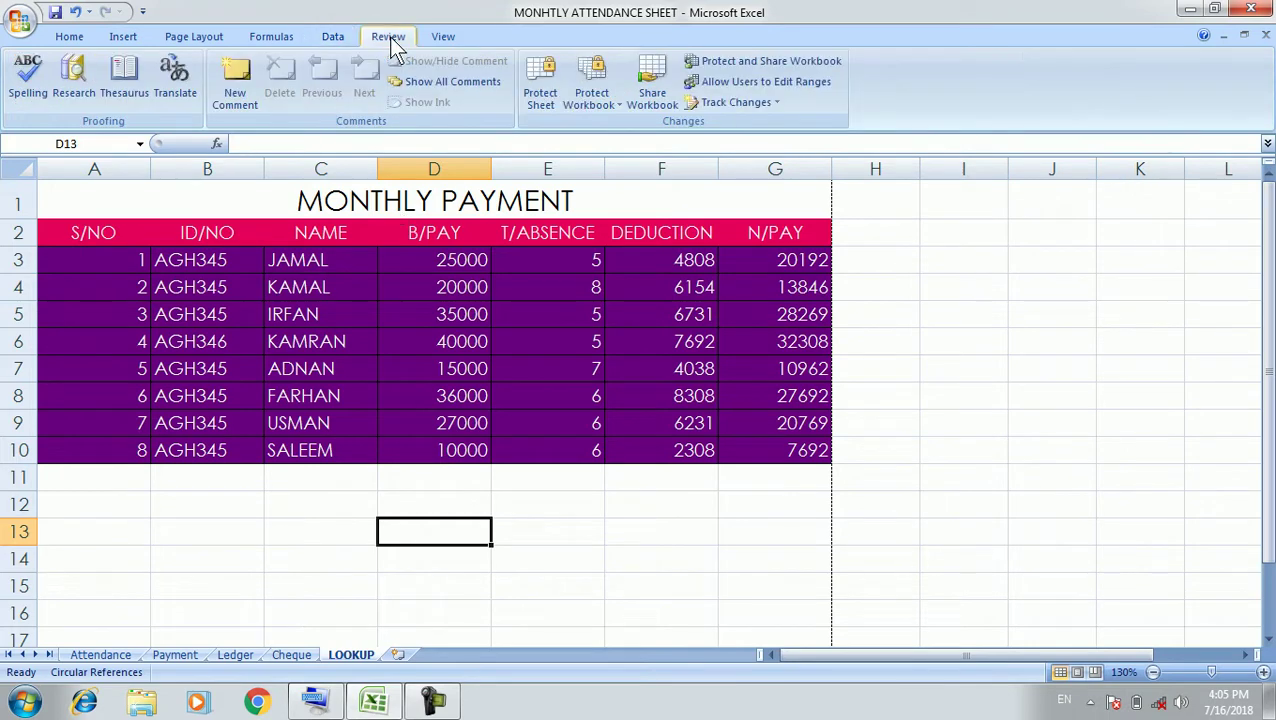
Run Spelling over the whole sheet, continue from the start, and accept the completion message.
left_click(25, 88)
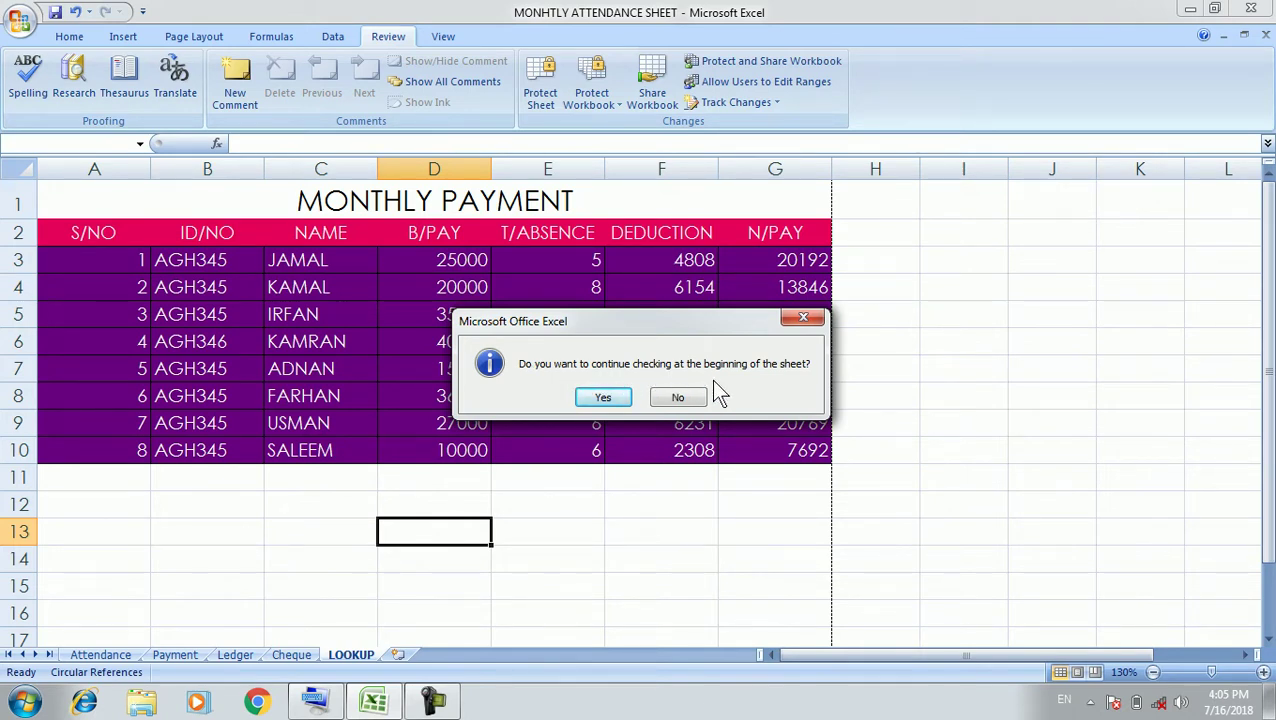
left_click(603, 398)
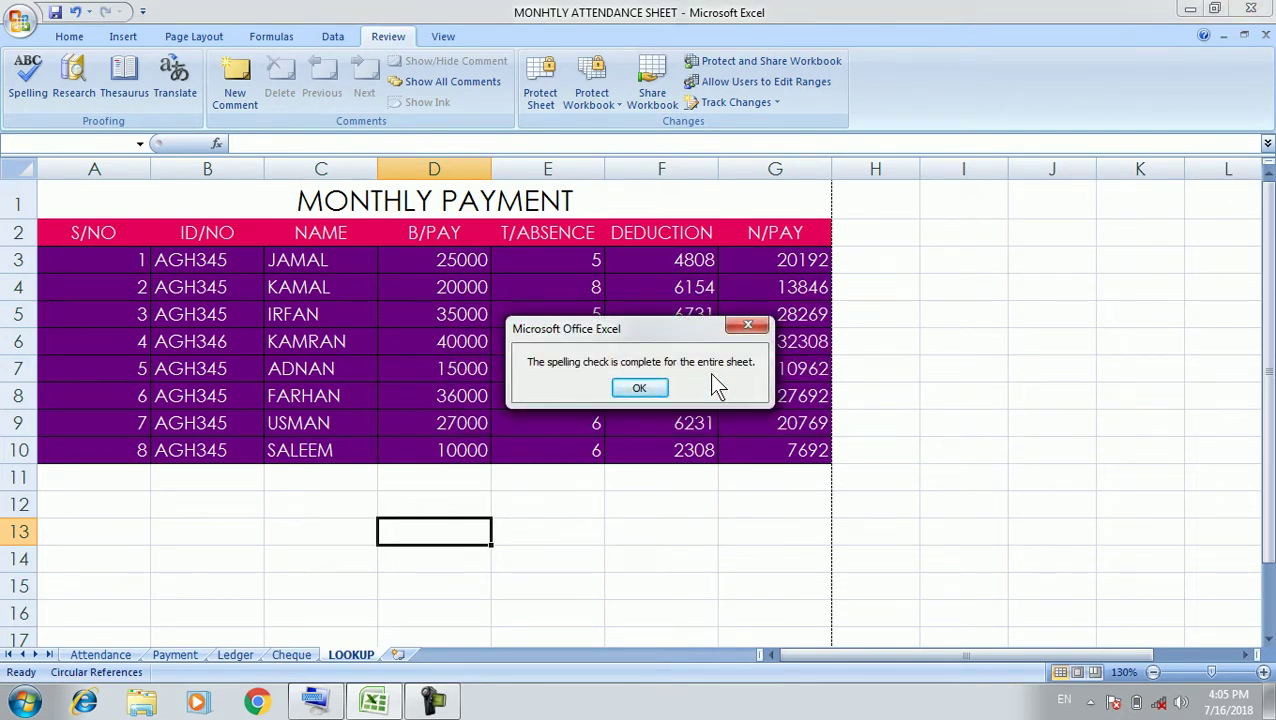
left_click(636, 390)
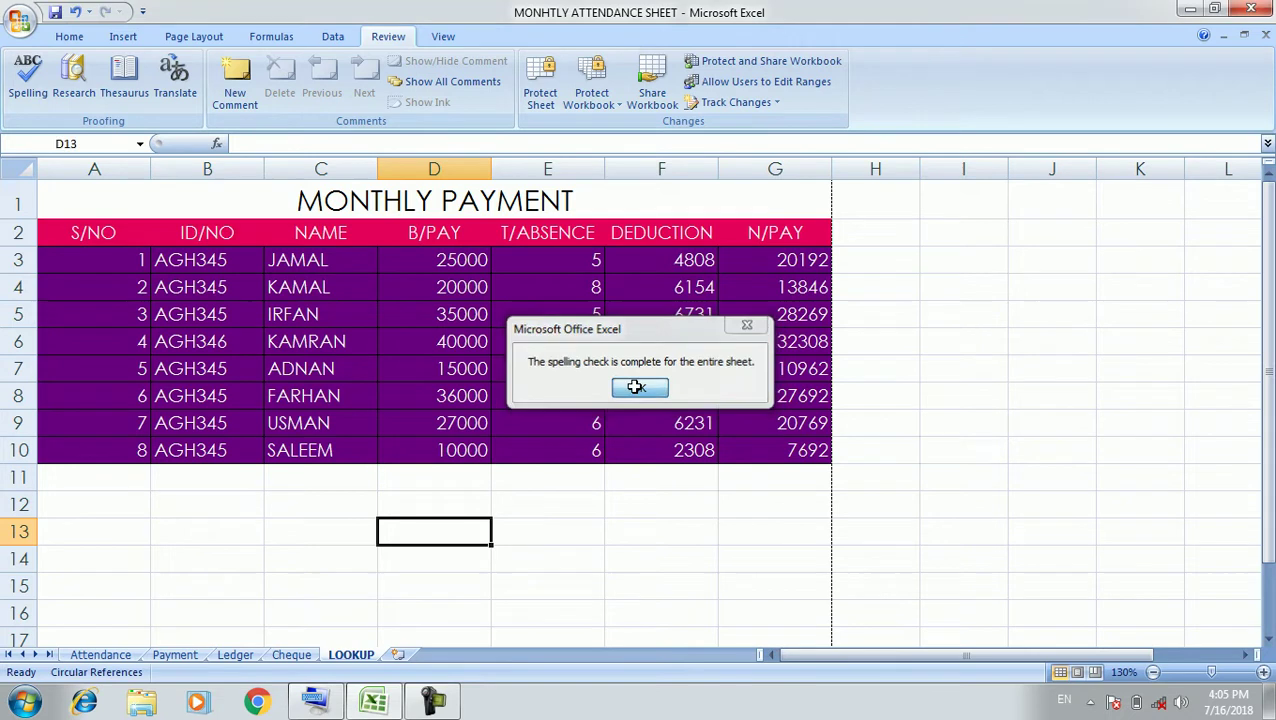
left_click(580, 529)
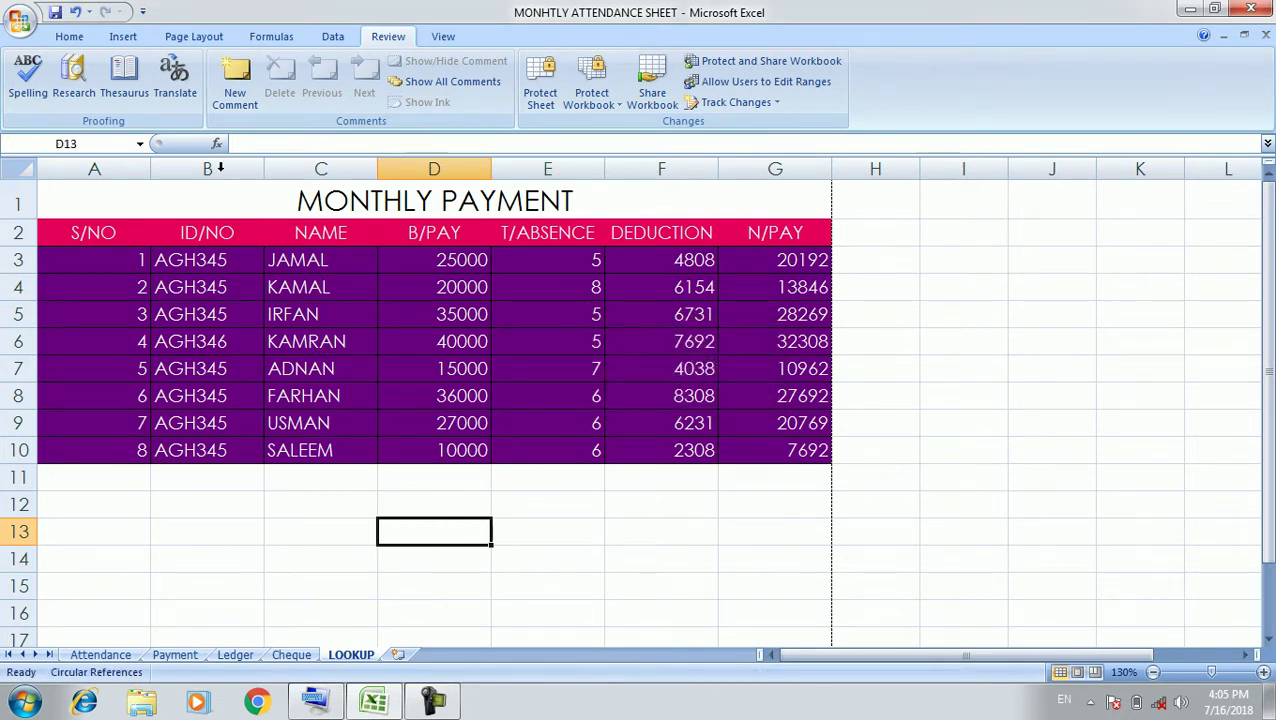
left_click(71, 95)
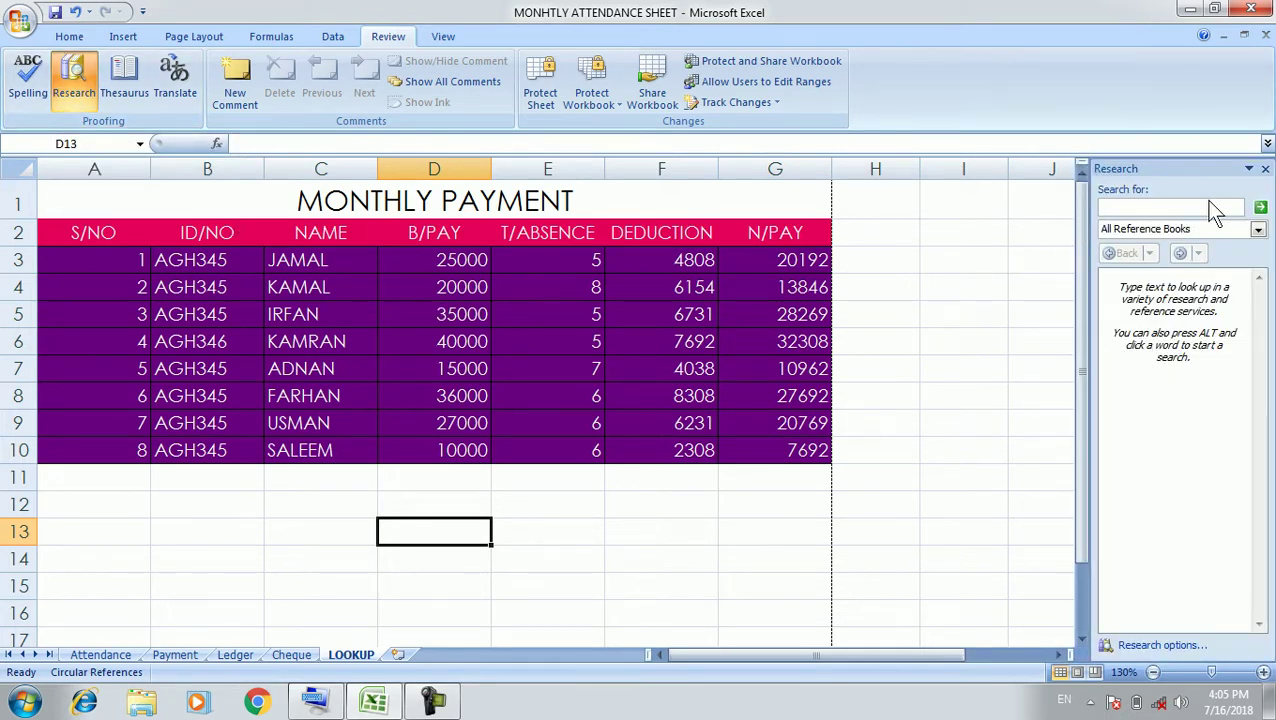
left_click(1265, 168)
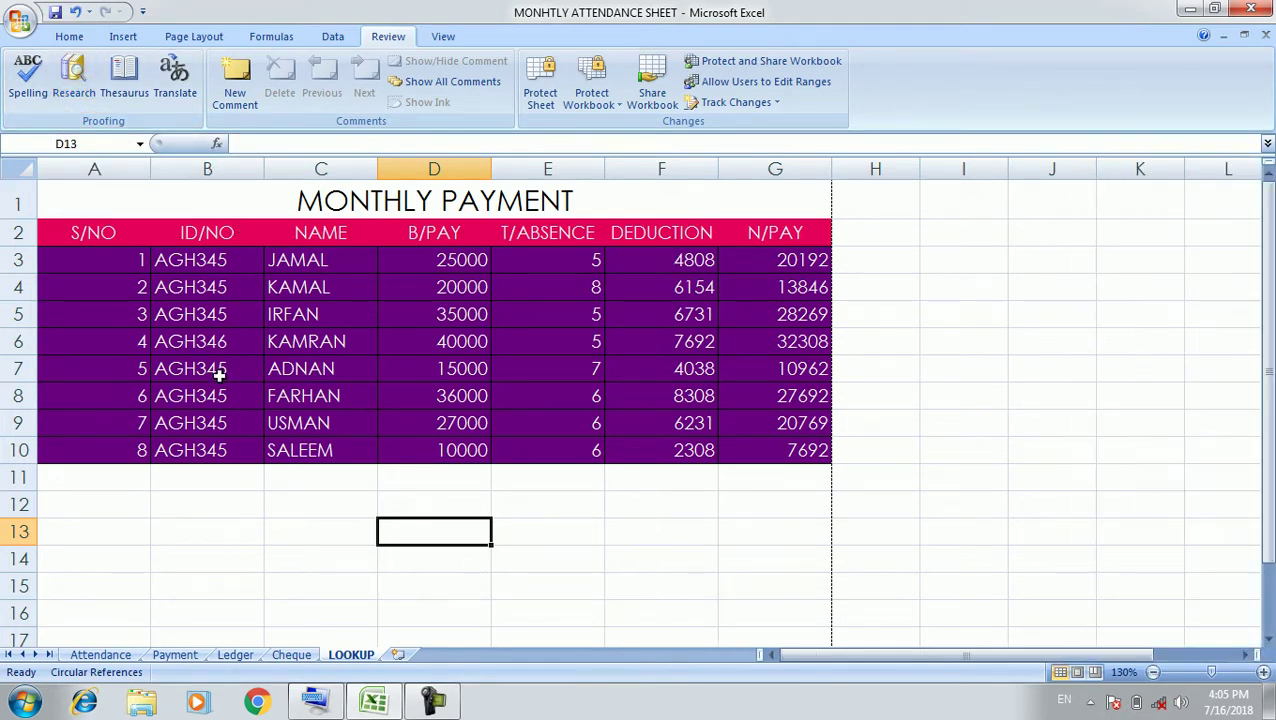
left_click(131, 98)
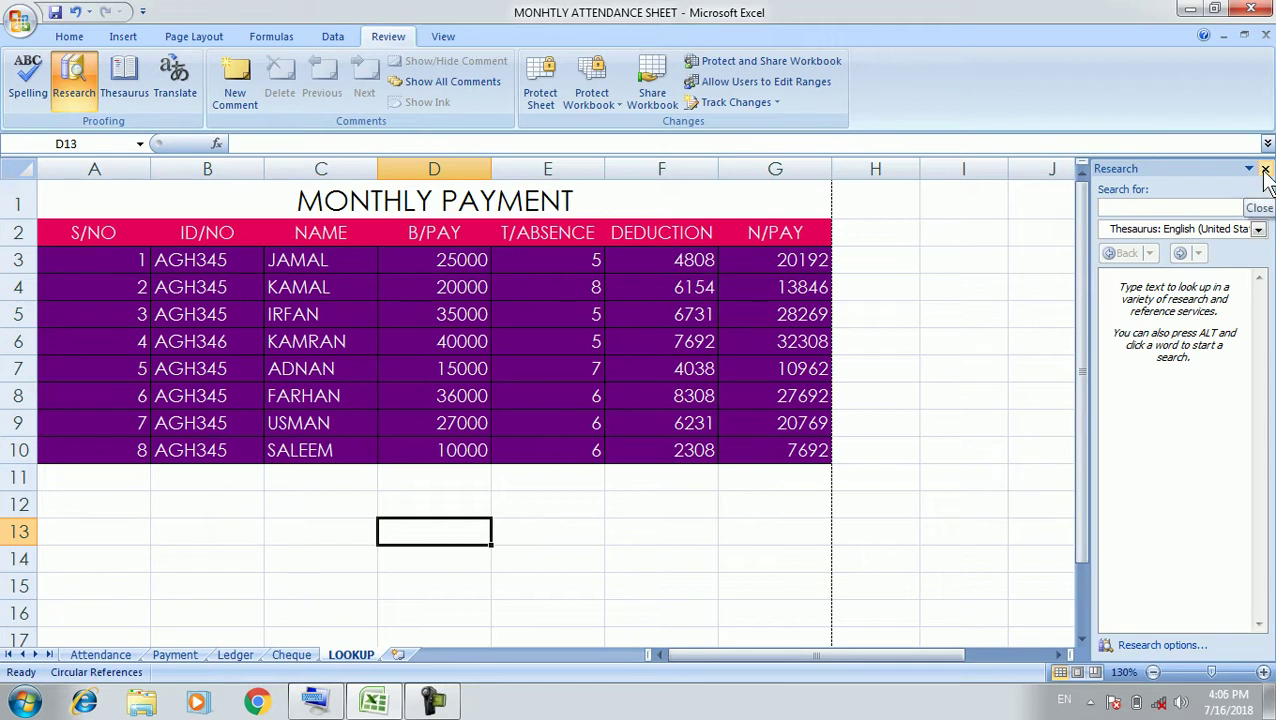
left_click(1158, 207)
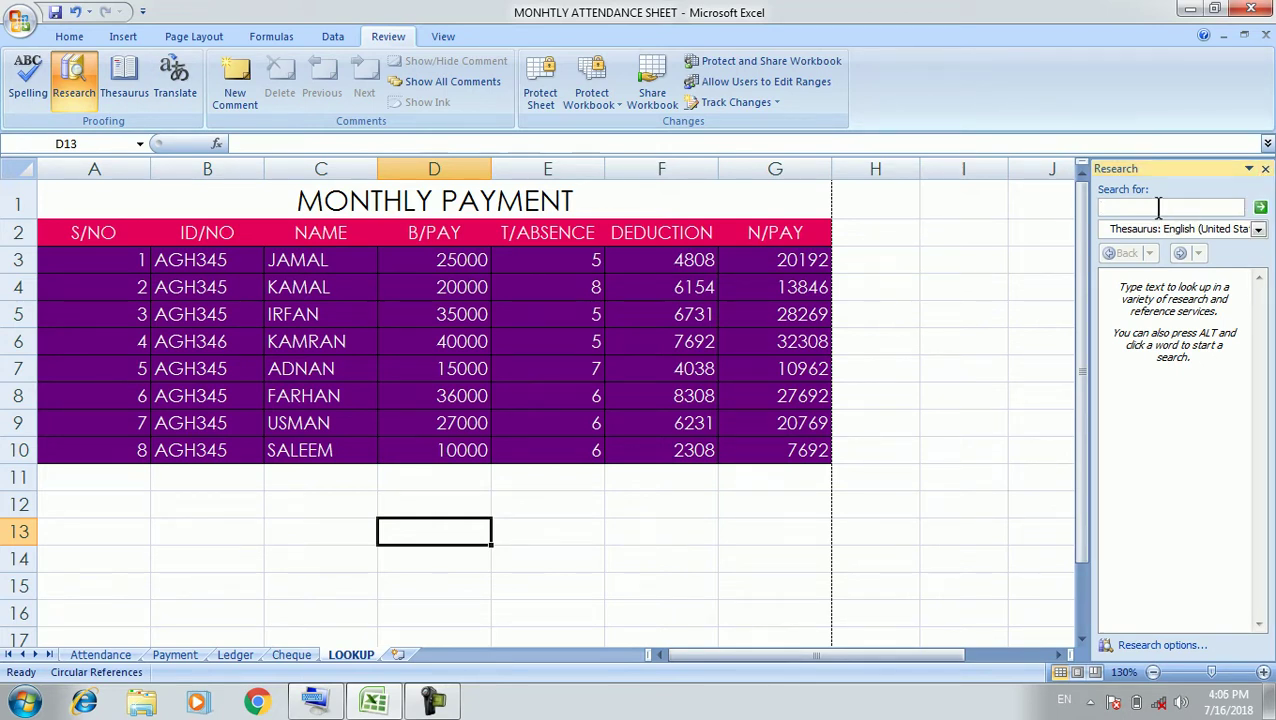
left_click(1265, 170)
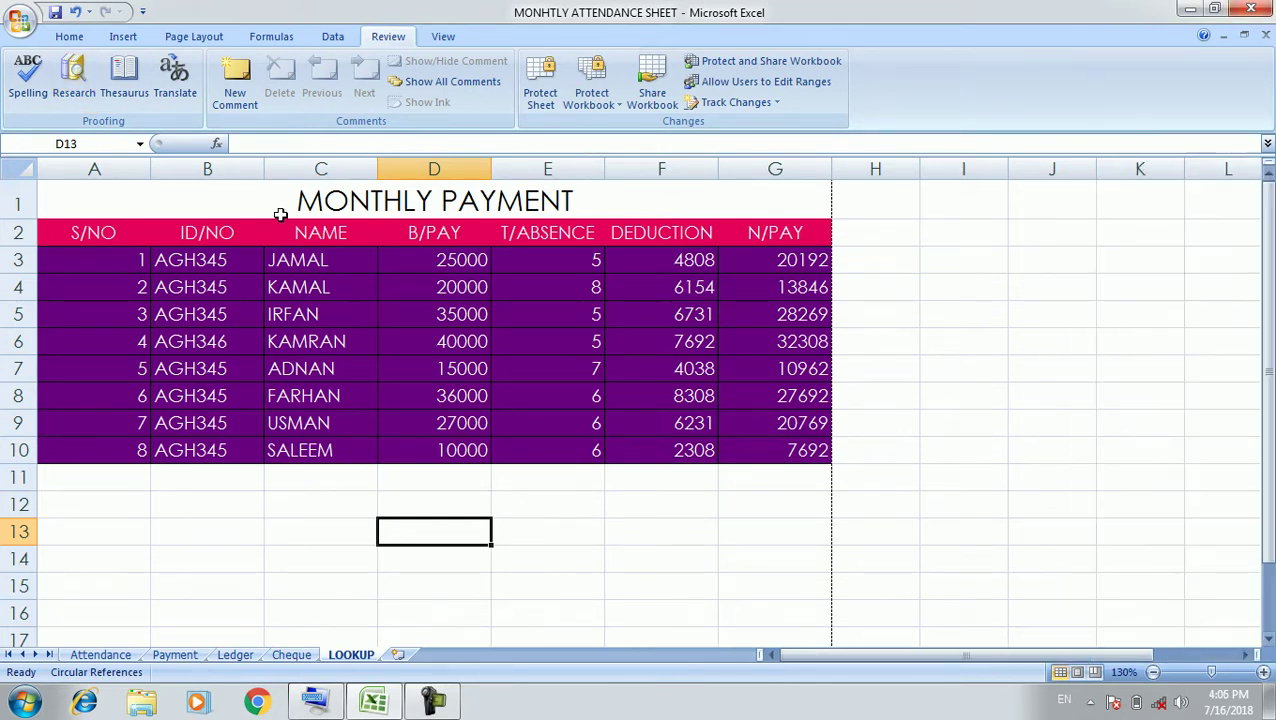
left_click(178, 91)
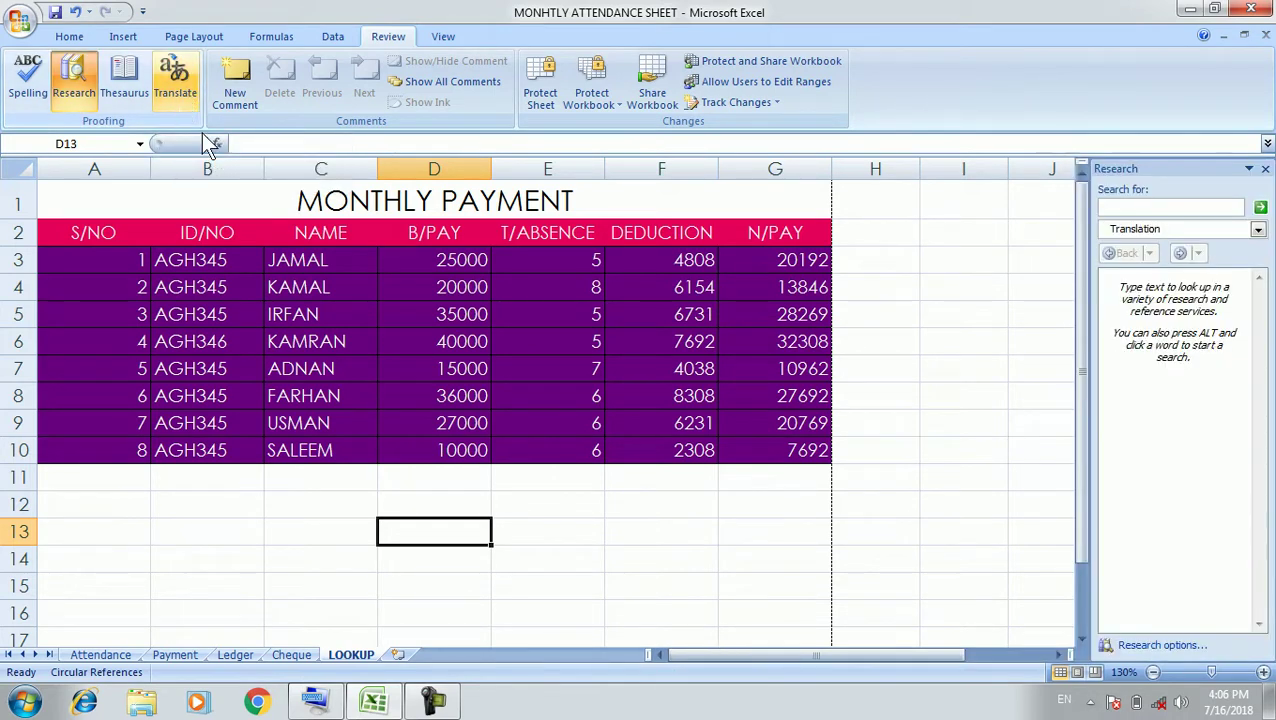
left_click(1258, 230)
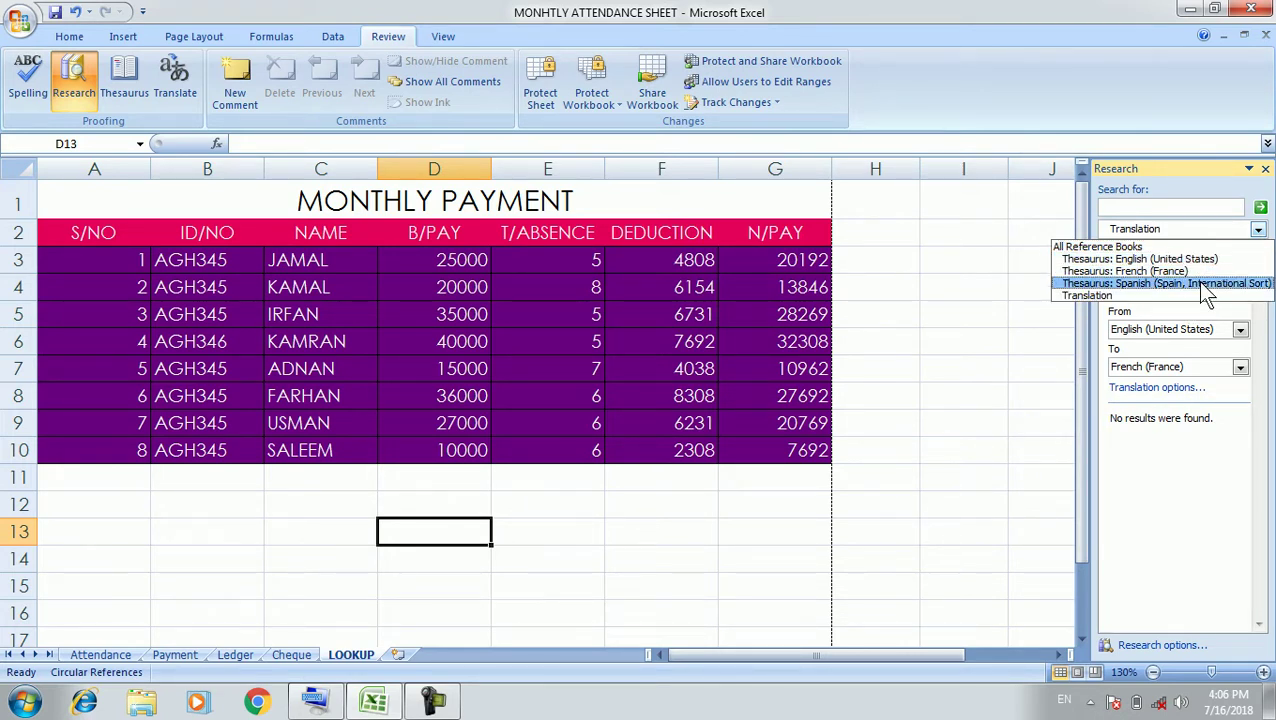
left_click(1162, 510)
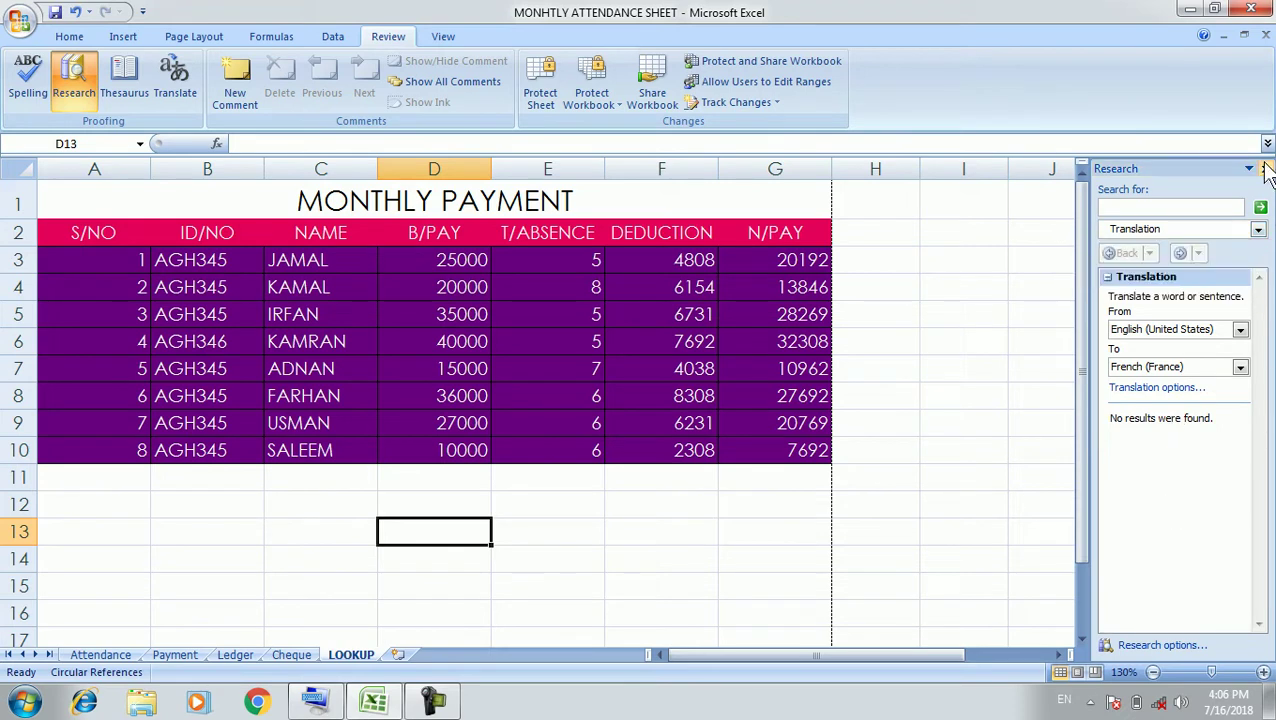
left_click(1265, 169)
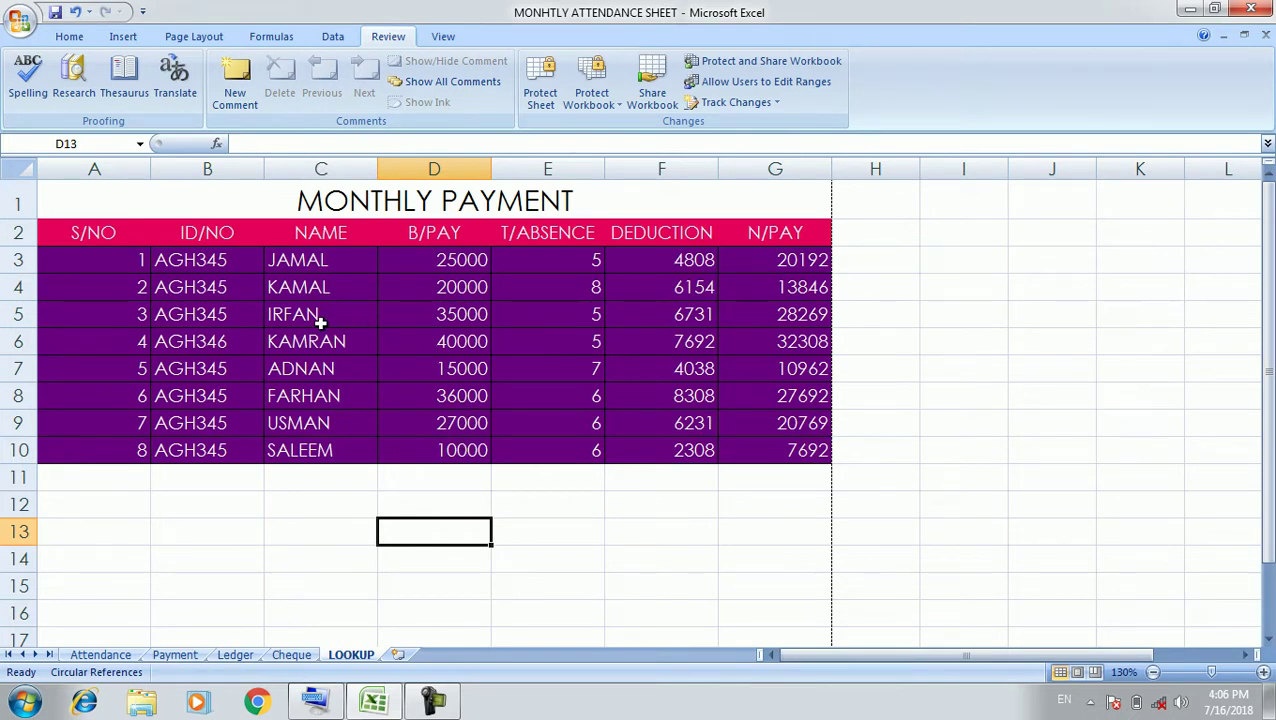
Add the comment 'Usder busy at the movement.' to KAMAL's cell C4 and save the workbook.
left_click(311, 288)
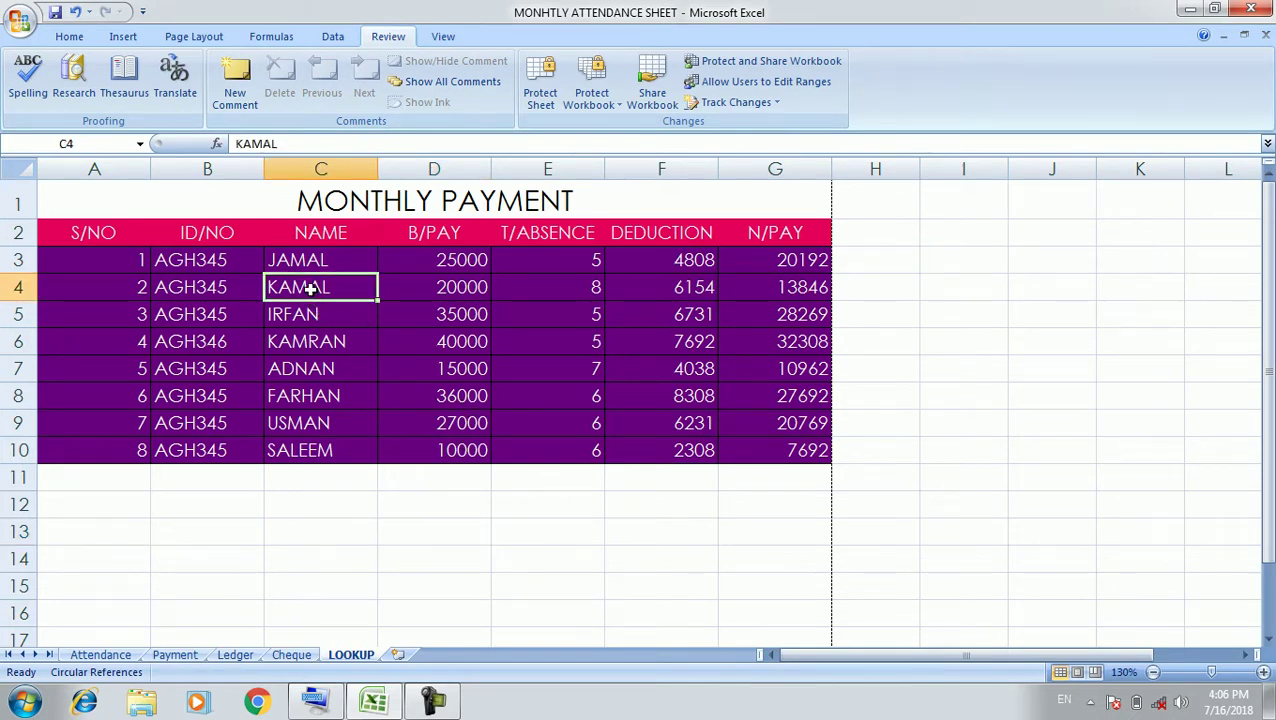
left_click(235, 85)
type("This")
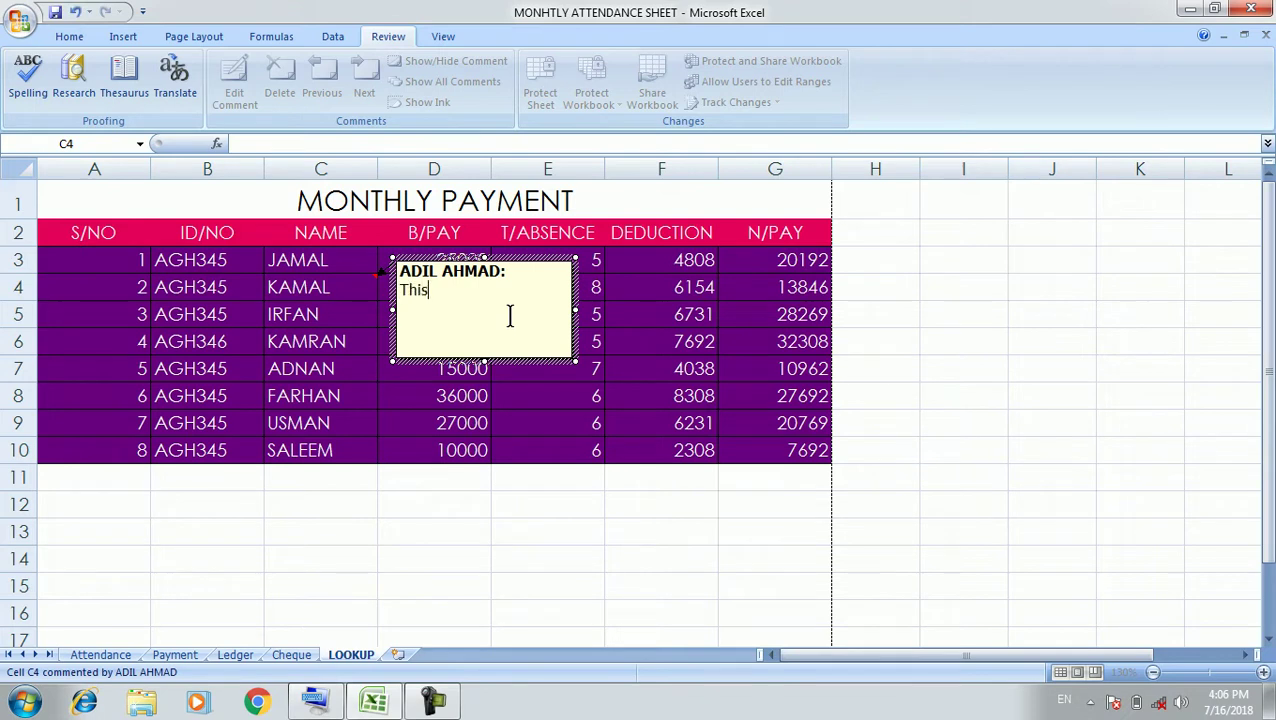
type("Usd")
type("er is ")
type("busy at the movement.")
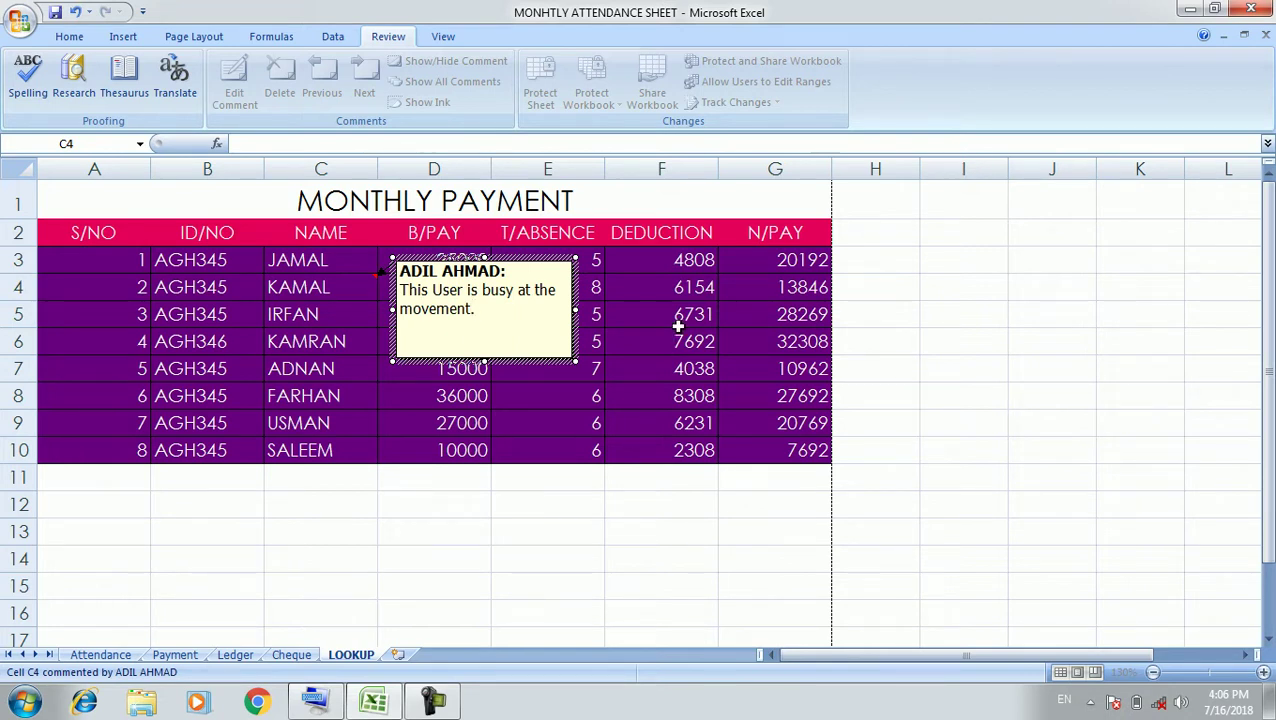
left_click(923, 366)
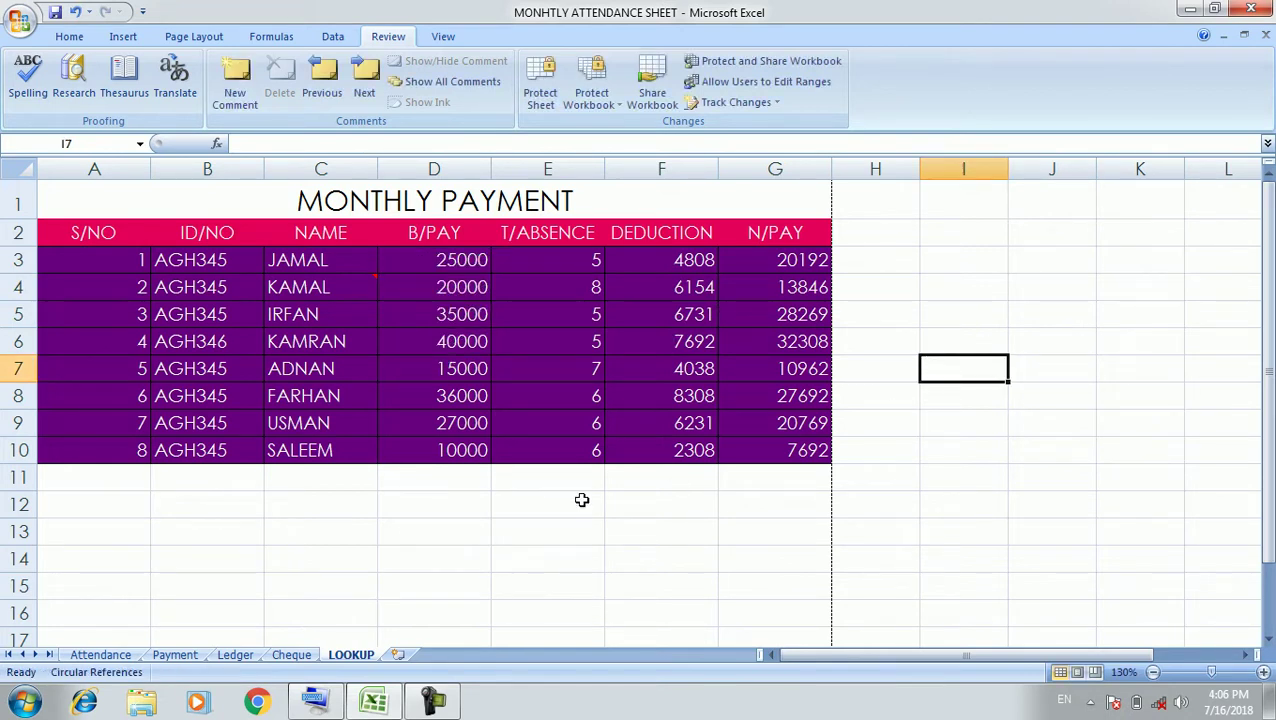
key("ctrl+s")
Add the comment 'Second Comment is here' to cell D6.
mouse_move(362, 281)
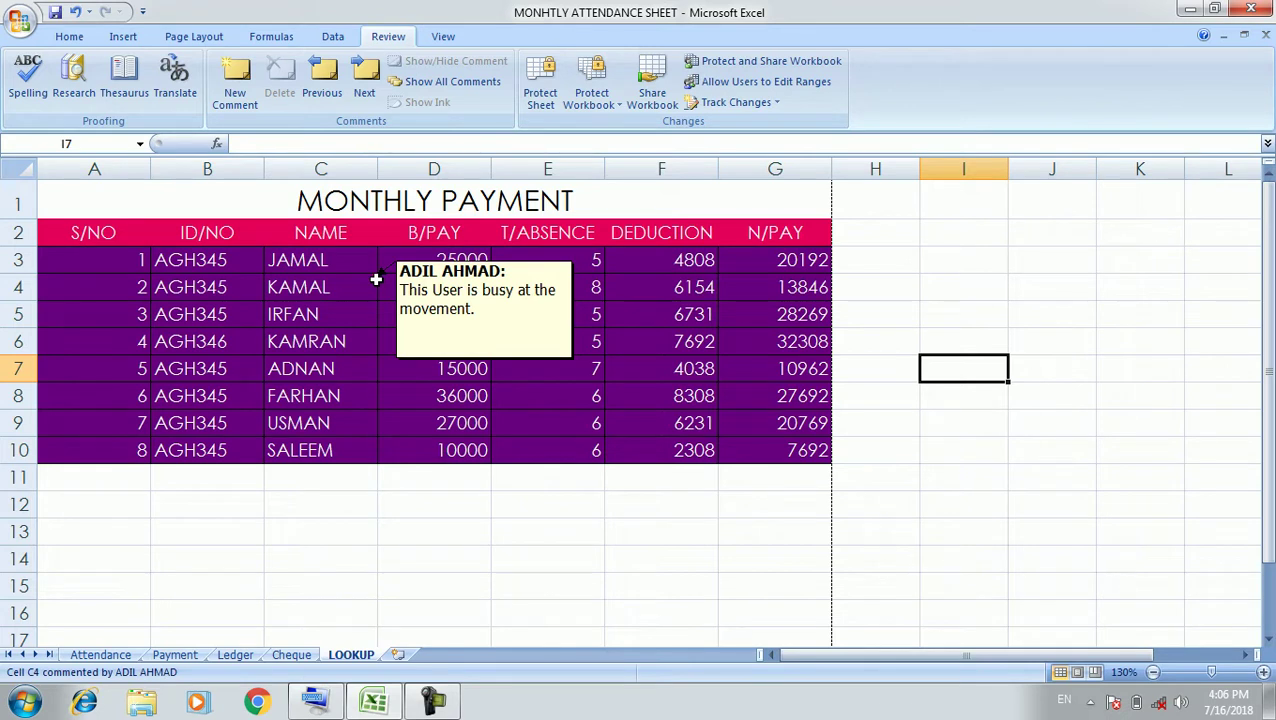
left_click(462, 512)
left_click(338, 292)
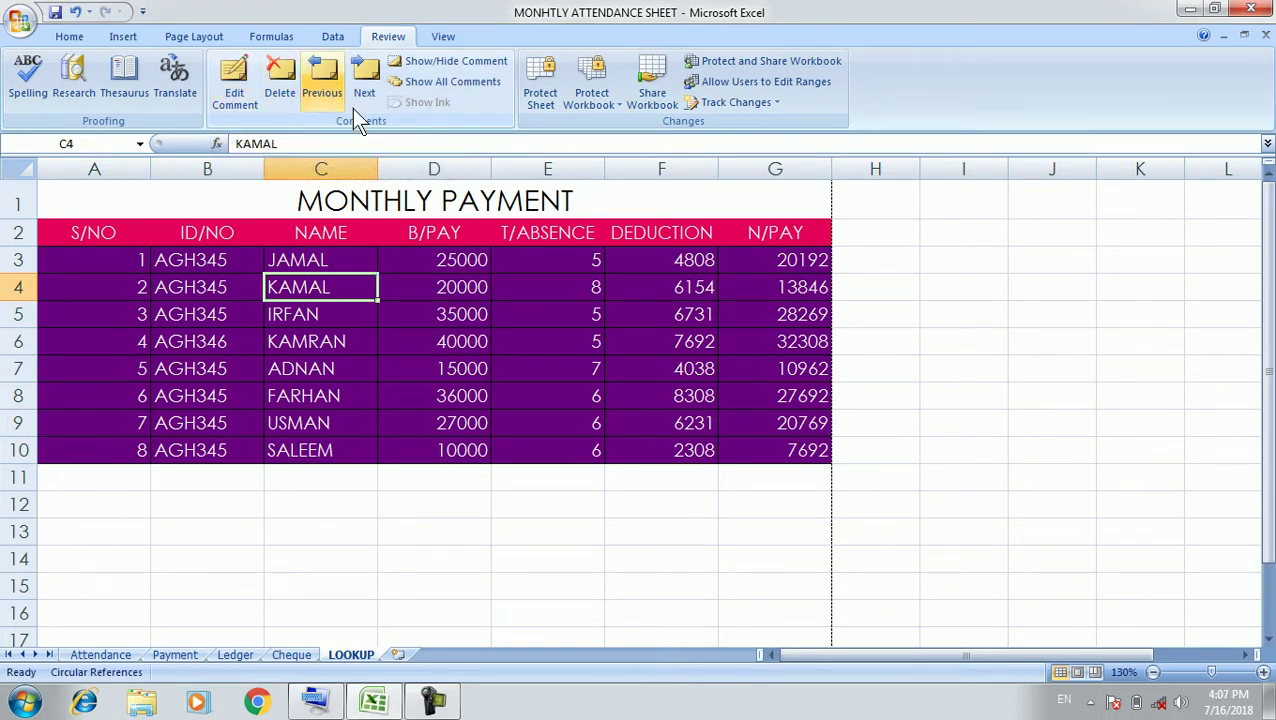
left_click(440, 340)
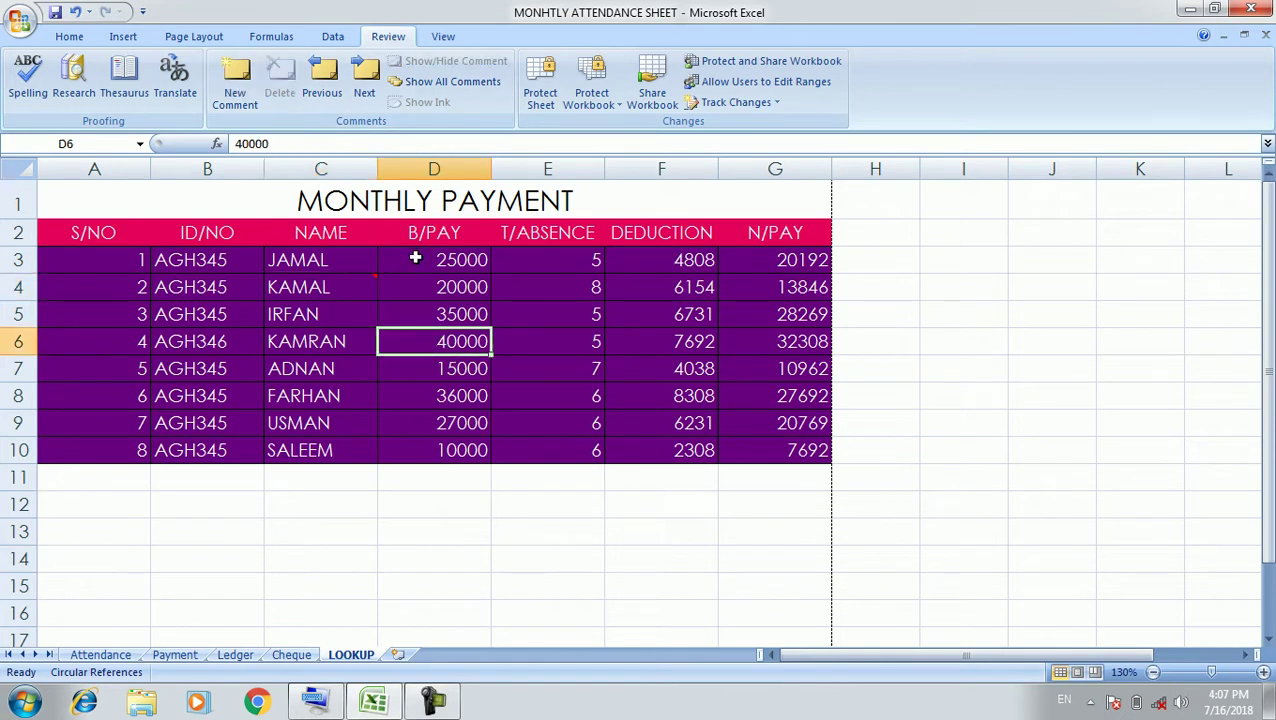
left_click(246, 83)
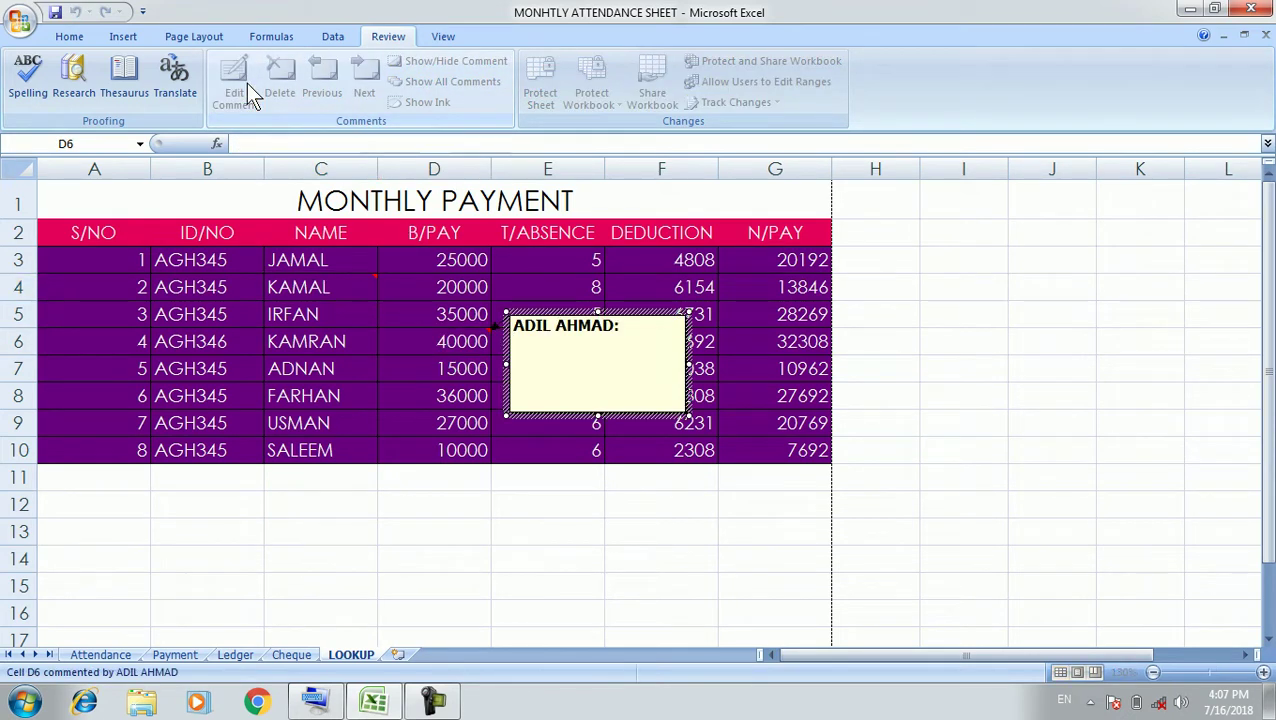
type("Second C")
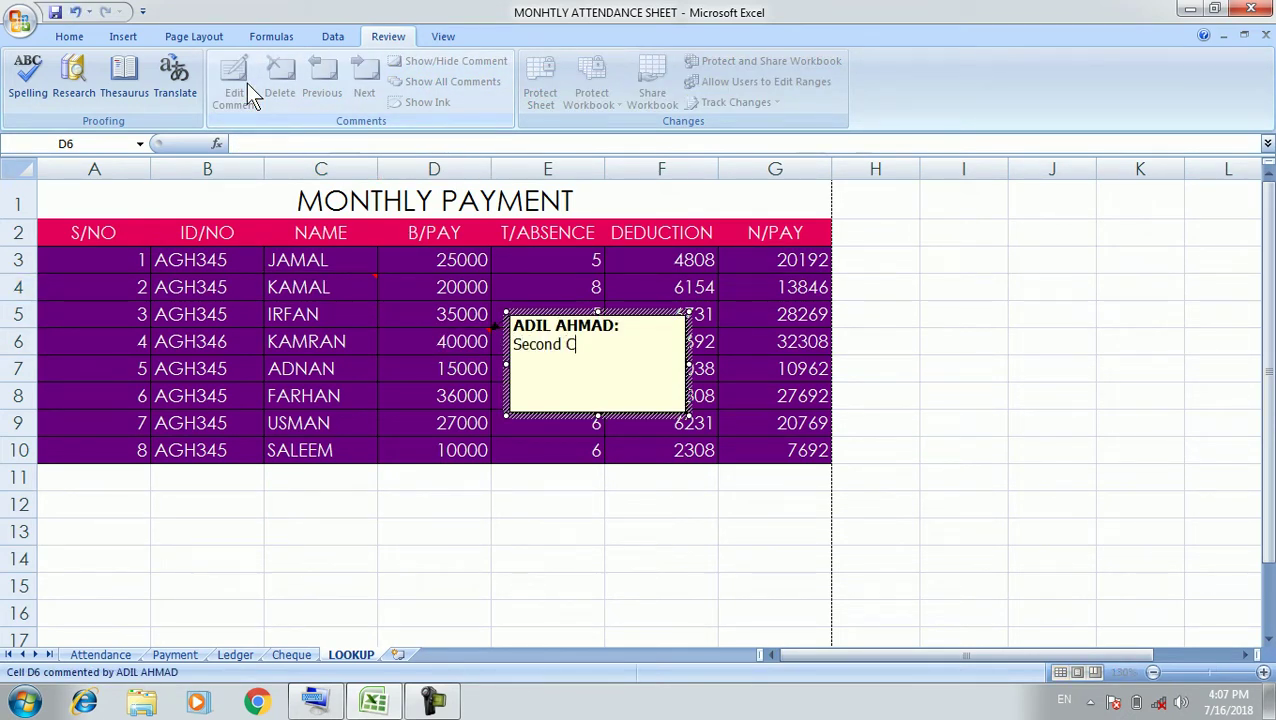
type("ommne")
type("ent is here")
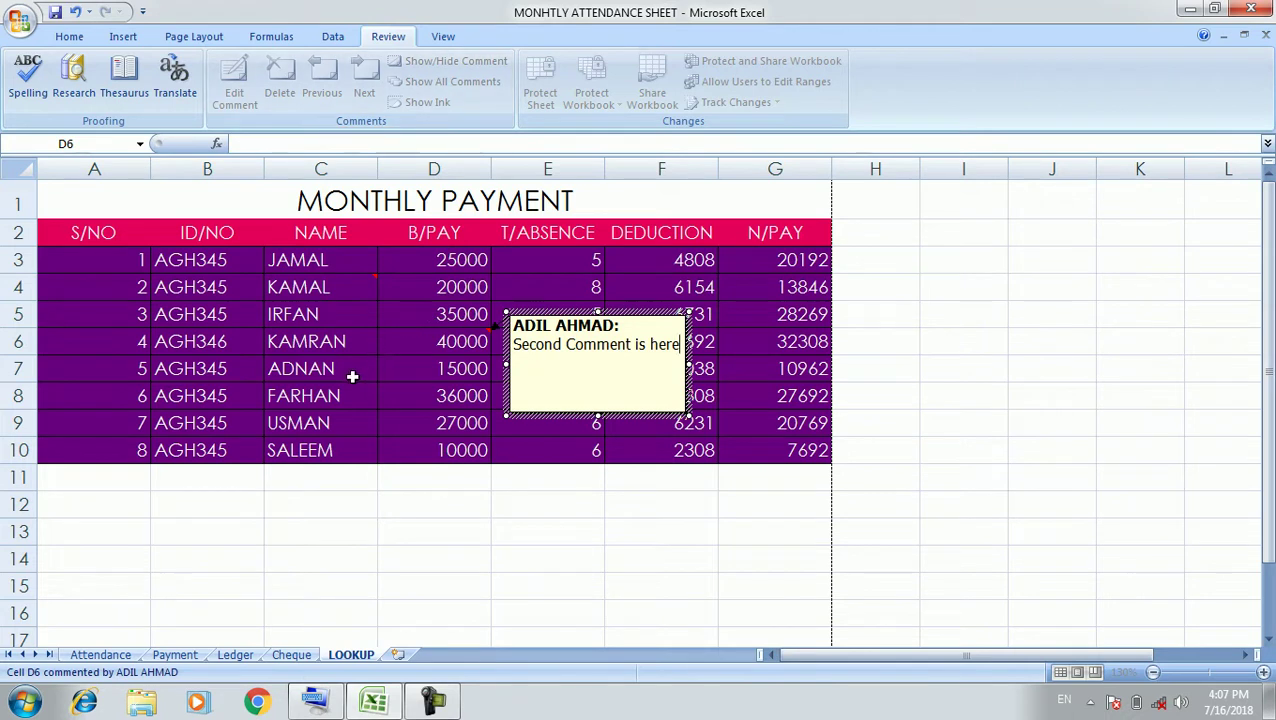
left_click(451, 428)
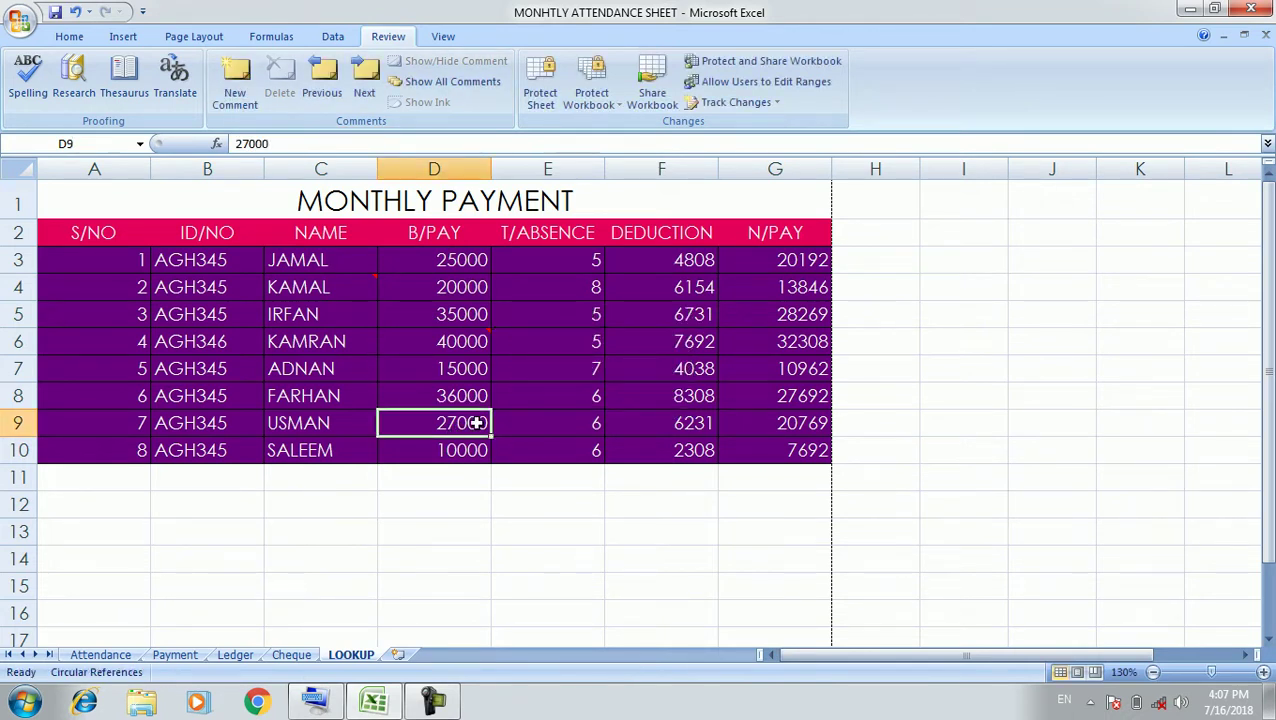
Add the comment 'This is third Comments' to cell F8.
left_click(350, 292)
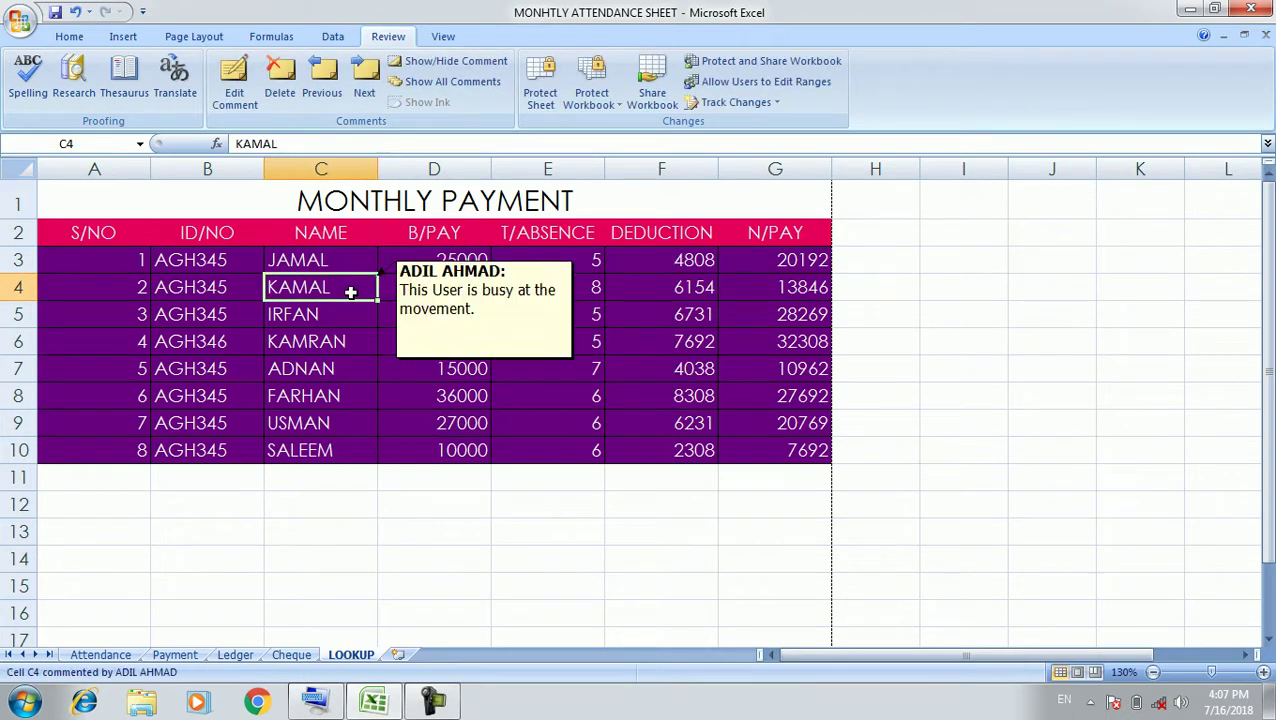
left_click(594, 371)
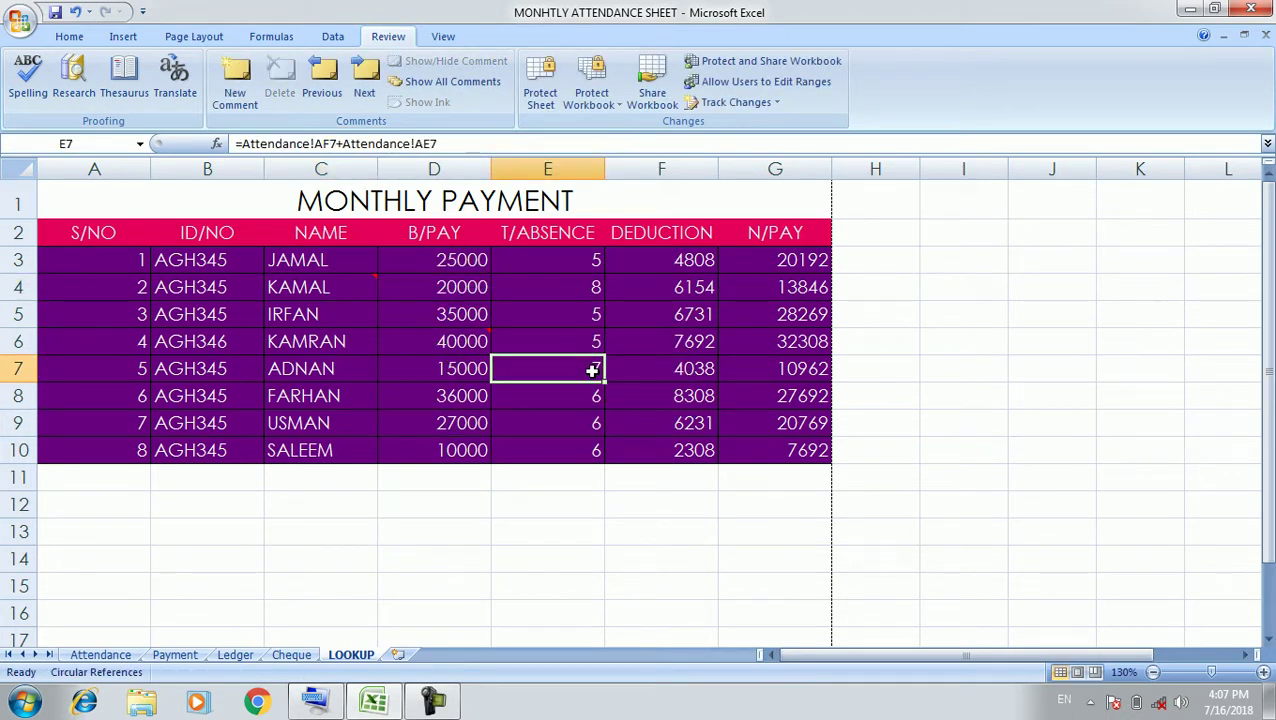
left_click(648, 397)
left_click(235, 82)
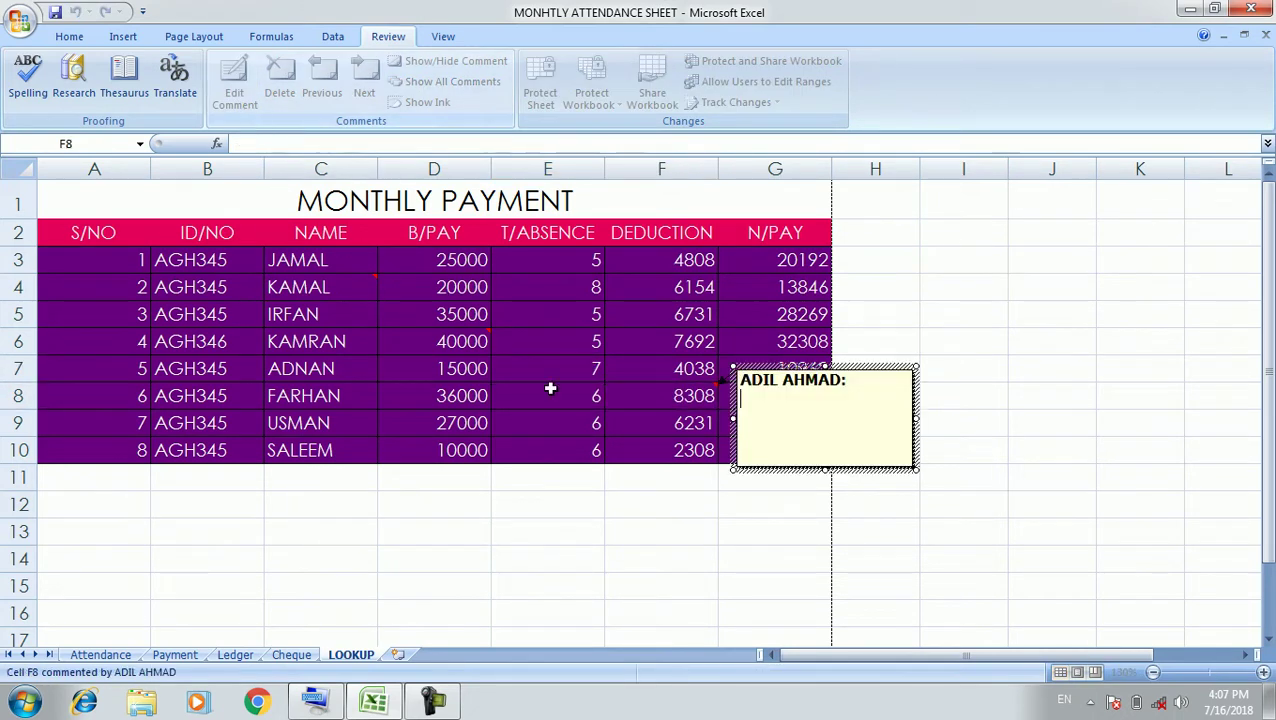
type("This is t")
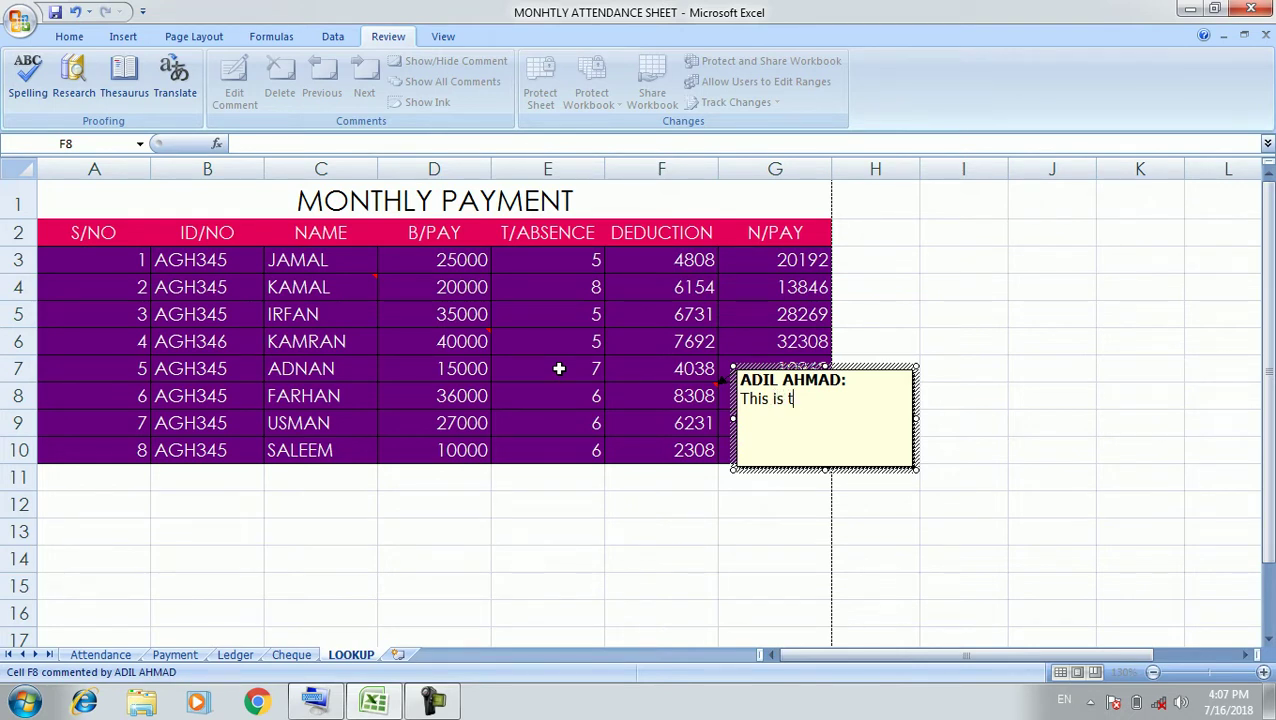
type("hie")
type("nts")
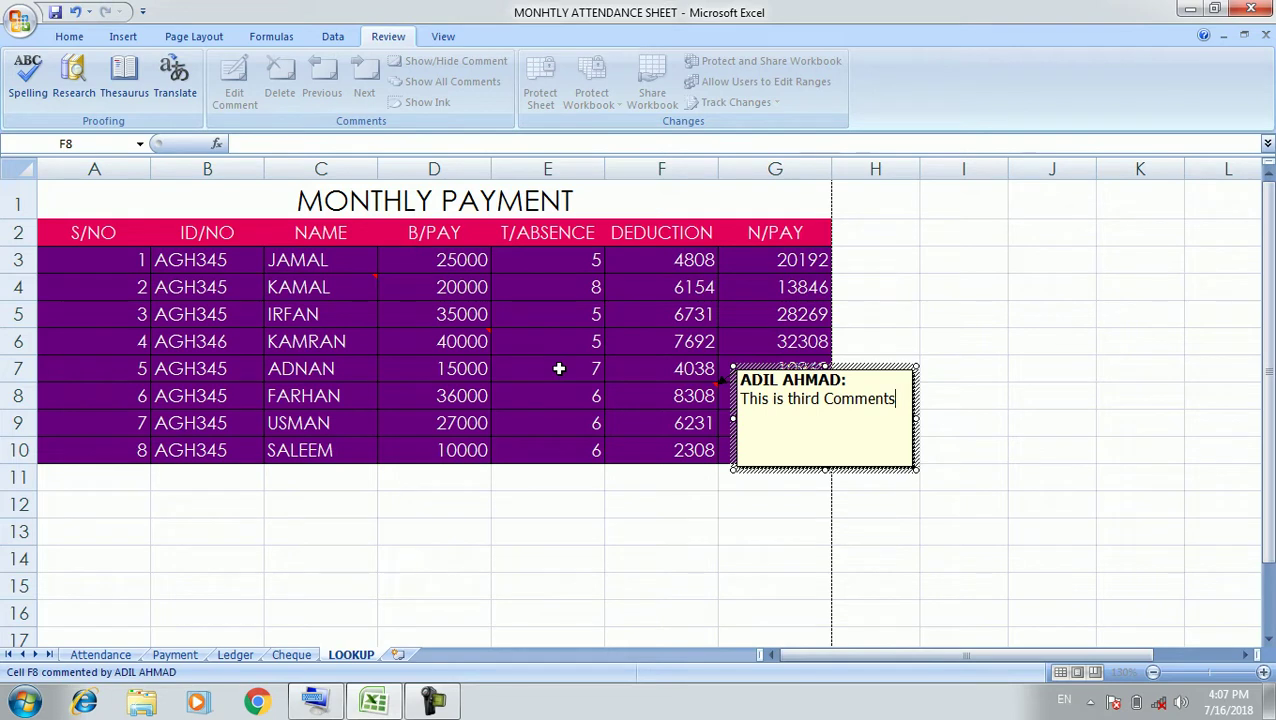
left_click(619, 540)
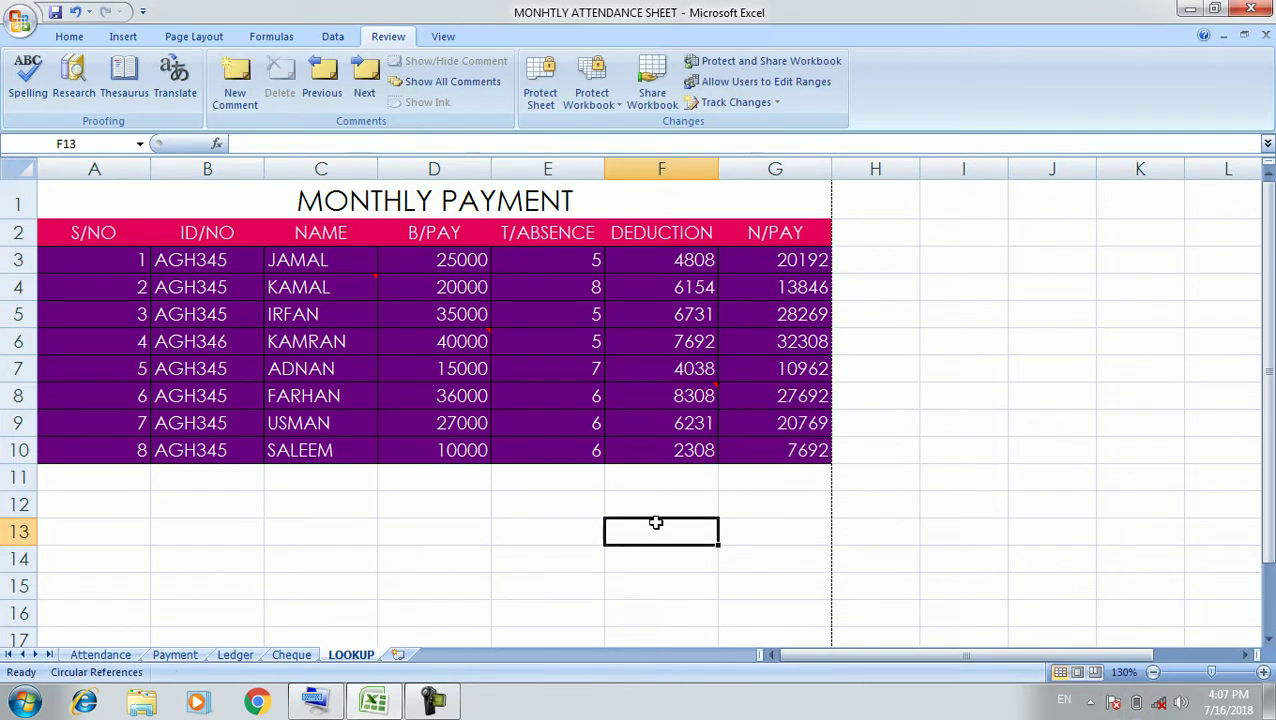
left_click(327, 286)
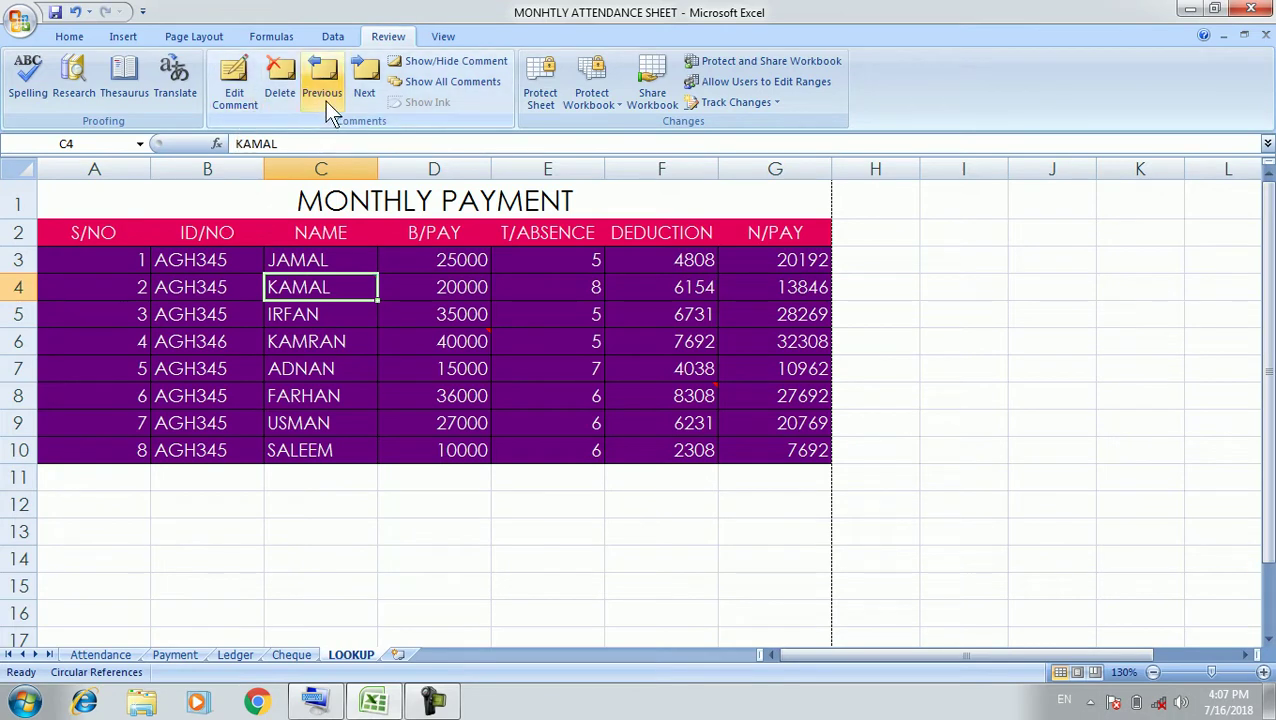
left_click(356, 98)
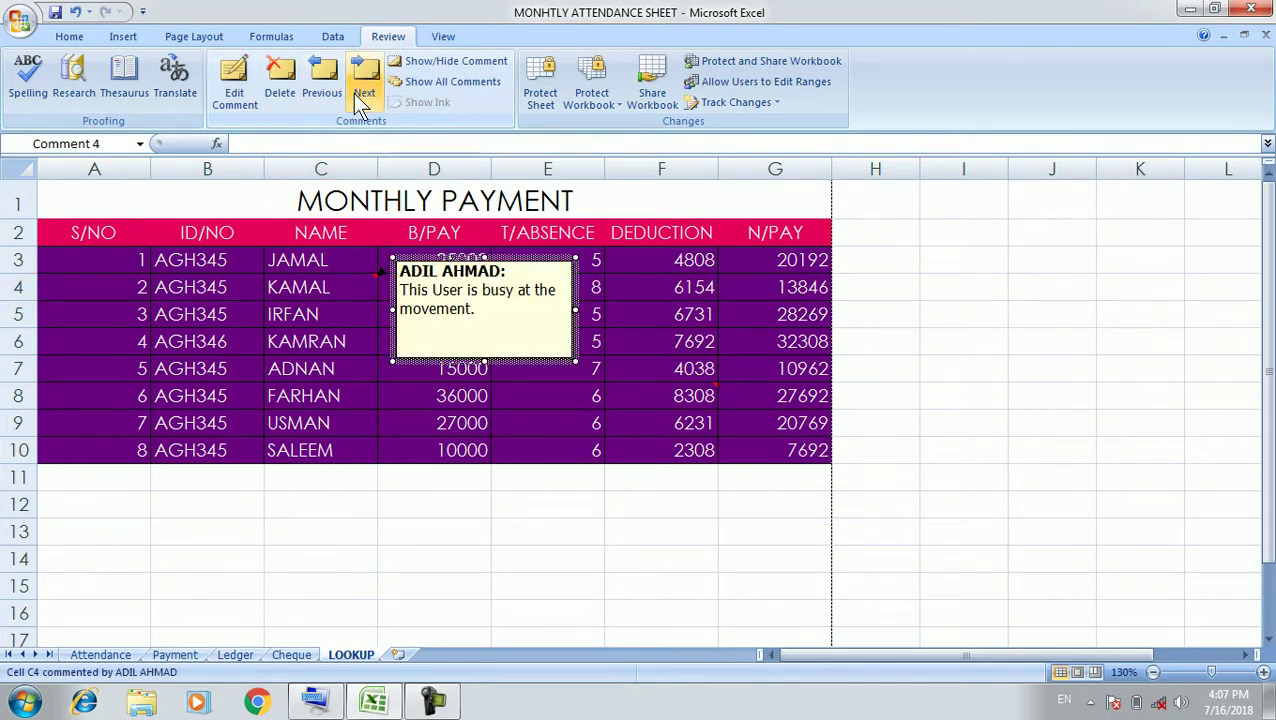
left_click(355, 96)
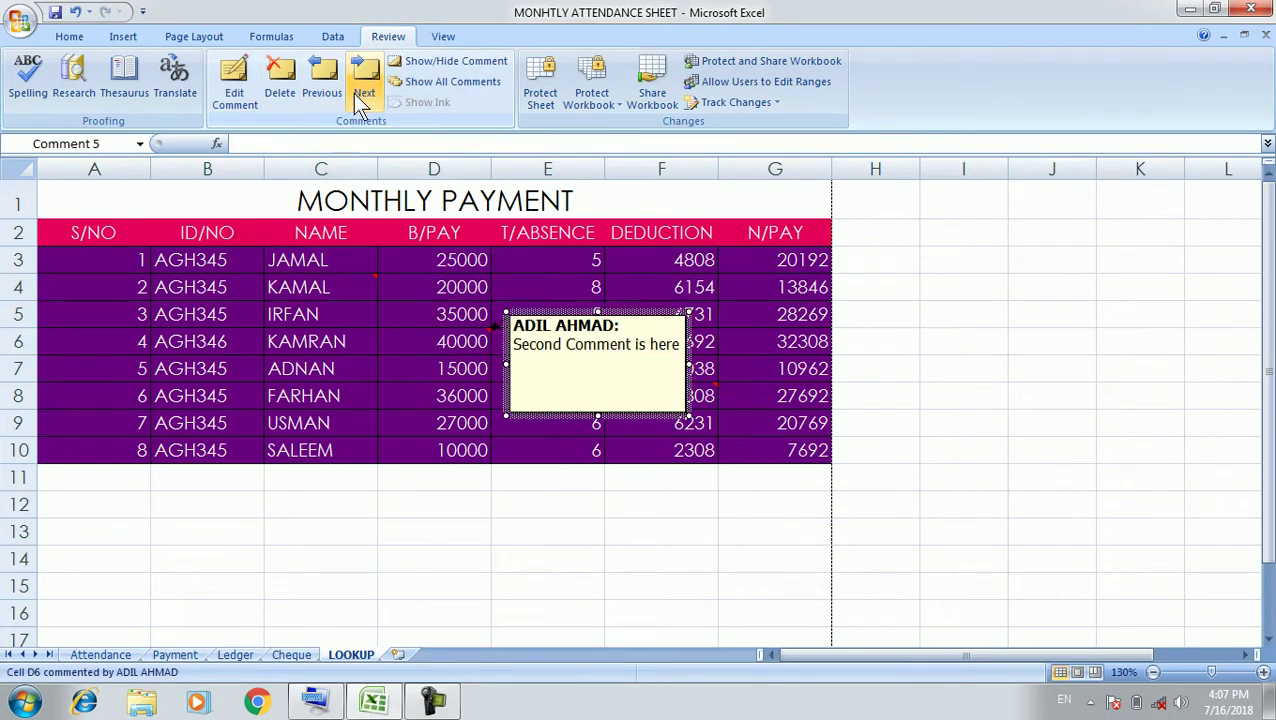
left_click(357, 100)
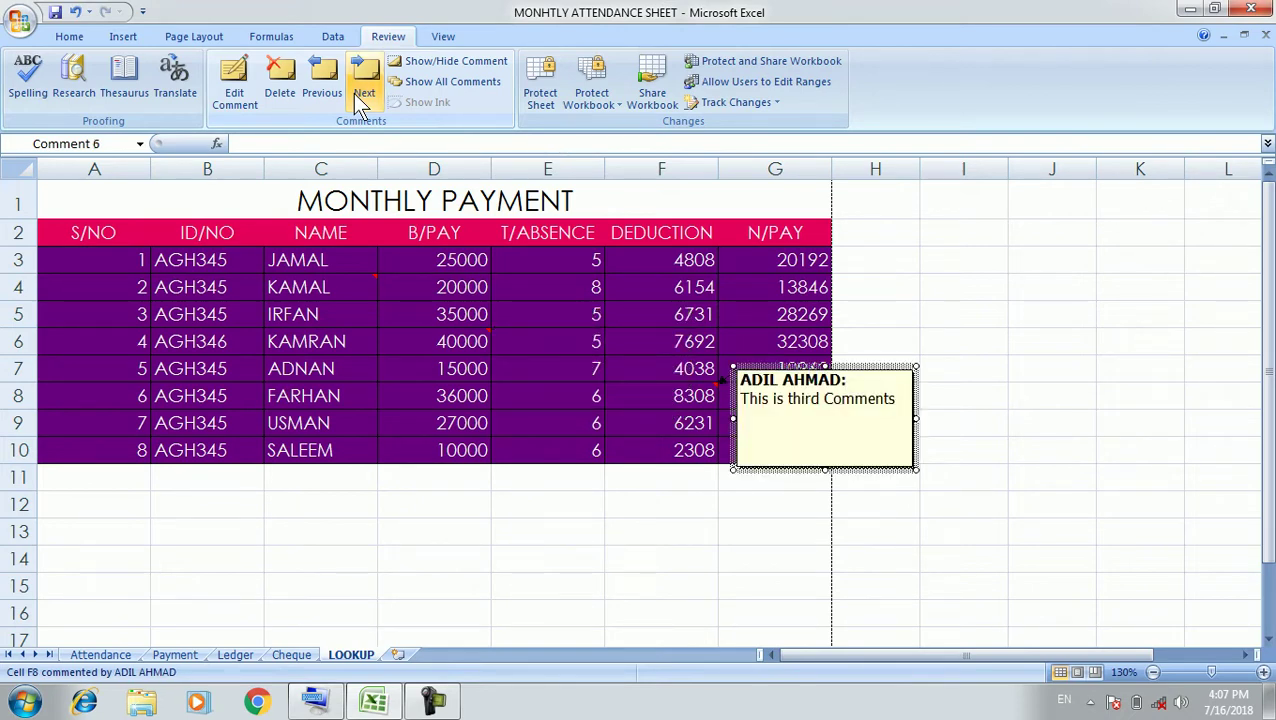
left_click(357, 100)
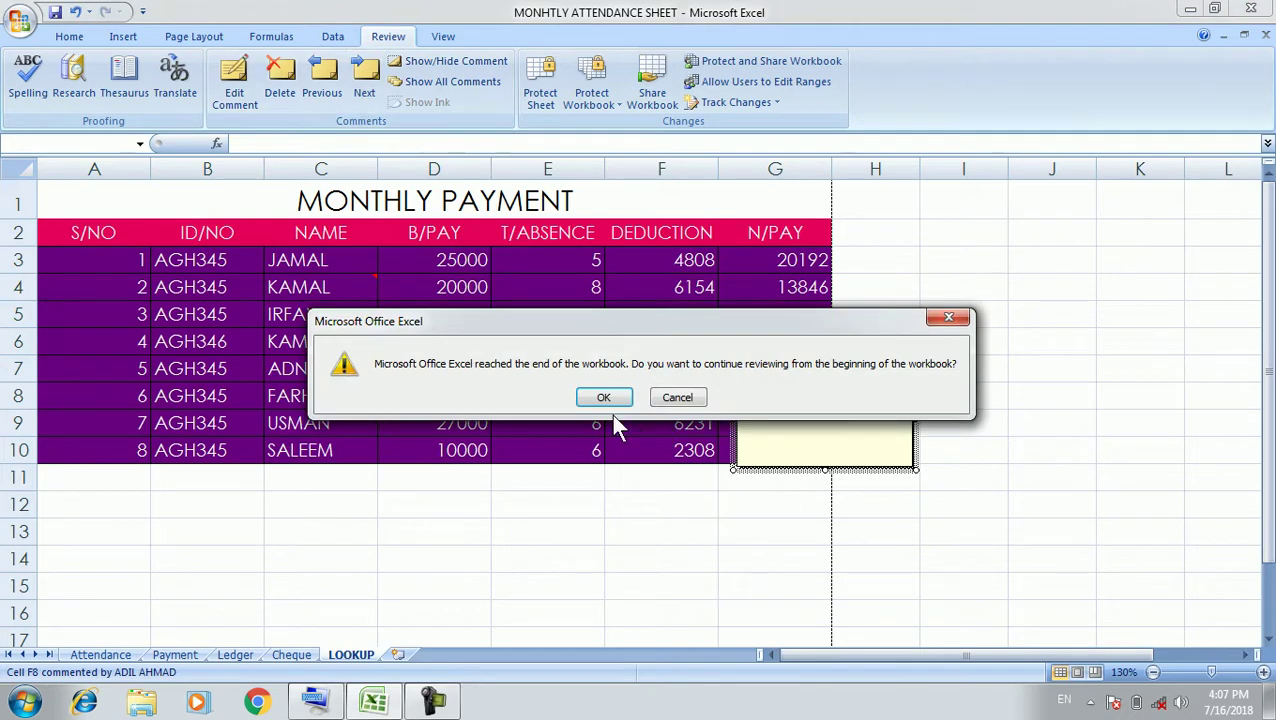
left_click(677, 397)
left_click(456, 521)
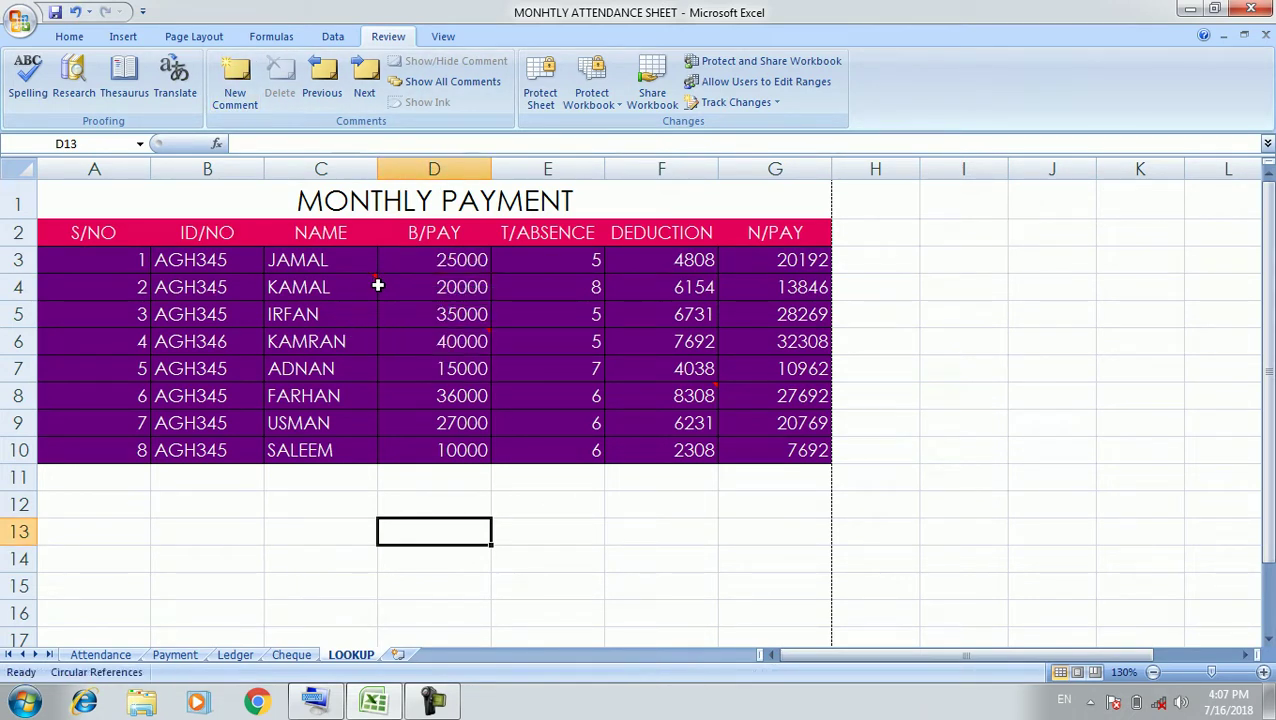
mouse_move(376, 284)
left_click(333, 279)
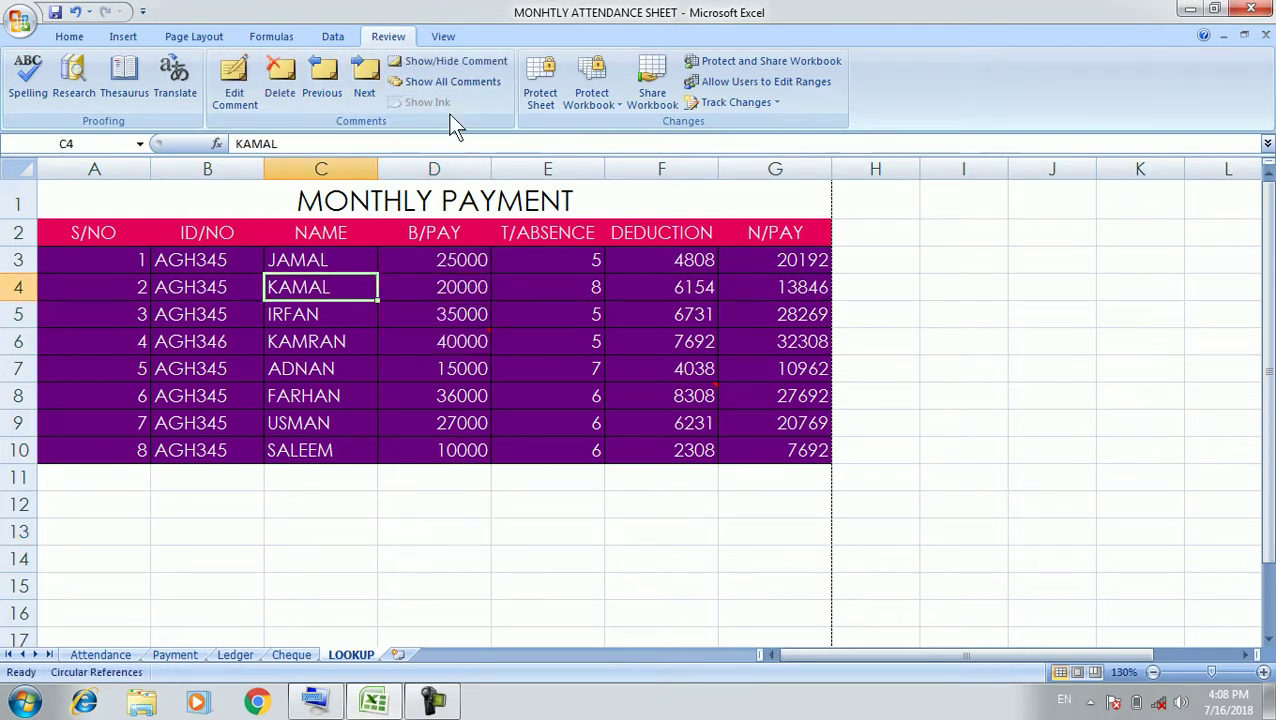
left_click(497, 71)
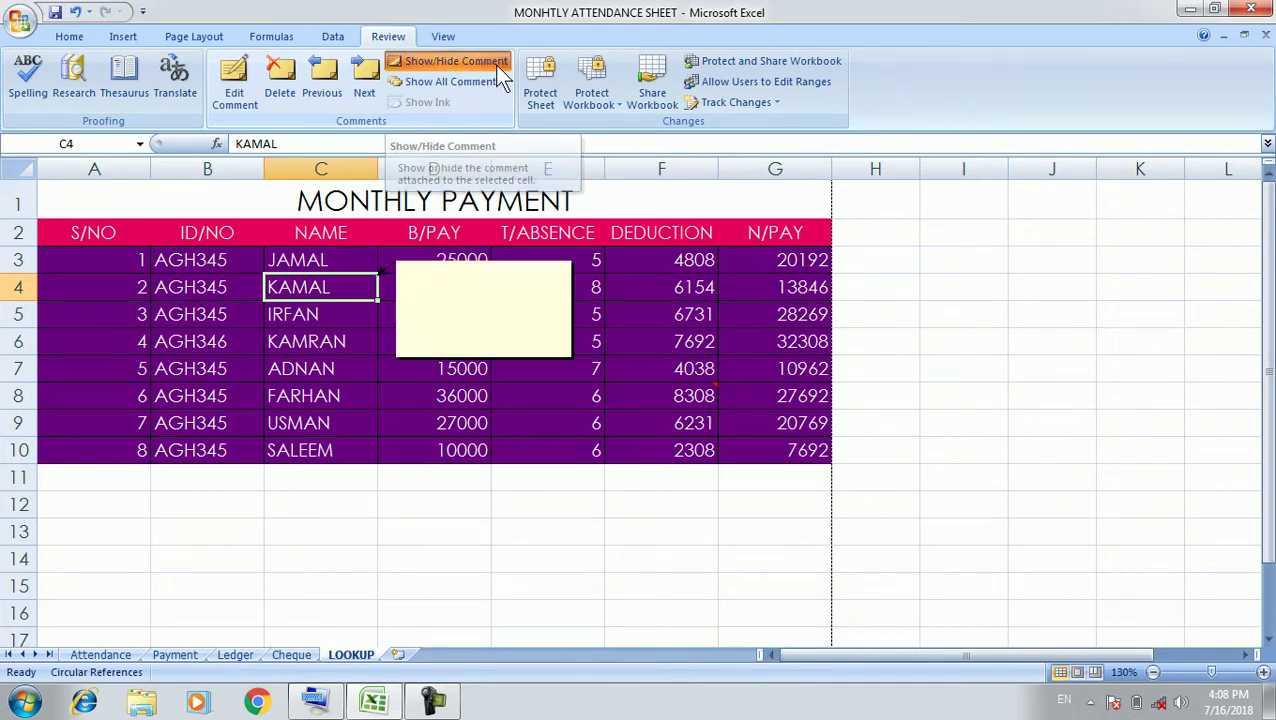
left_click(328, 368)
left_click(334, 286)
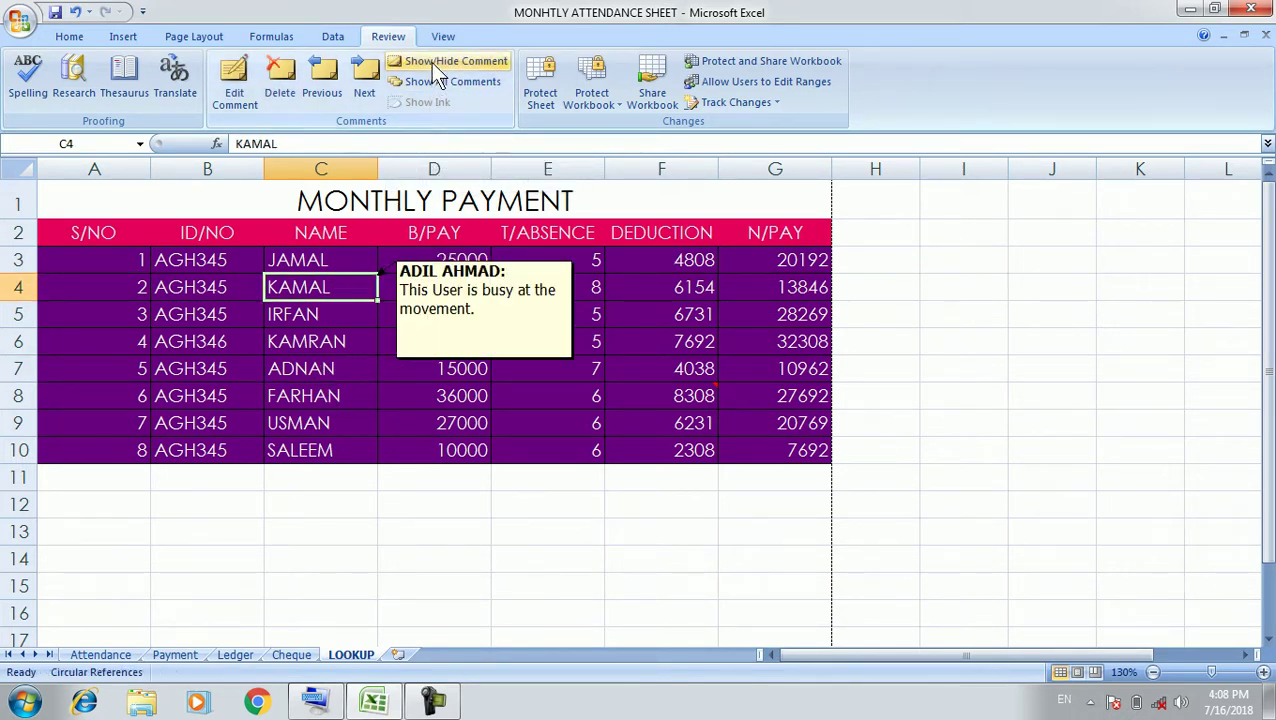
left_click(431, 63)
left_click(362, 393)
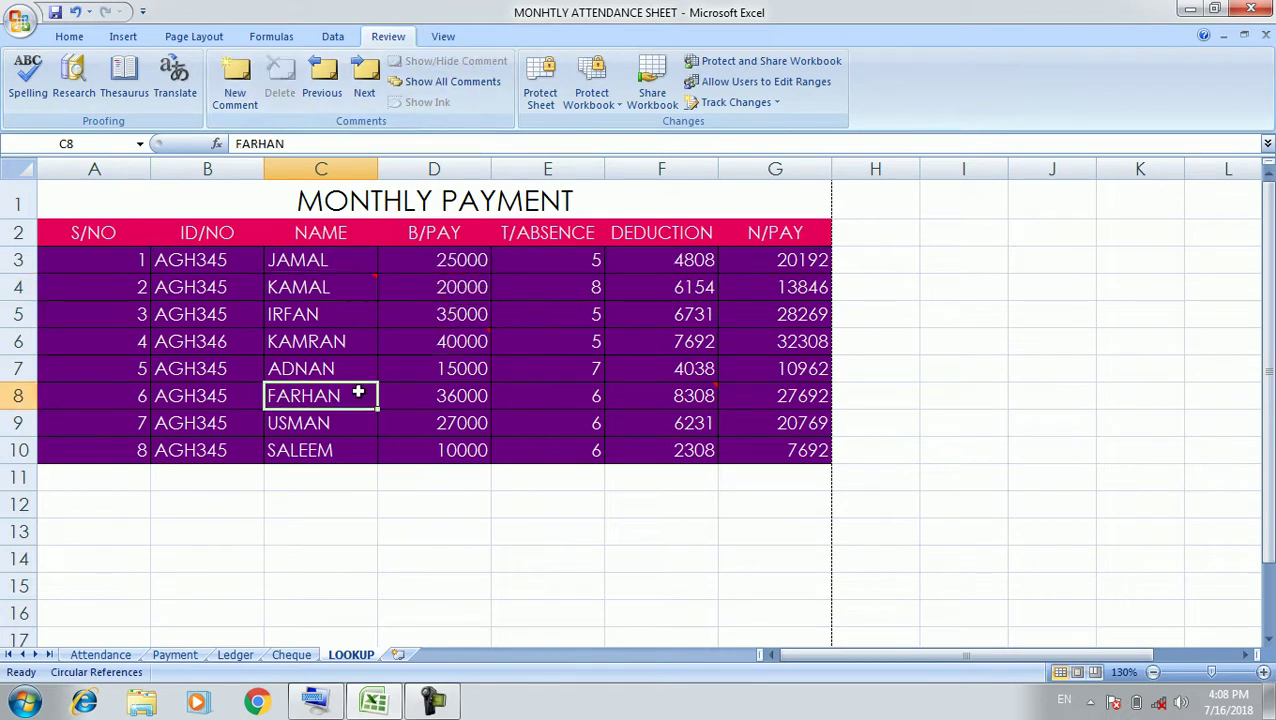
left_click(336, 287)
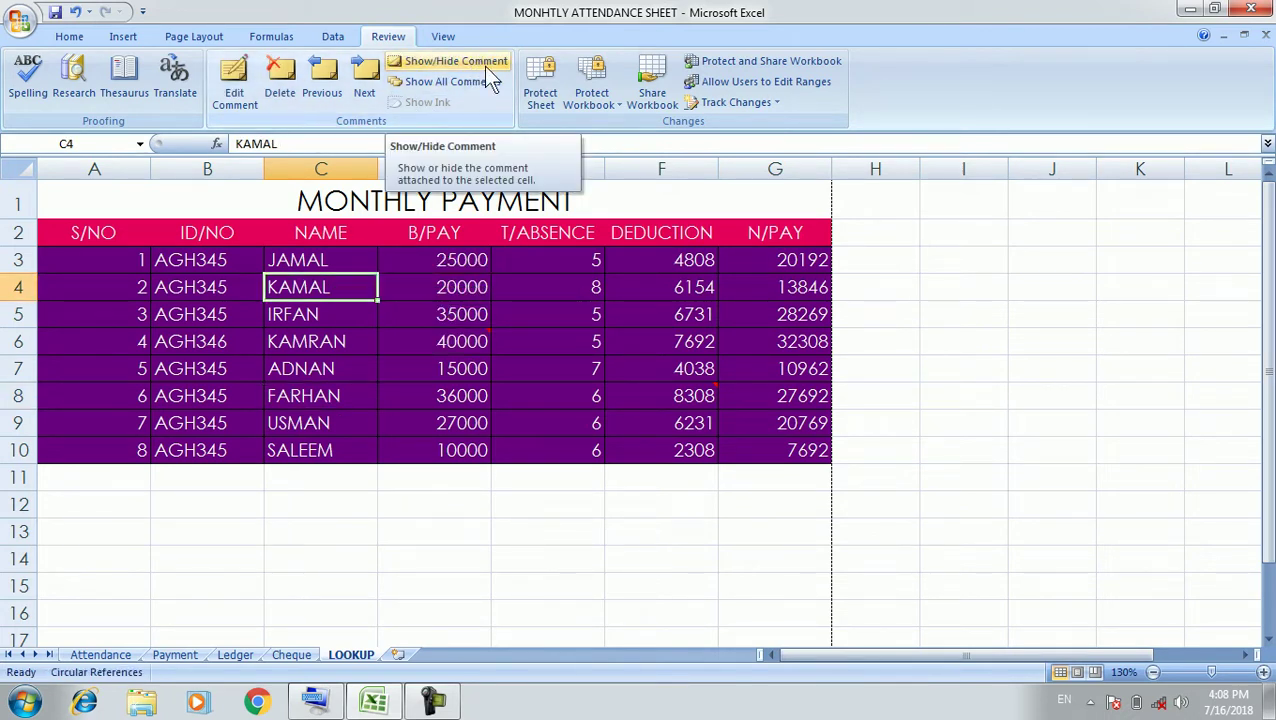
left_click(445, 83)
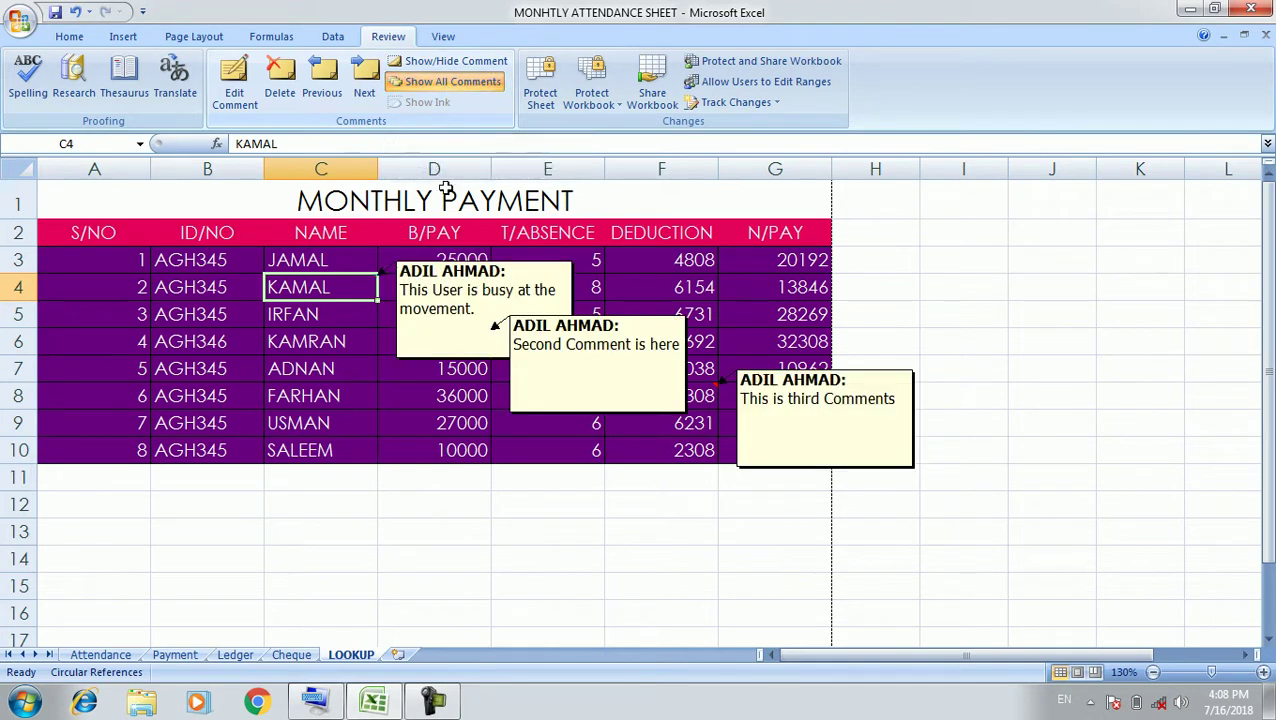
left_click(441, 558)
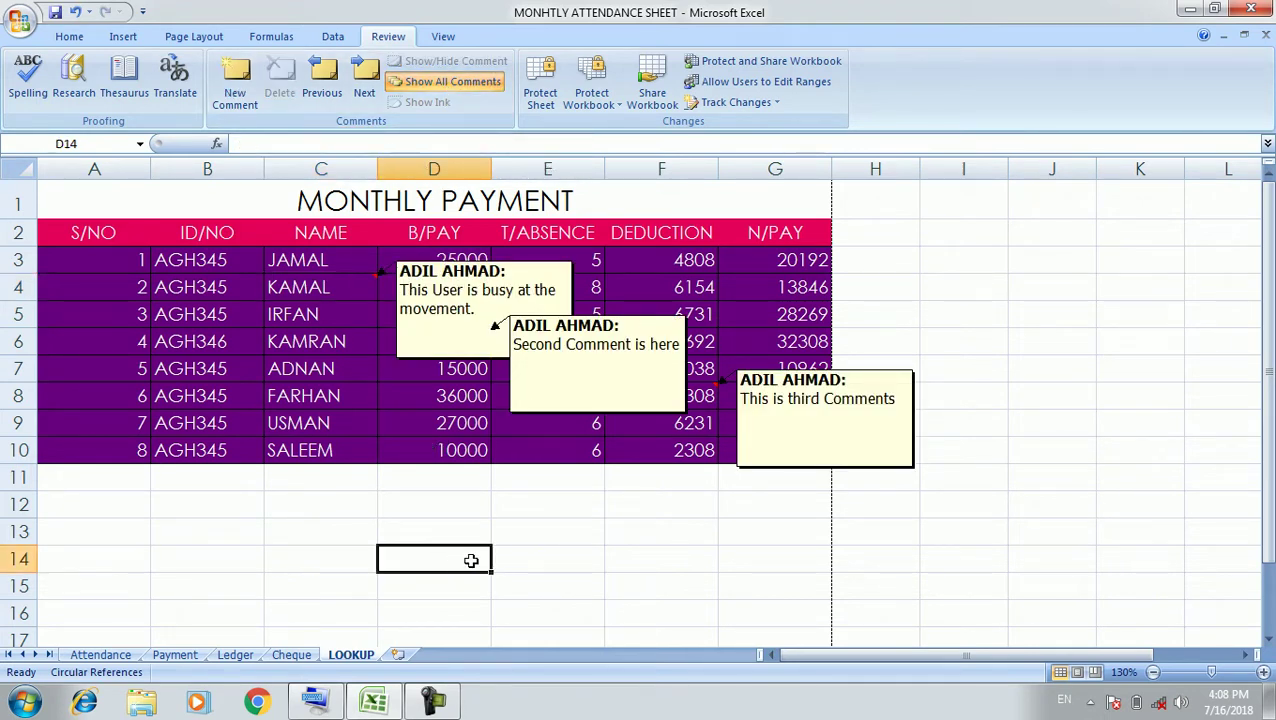
key("ctrl+s")
left_click(438, 84)
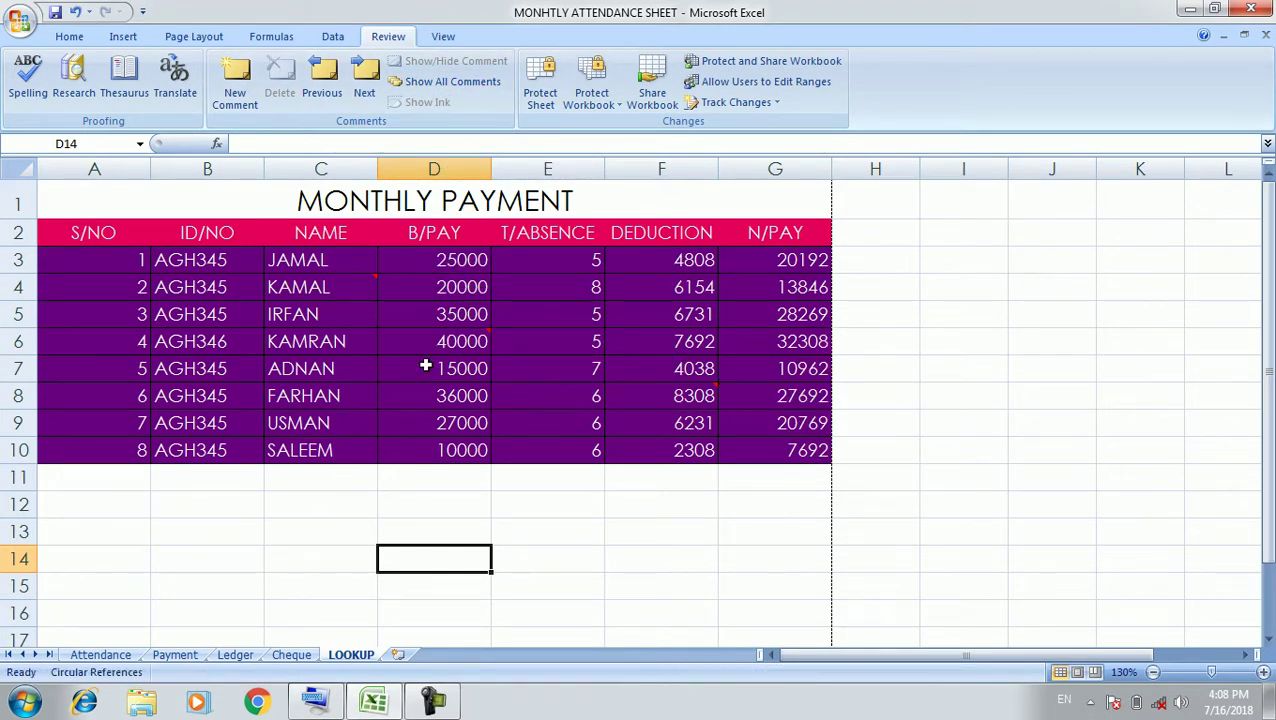
left_click(436, 90)
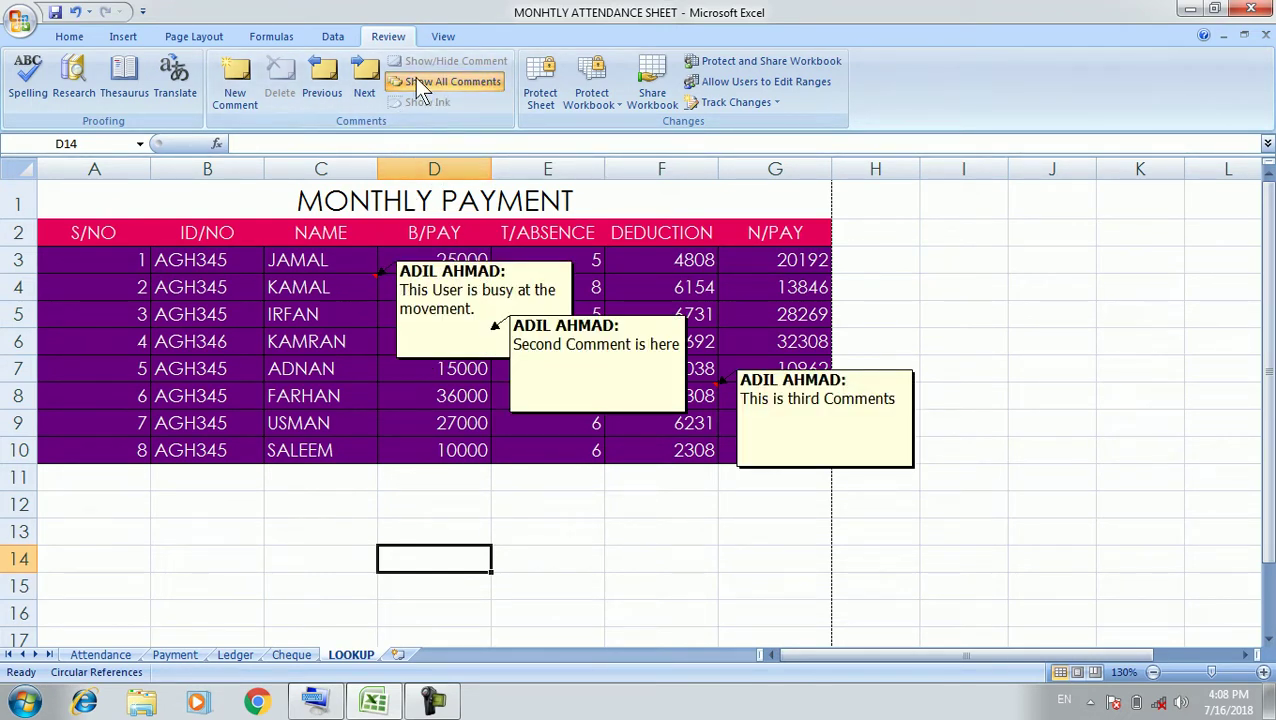
left_click(430, 86)
left_click(328, 287)
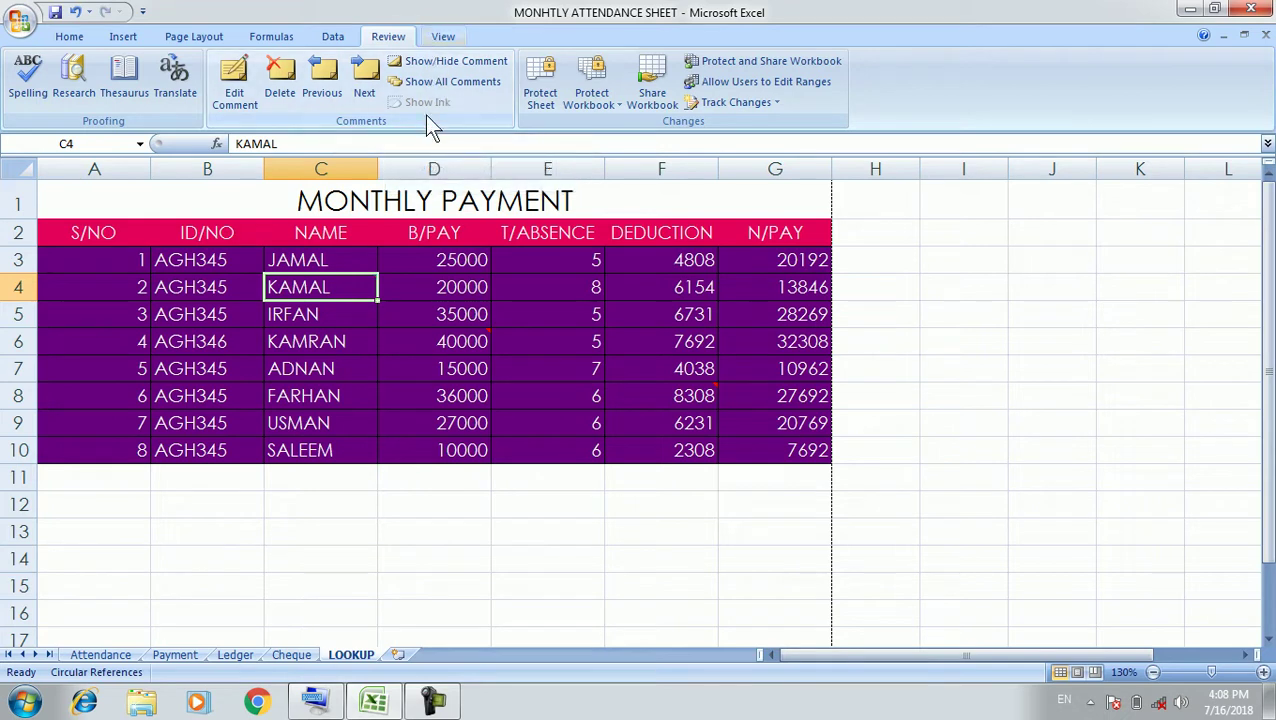
left_click(469, 344)
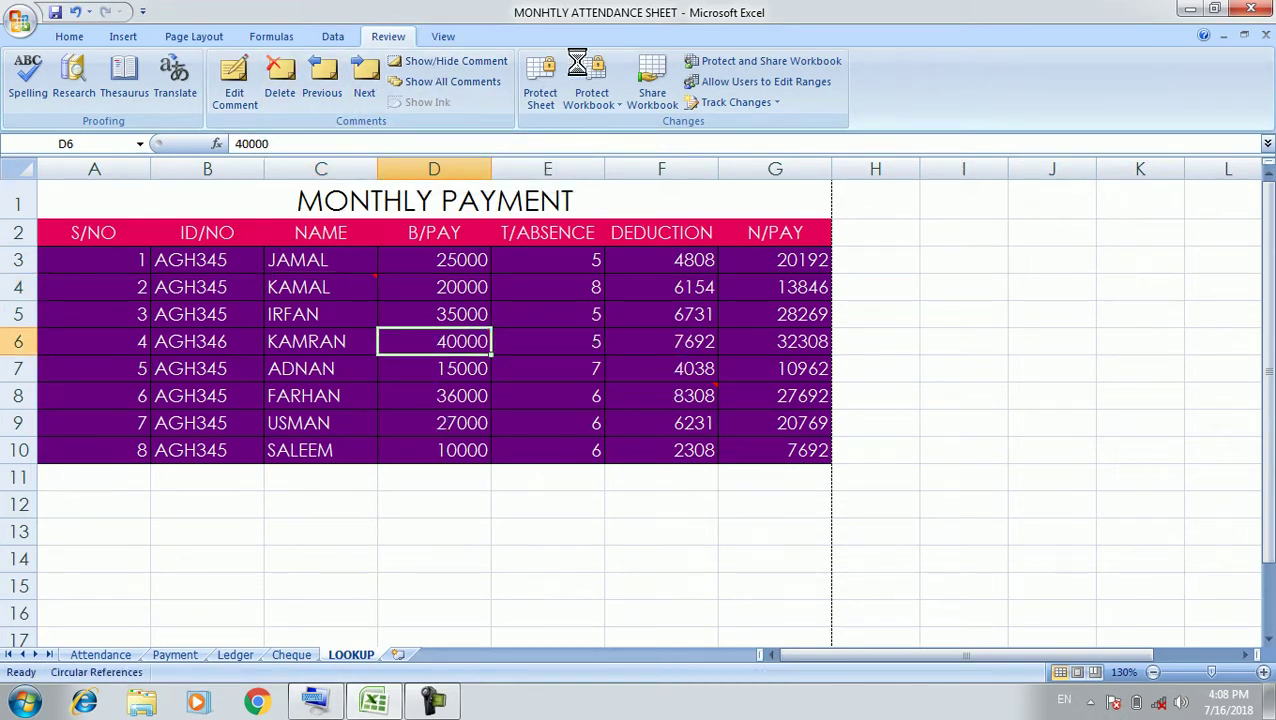
Try Protect Sheet with cell formatting allowed, then cancel without protecting.
left_click(538, 105)
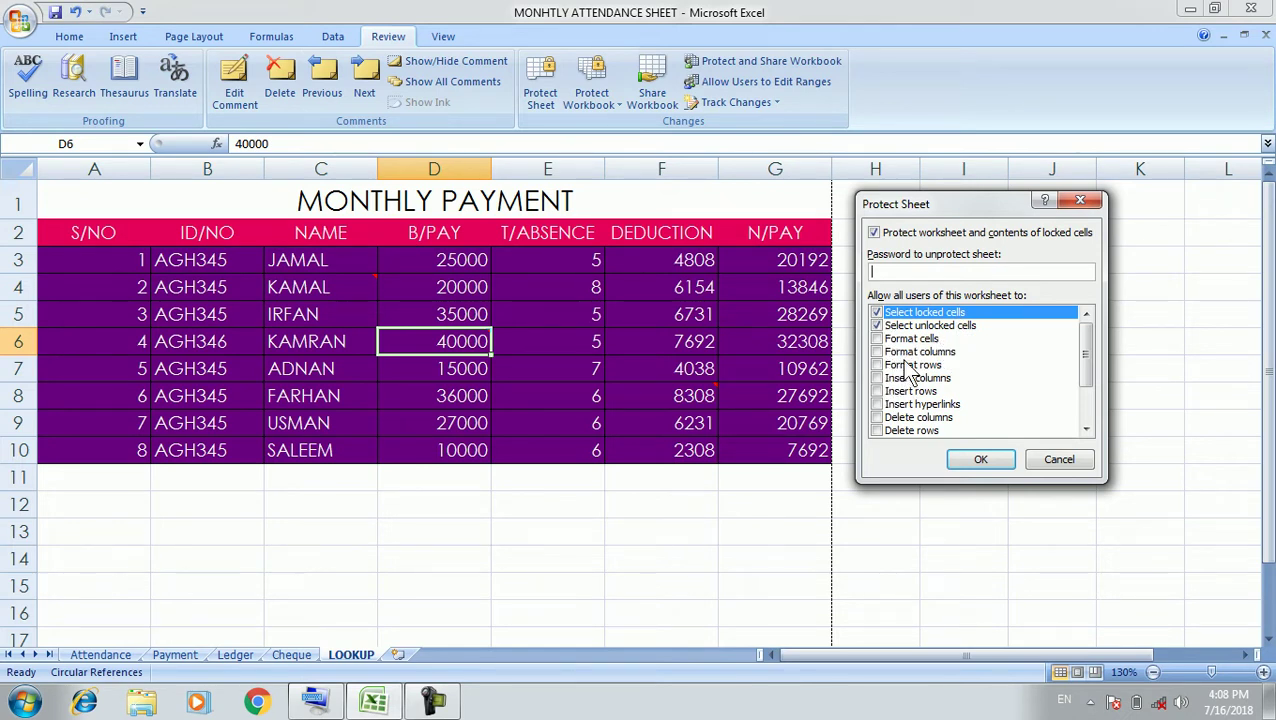
mouse_move(1085, 365)
left_mouse_down()
mouse_move(1078, 402)
mouse_move(1085, 318)
left_mouse_up()
left_click(876, 339)
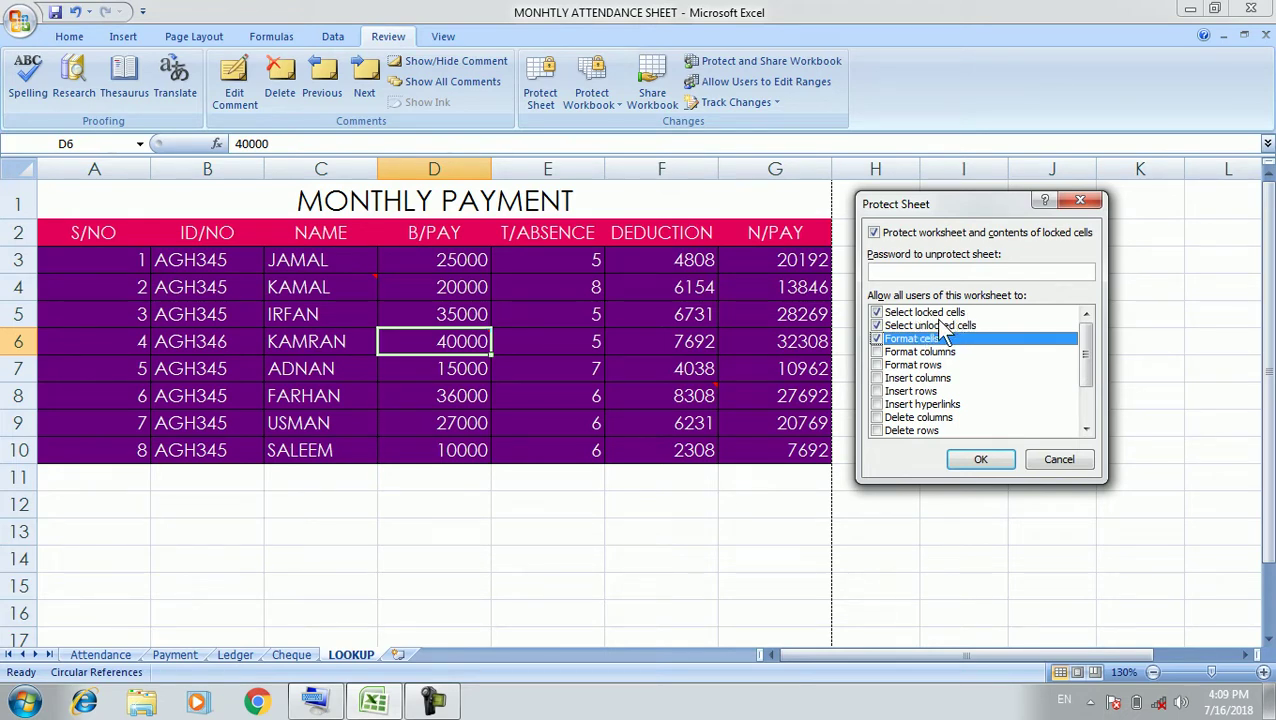
left_click(1060, 459)
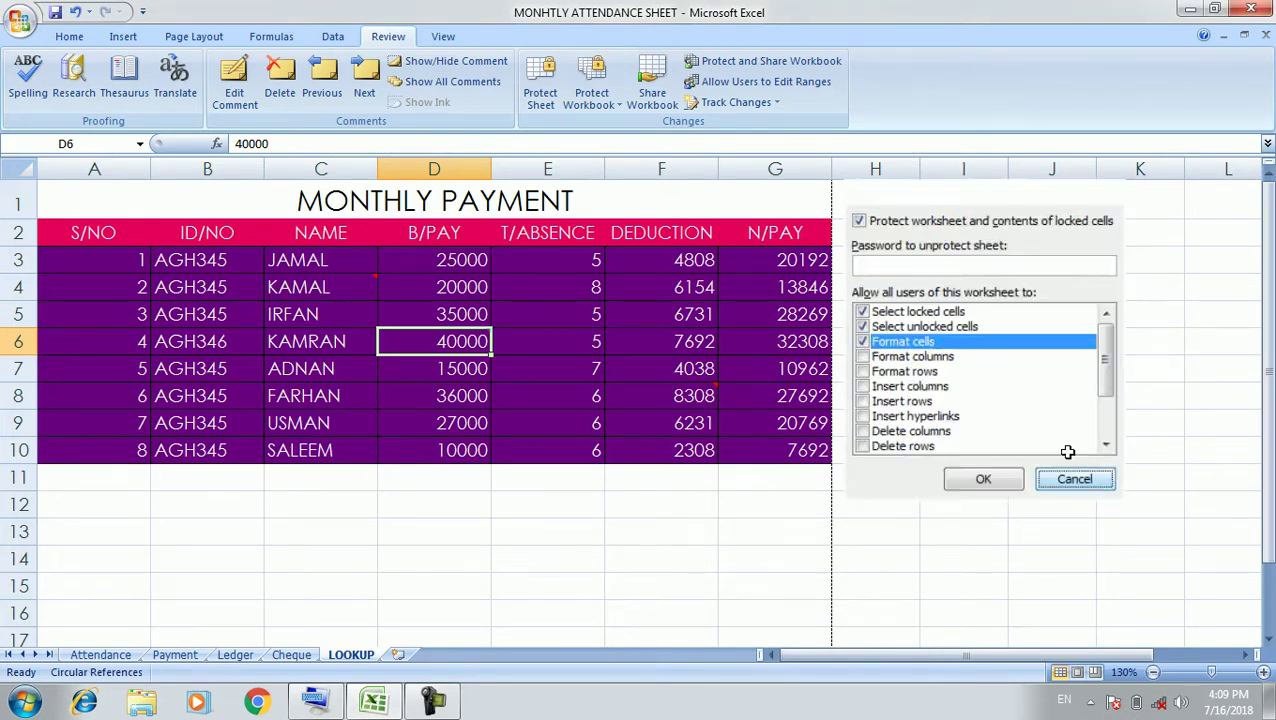
left_click(857, 528)
Select the table A1:G10 and protect the sheet with a confirmed password.
left_click_drag(69, 216, 661, 455)
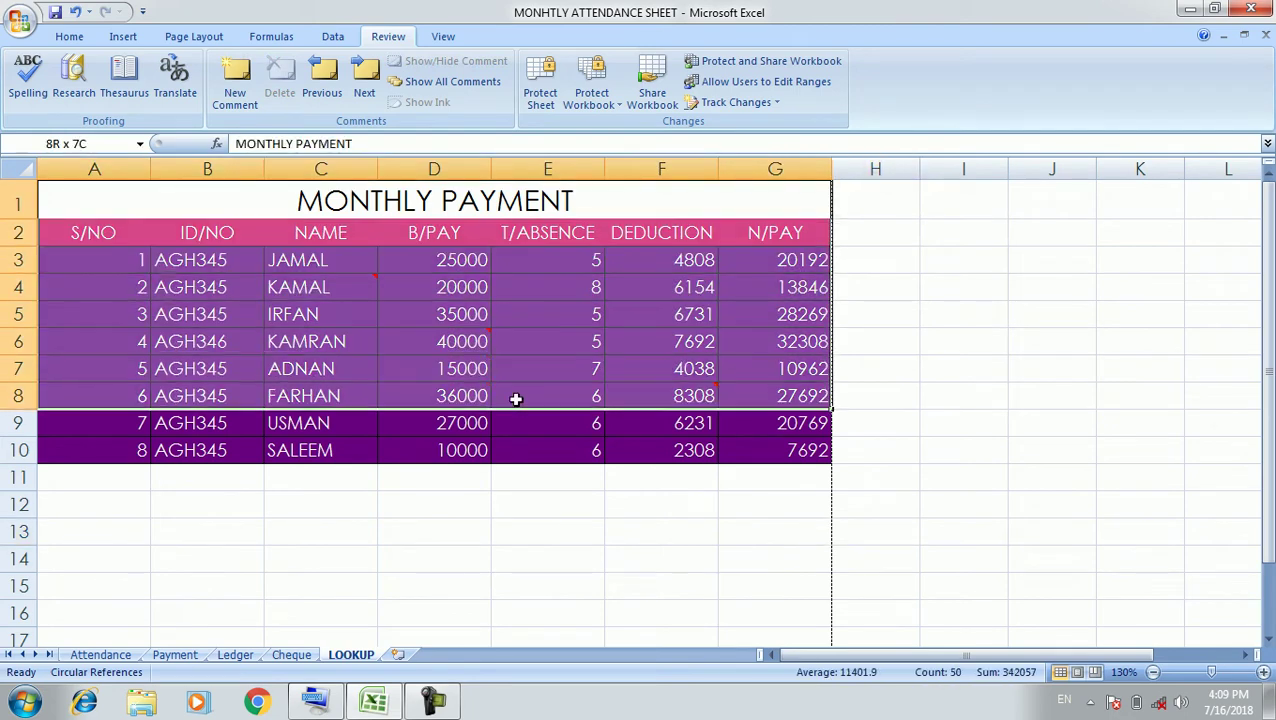
left_click(541, 92)
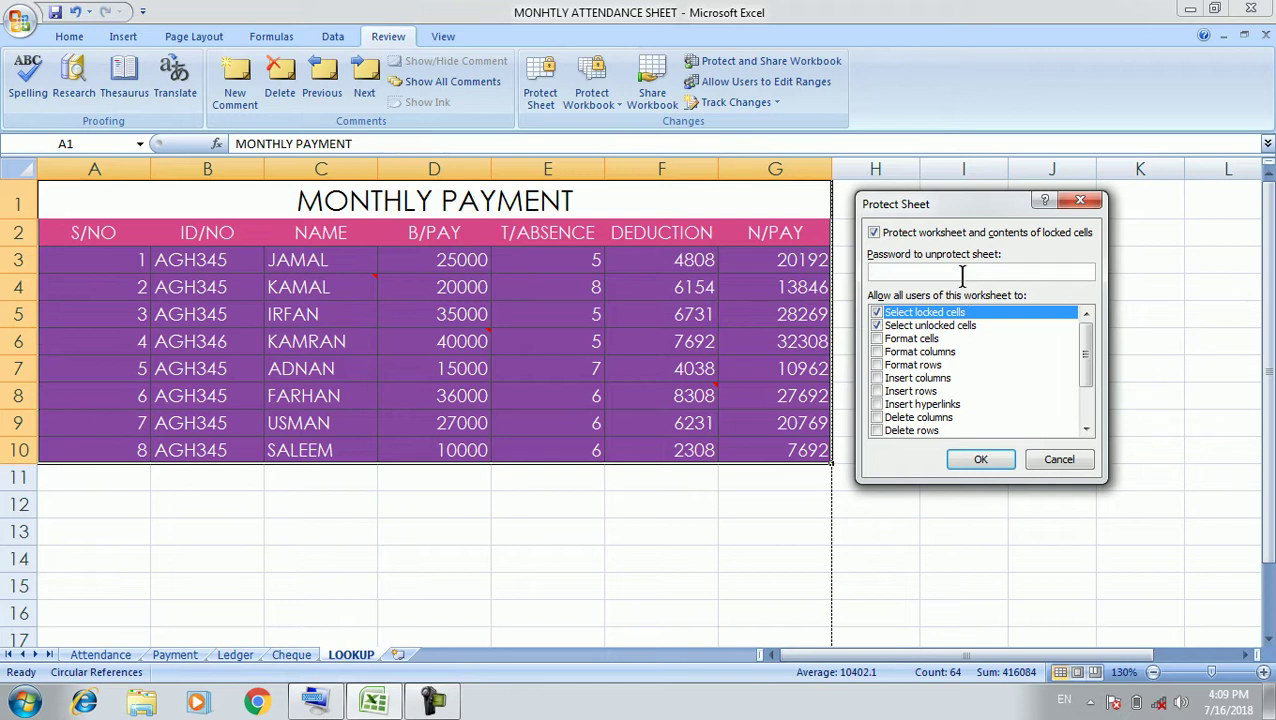
left_click(983, 461)
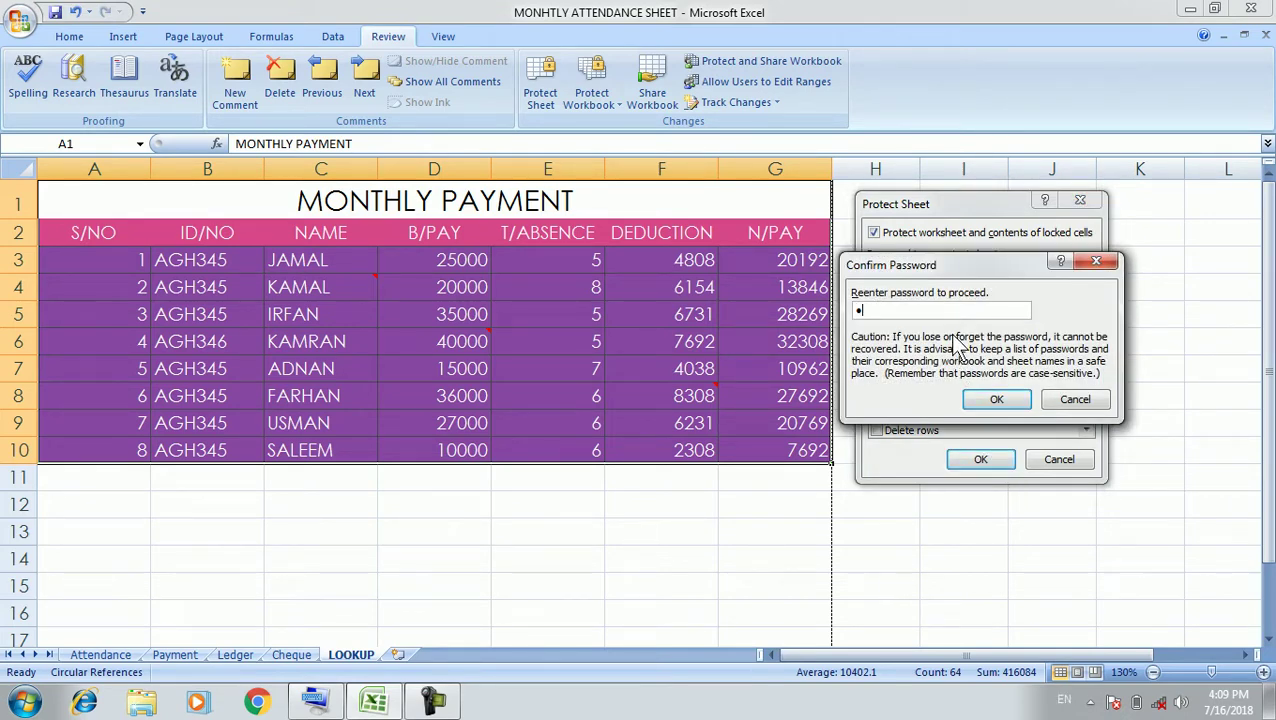
key("BackSpace")
key("BackSpace")
left_click(998, 399)
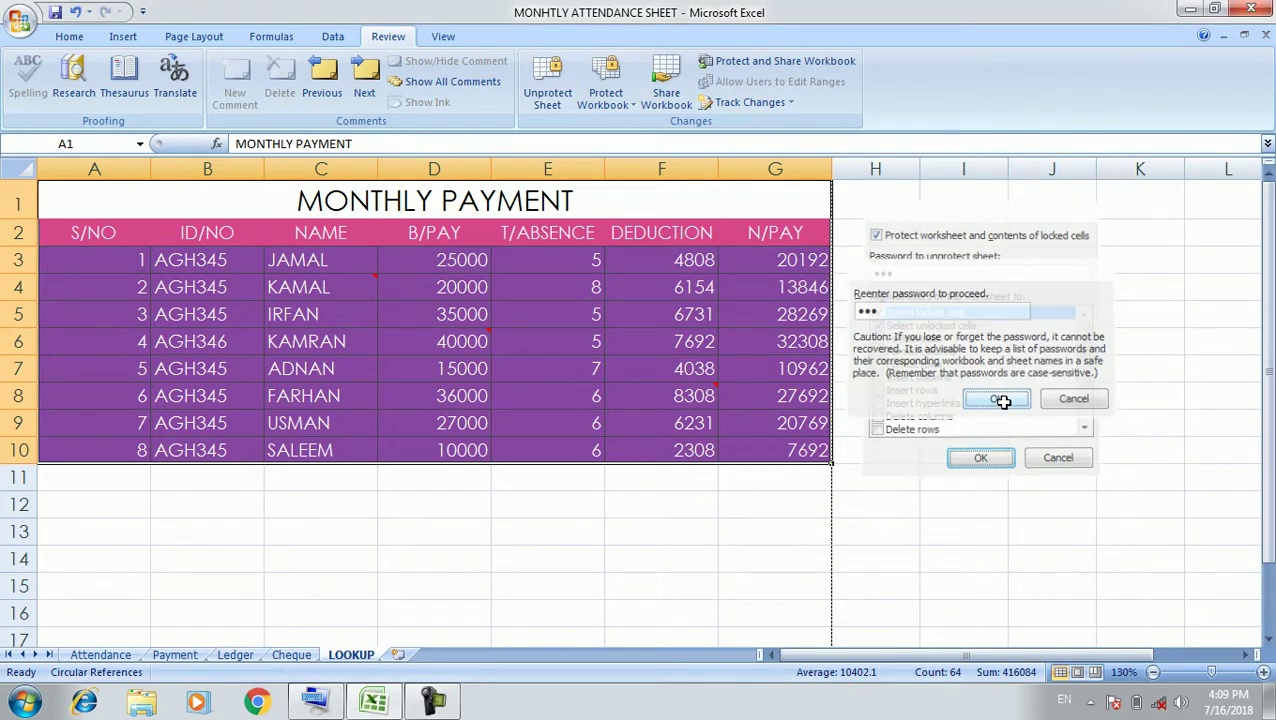
left_click(997, 450)
left_click(652, 541)
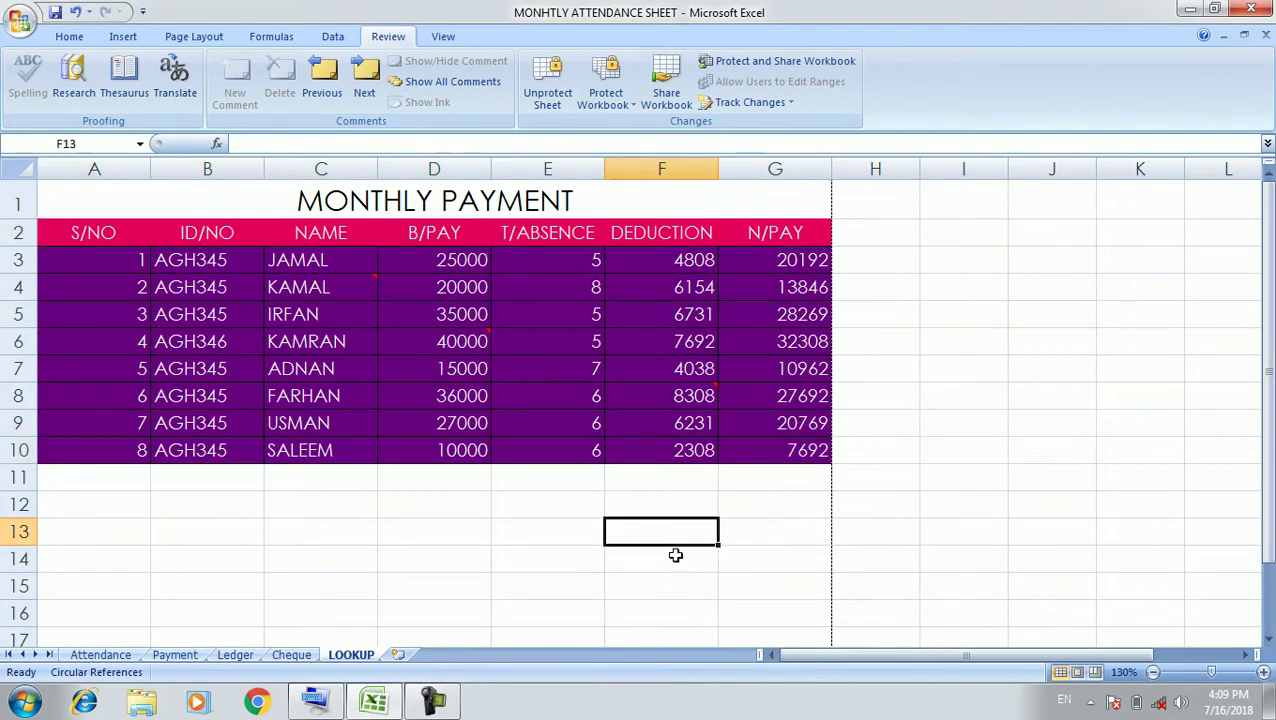
Save and close the workbook, then reopen MONHTLY ATTENDANCE SHEET from Recent Documents.
key("ctrl+s")
left_click(1262, 36)
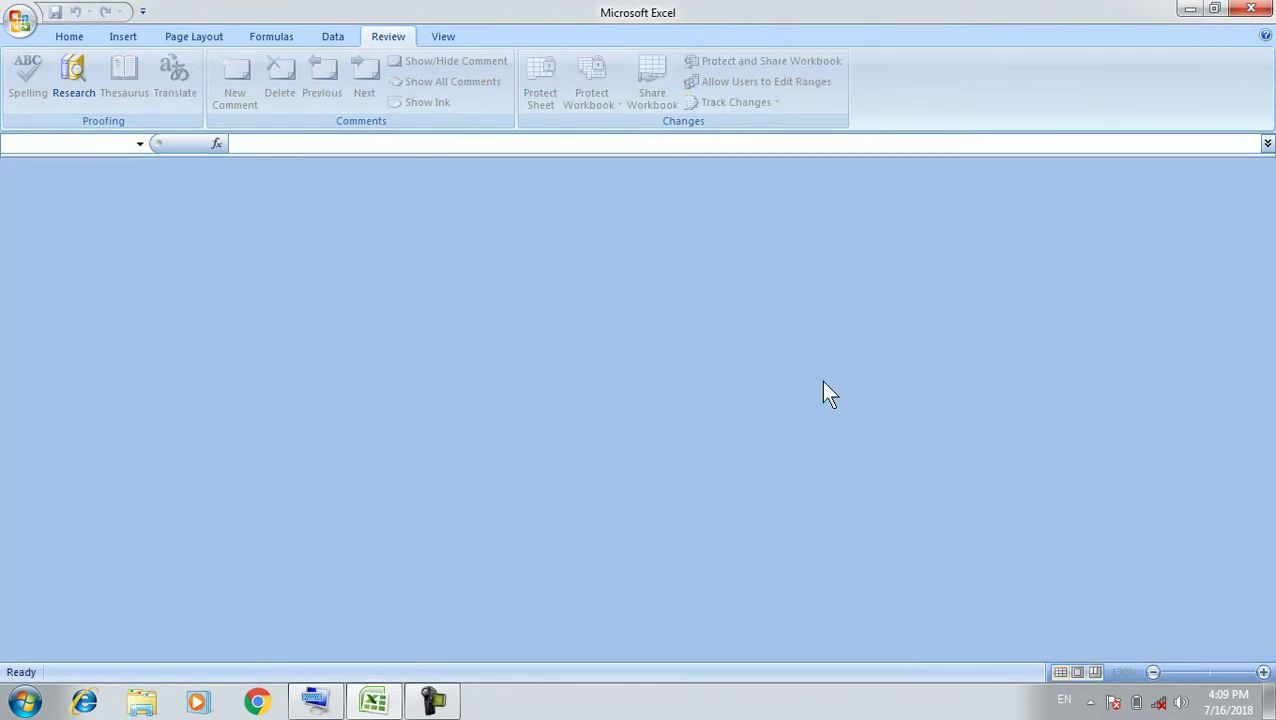
left_click(20, 20)
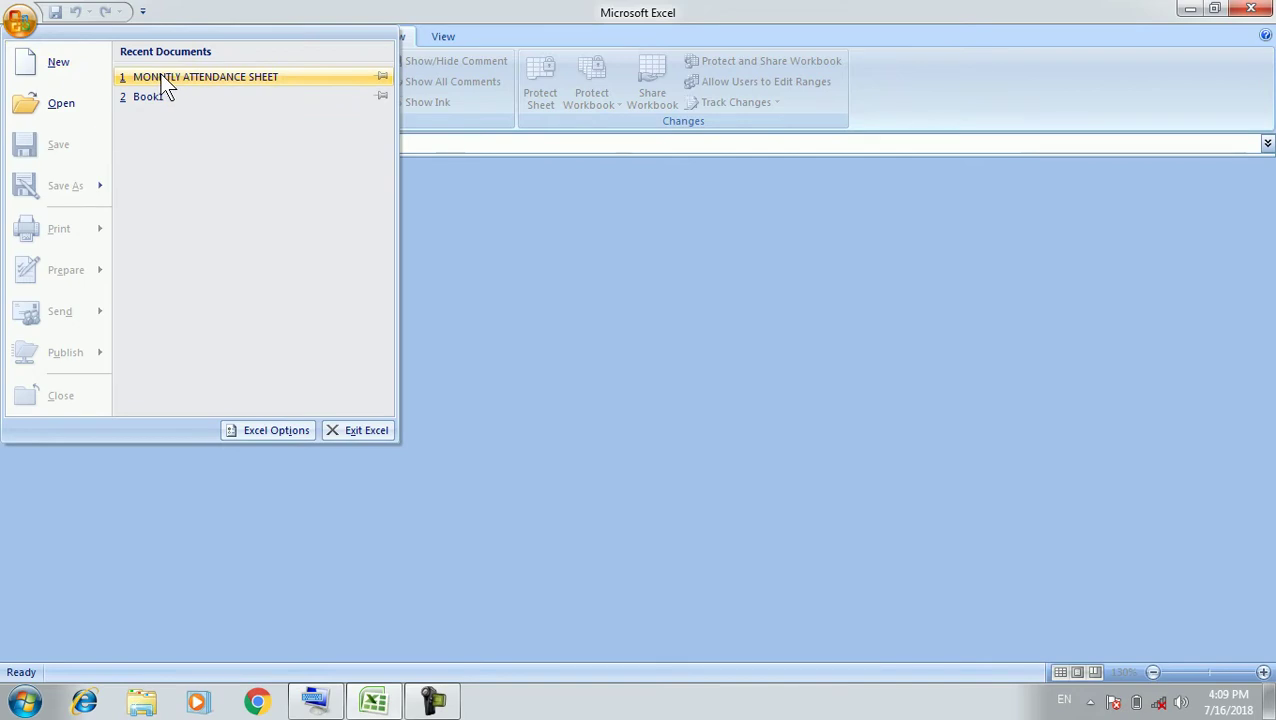
left_click(160, 74)
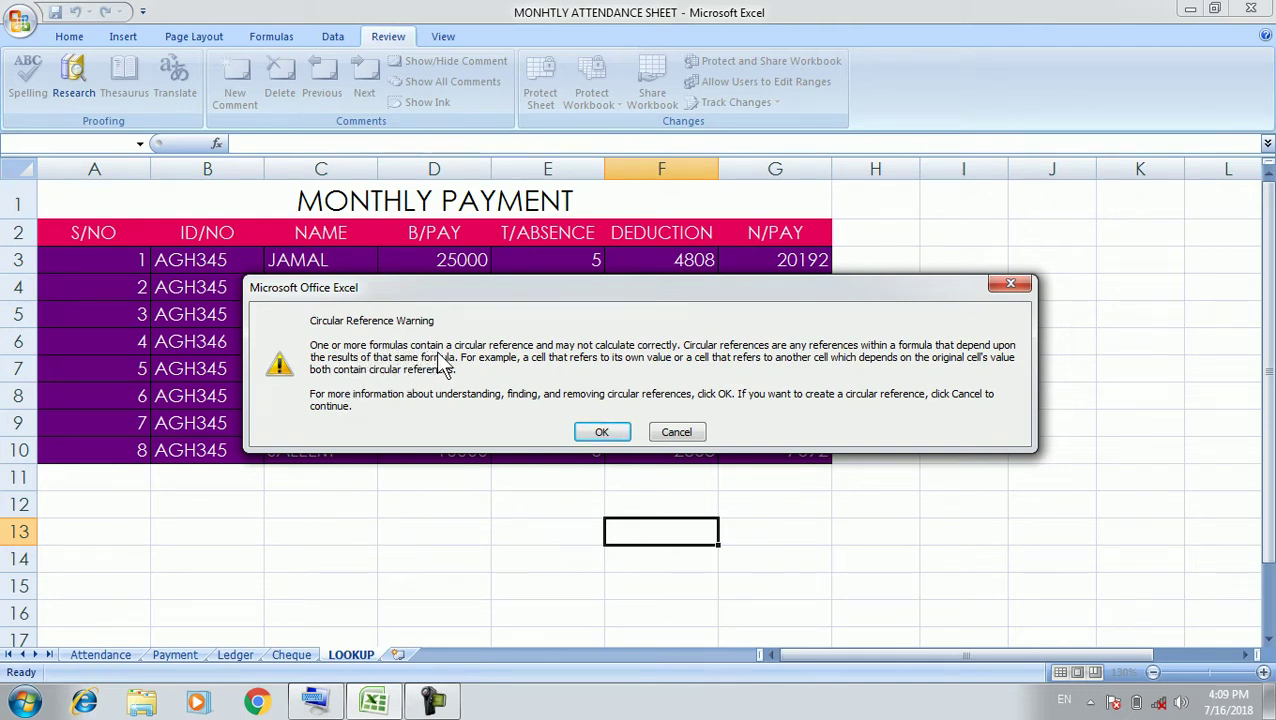
Dismiss the Circular Reference Warning and Help window, then select D8 (36000).
left_click(601, 432)
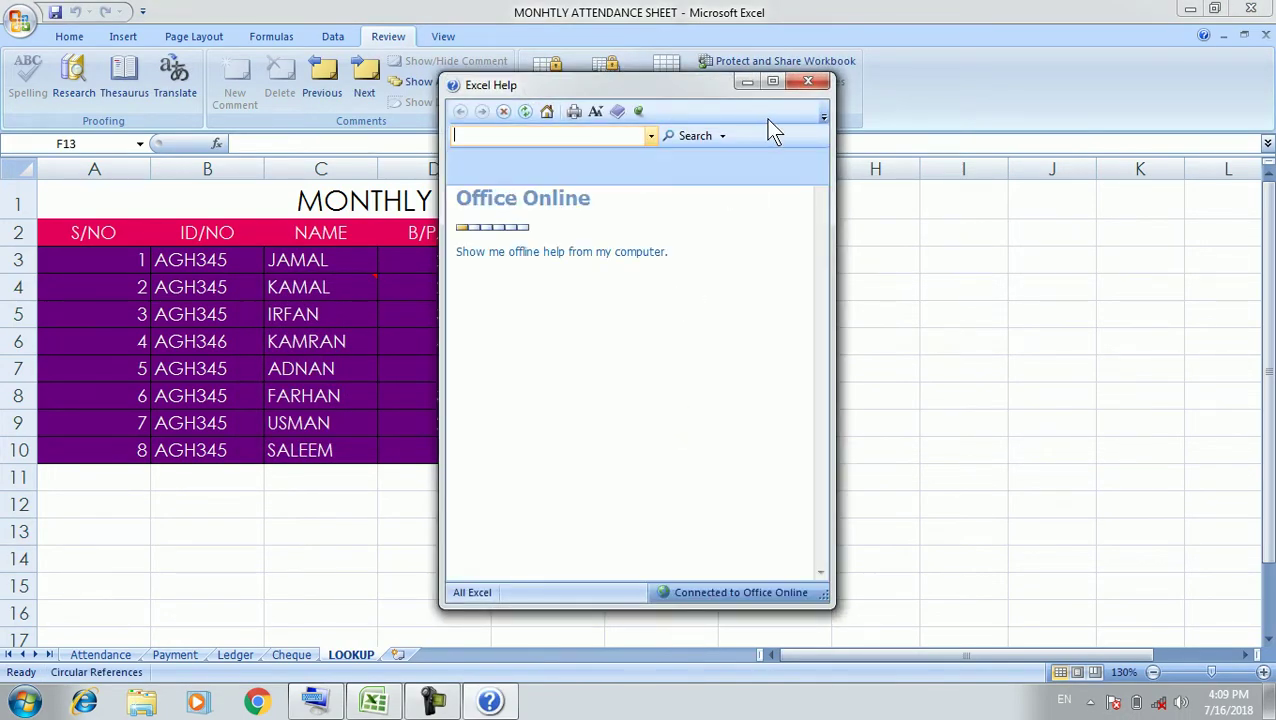
left_click(808, 81)
left_click(430, 398)
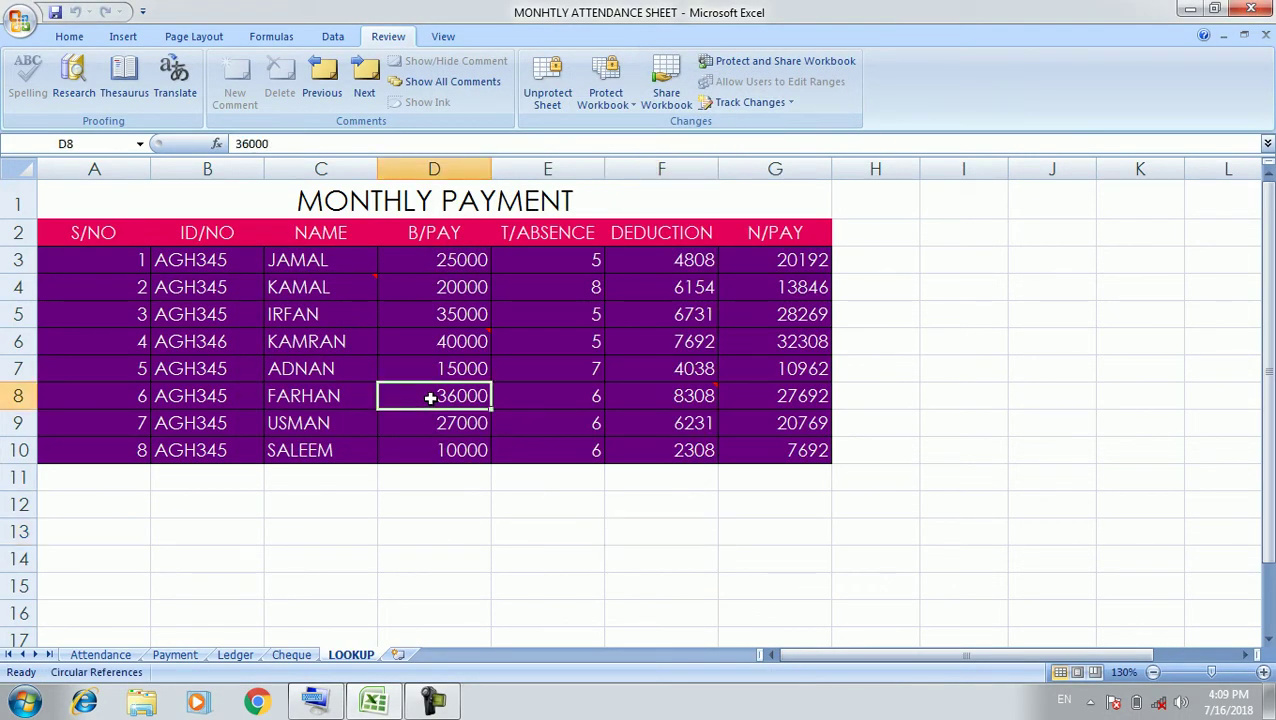
Confirm protection by trying to edit D8 and delete C6, dismissing both warnings.
double_click(430, 398)
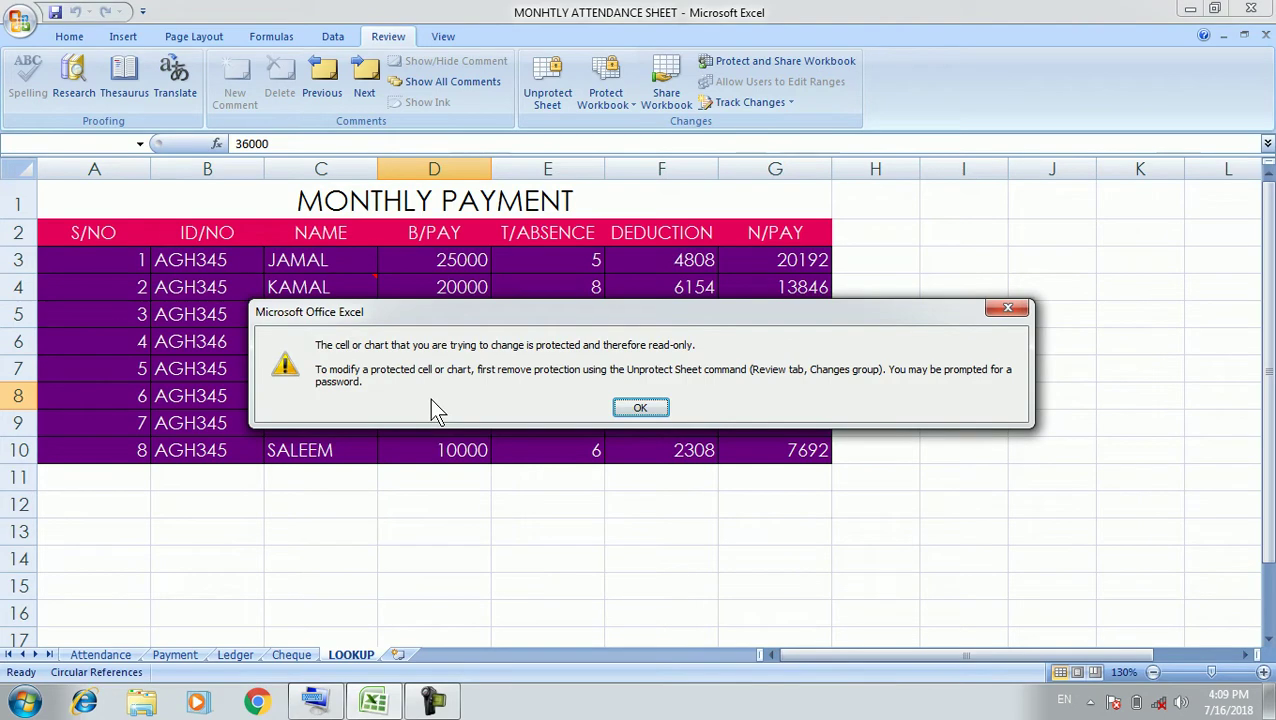
left_click(640, 408)
left_click(293, 343)
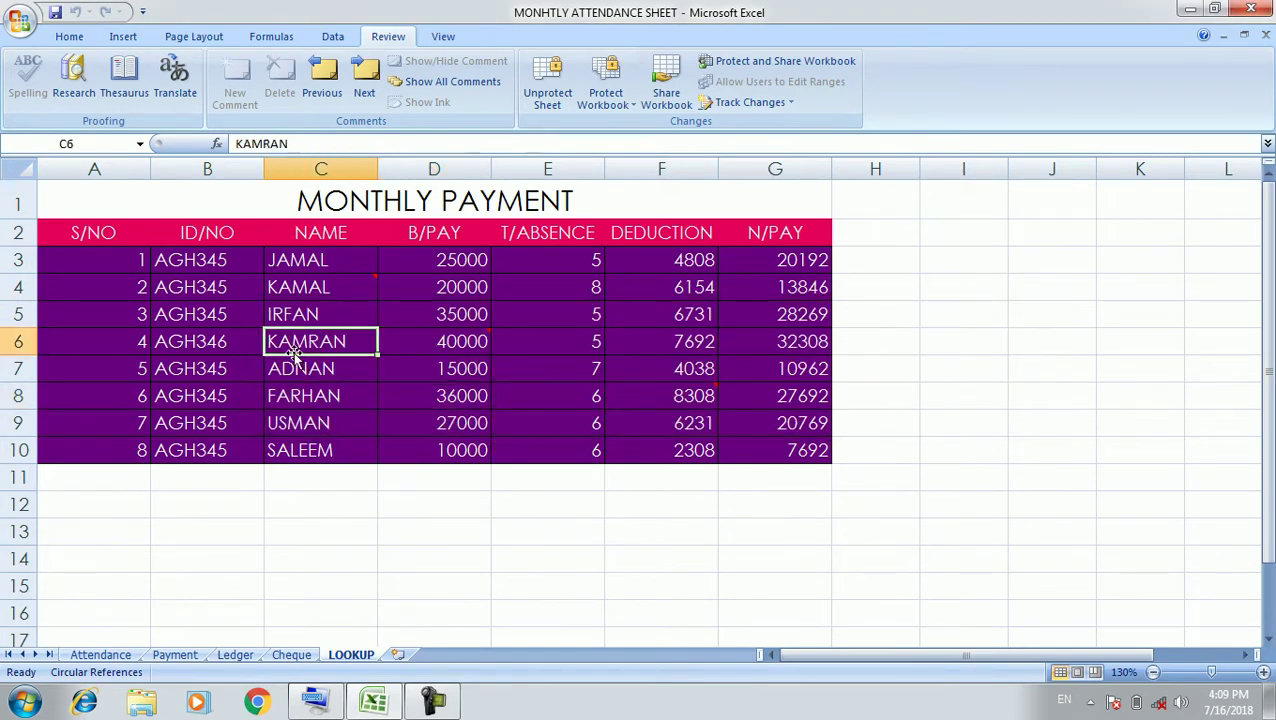
key("Delete")
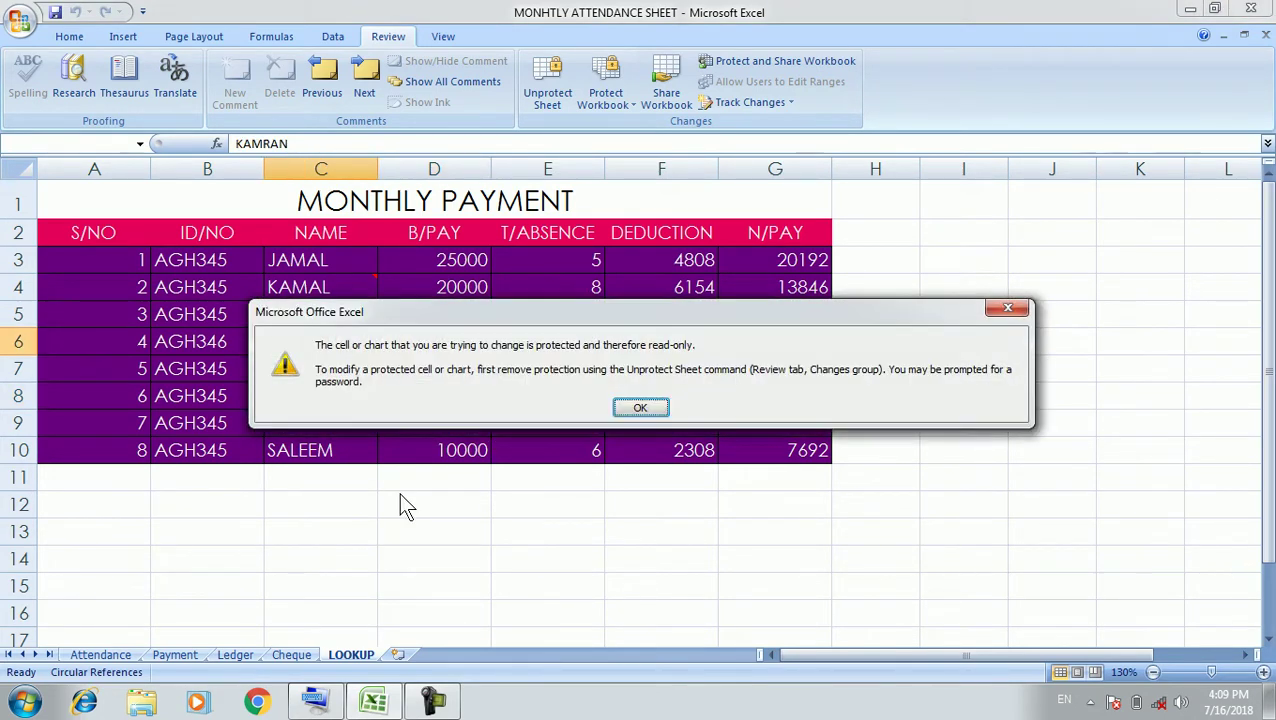
left_click(642, 407)
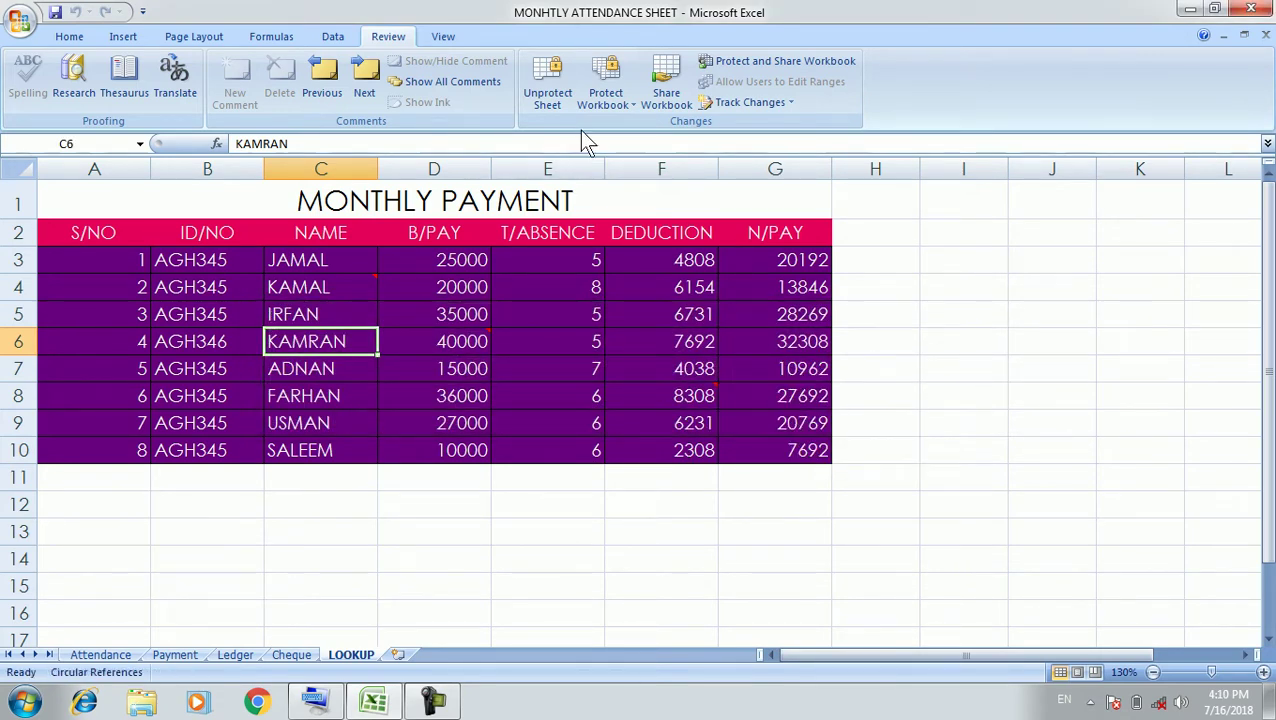
Unprotect the LOOKUP sheet by entering its password.
left_click(541, 95)
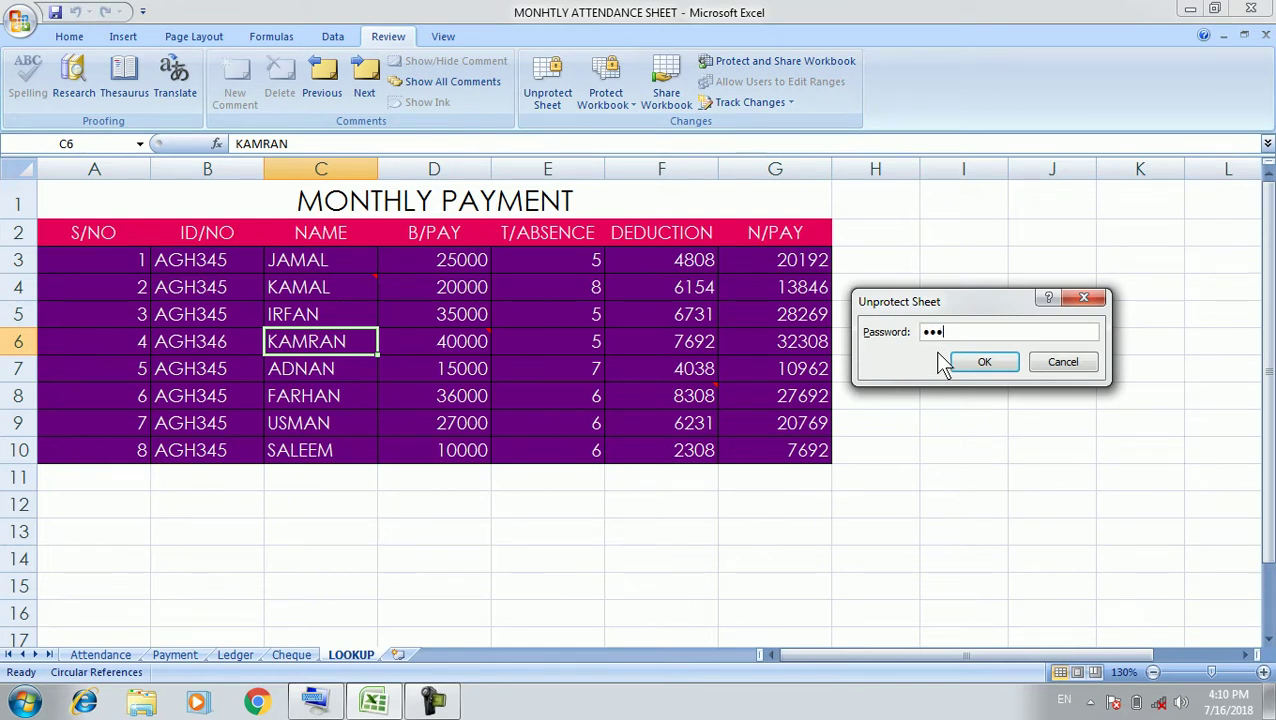
left_click(985, 364)
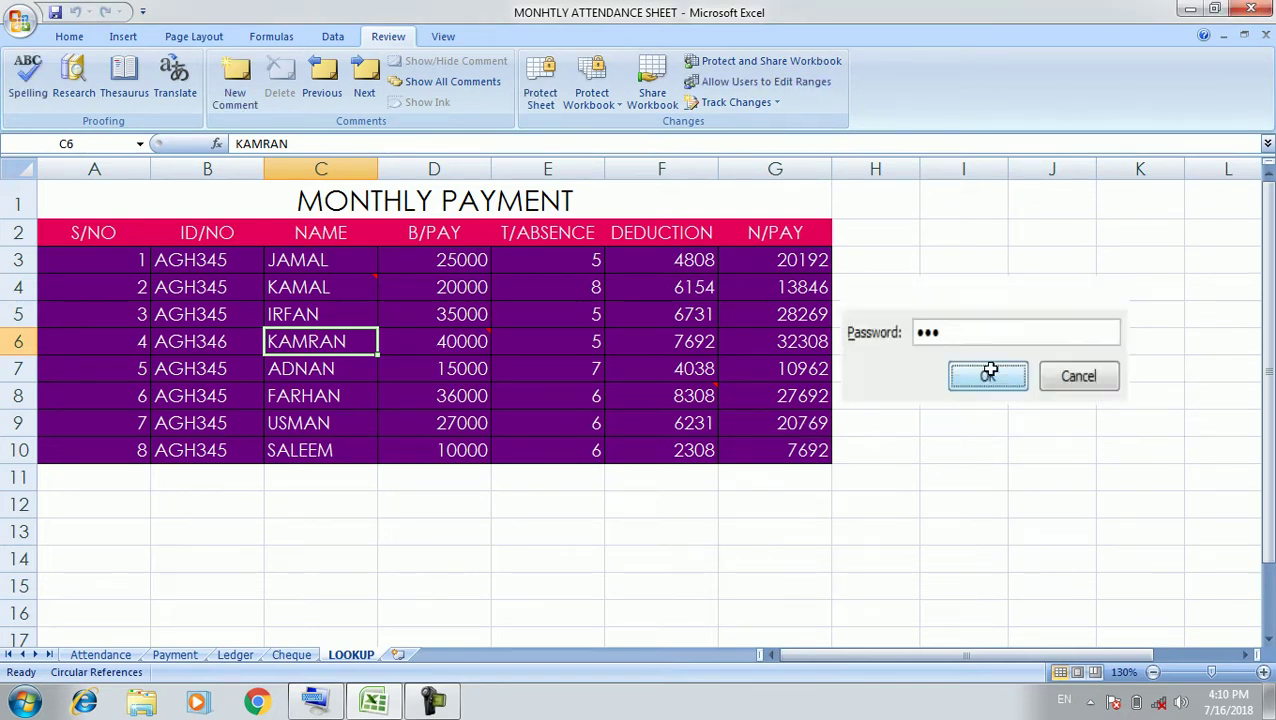
left_click(550, 531)
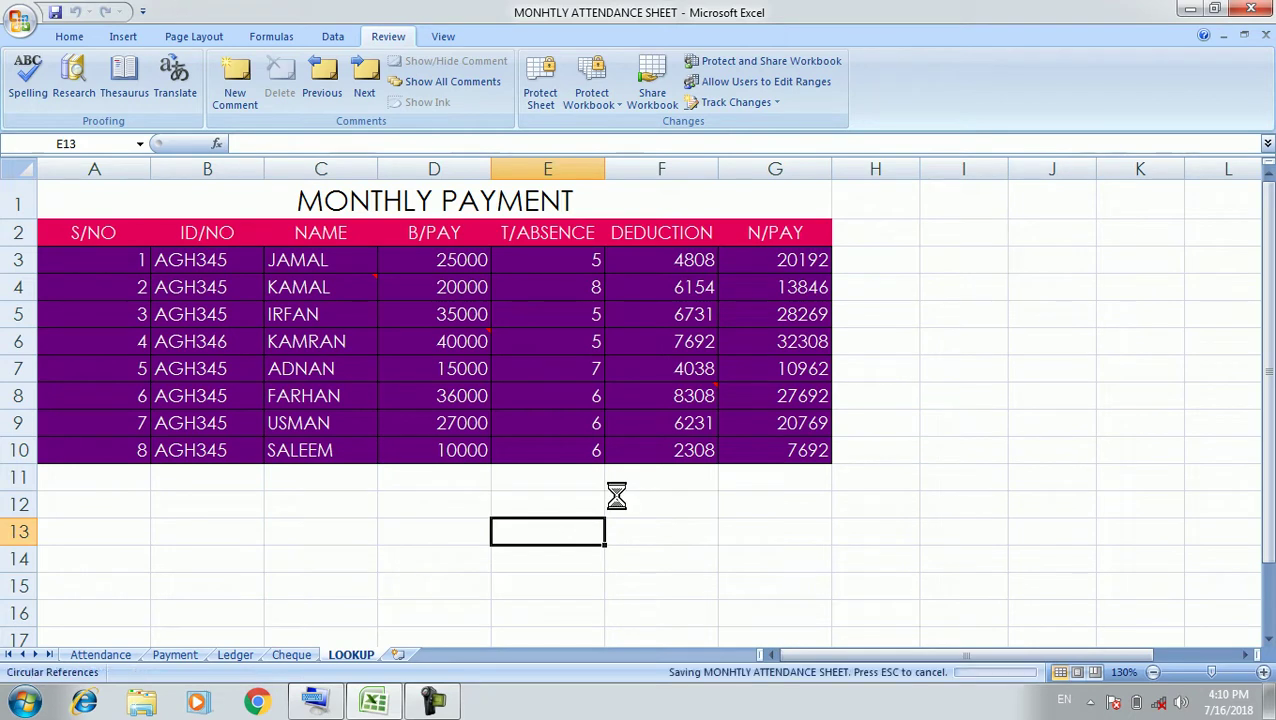
Test editing by clearing E8 and undoing it back to 6, then select A1:G10.
left_click(438, 394)
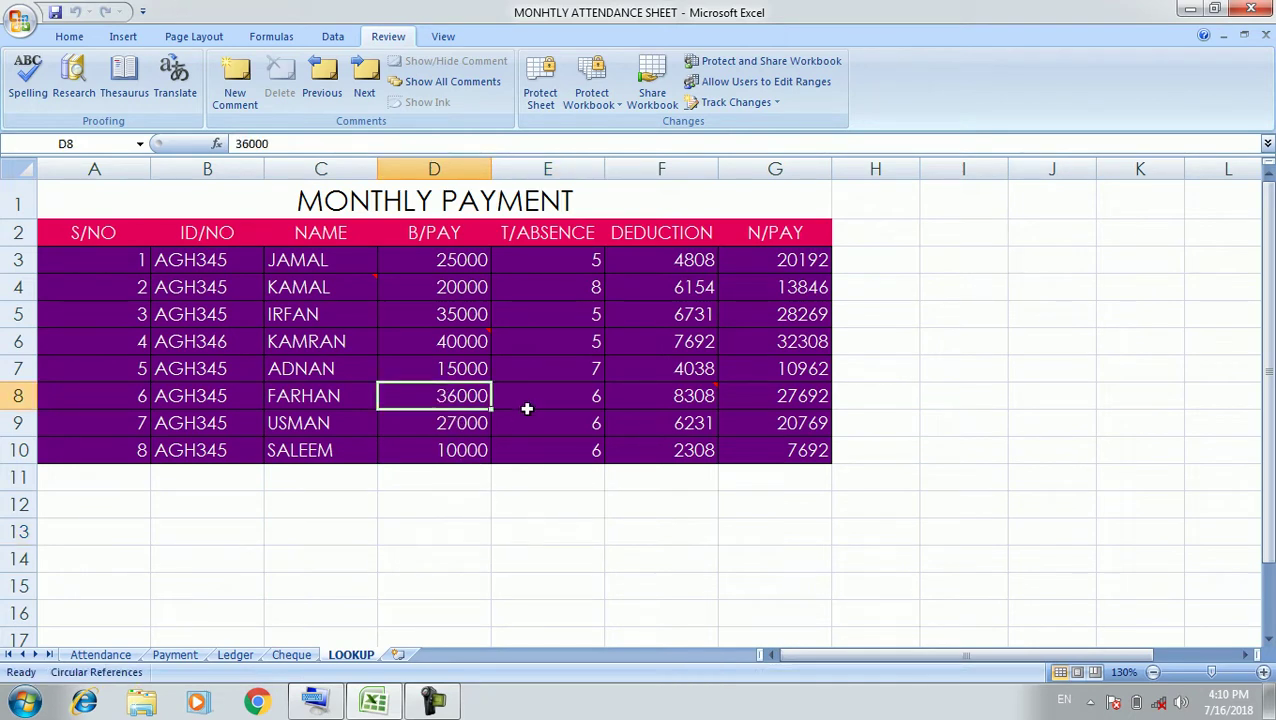
left_click(527, 402)
key("Delete")
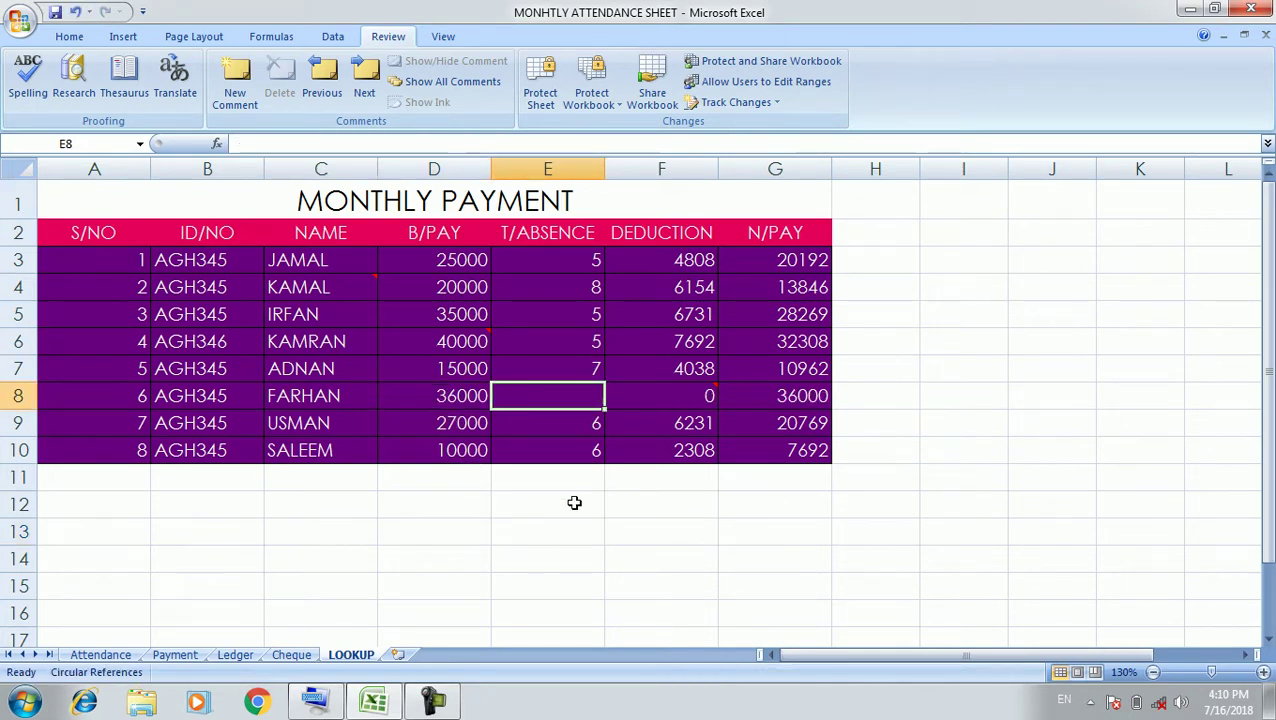
key("ctrl+z")
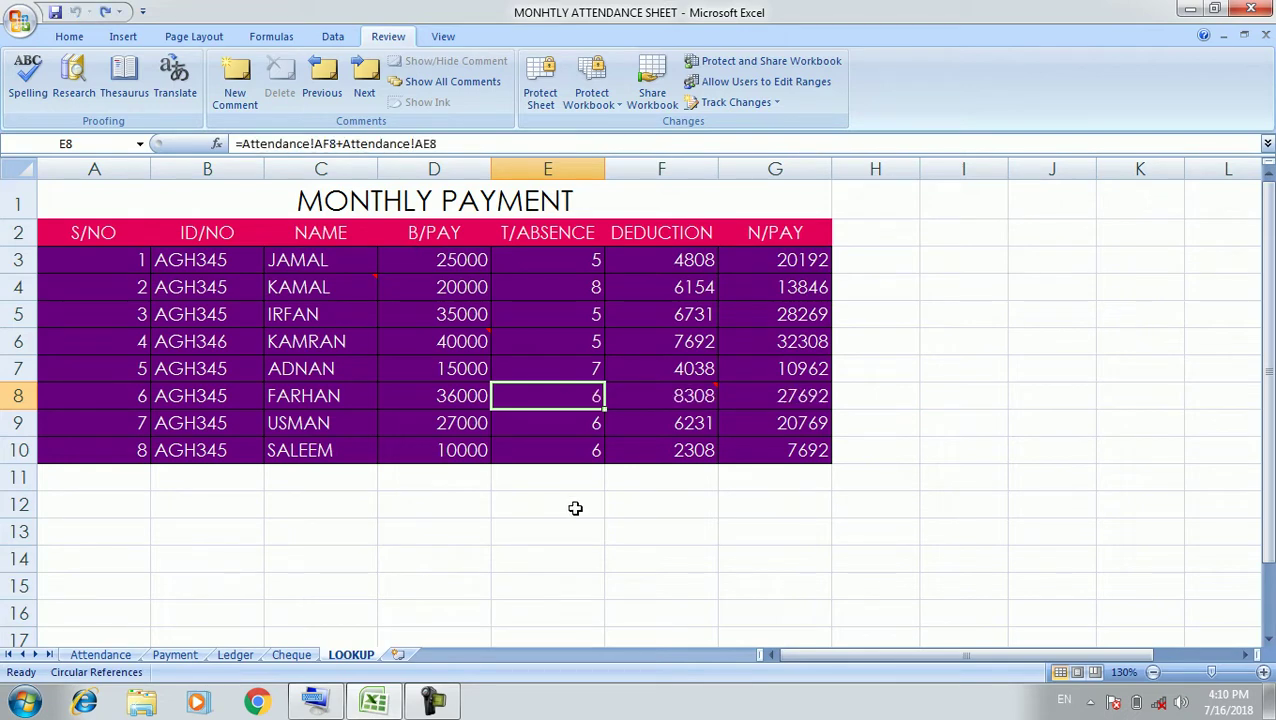
left_click(575, 508)
left_click(176, 208)
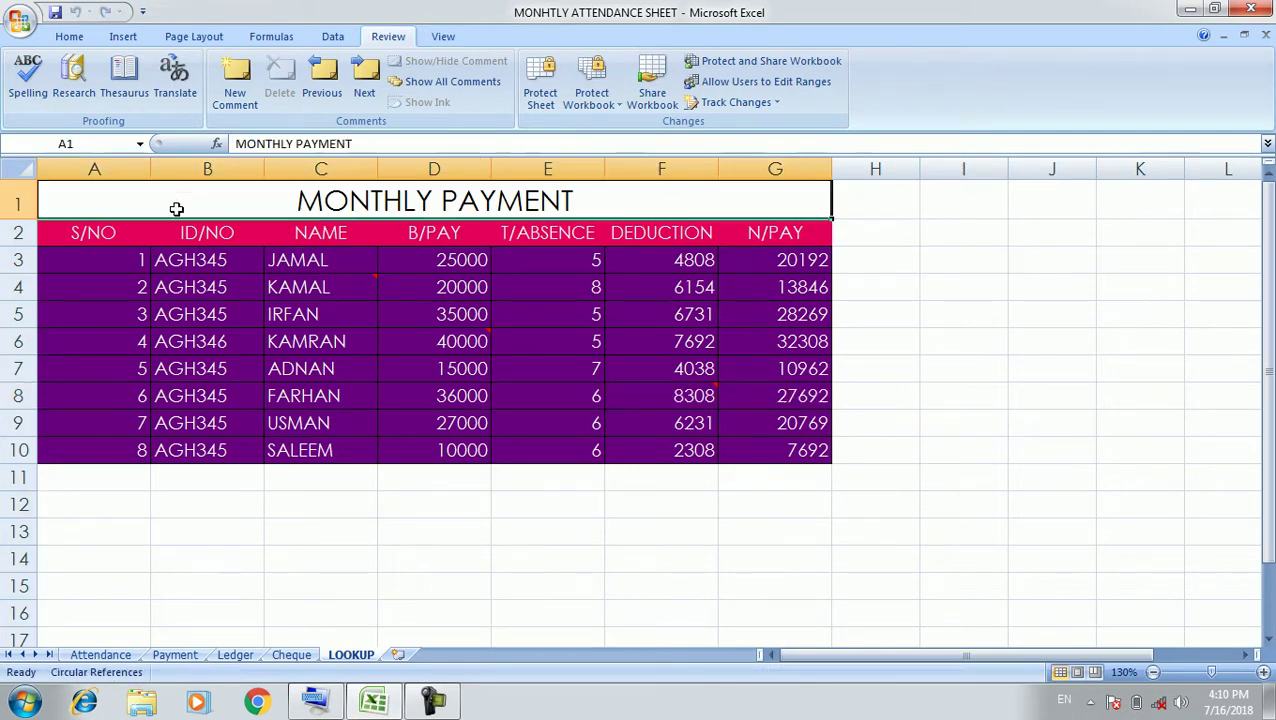
left_click_drag(176, 208, 330, 448)
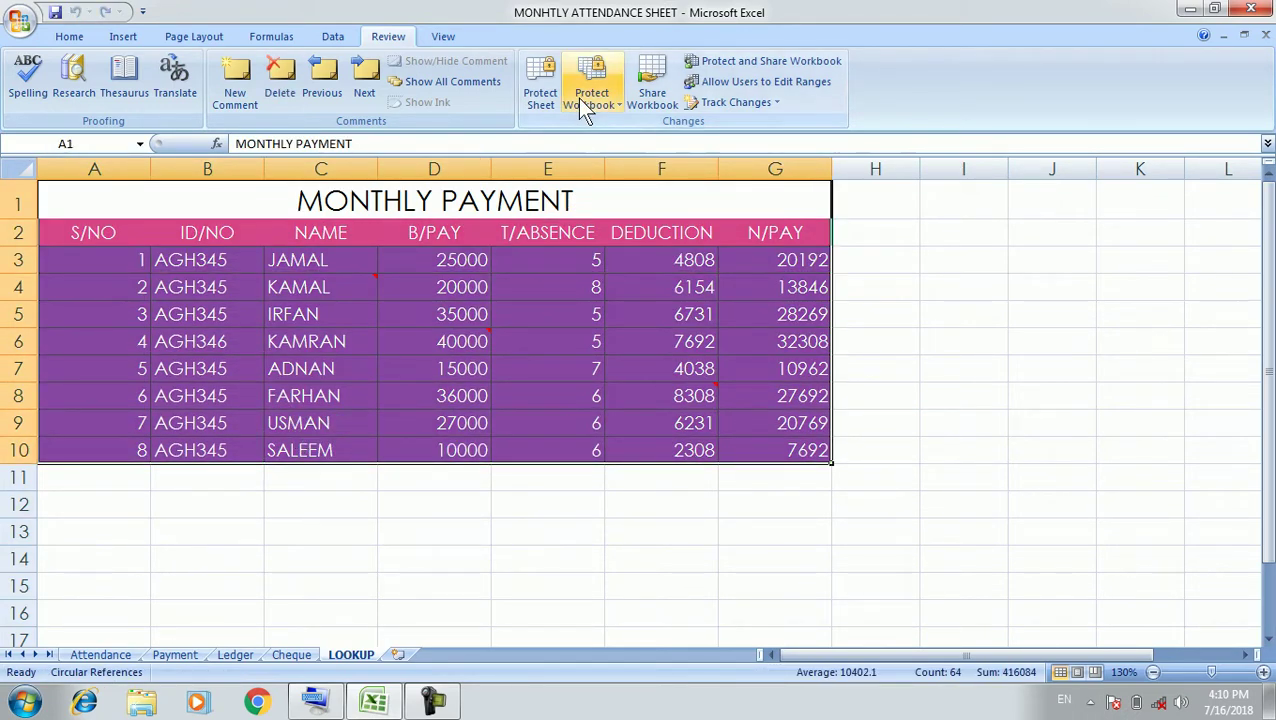
Protect the workbook's structure and windows with a password, re-entering it to confirm.
left_click(617, 105)
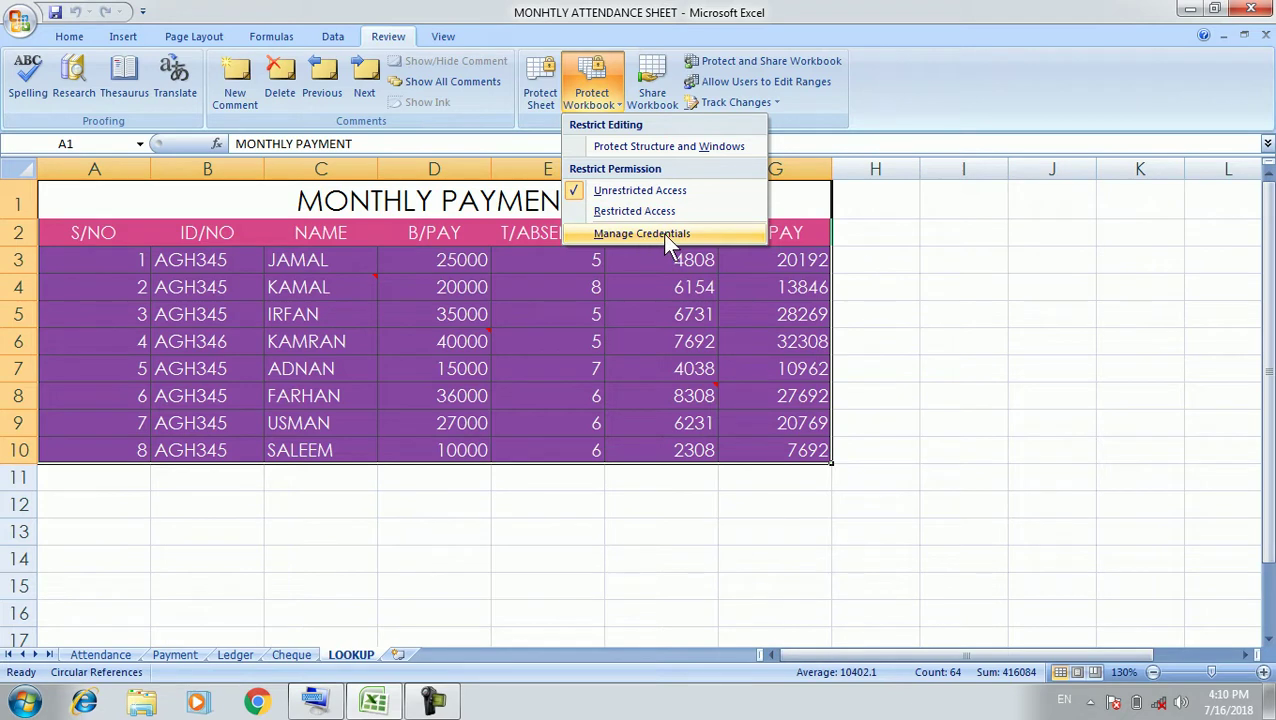
left_click(840, 15)
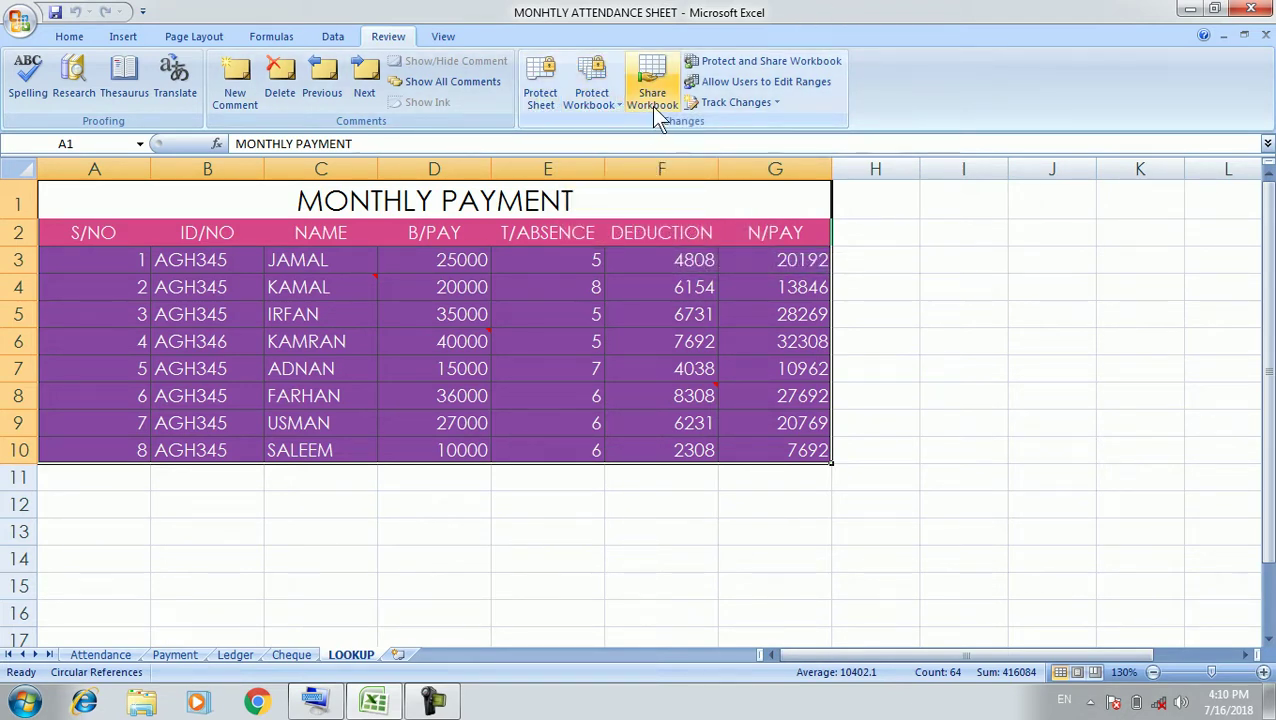
left_click(598, 104)
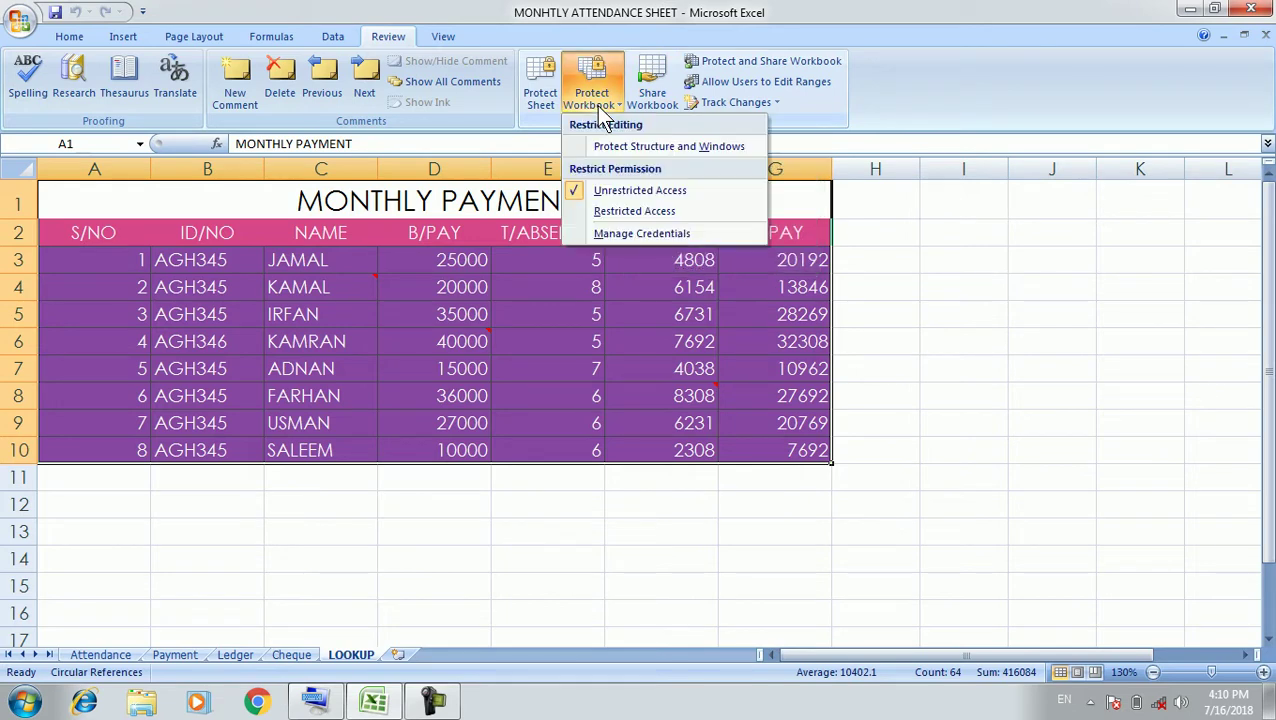
left_click(668, 147)
left_click(902, 331)
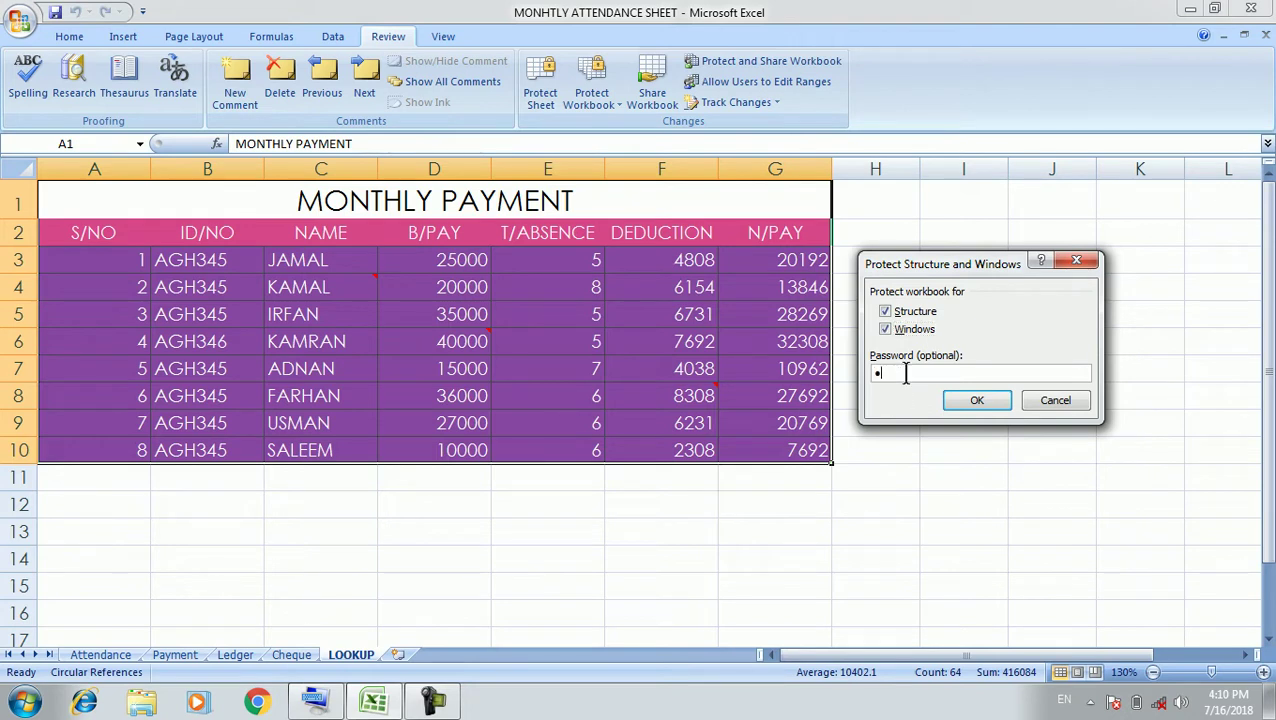
type("2")
key("Return")
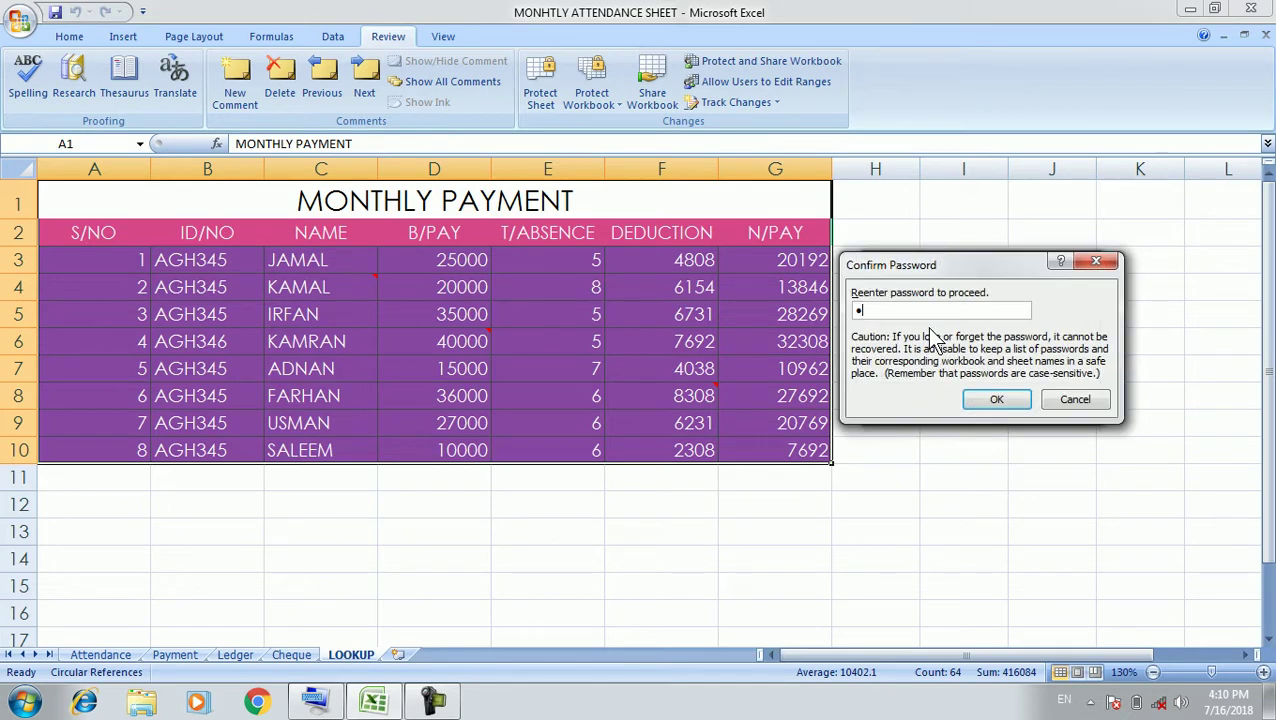
key("Return")
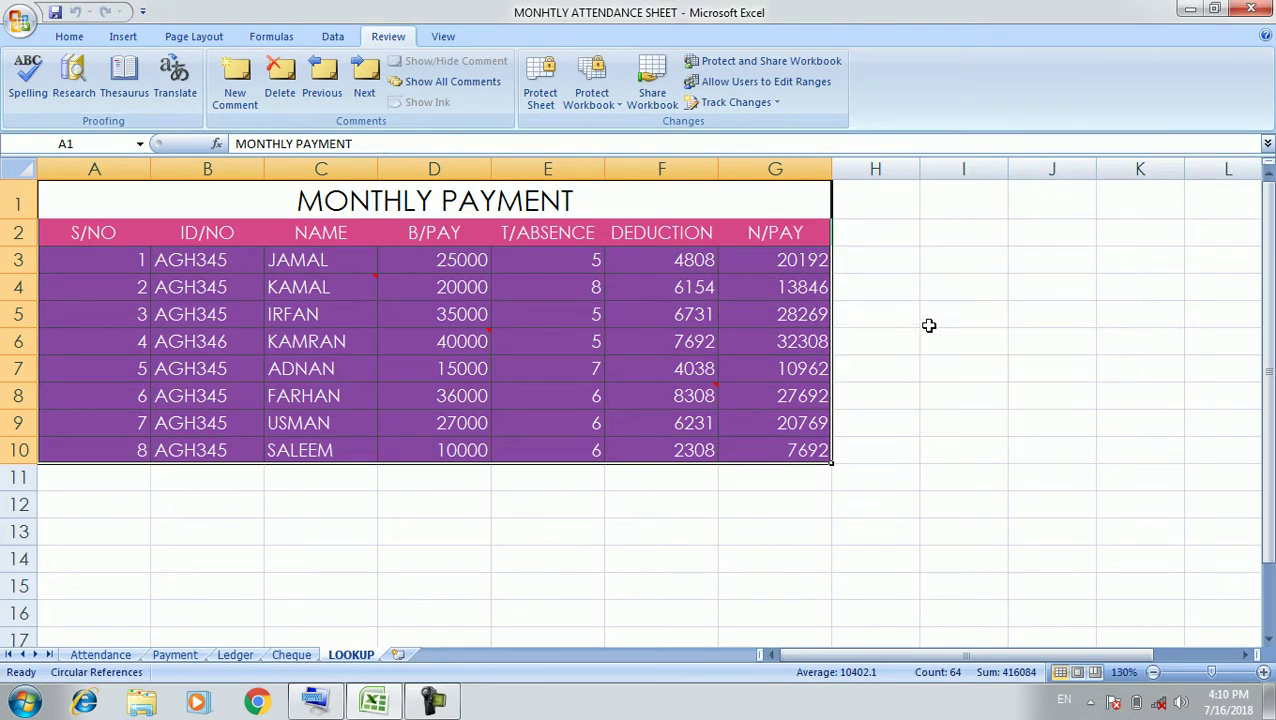
left_click(758, 525)
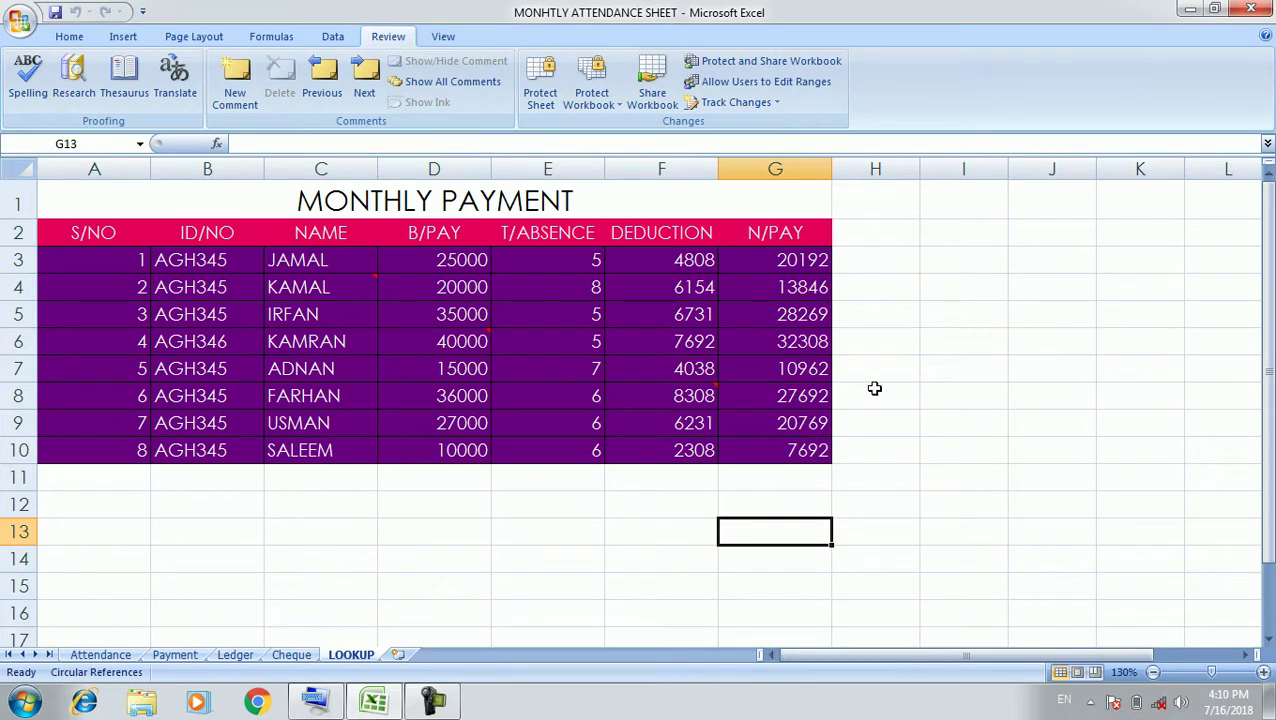
Close Excel, relaunch it from the desktop, and close the blank Book1 workbook.
left_click(940, 505)
left_click(907, 320)
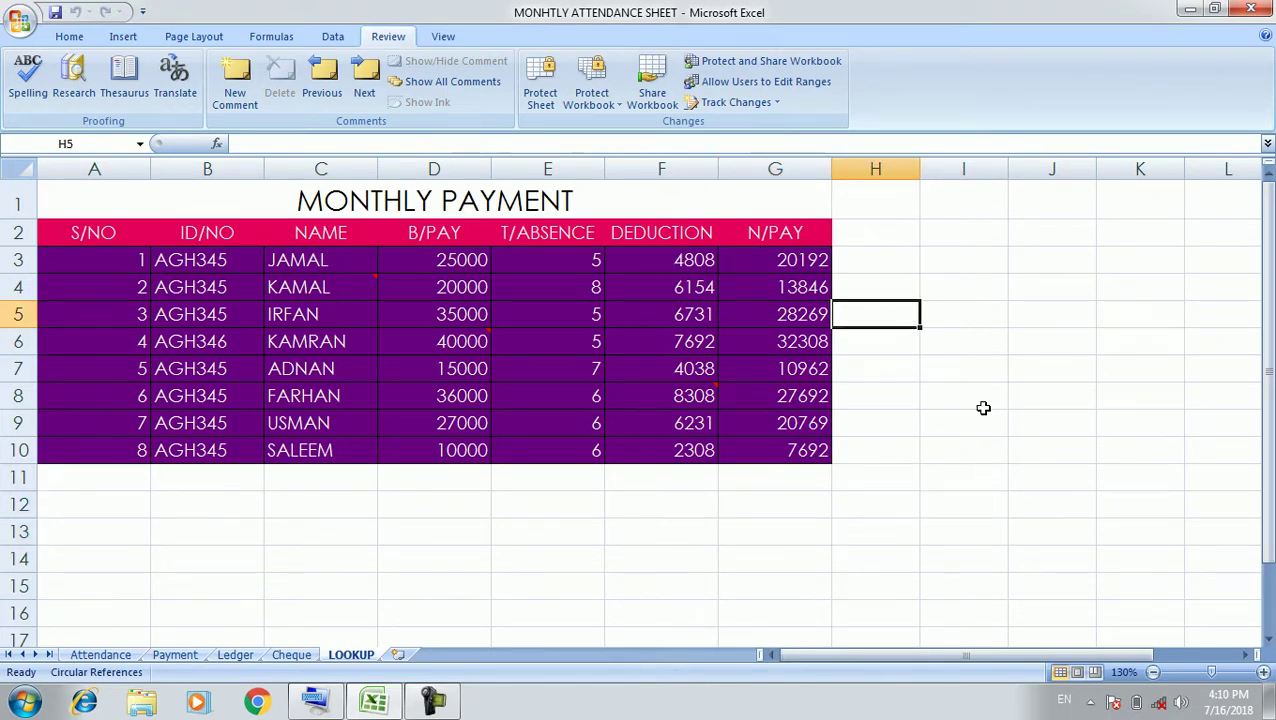
left_click(1256, 10)
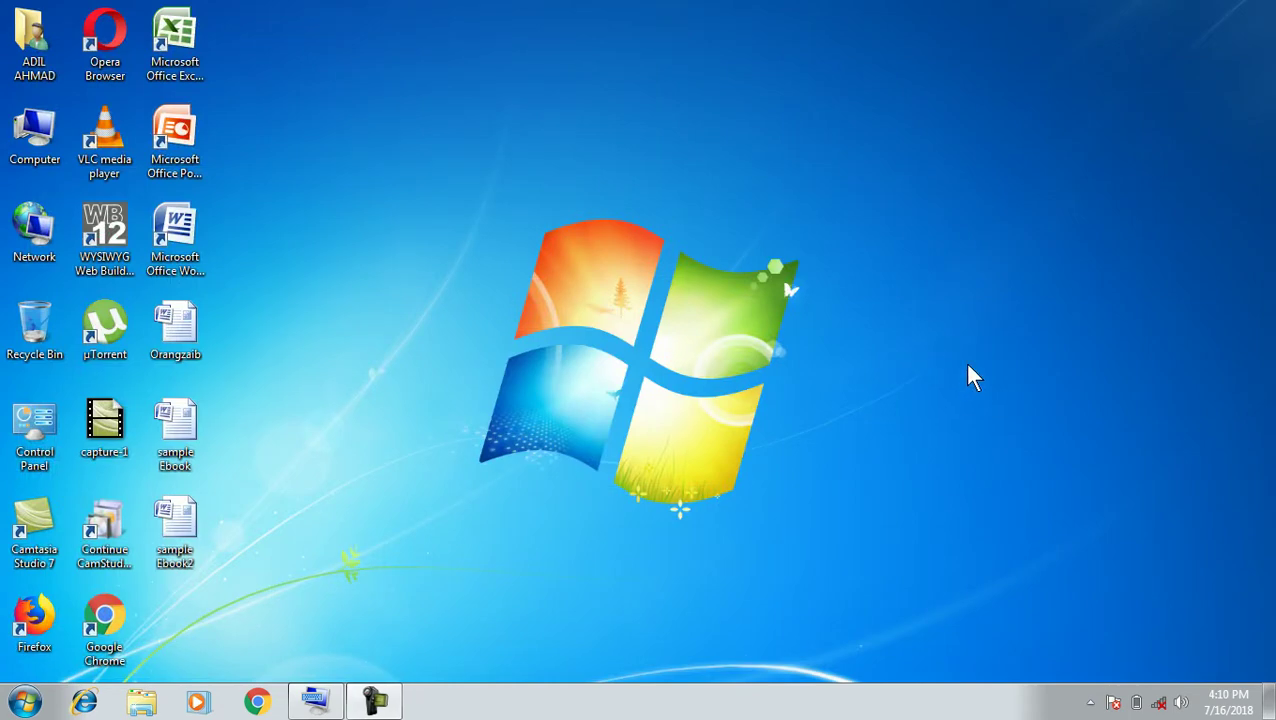
double_click(163, 50)
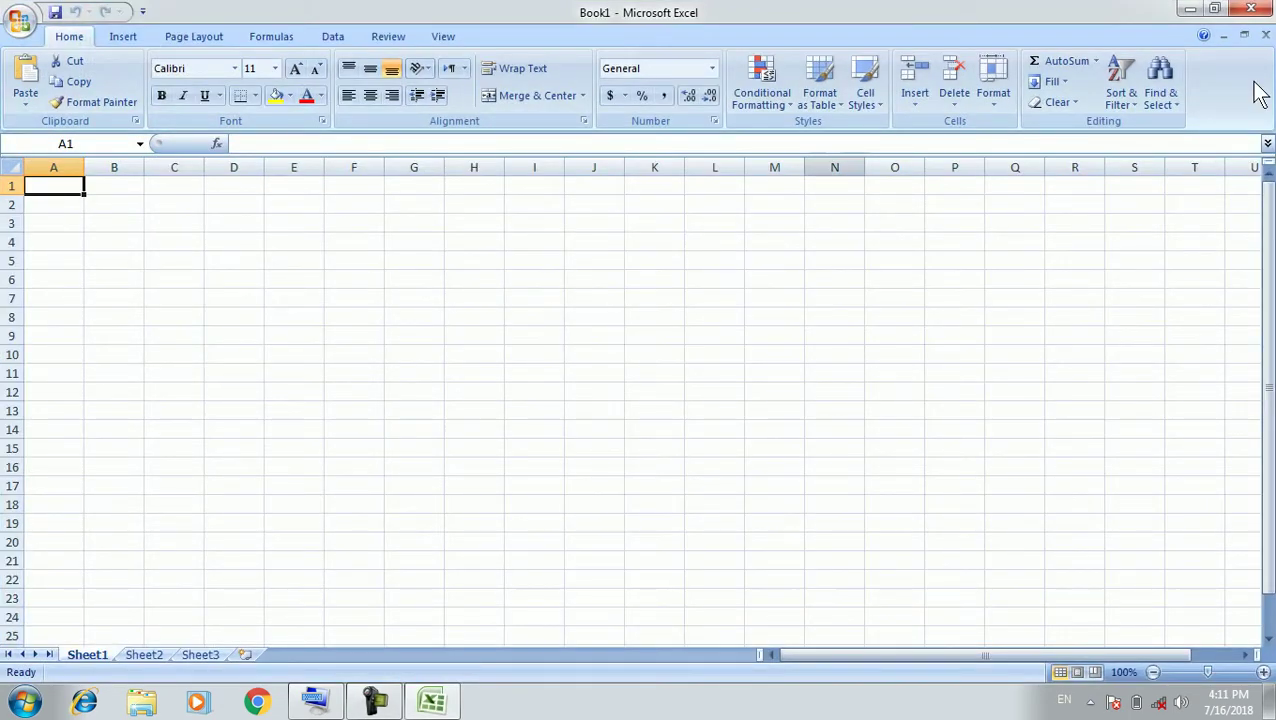
left_click(1265, 36)
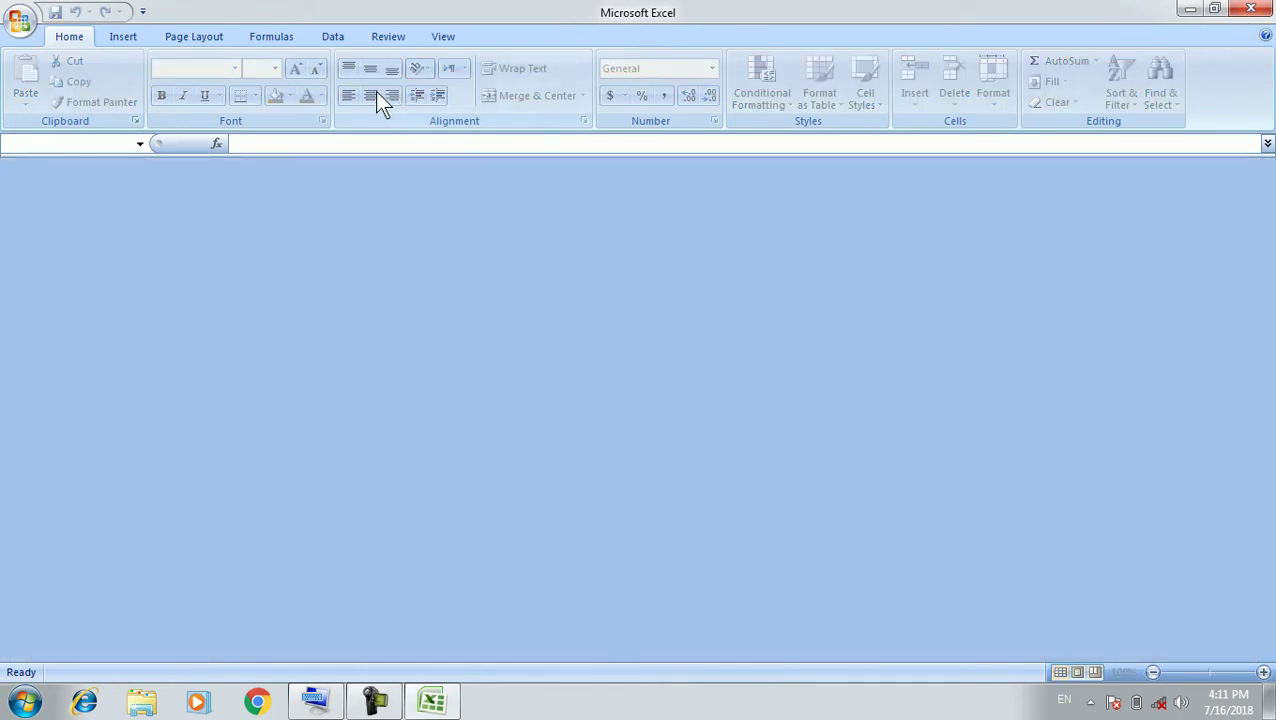
Reopen MONHTLY ATTENDANCE SHEET from recent documents and dismiss the circular reference warning and Help.
left_click(18, 24)
left_click(216, 77)
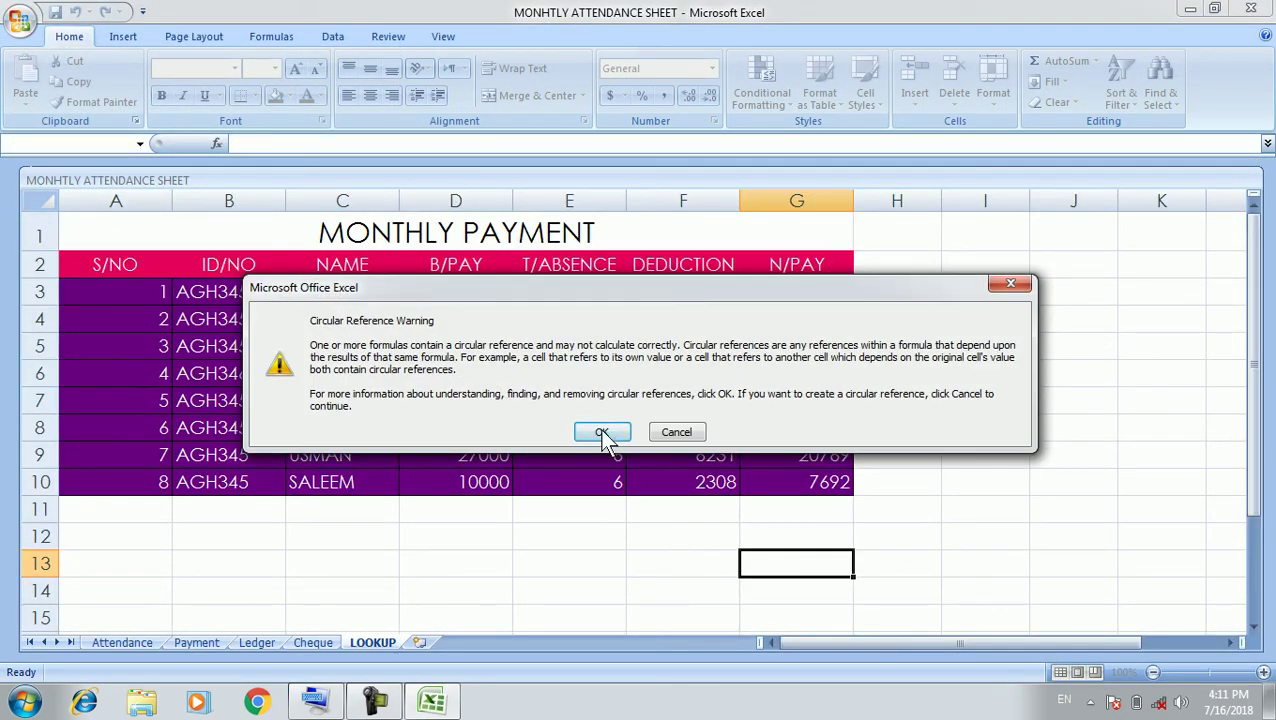
left_click(602, 432)
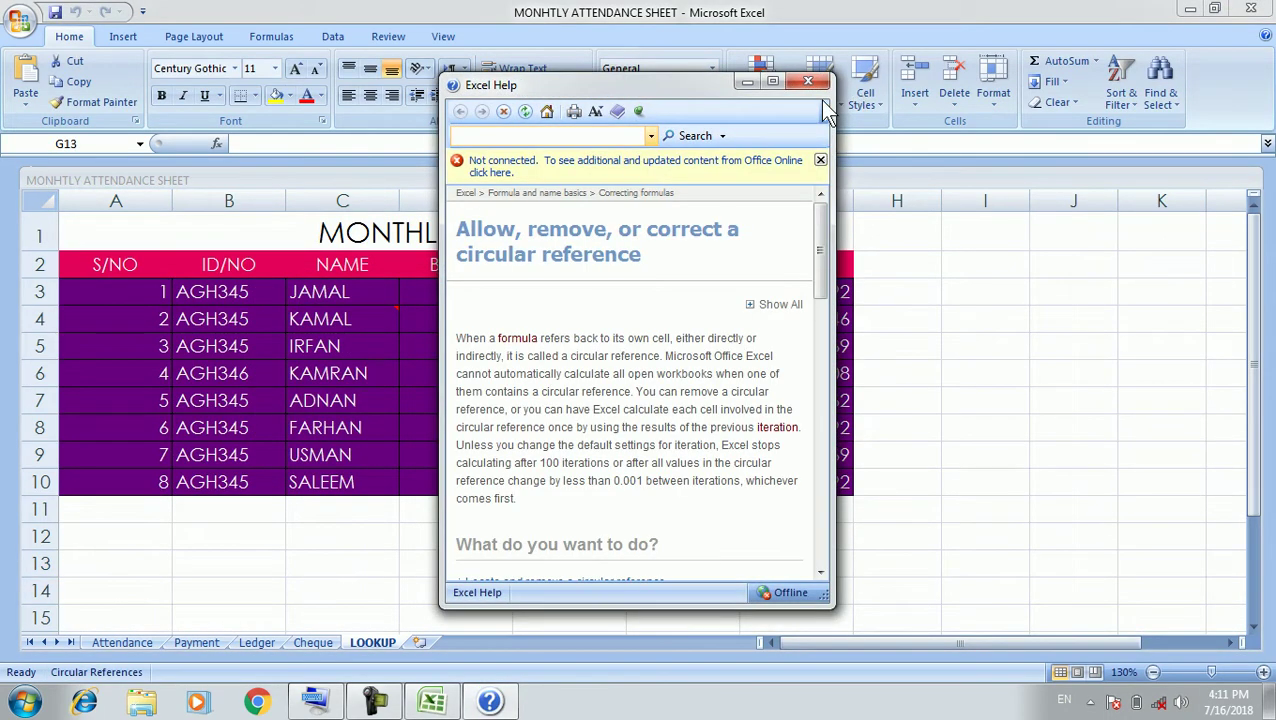
left_click(809, 81)
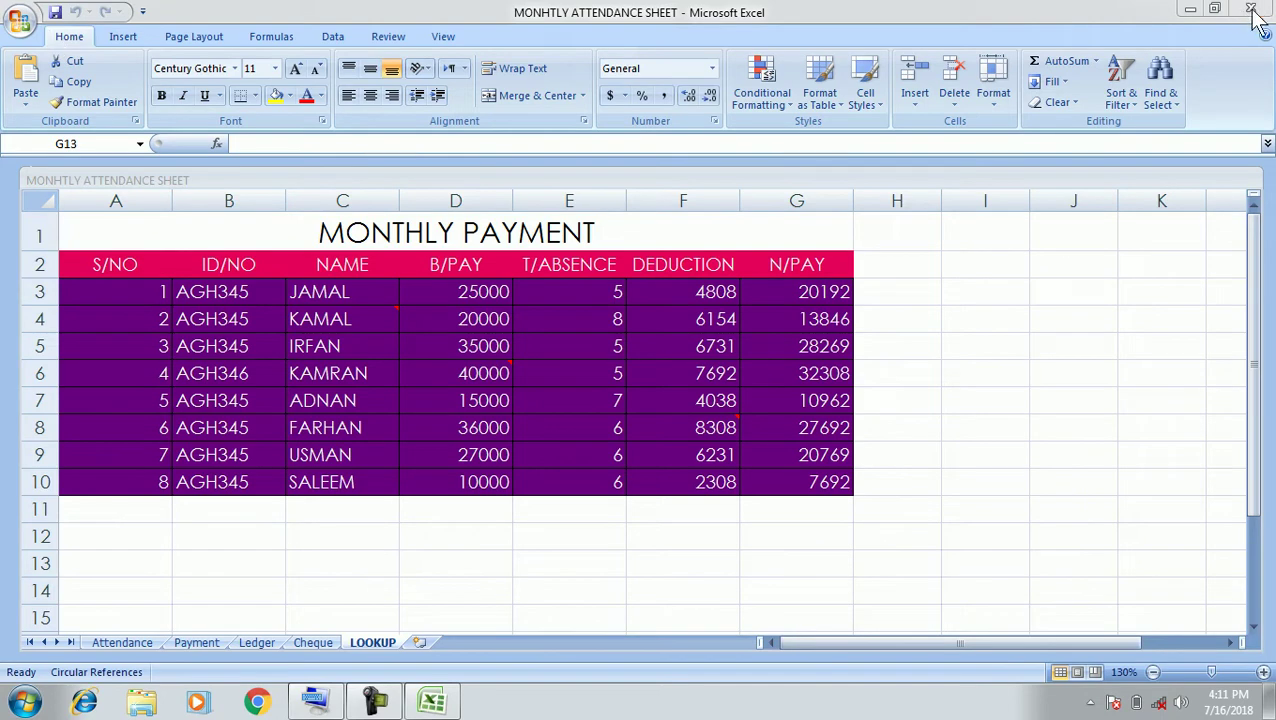
Close the Excel Help window and select cell H15.
left_click(462, 645)
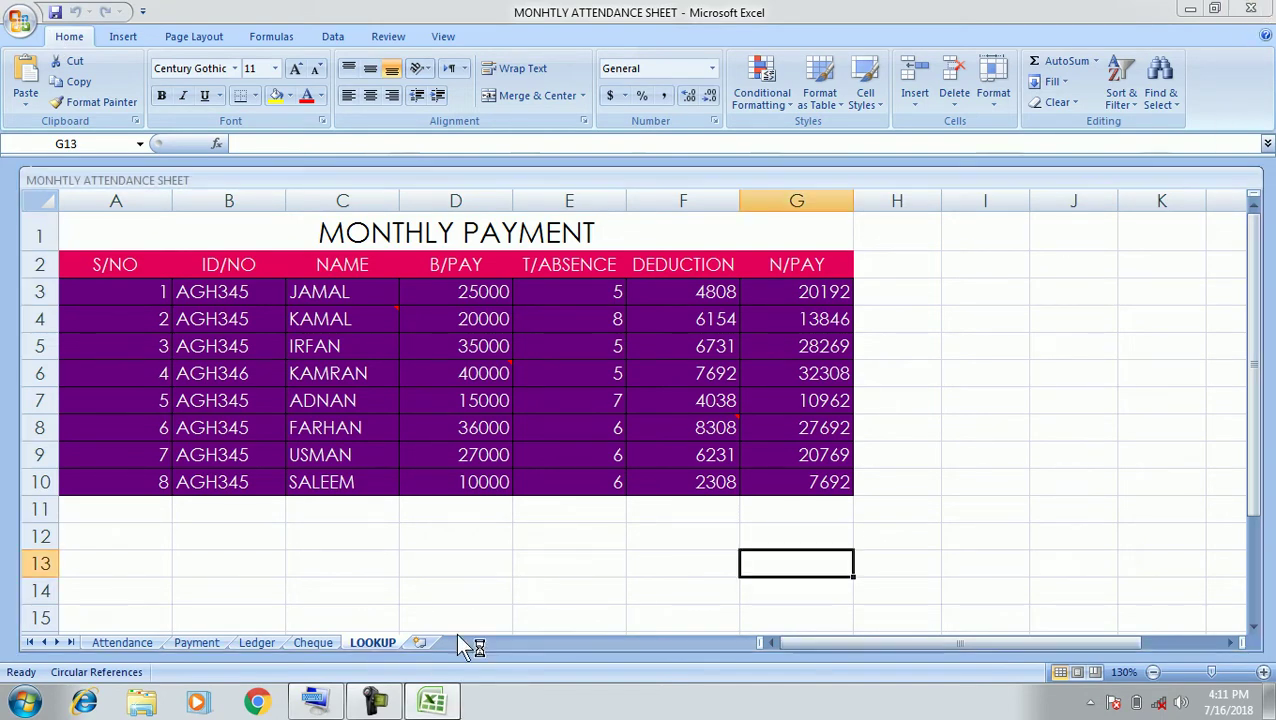
key("ctrl+F1")
key("F1")
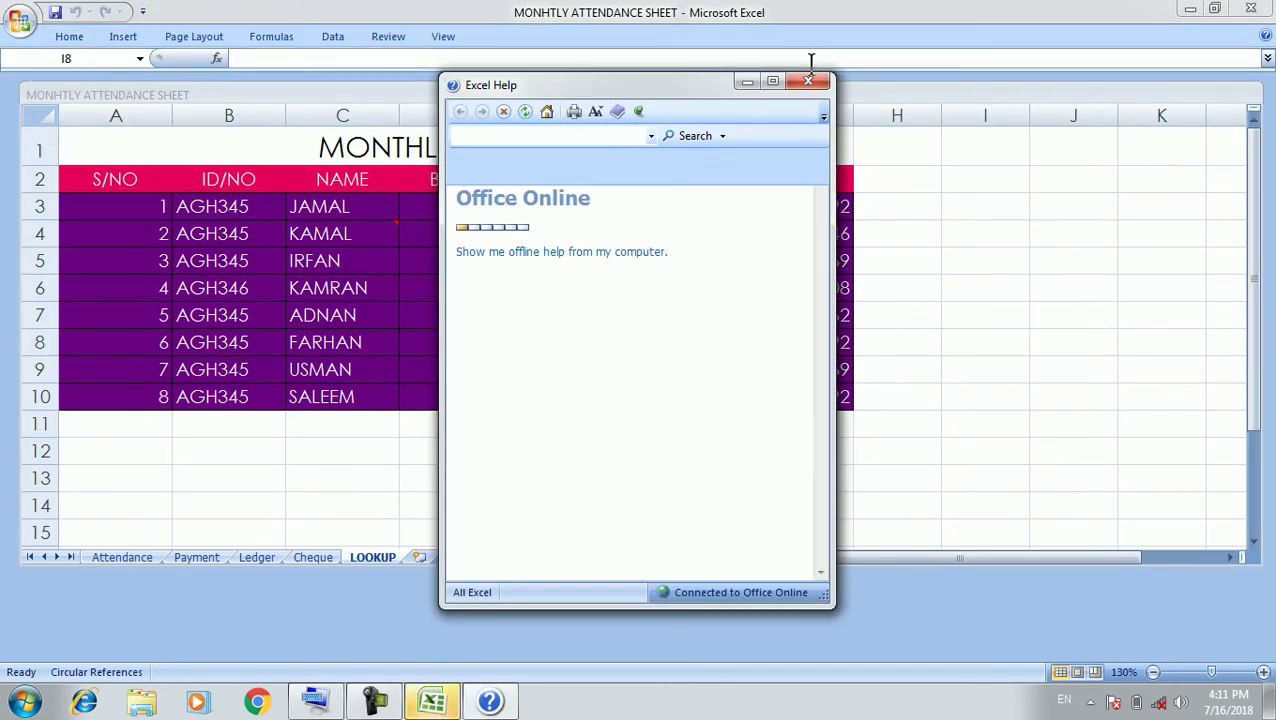
left_click(810, 80)
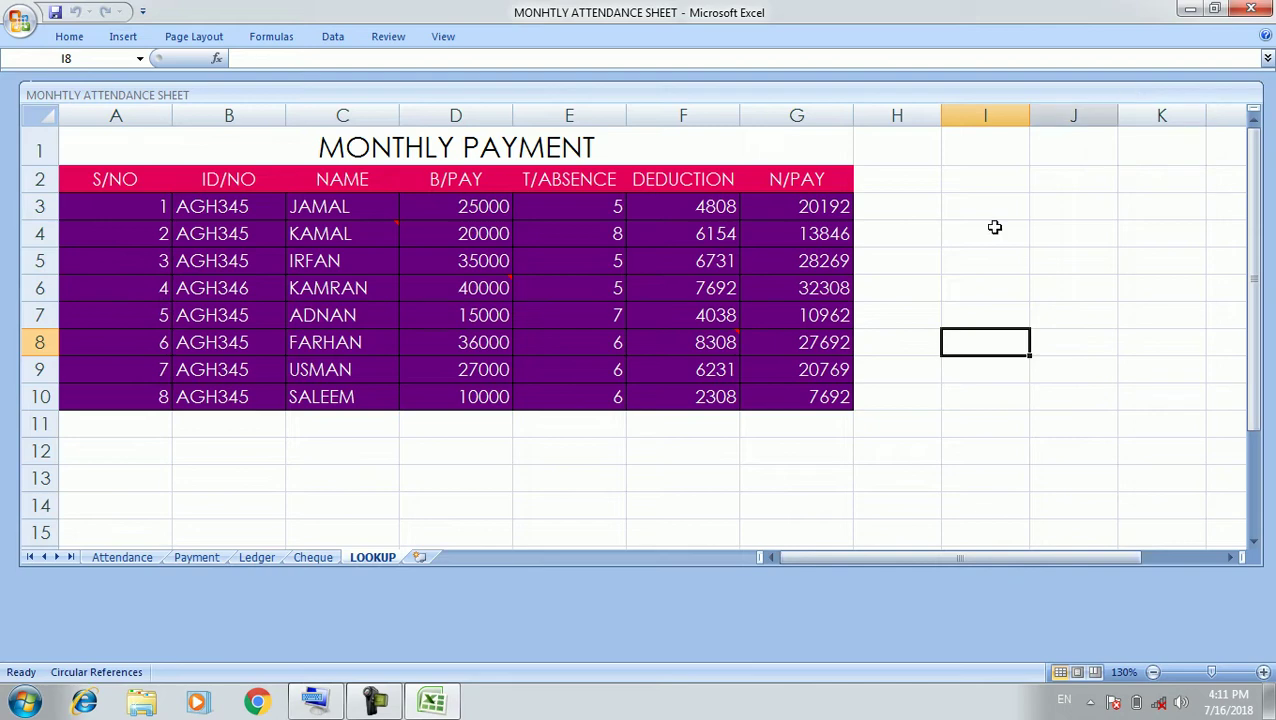
left_click(916, 524)
scroll(918, 522, "down", 4)
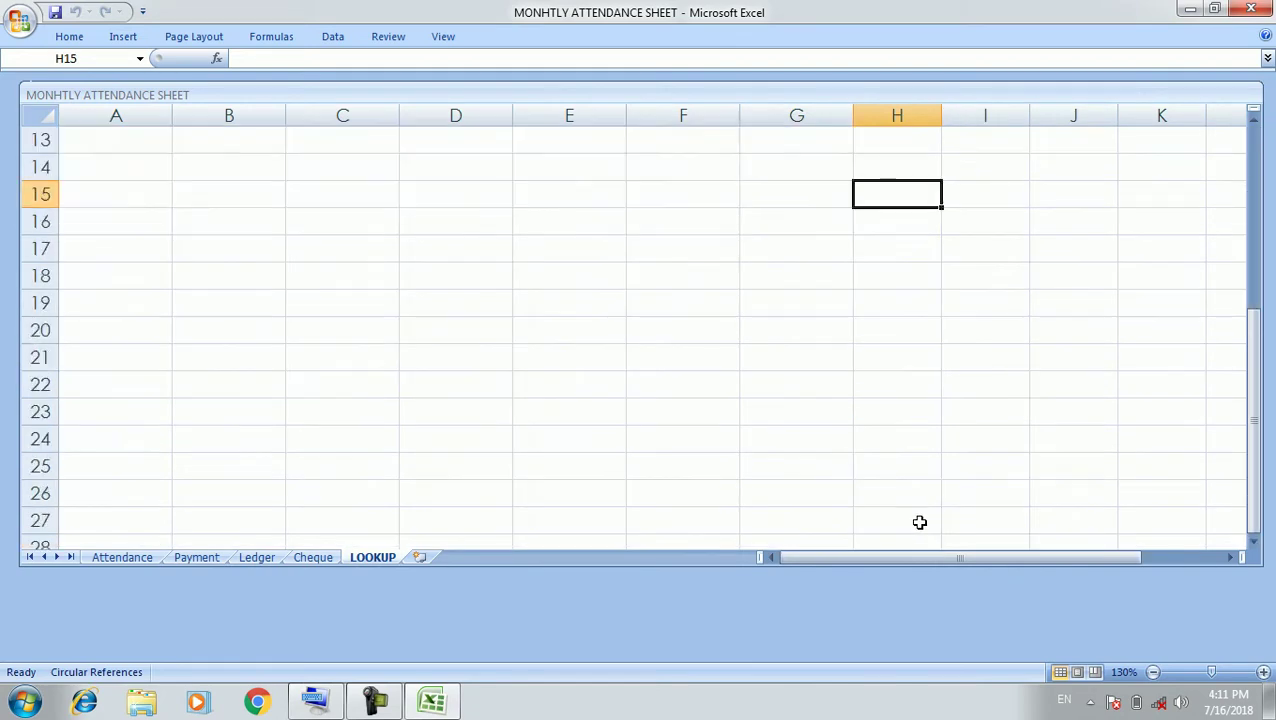
scroll(920, 521, "up", 4)
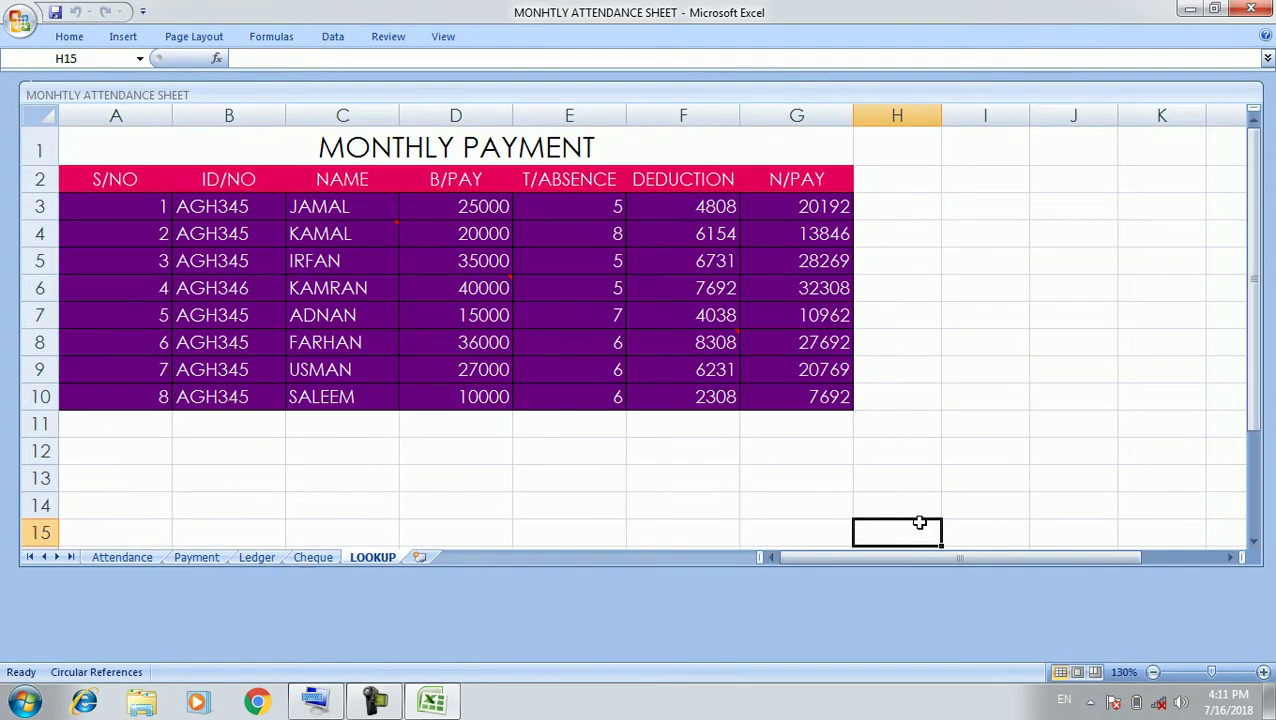
Unprotect the workbook's structure and windows from the Review tab by entering its password.
left_click(340, 38)
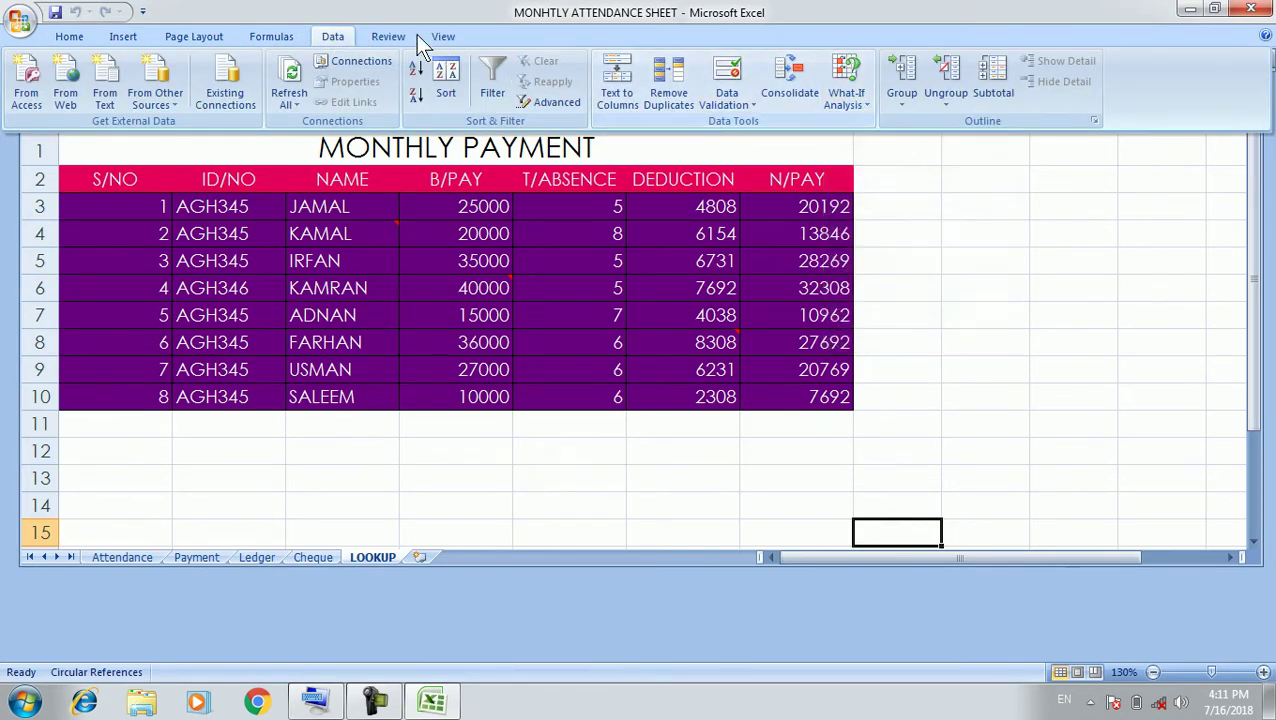
left_click(385, 36)
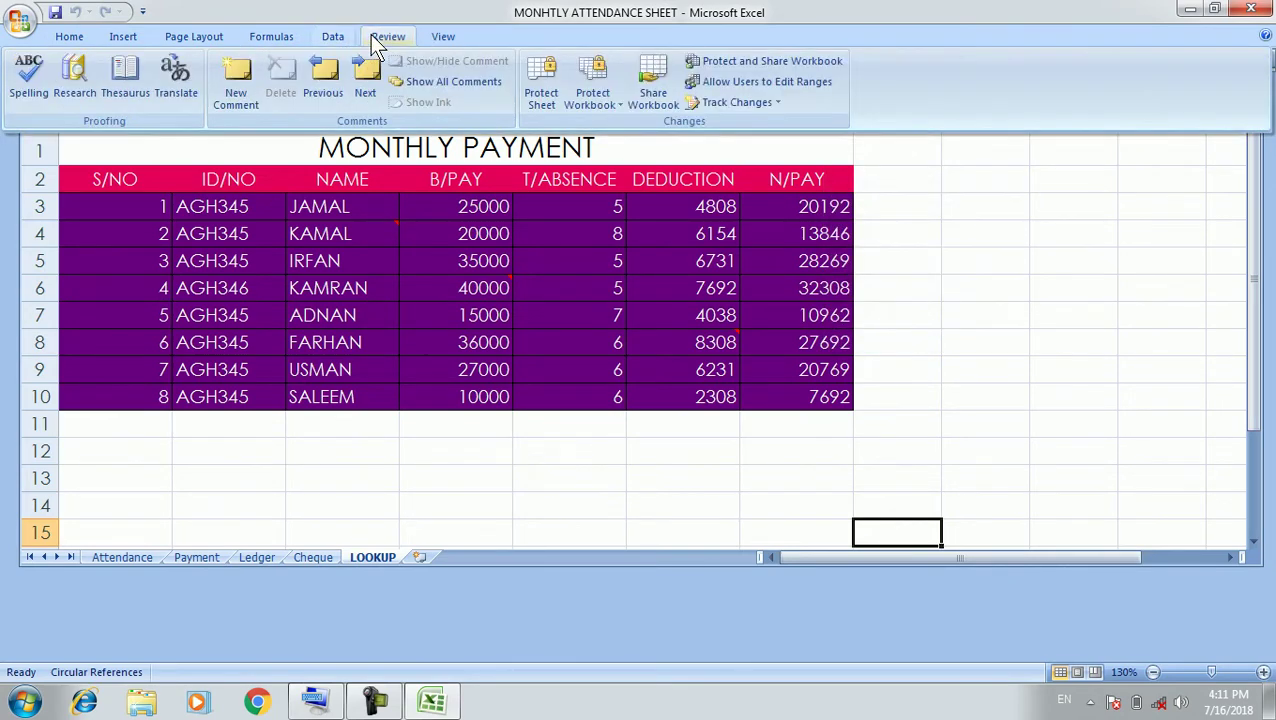
left_click(603, 104)
left_click(626, 146)
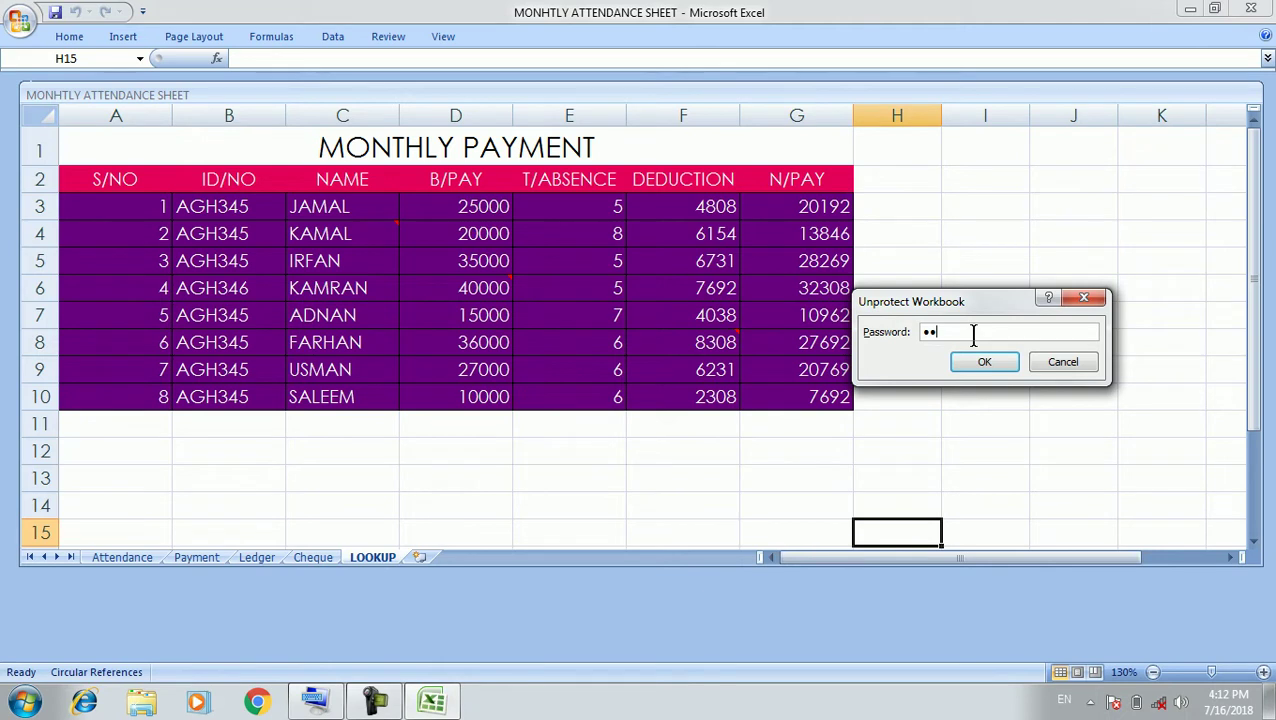
type("3")
left_click(968, 363)
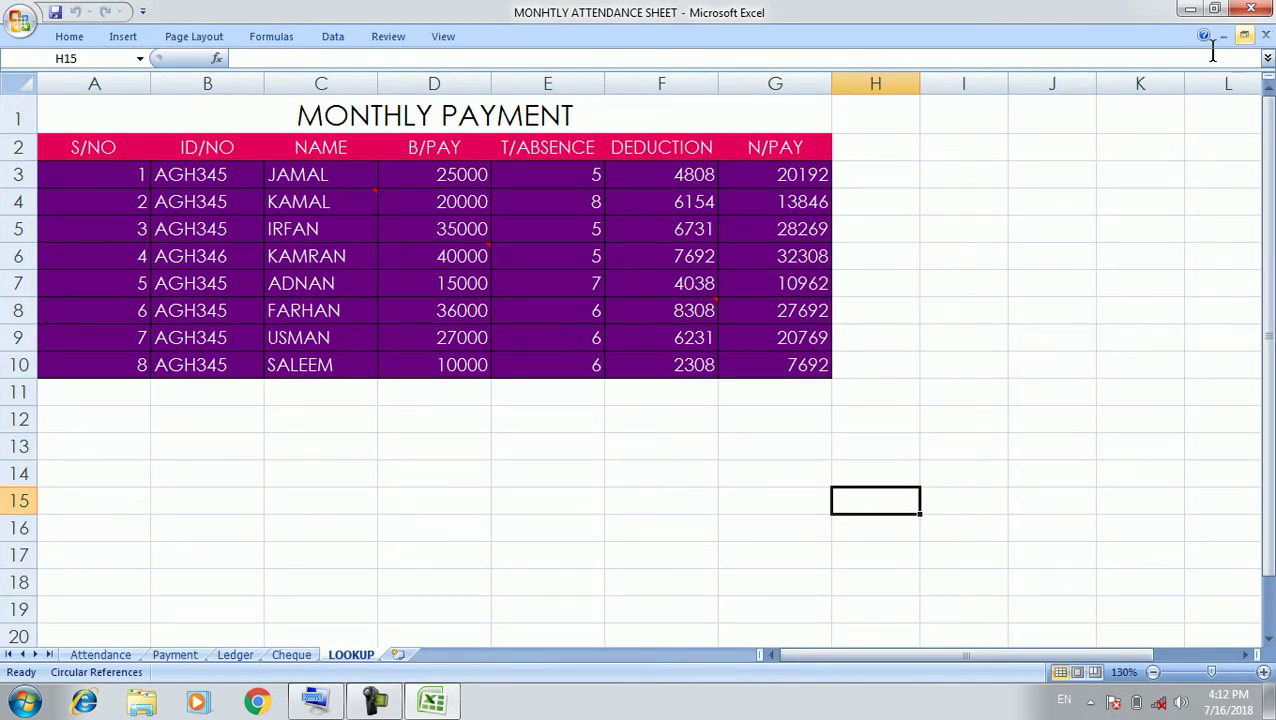
left_click(847, 410)
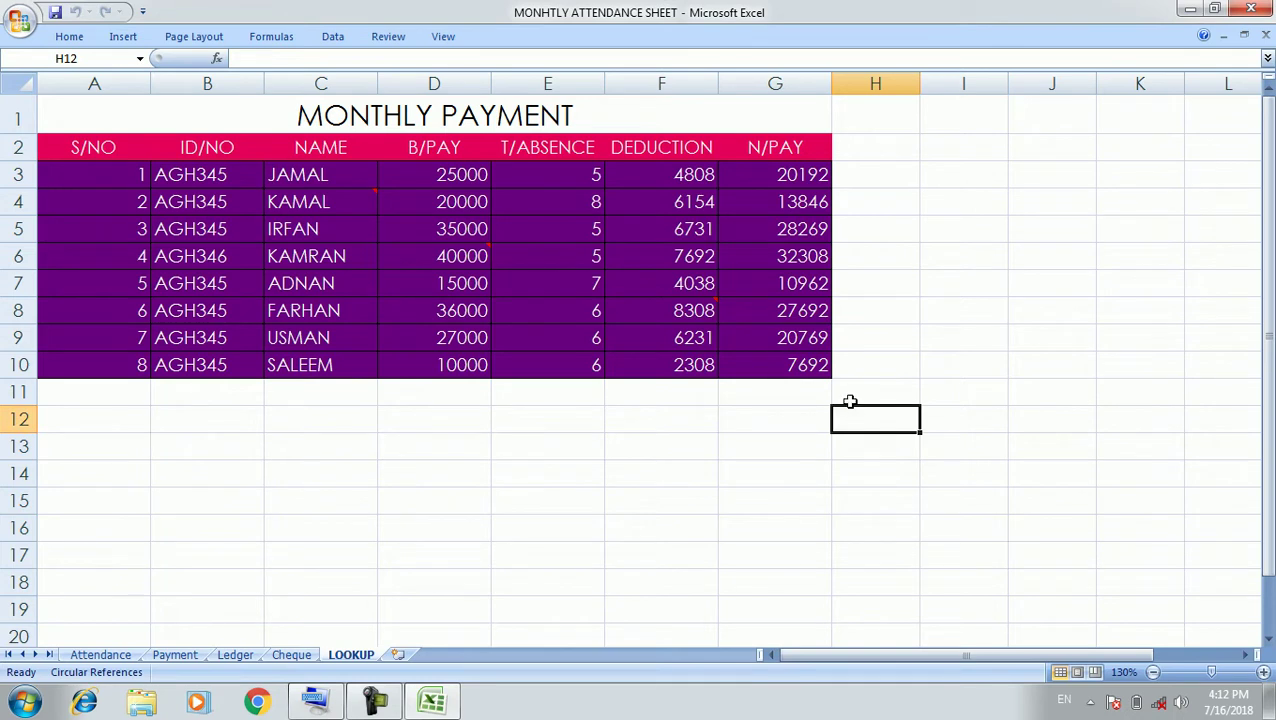
left_click(393, 36)
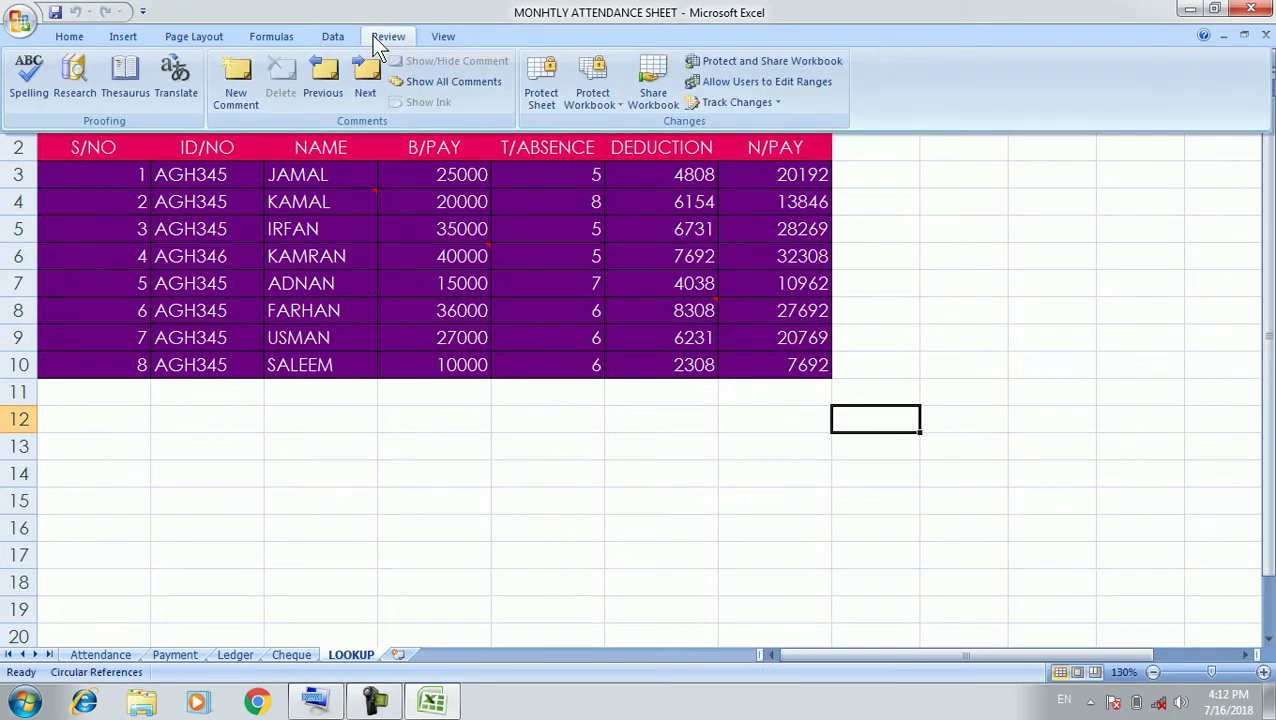
left_click(652, 100)
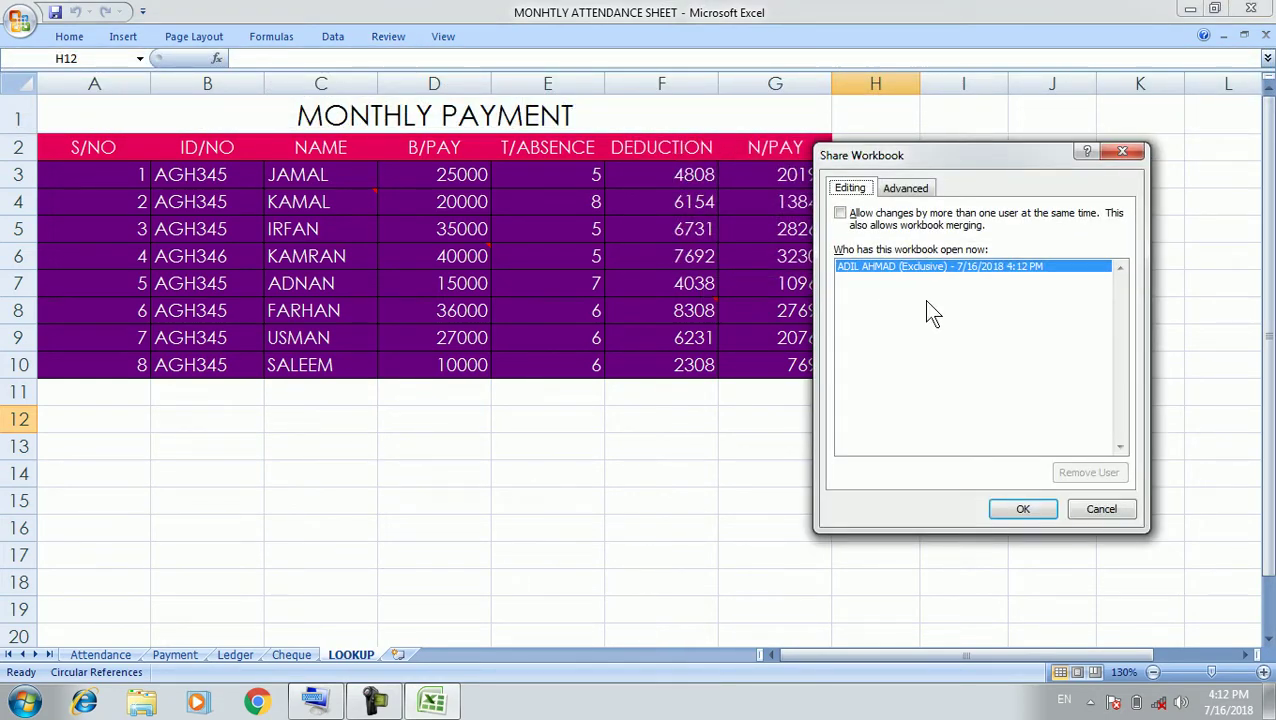
left_click(1090, 510)
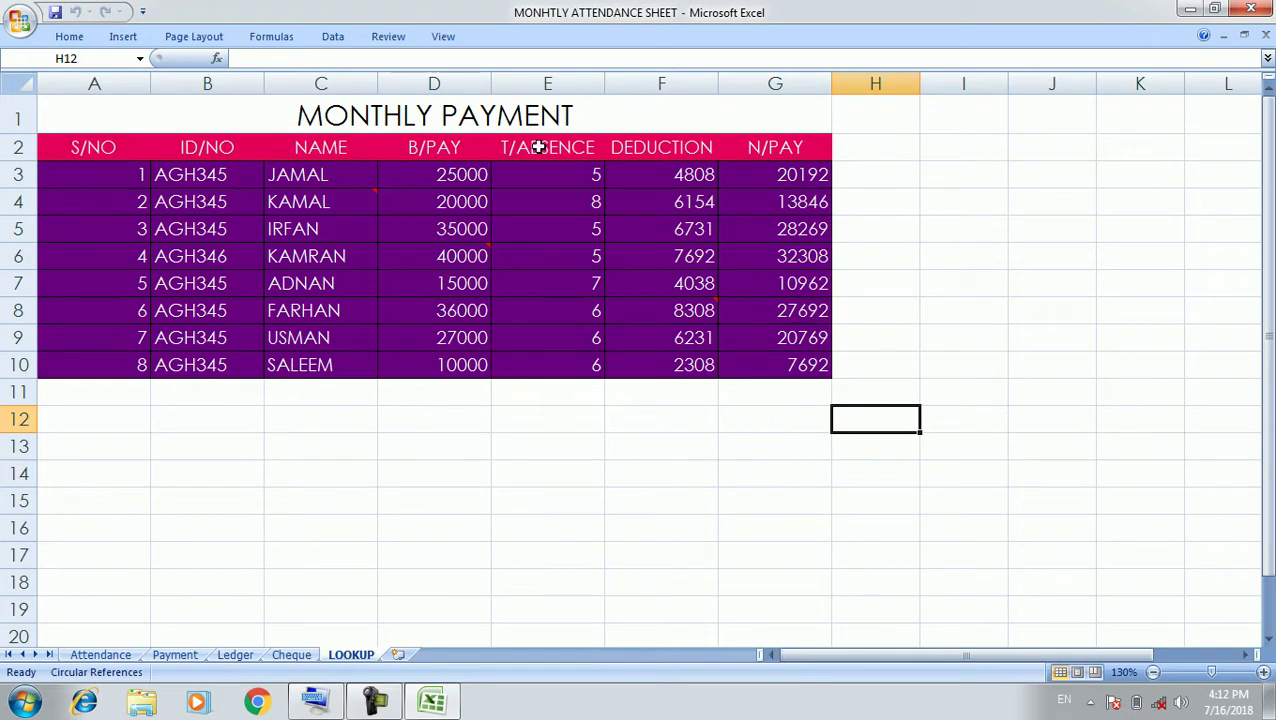
left_click(385, 38)
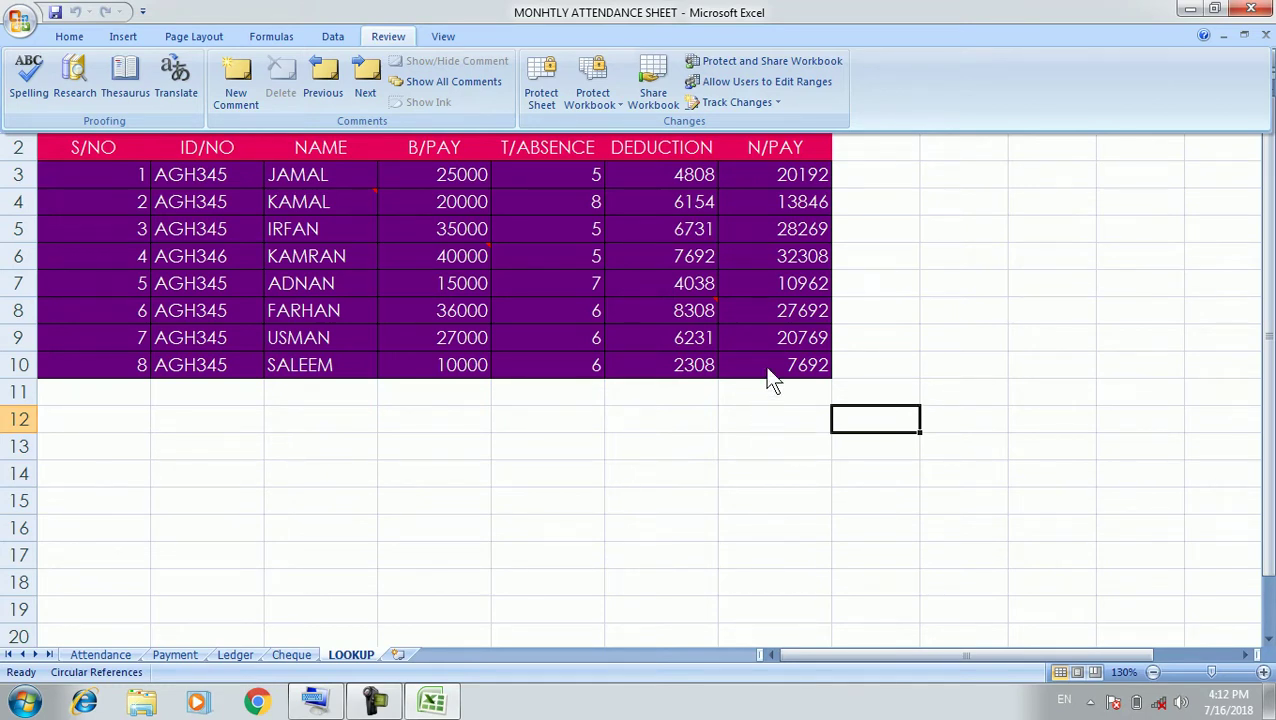
left_click(763, 103)
left_click(781, 126)
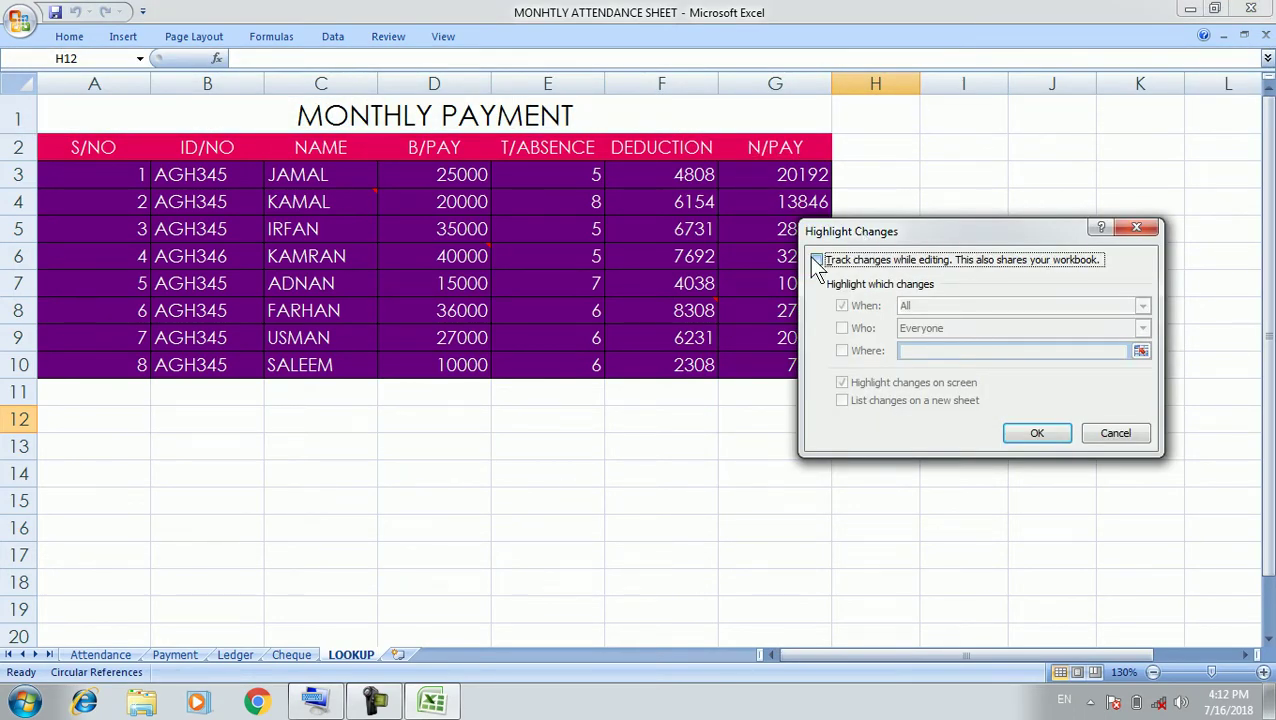
left_click(817, 261)
left_click(1116, 436)
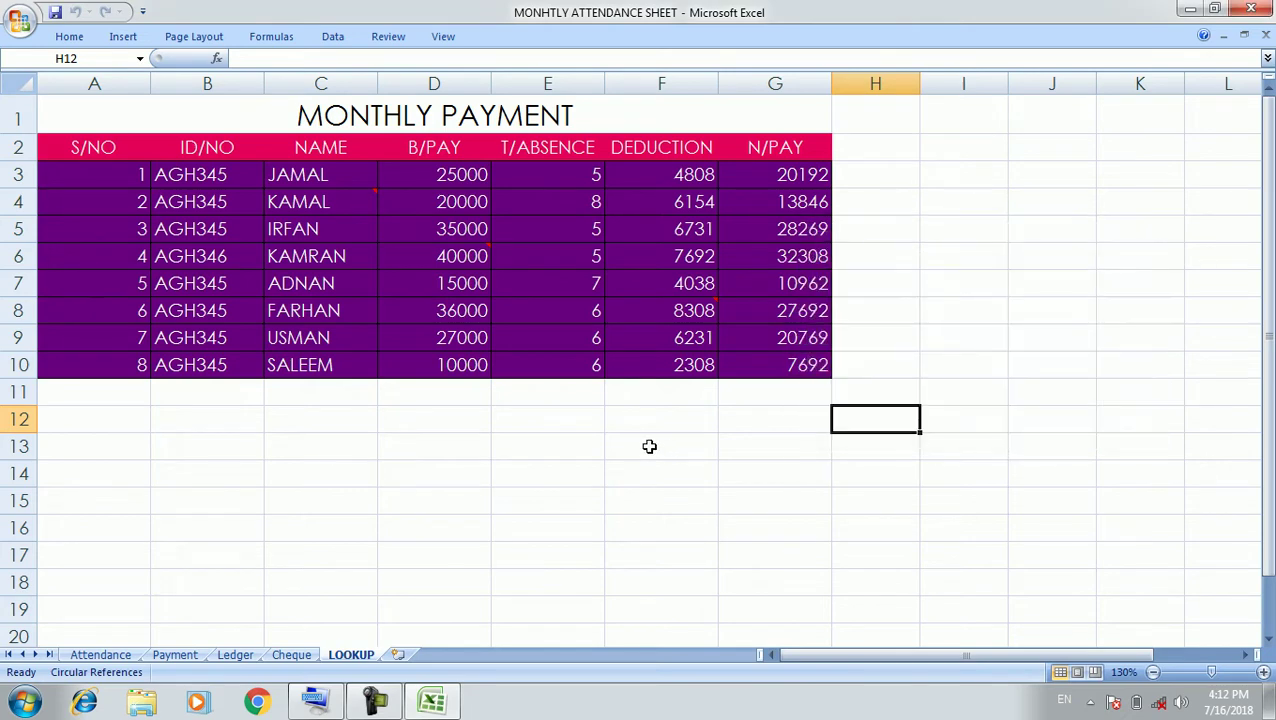
left_click(616, 446)
left_click(522, 460)
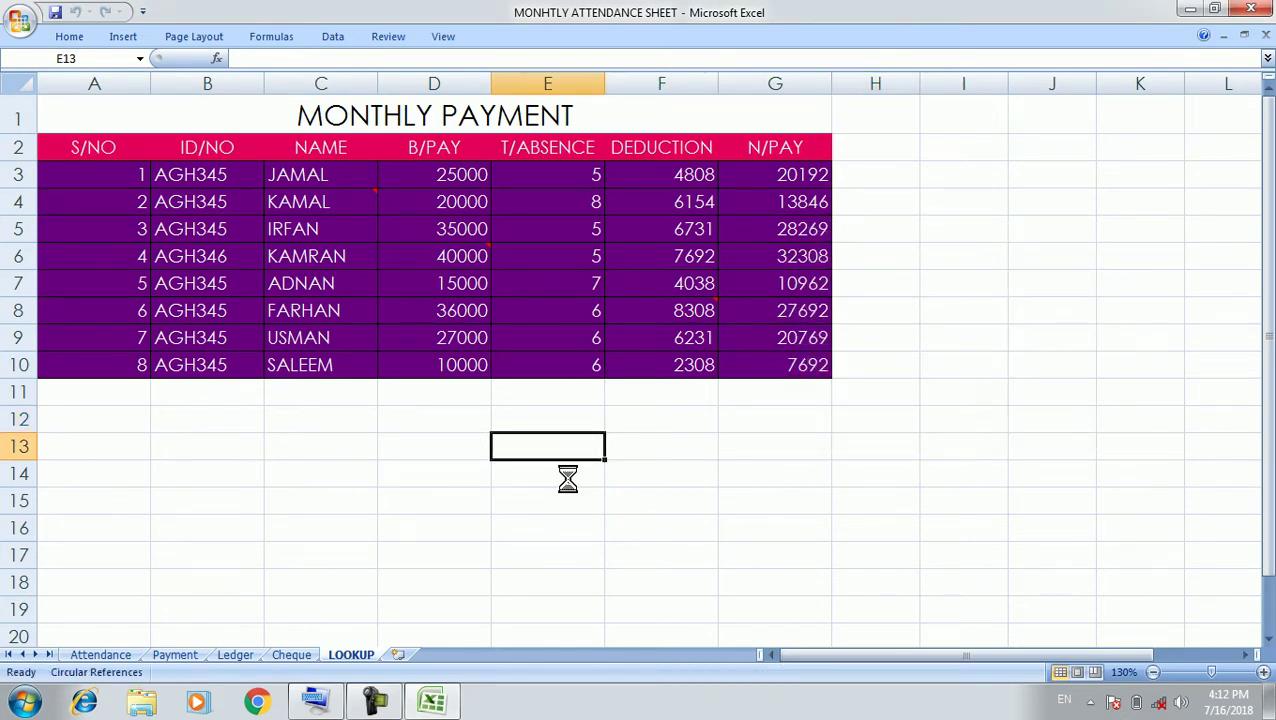
Switch the LOOKUP sheet to Page Layout view and scroll through its pages.
left_click(400, 31)
left_click(443, 37)
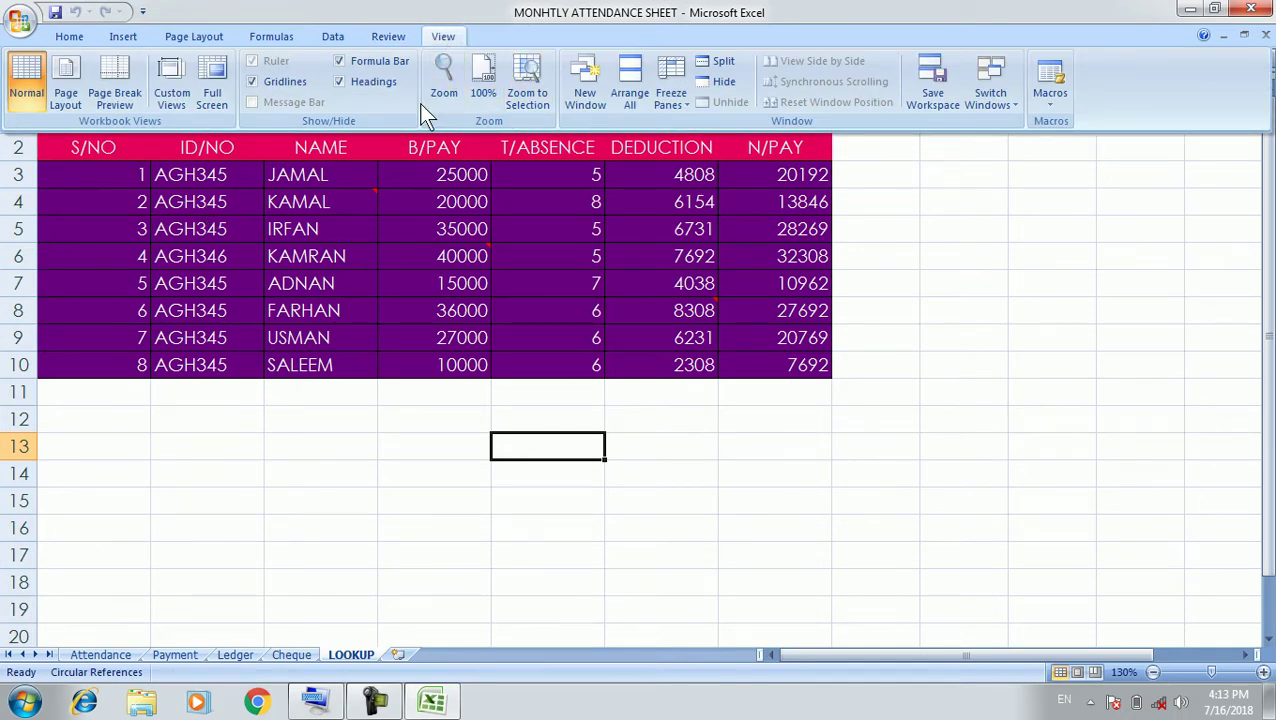
left_click(70, 100)
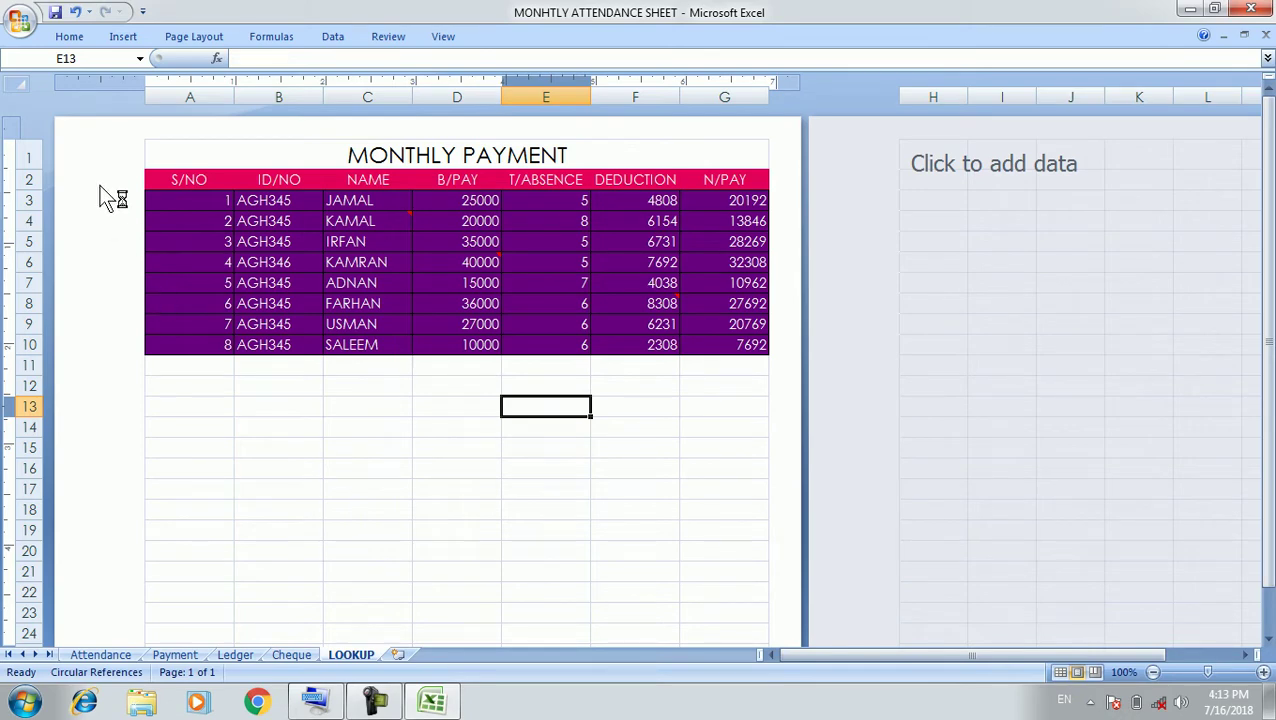
scroll(663, 537, "down", 6)
scroll(663, 537, "down", 3)
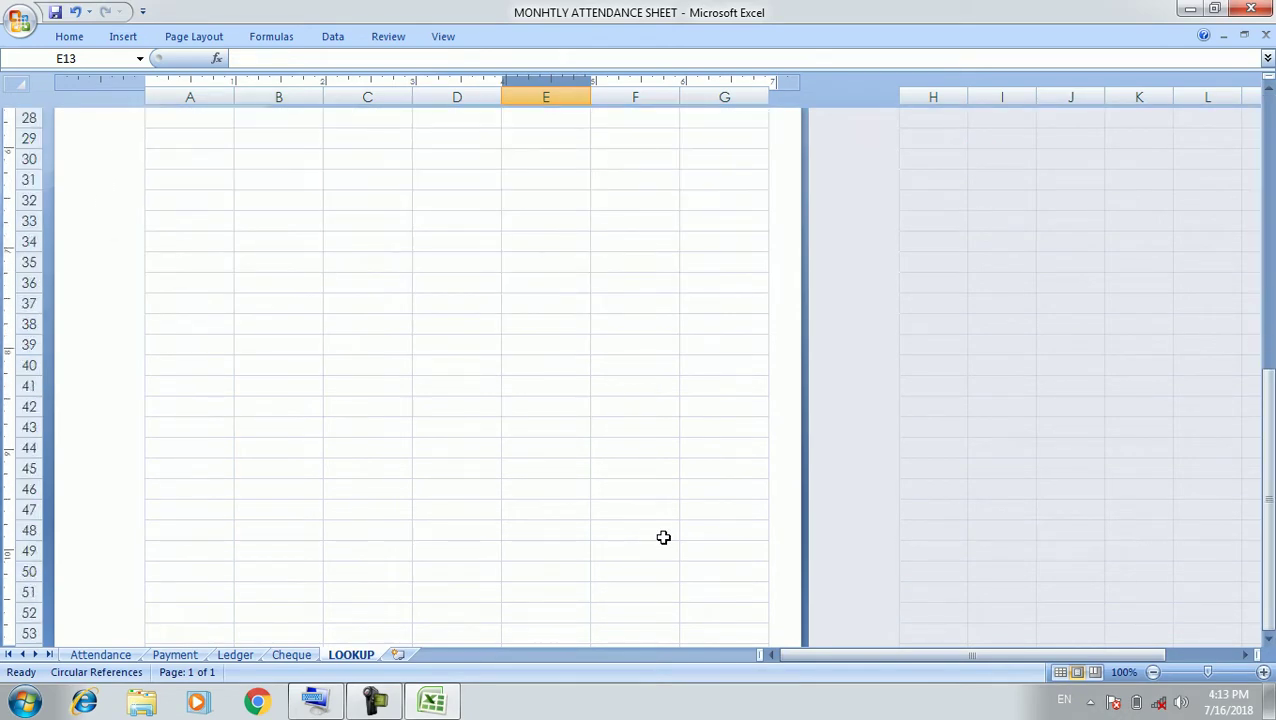
scroll(663, 537, "down", 2)
scroll(663, 537, "down", 3)
scroll(663, 537, "down", 2)
scroll(663, 537, "up", 3)
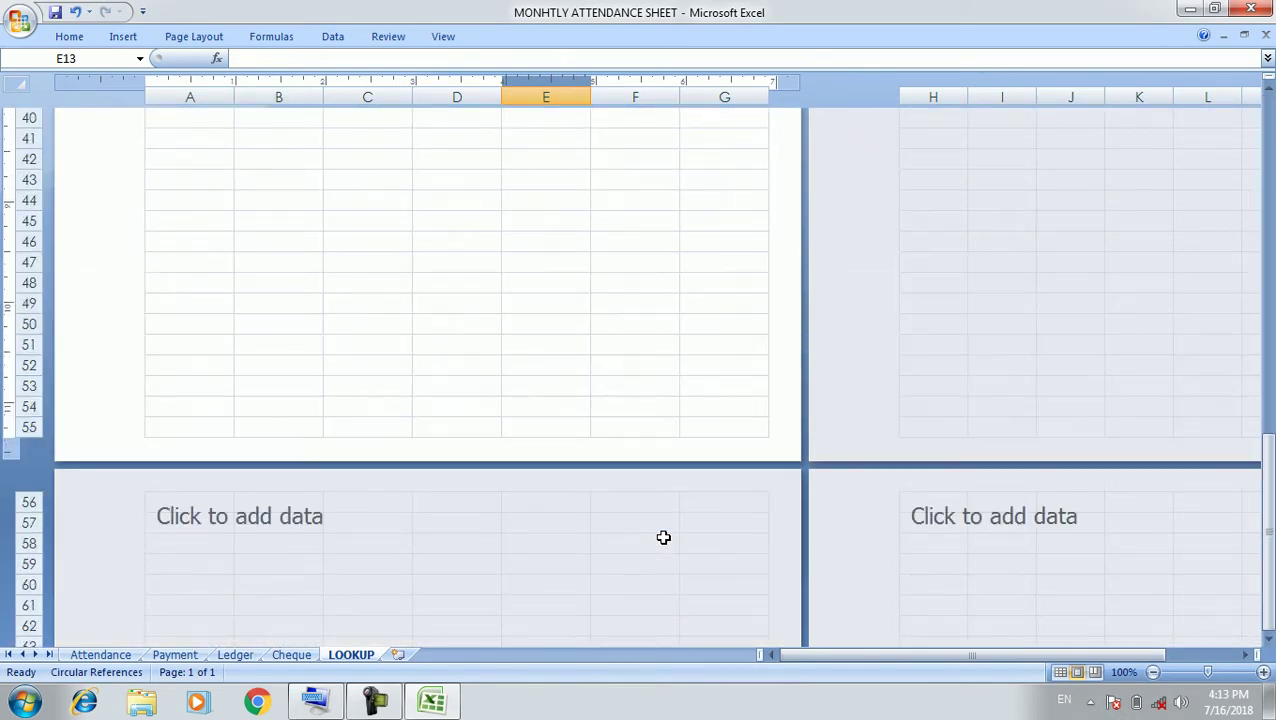
scroll(663, 537, "up", 7)
scroll(663, 537, "up", 7)
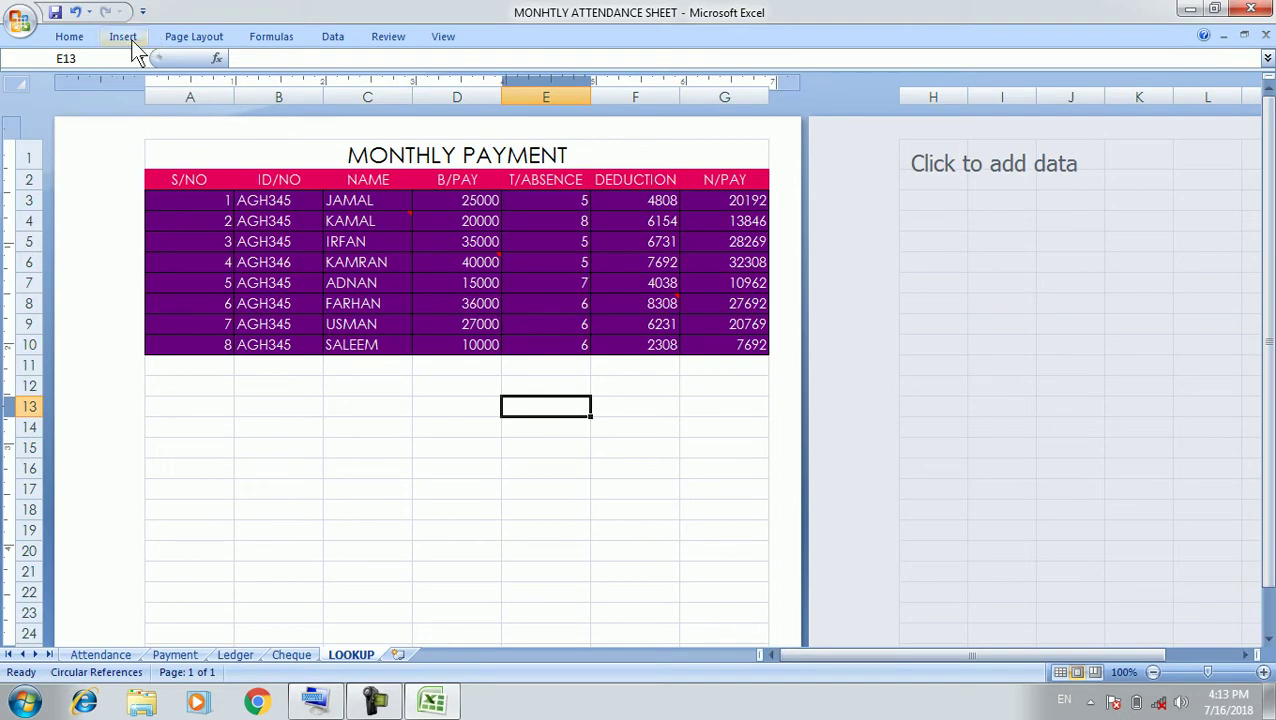
Open and dismiss the Quick Access Toolbar menu, leaving the View commands showing.
left_click(445, 38)
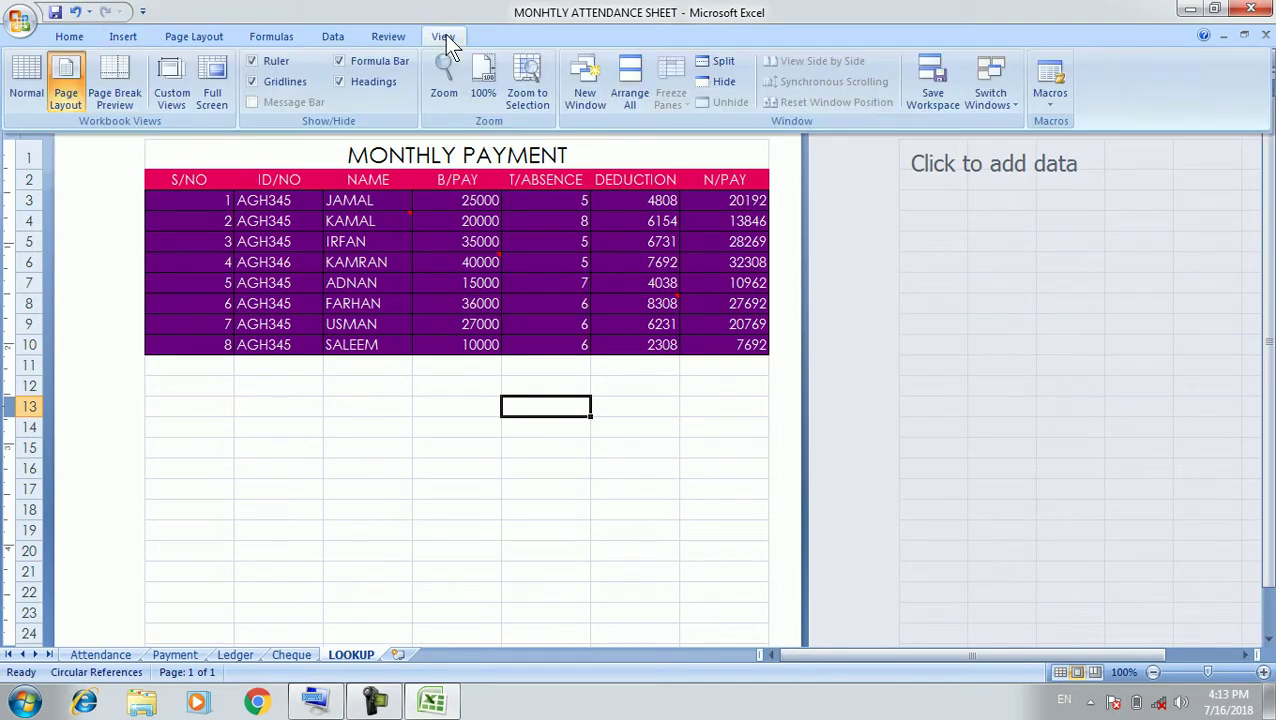
left_click(143, 12)
left_click(143, 12)
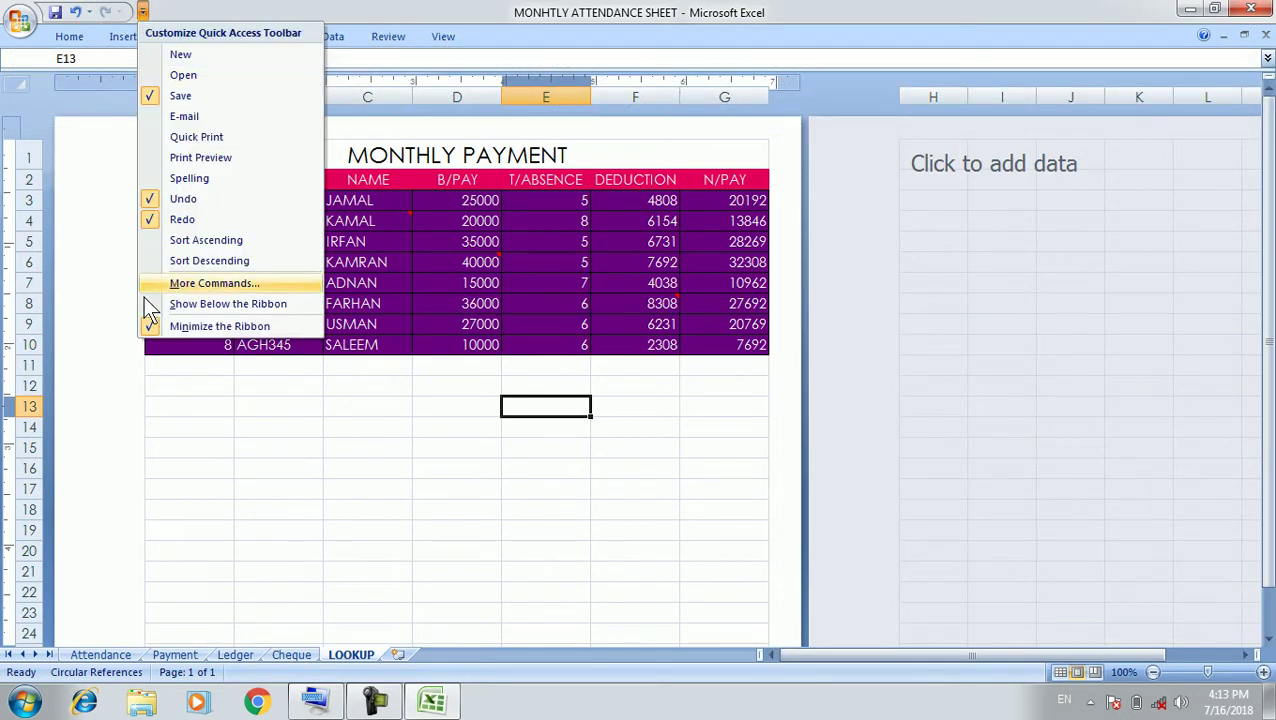
left_click(175, 326)
left_click(446, 37)
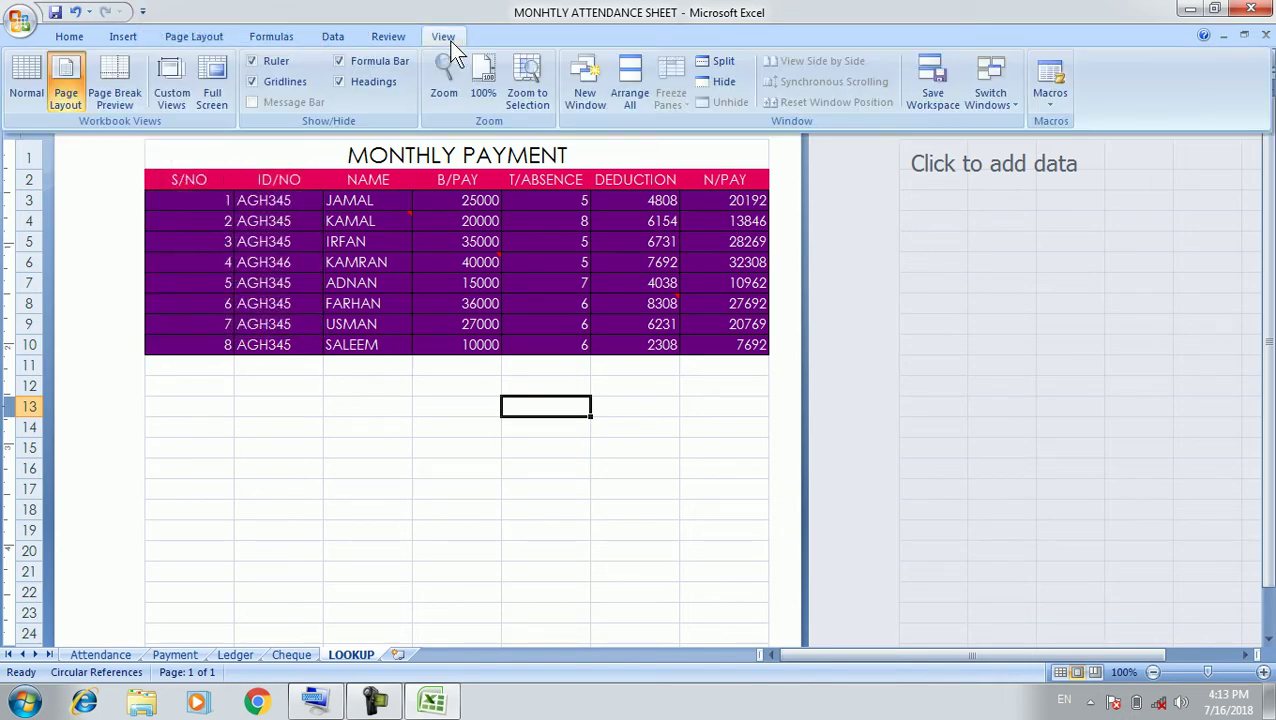
Show Page Break Preview, suppress its welcome message, then return to Normal view.
left_click(114, 88)
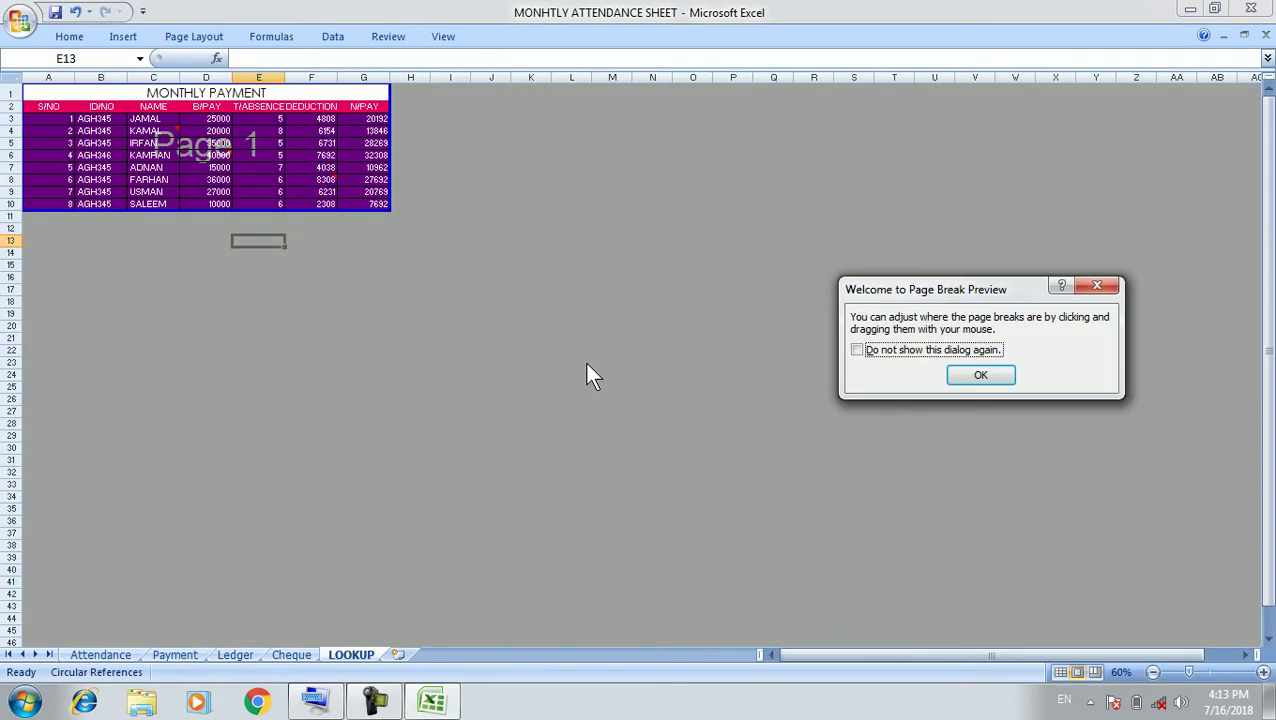
left_click(858, 349)
left_click(982, 376)
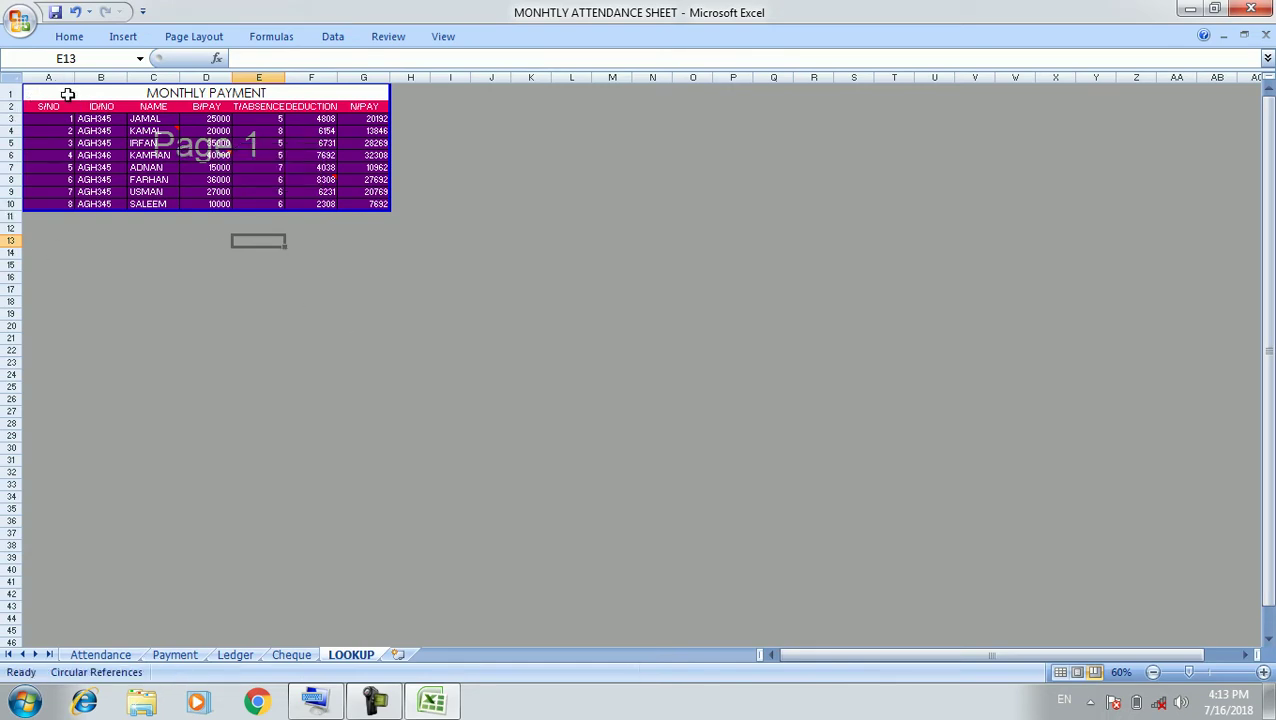
left_click(432, 34)
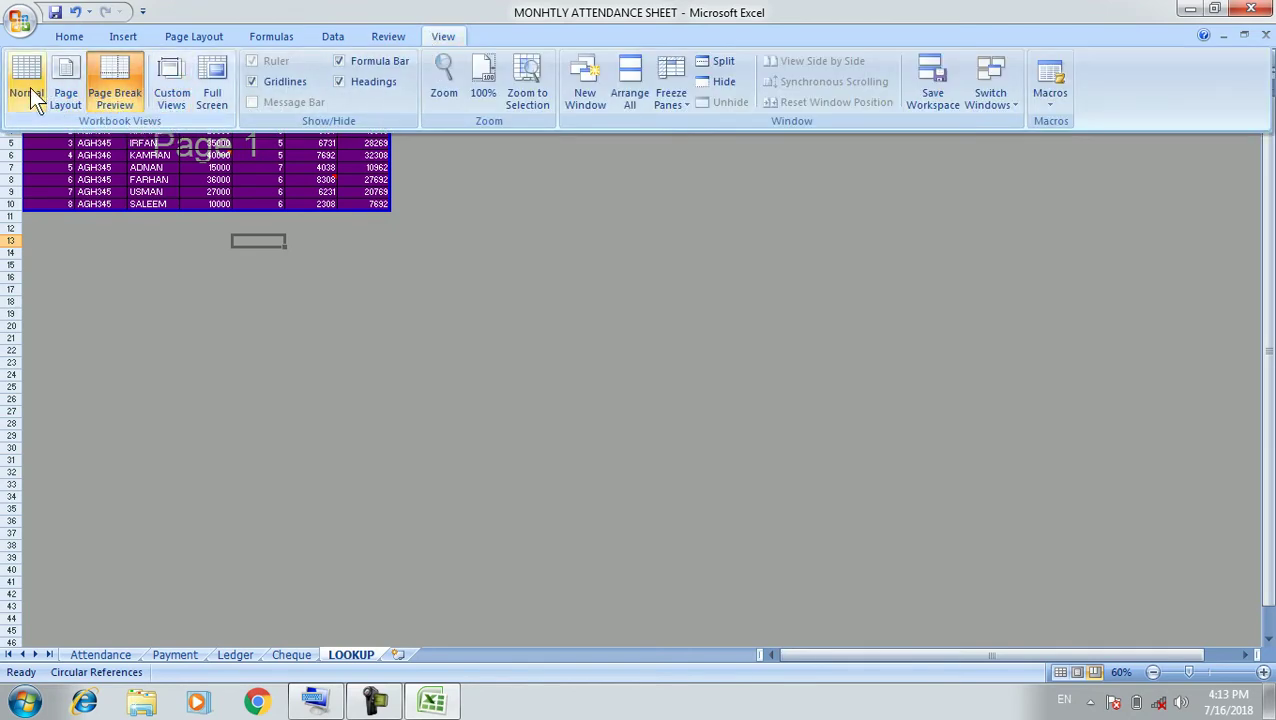
left_click(30, 88)
Check the empty Custom Views list, then save the workbook with Ctrl+S.
left_click(439, 38)
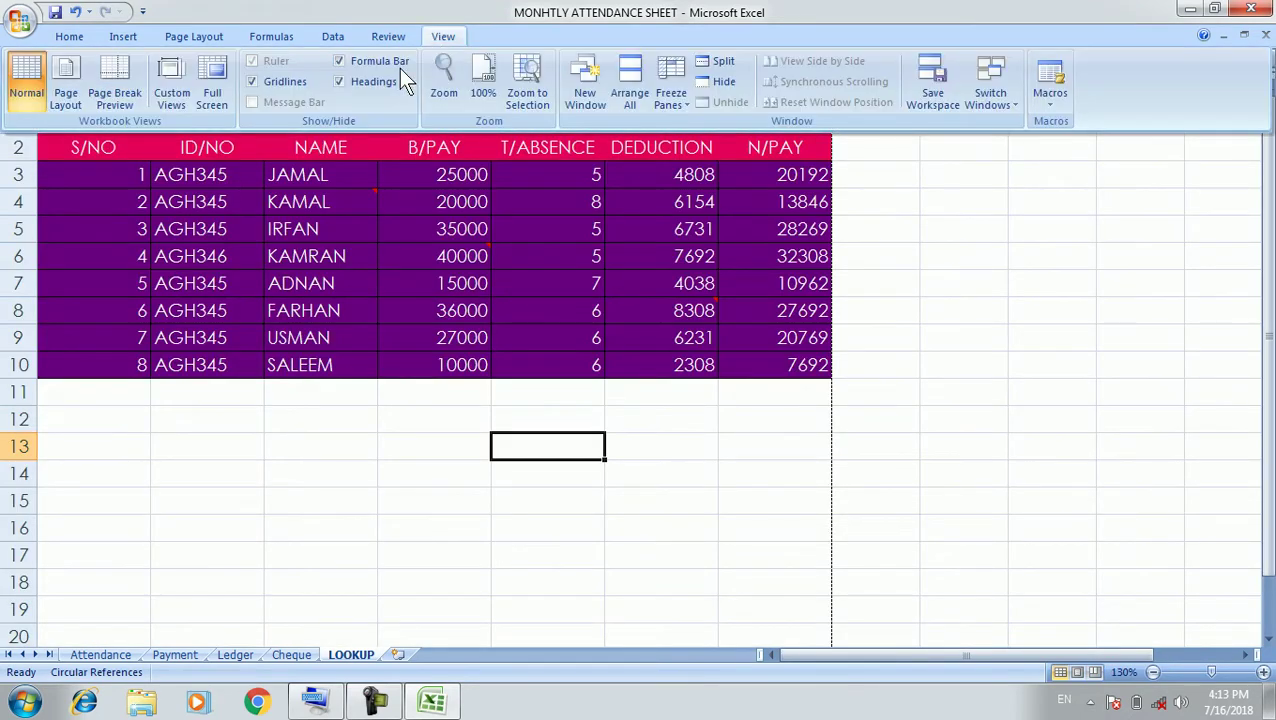
left_click(180, 104)
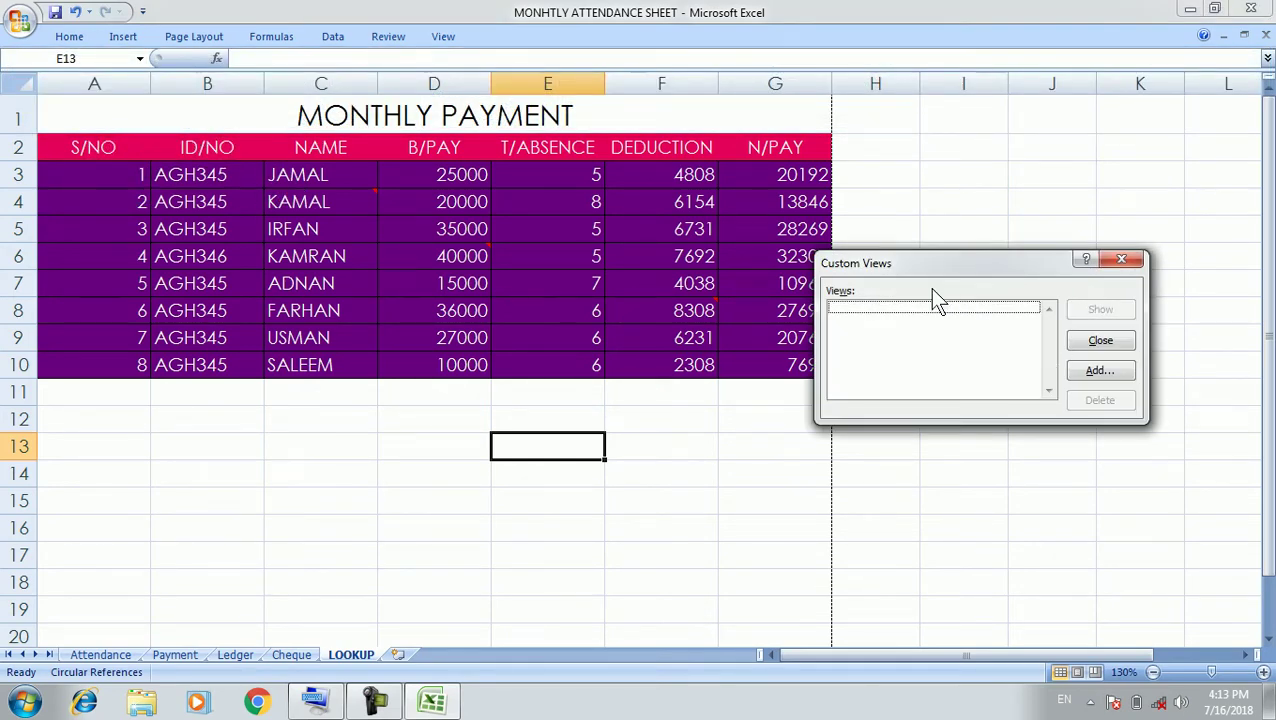
left_click(1115, 341)
left_click(654, 456)
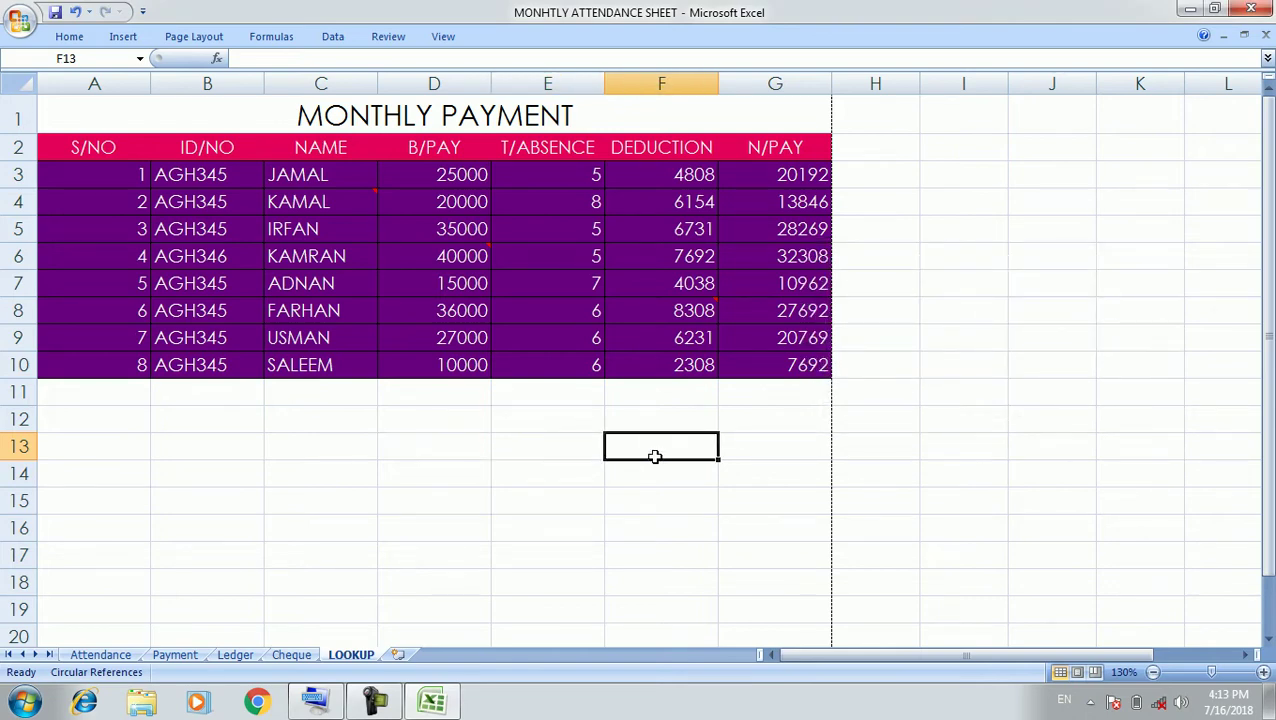
scroll(654, 456, "up", 1)
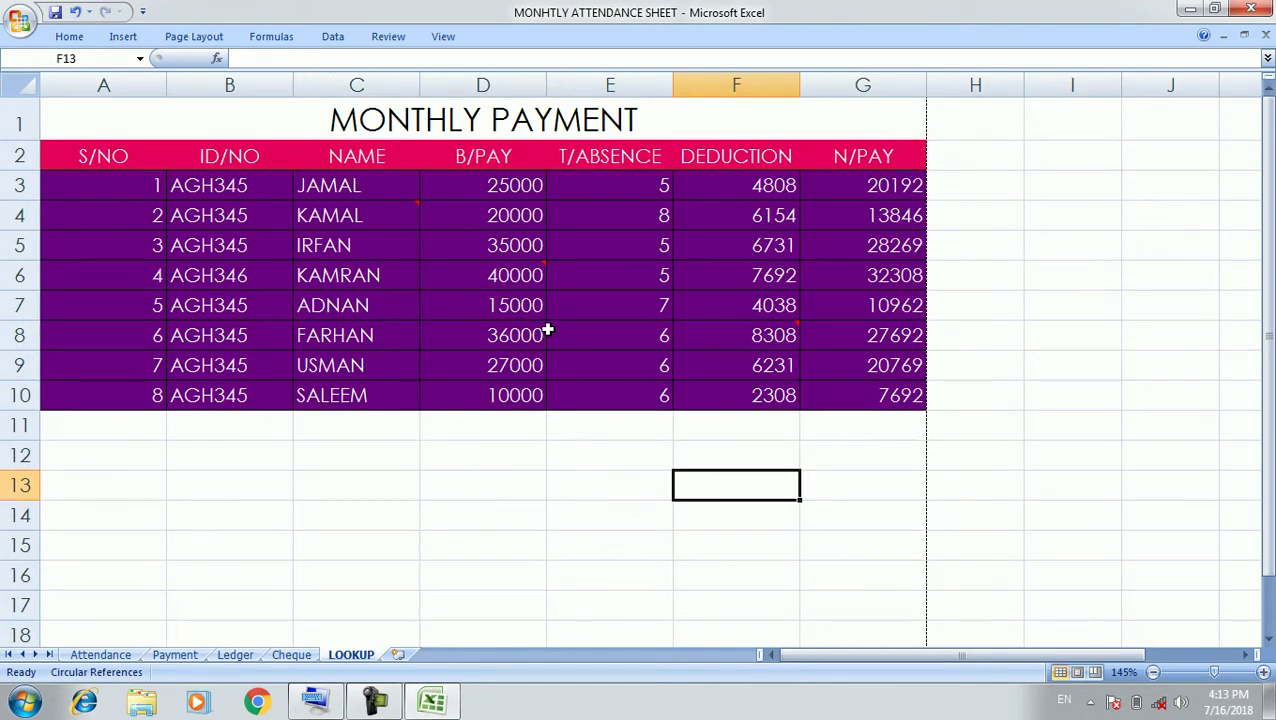
scroll(552, 332, "down", 3)
scroll(558, 333, "up", 3)
key("ctrl+s")
Add a new custom view named 'asd' and save the workbook again.
left_click(443, 36)
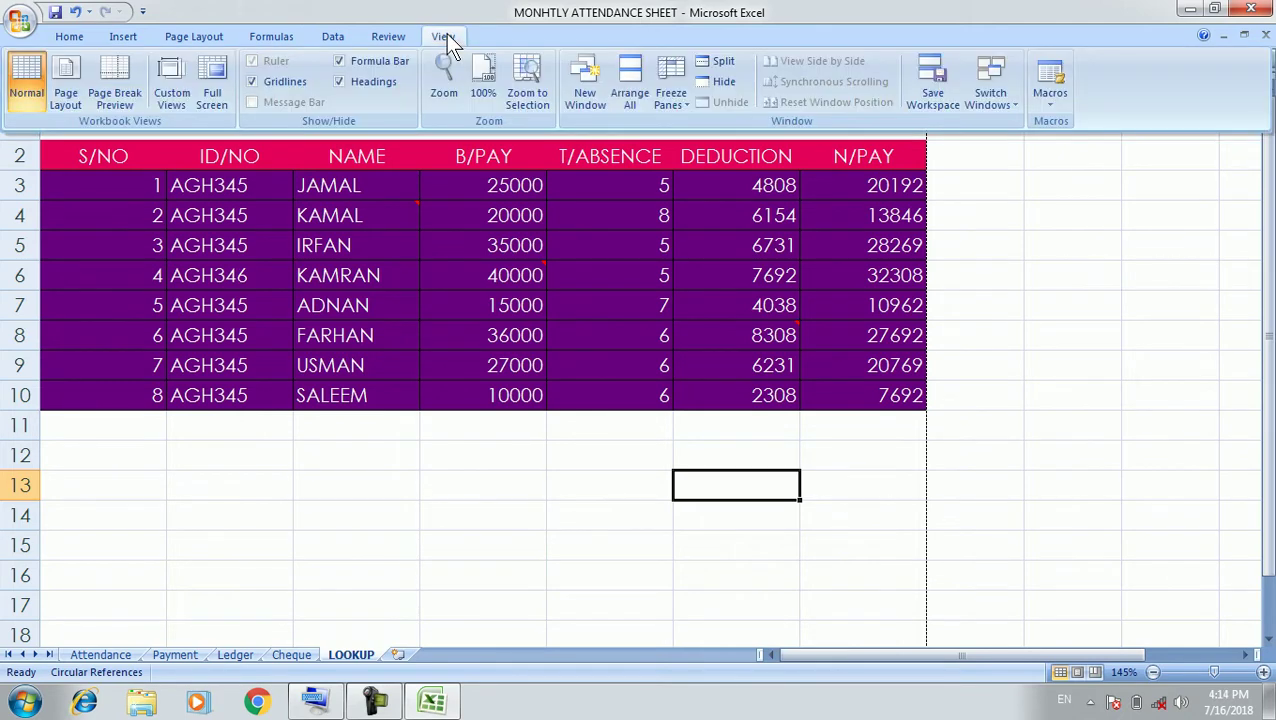
left_click(181, 100)
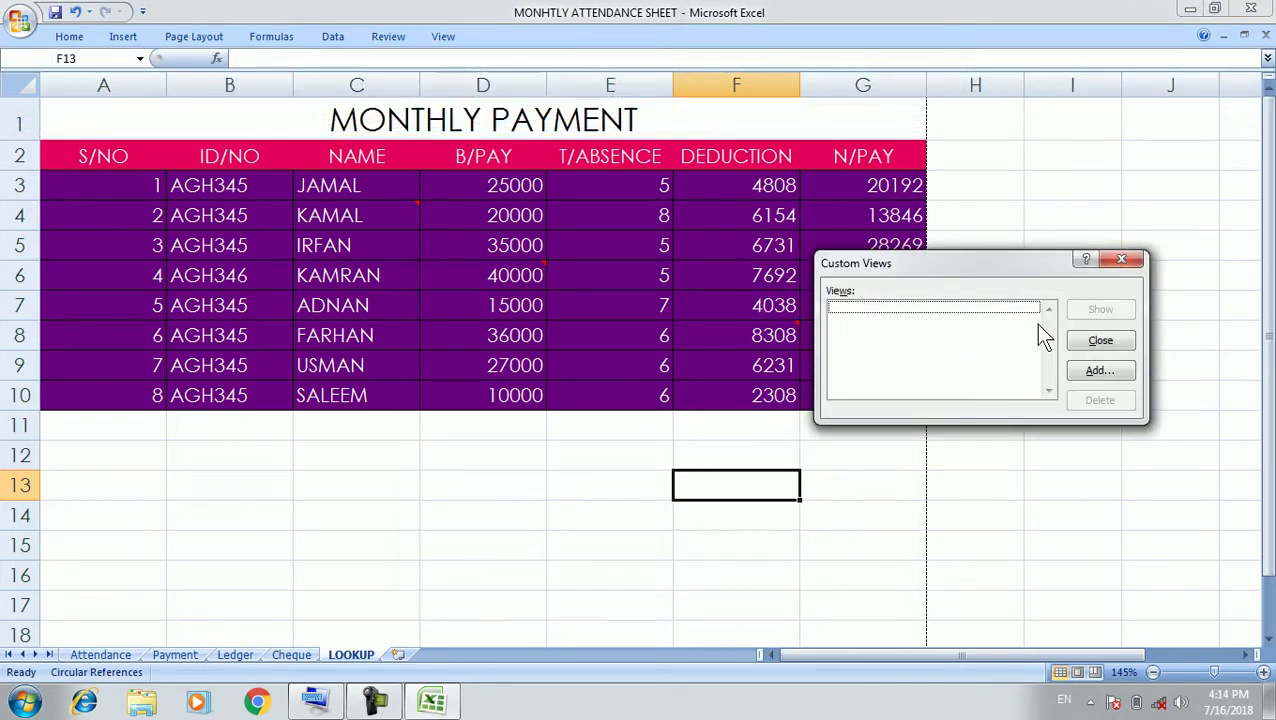
left_click(1093, 371)
type("asdf")
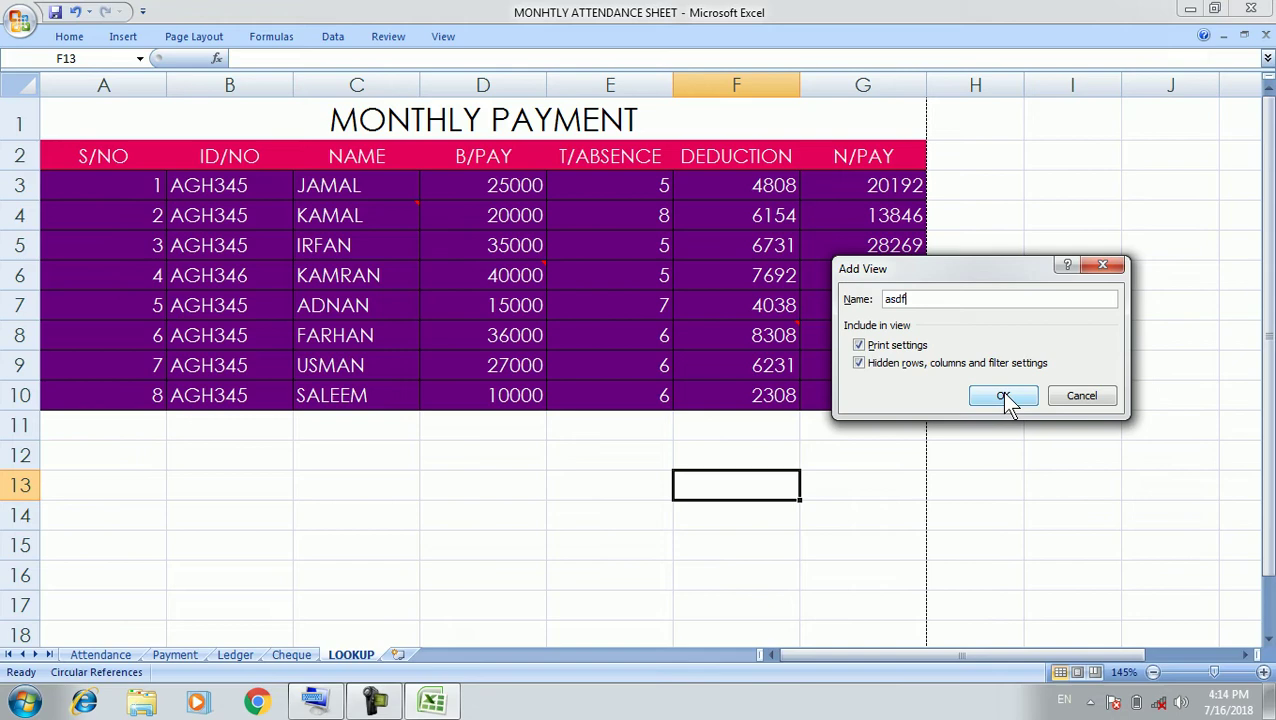
left_click(1003, 396)
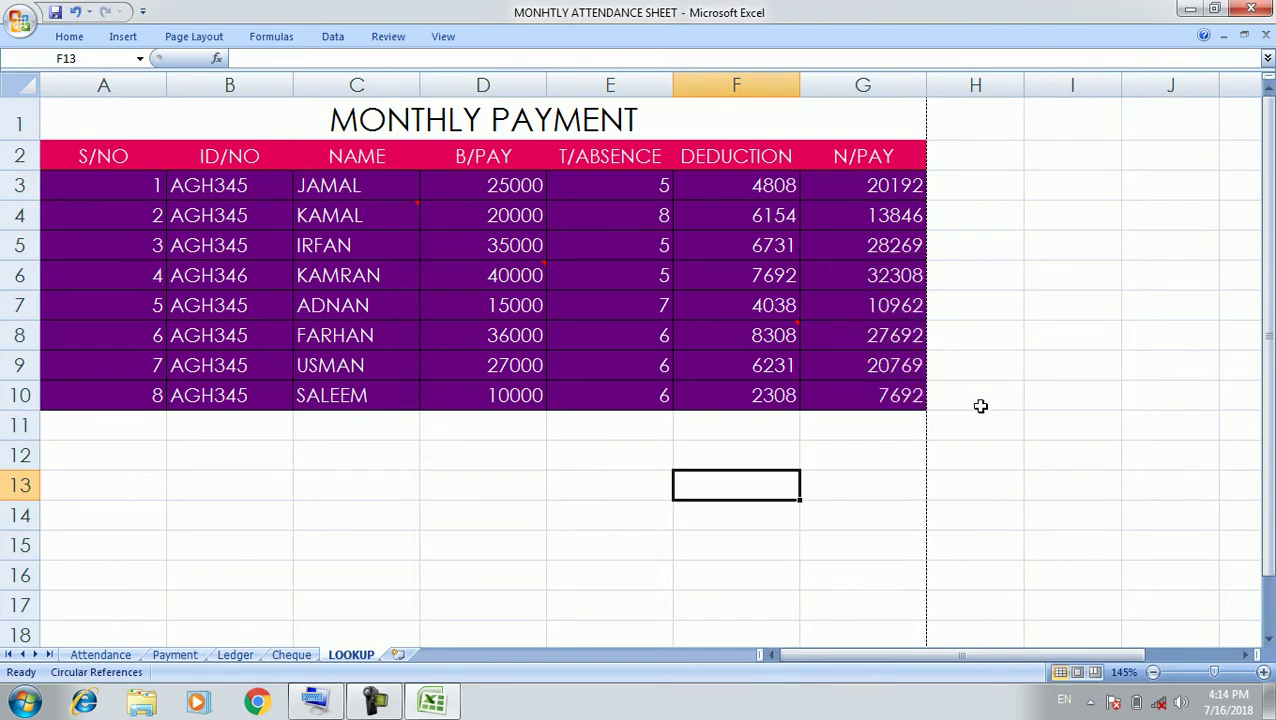
left_click(583, 514)
key("ctrl+s")
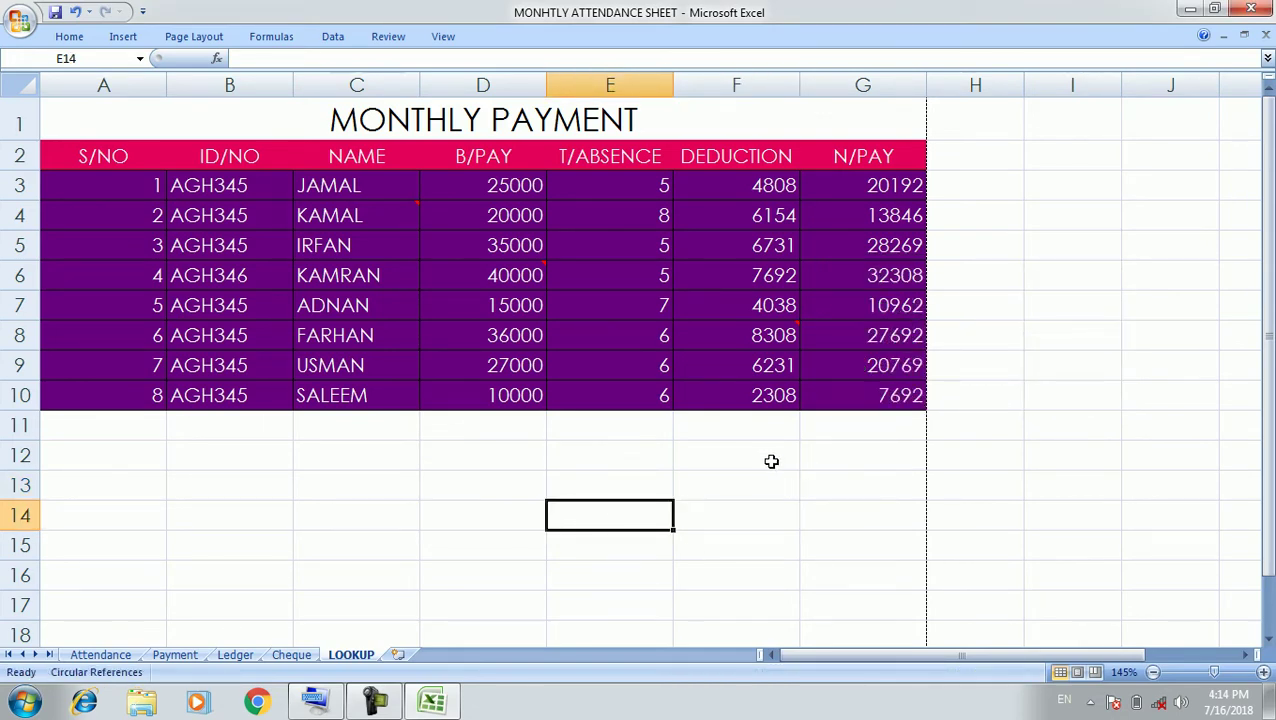
scroll(771, 461, "down", 6)
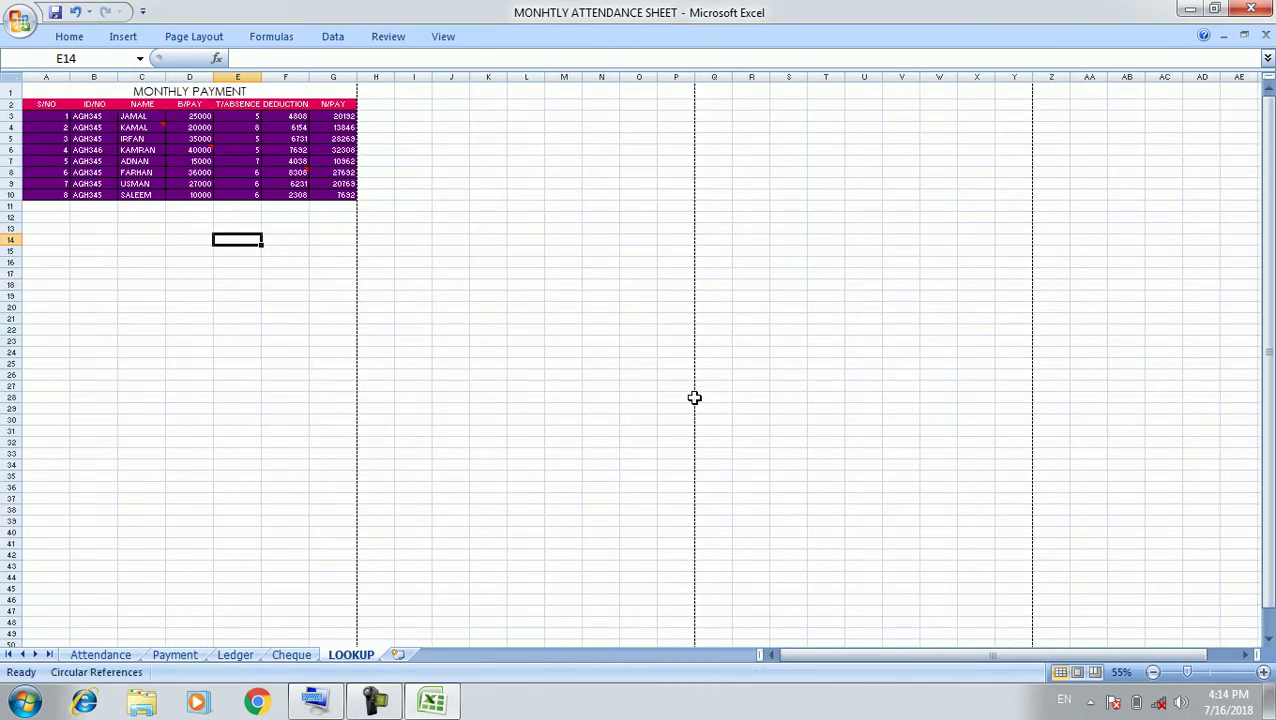
Show the saved custom view 'asdf', then select cell D13.
left_click(443, 36)
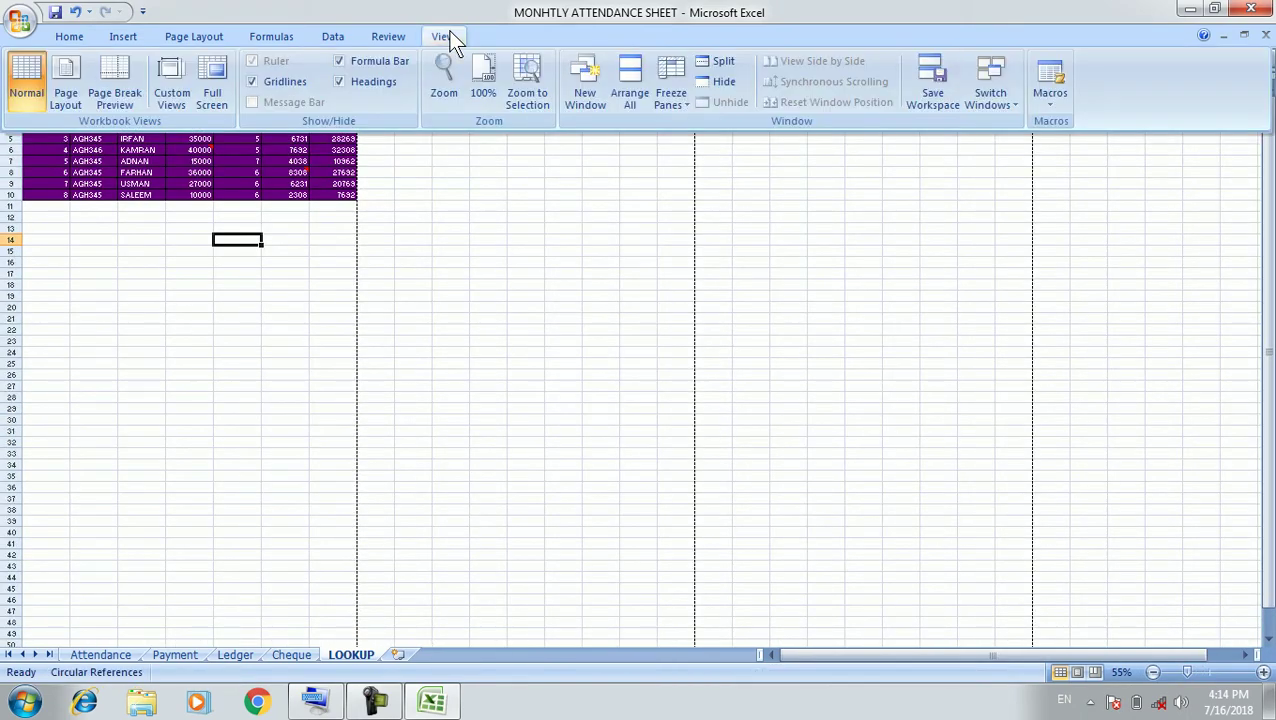
left_click(178, 95)
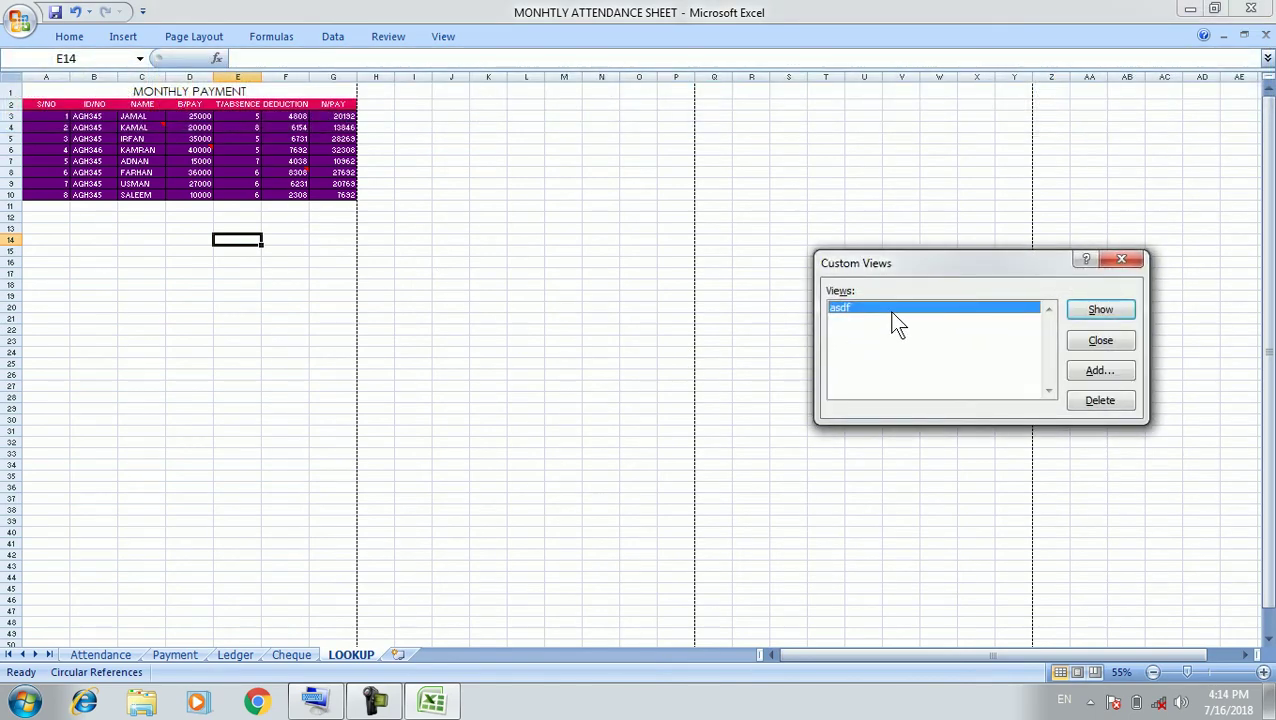
left_click(1100, 310)
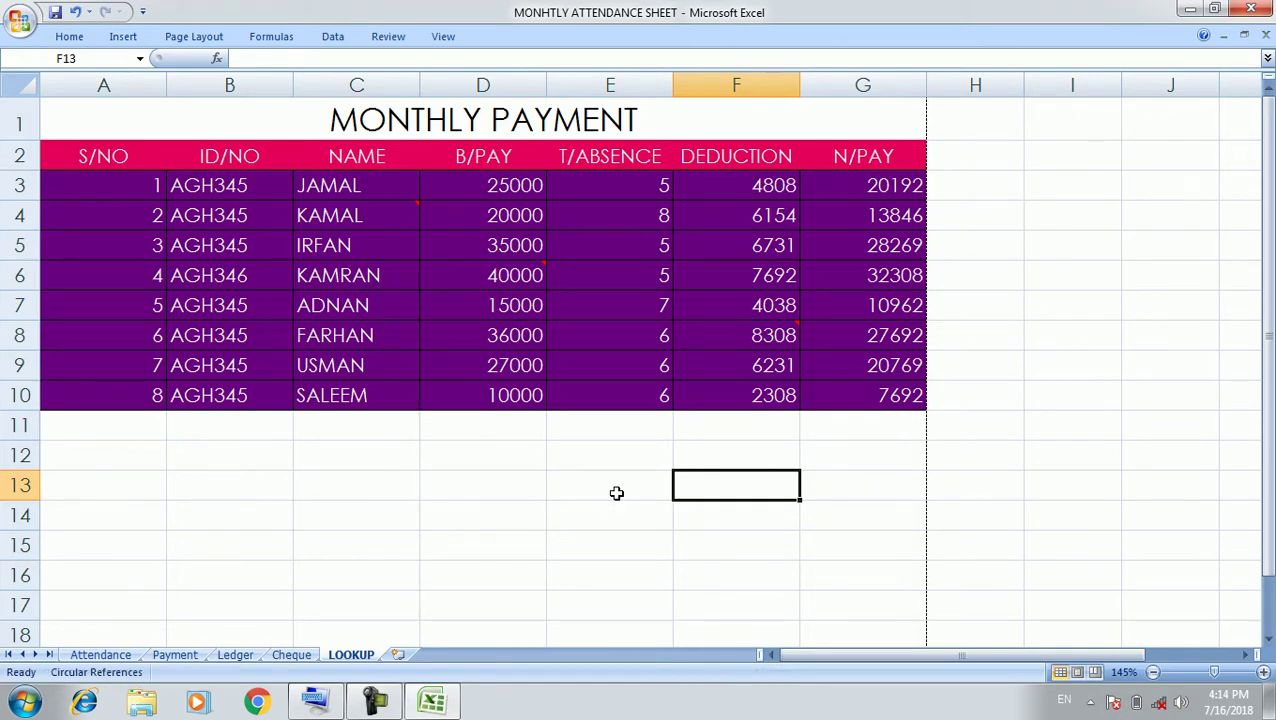
left_click(527, 488)
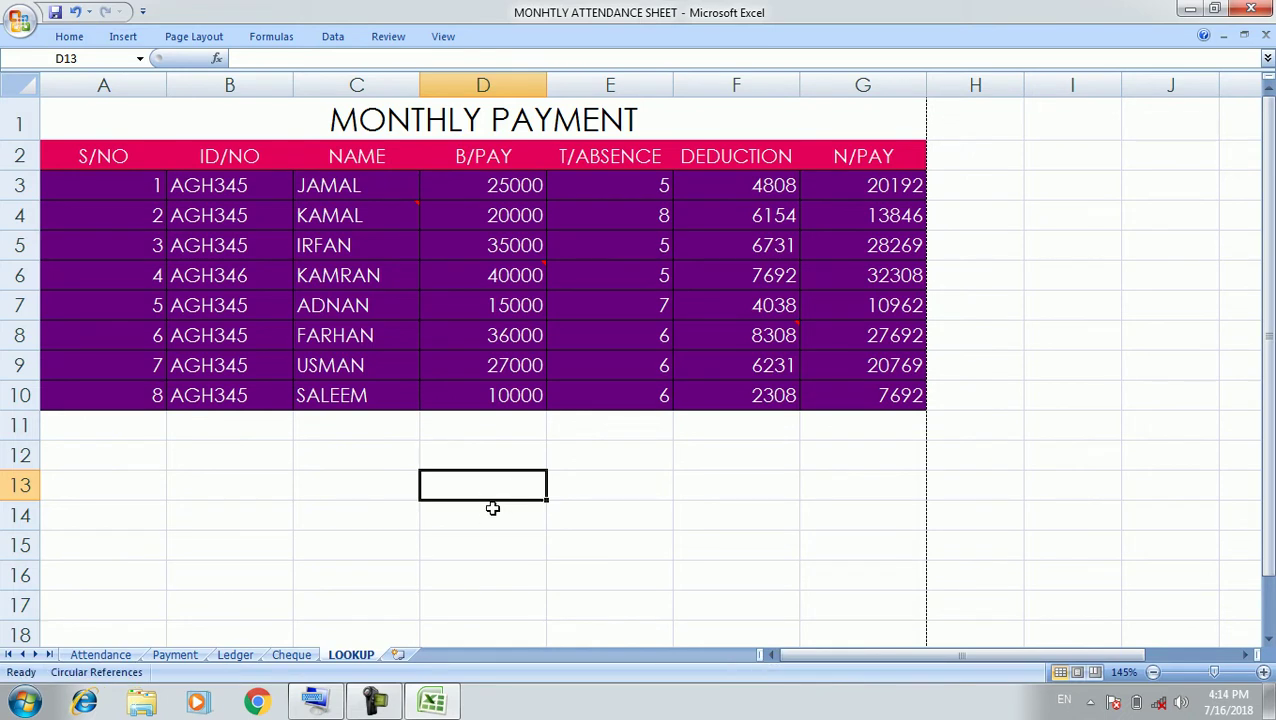
left_click(445, 37)
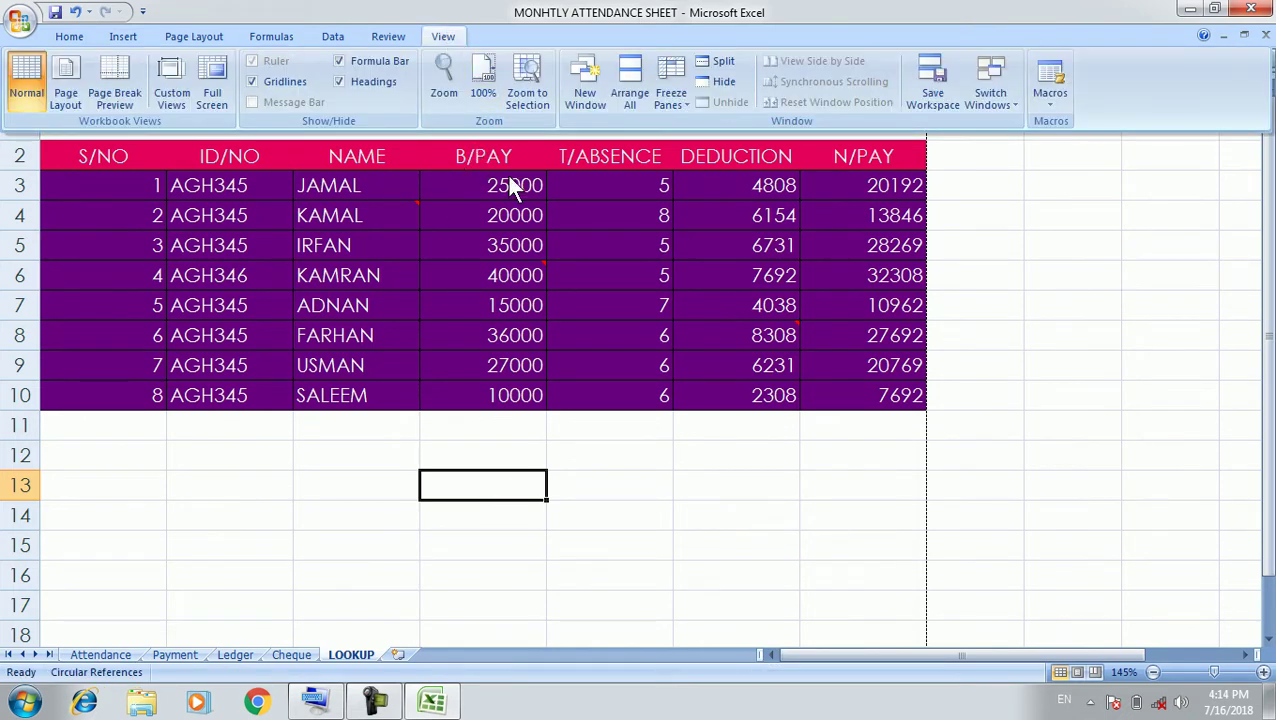
Toggle Full Screen view on and off, then select cell E13.
left_click(216, 105)
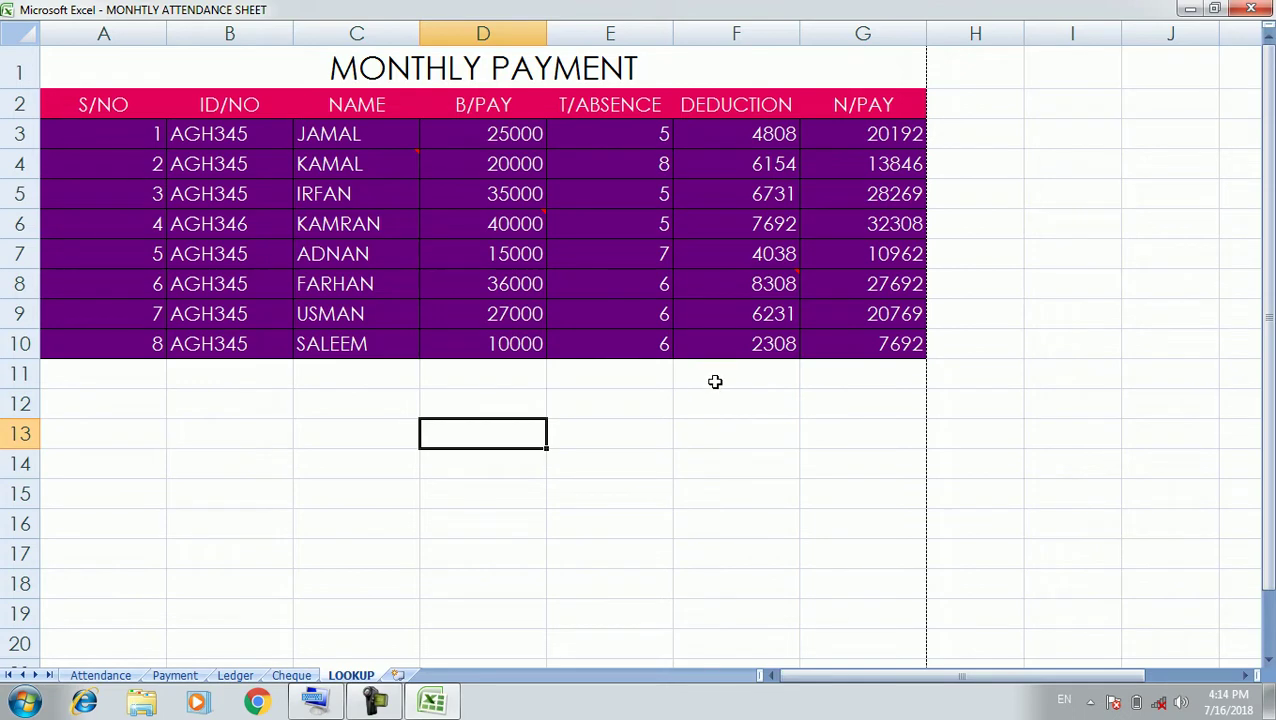
key("Escape")
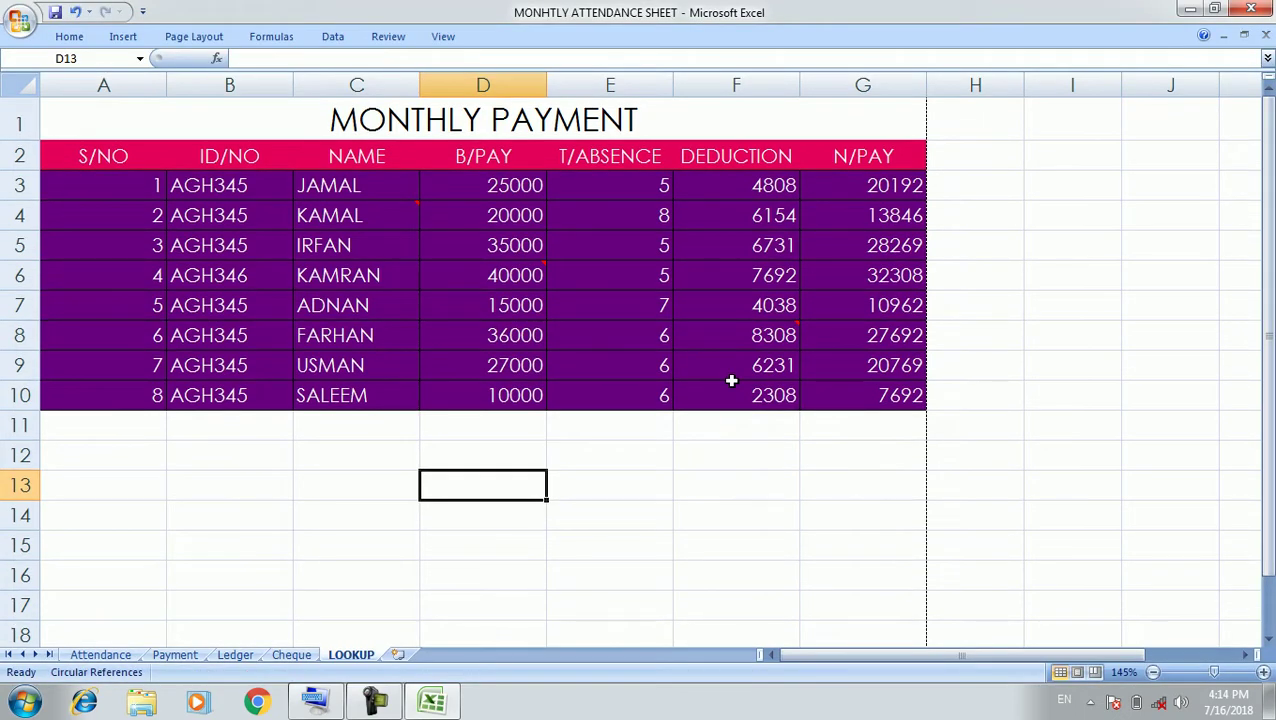
left_click(442, 42)
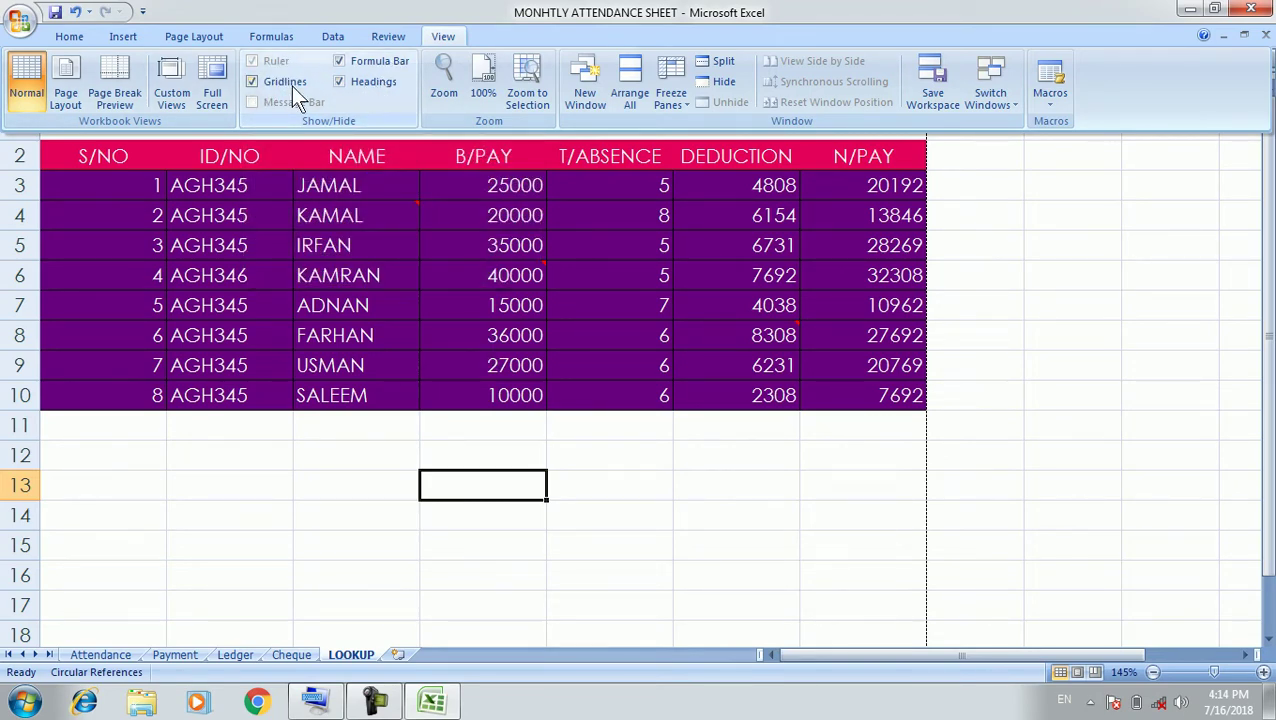
left_click(658, 505)
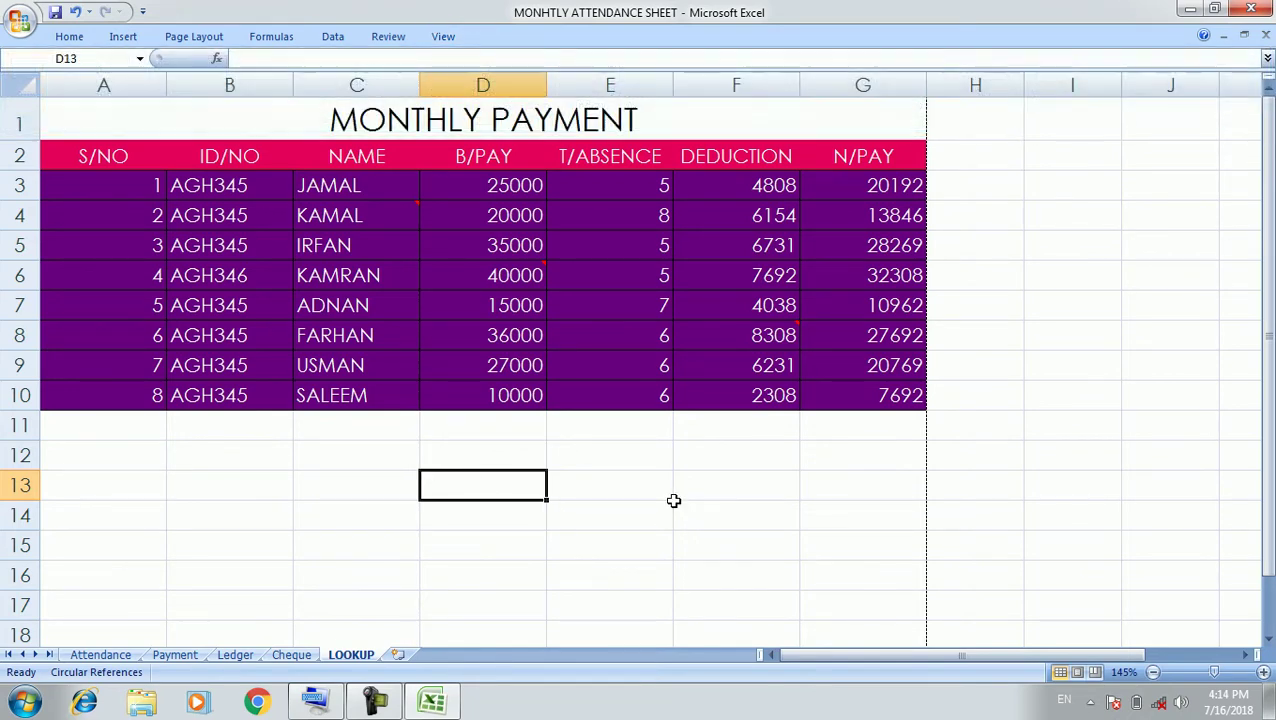
key("Return")
left_click(650, 495)
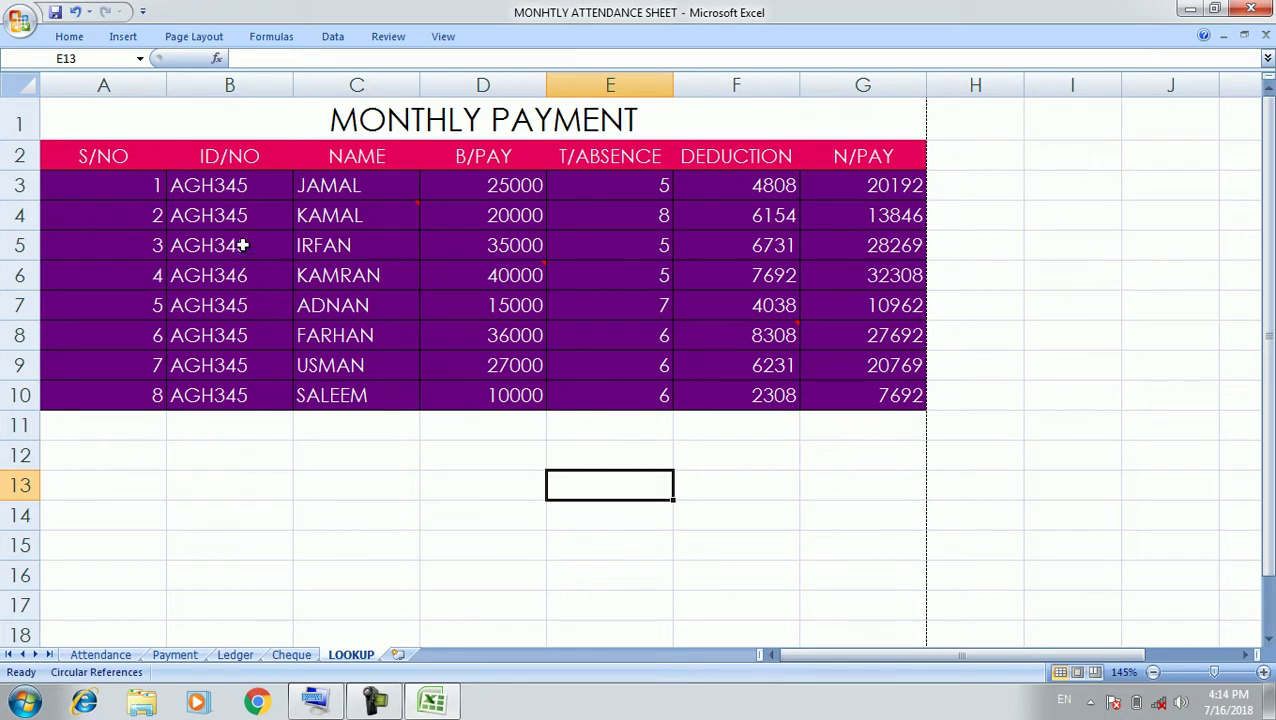
Keep the ribbon expanded, and toggle gridlines and the formula bar off and back on.
left_click(143, 11)
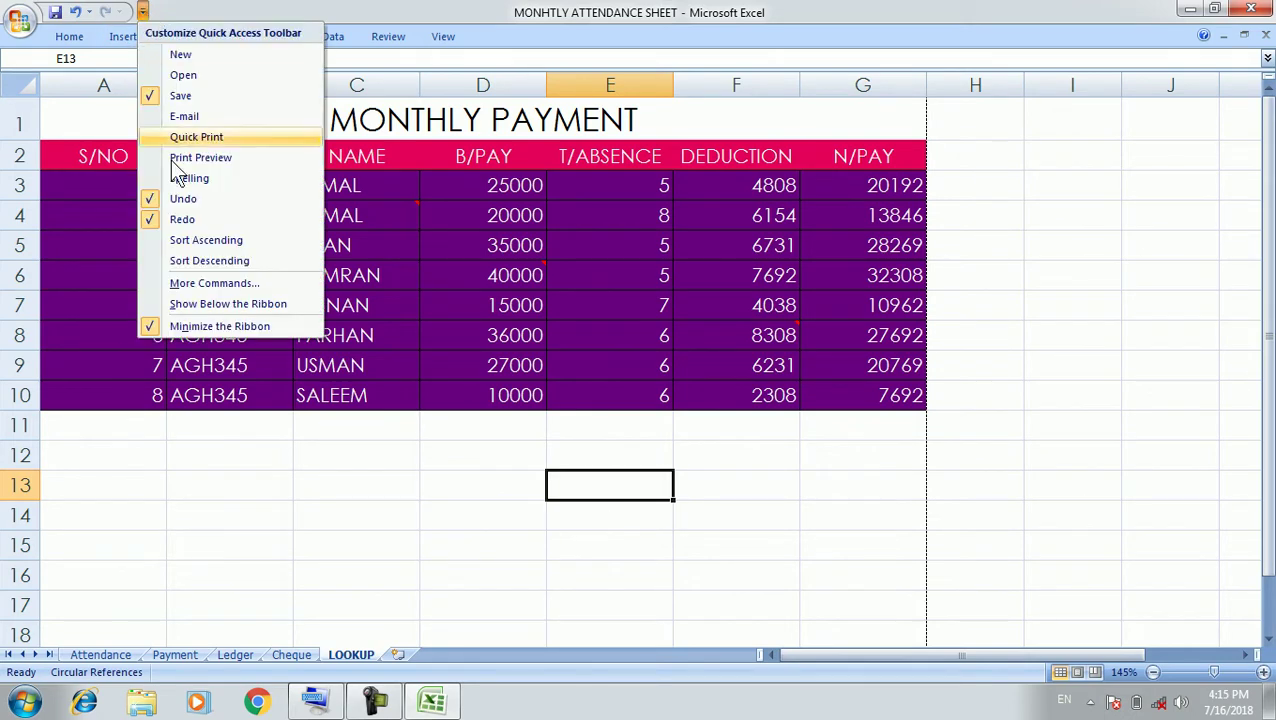
left_click(189, 326)
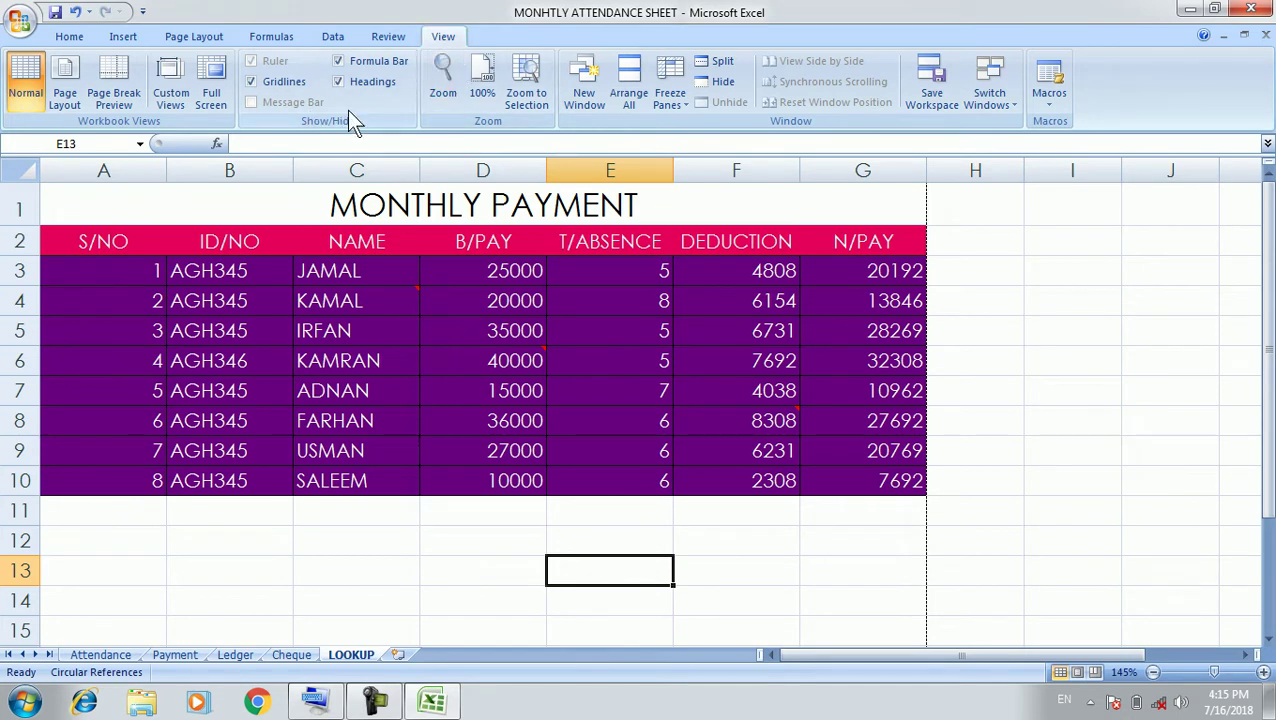
left_click(286, 82)
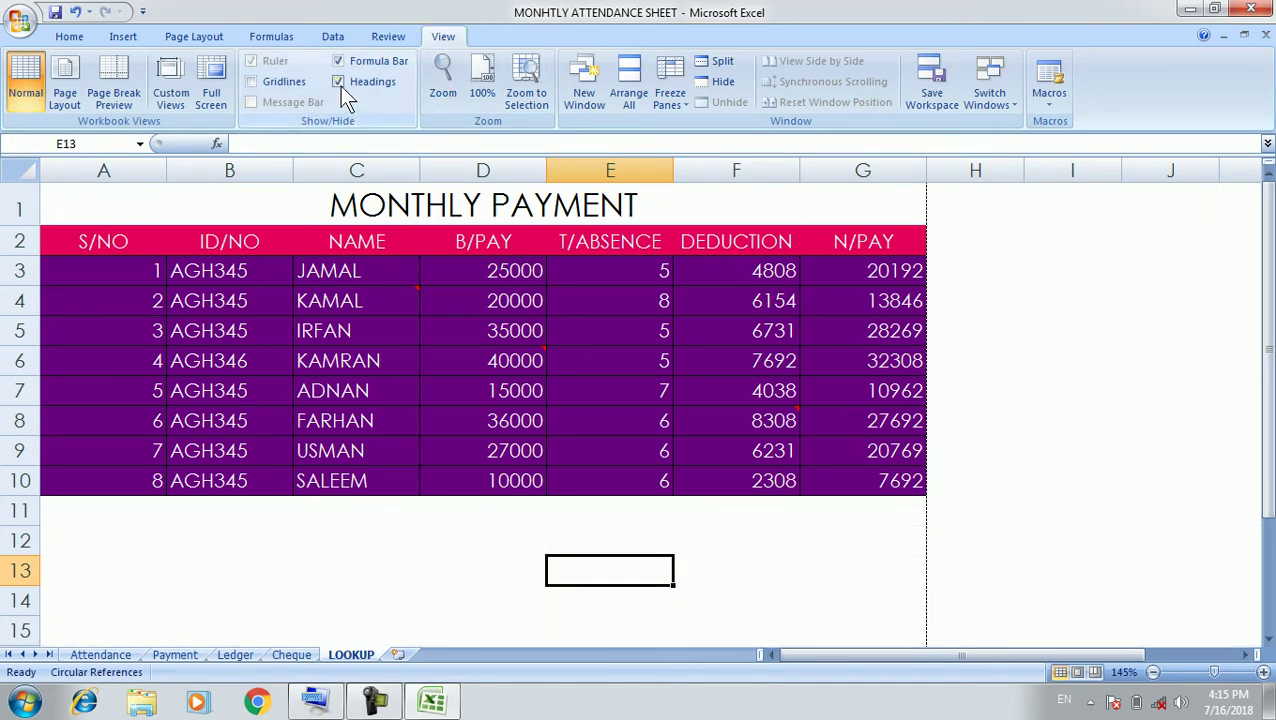
left_click(262, 82)
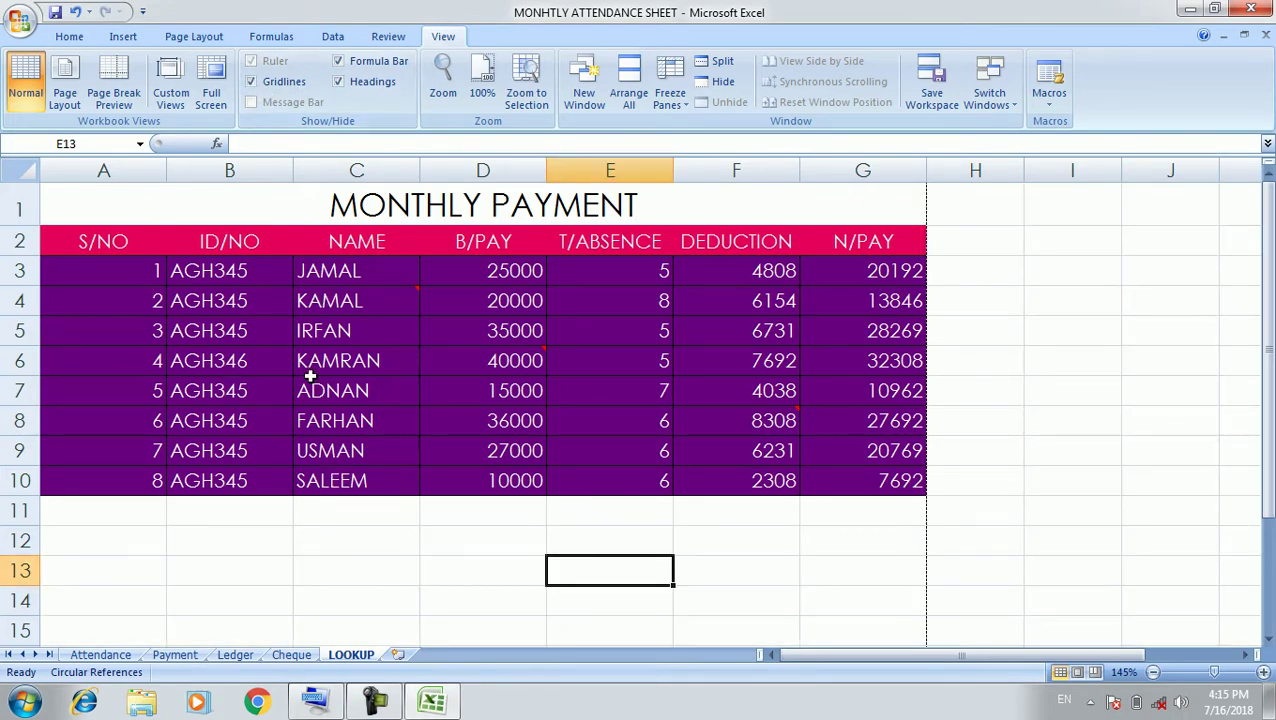
left_click(339, 61)
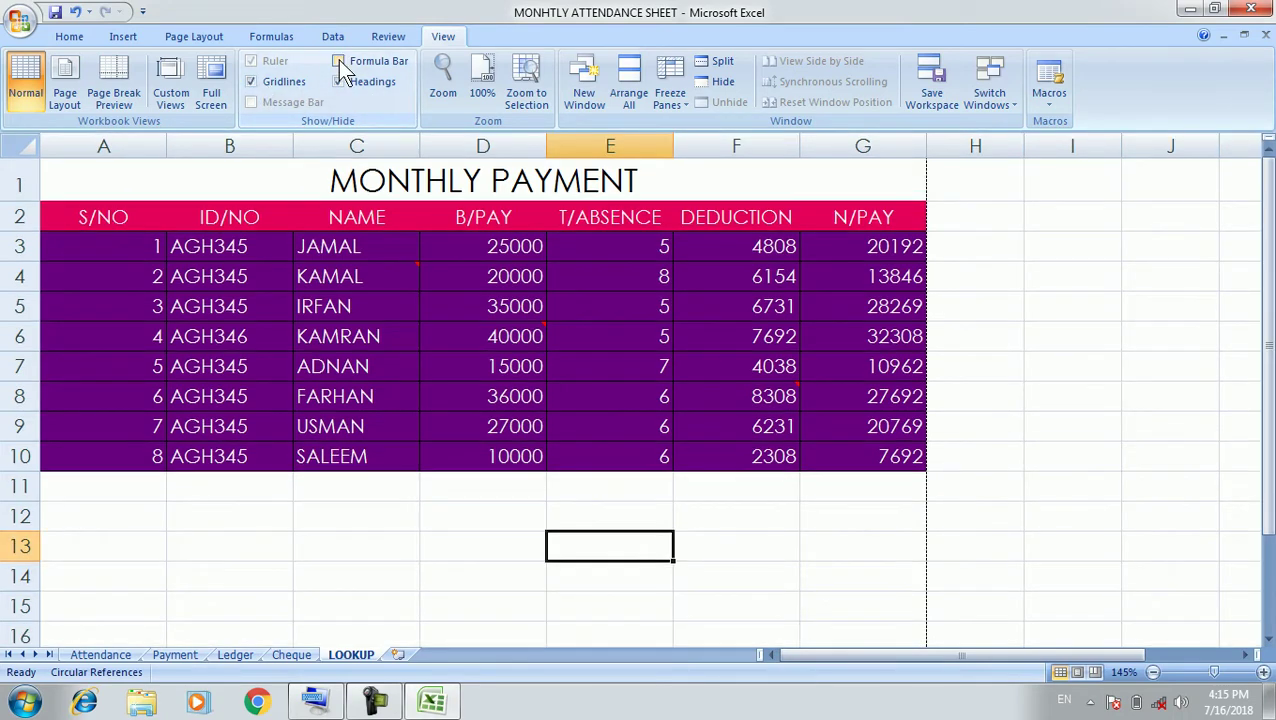
left_click(339, 61)
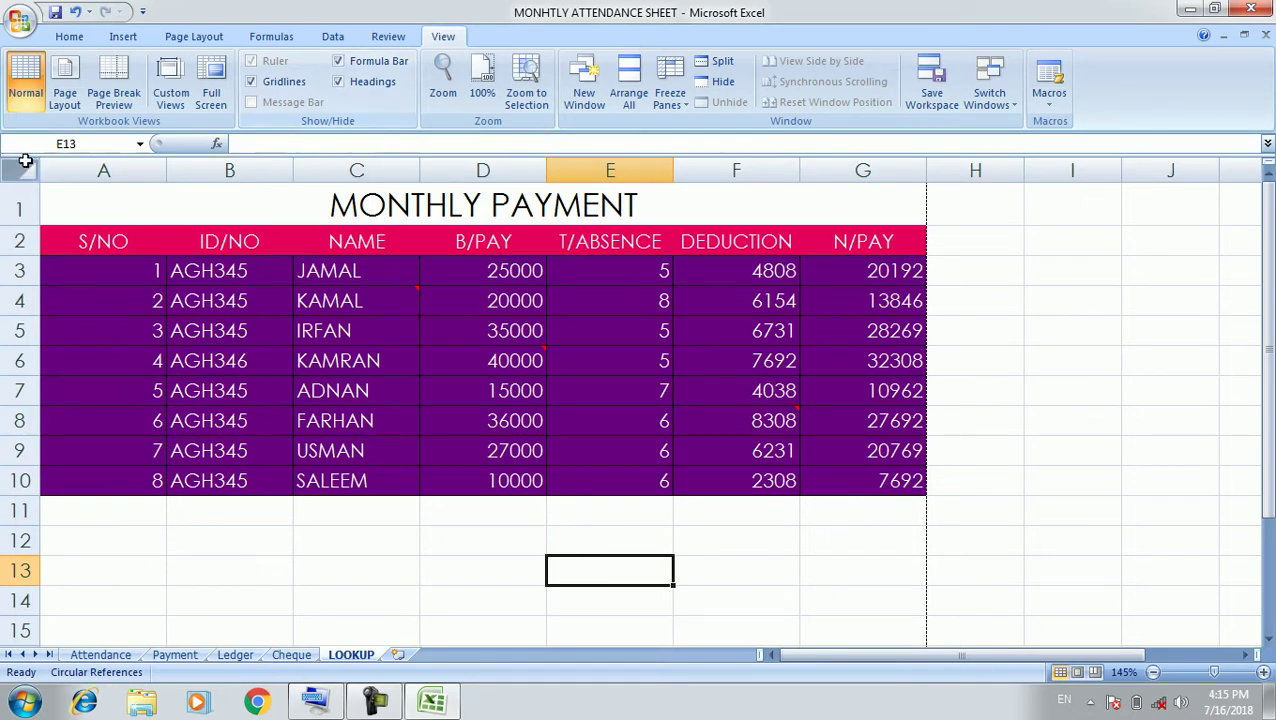
Toggle row and column headings off and on, then cancel the Zoom dialog.
left_click(339, 82)
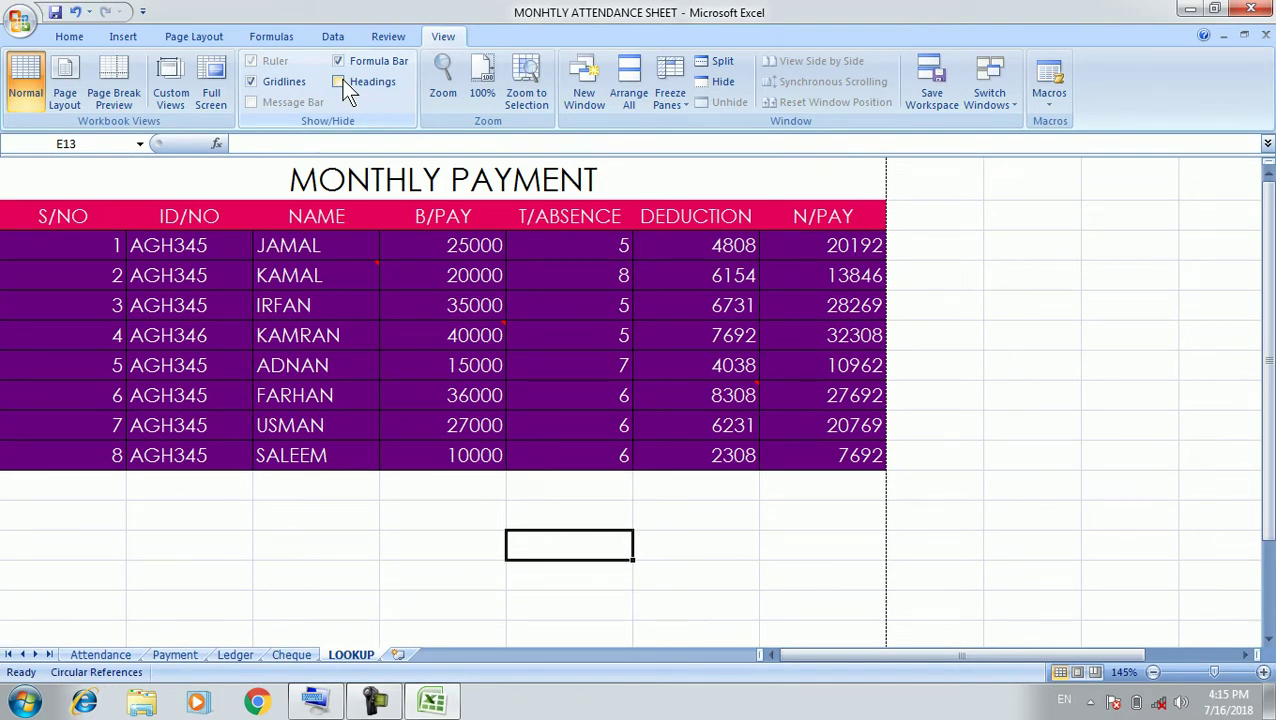
left_click(340, 82)
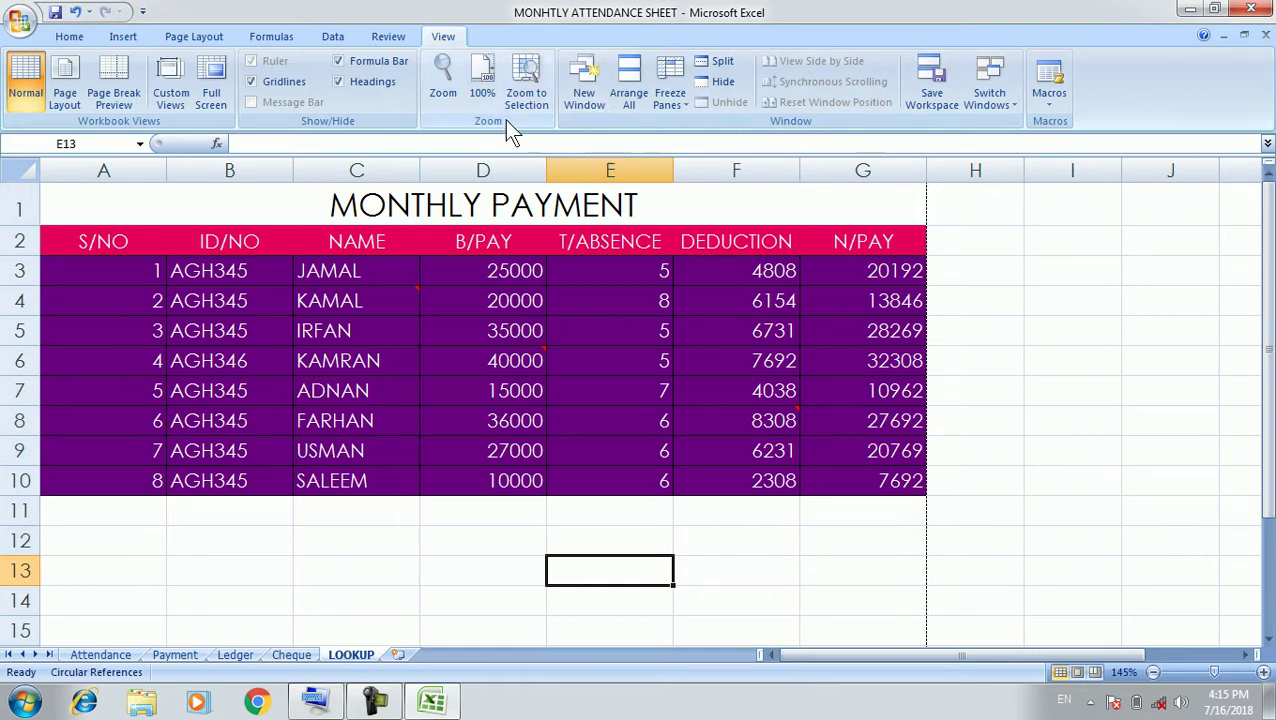
left_click(451, 94)
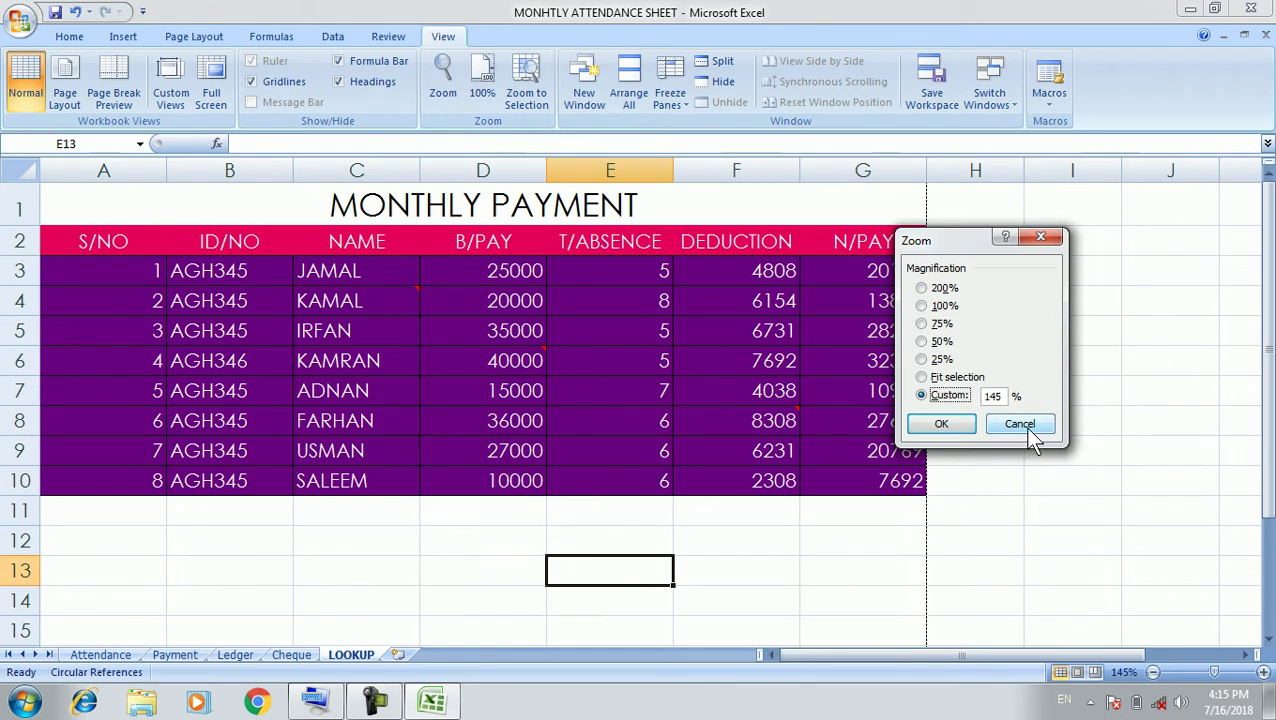
left_click(1029, 431)
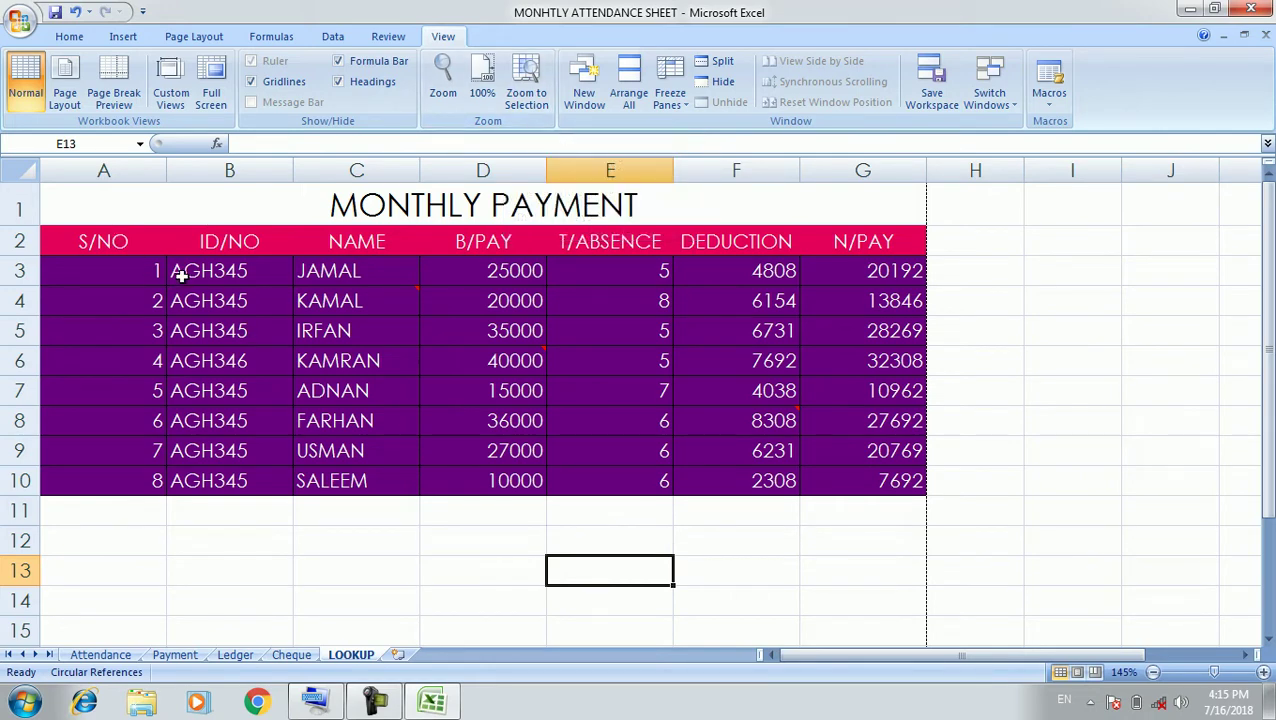
Zoom to the selected ID/NO and NAME range B3:C10, then reset zoom to 100%.
left_click_drag(178, 272, 362, 481)
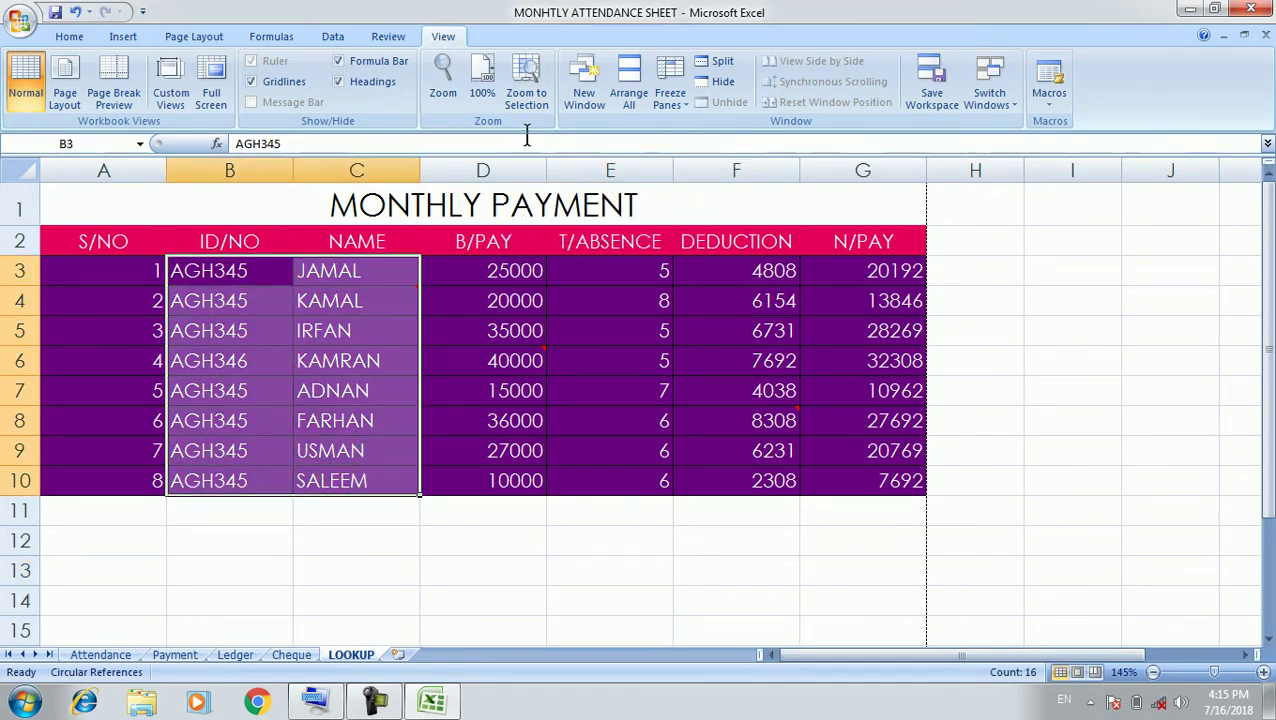
left_click(526, 92)
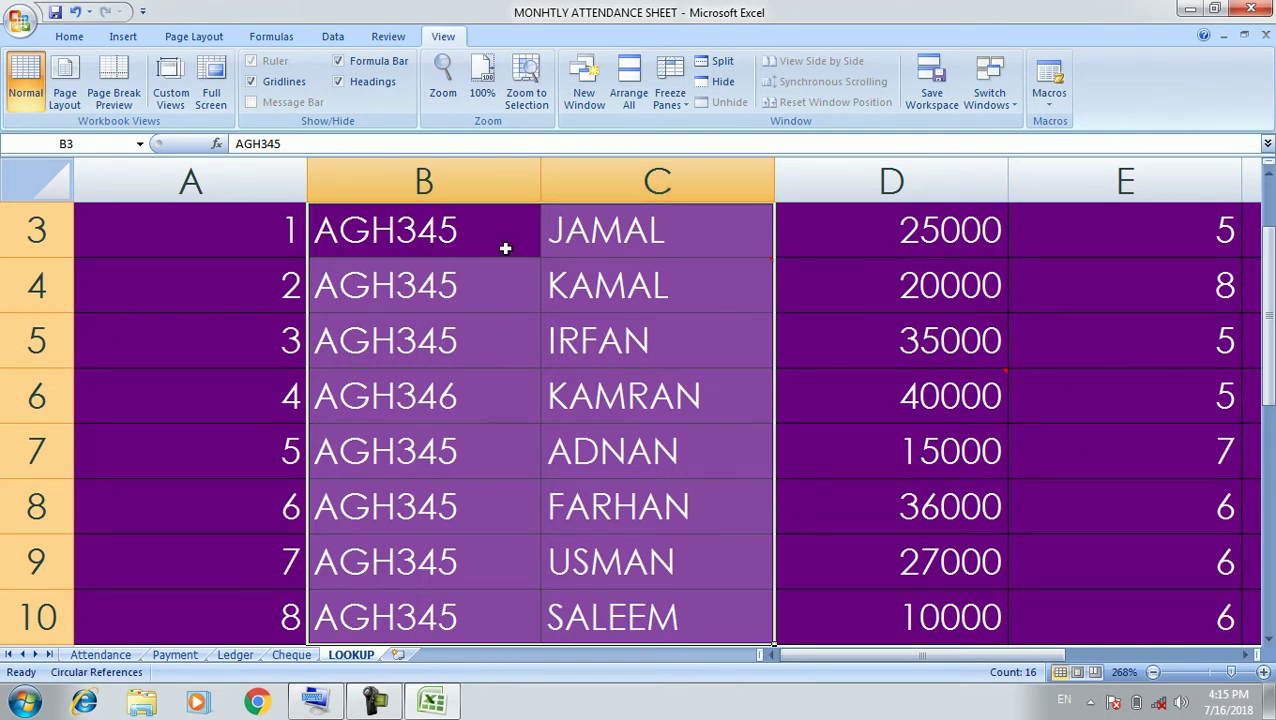
left_click(485, 92)
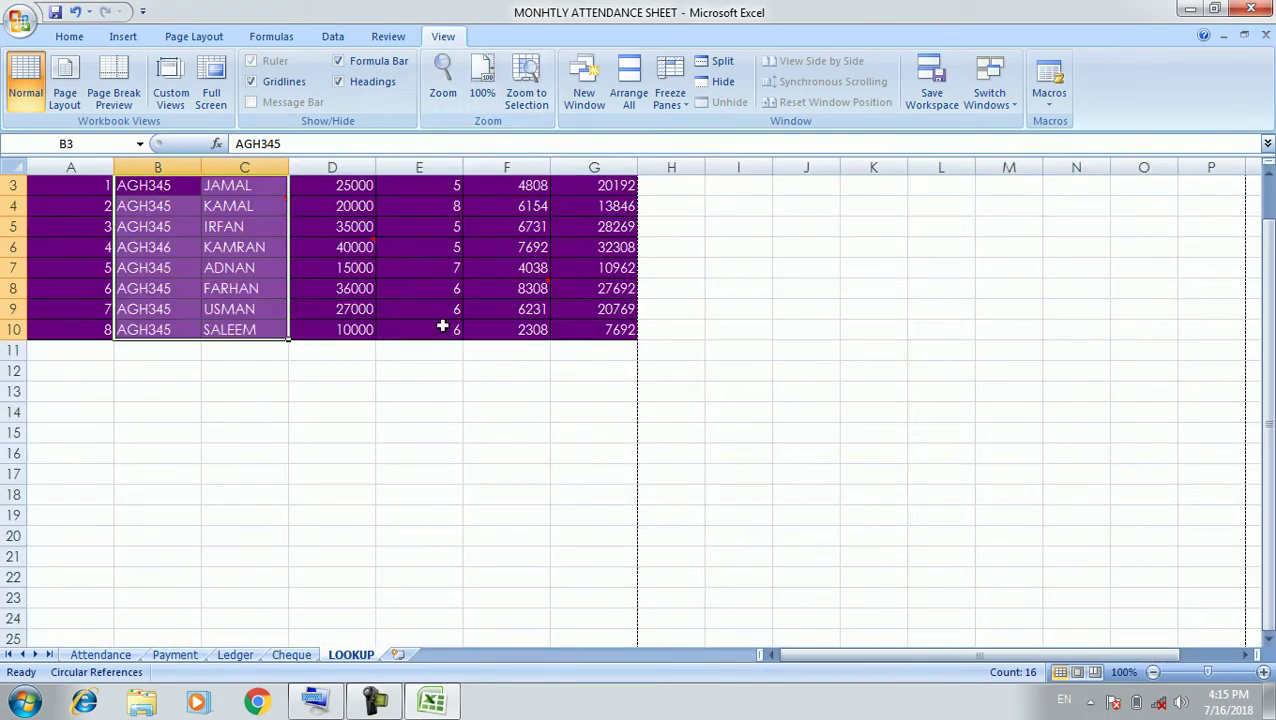
left_click(450, 104)
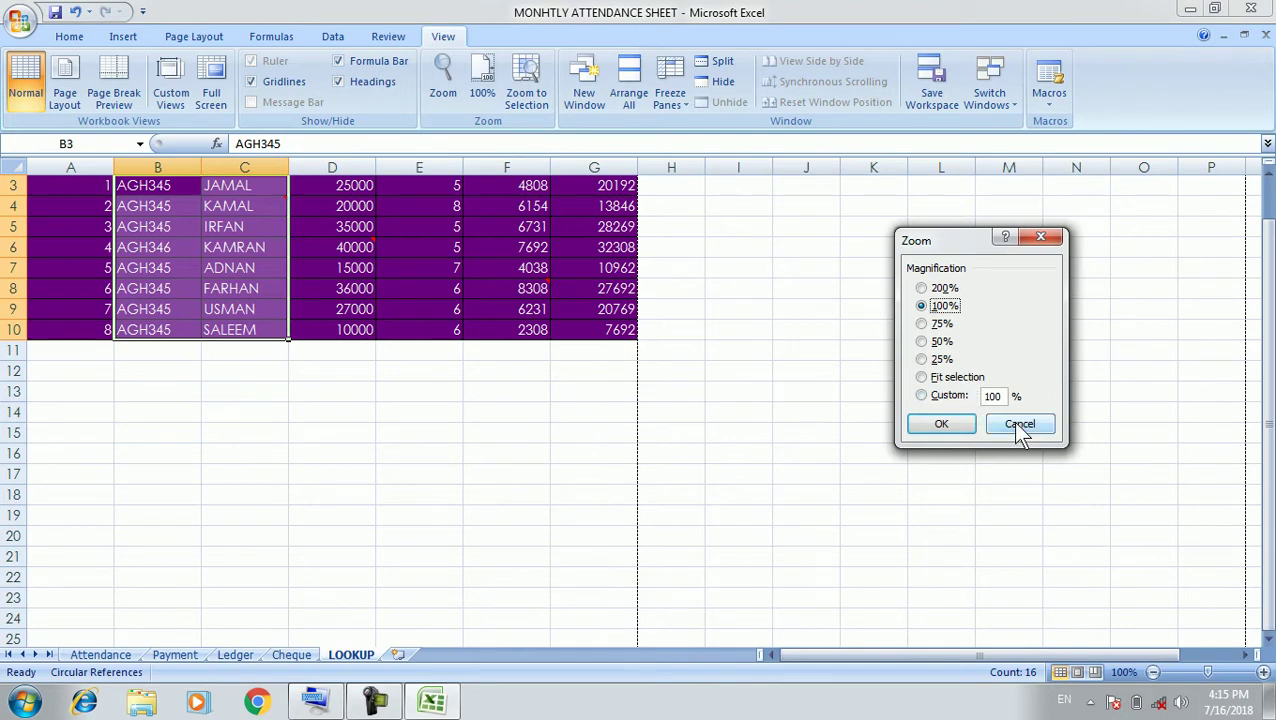
left_click(1018, 424)
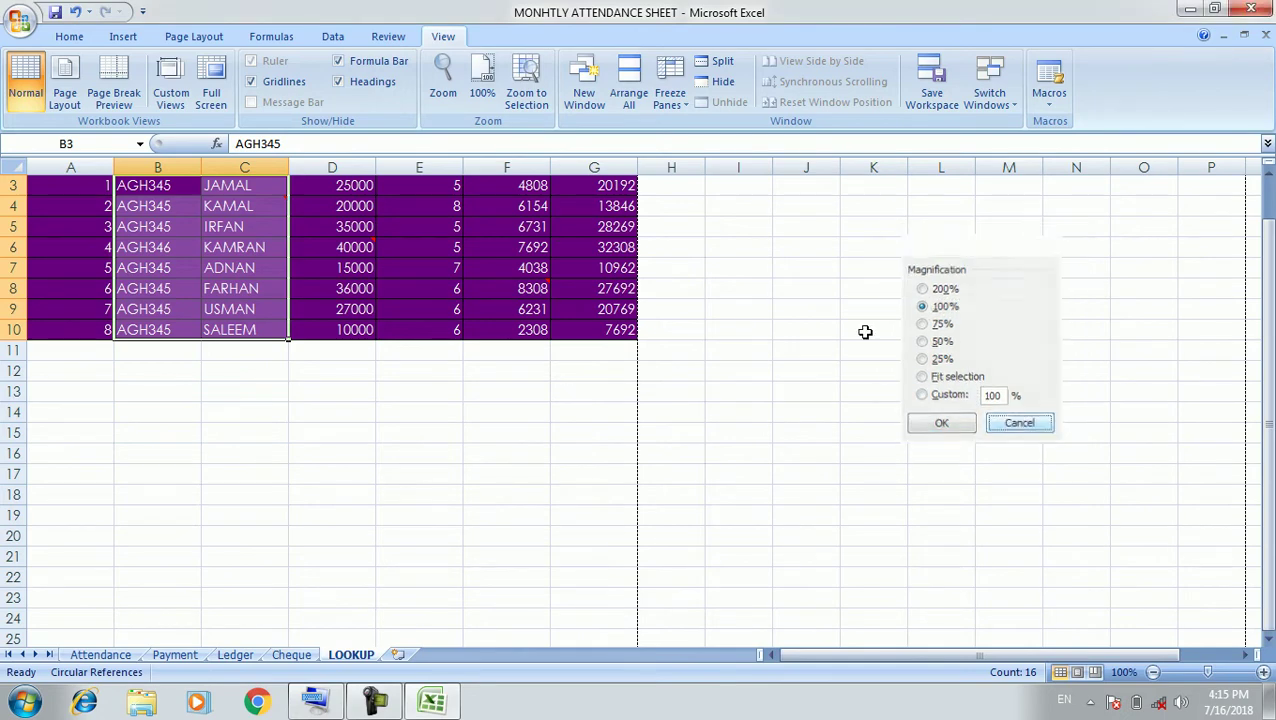
left_click(181, 452)
Select the whole table A1:G10 and zoom to fit it in the window.
scroll(183, 455, "up", 1)
left_click_drag(134, 189, 245, 372)
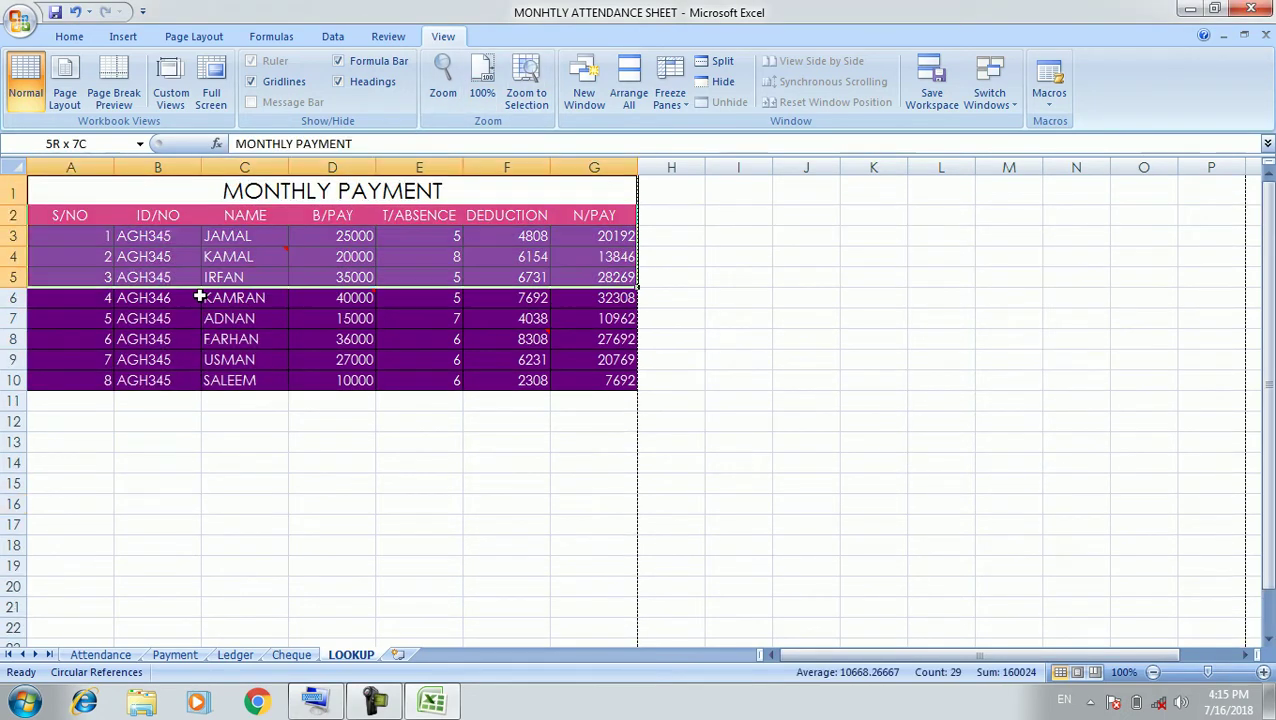
left_click(540, 112)
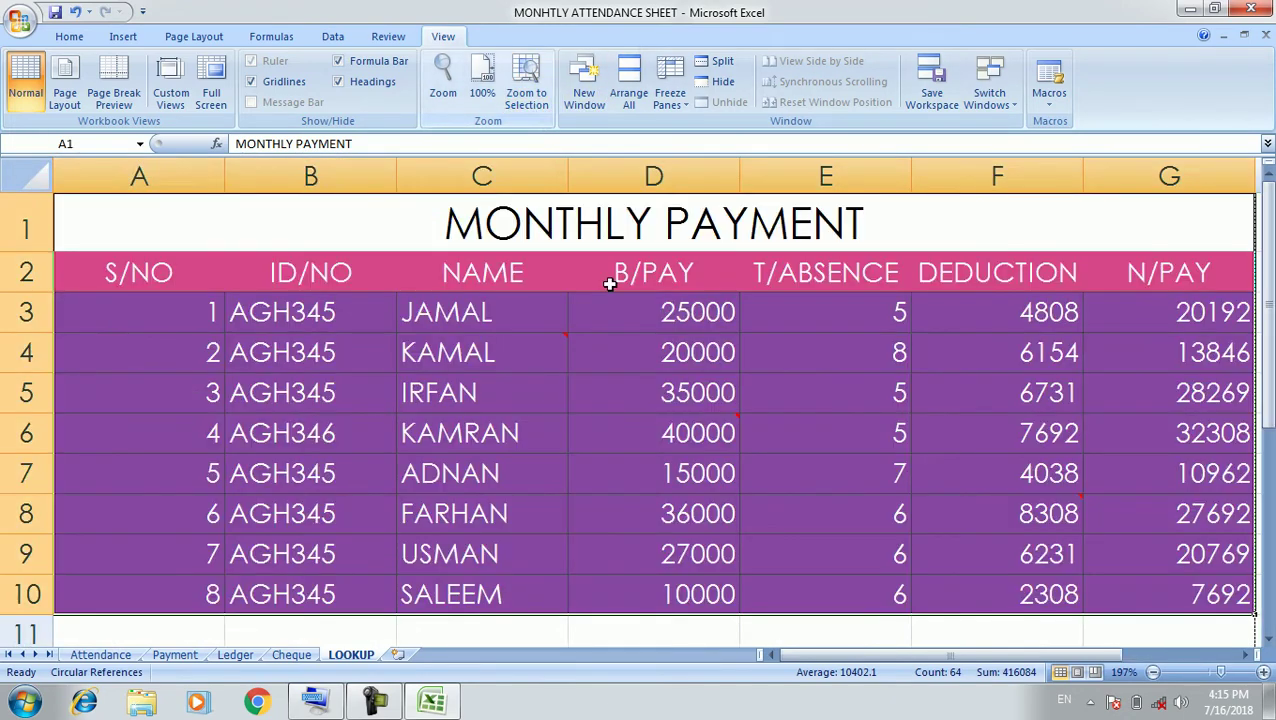
left_click(835, 447)
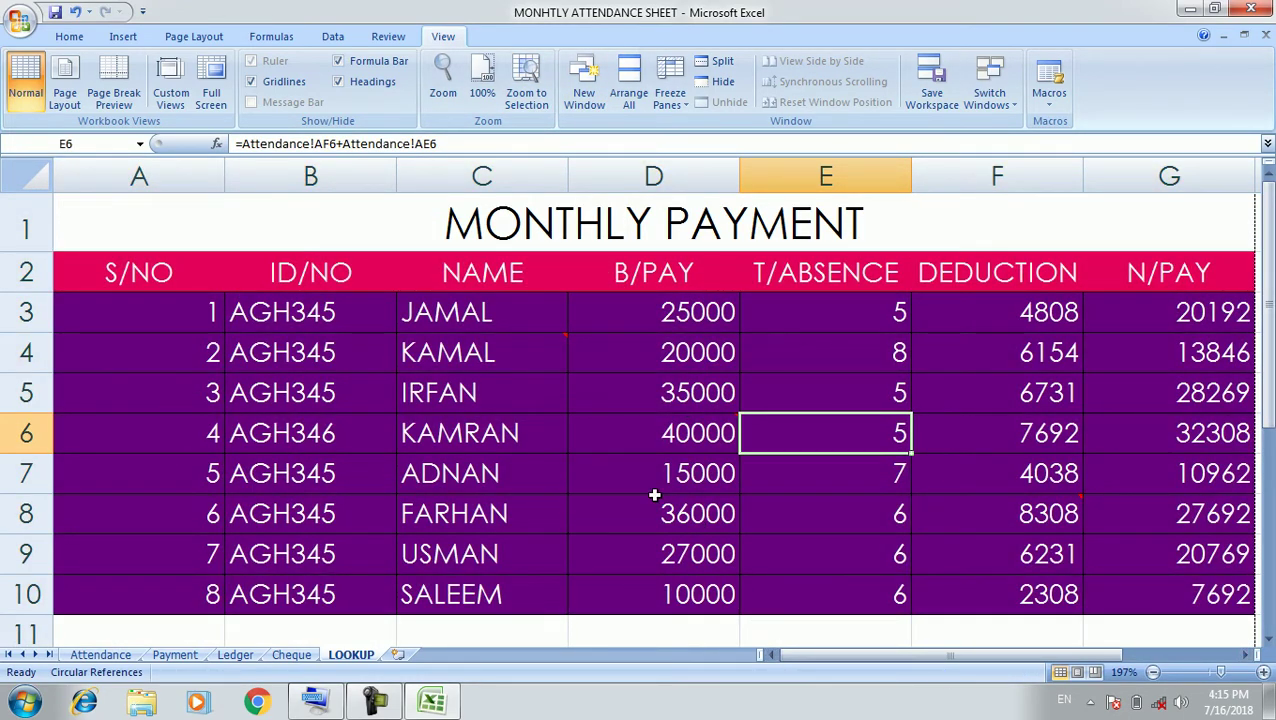
Apply the asdf custom view to restore the 145% layout, then select cells E13 and D12.
left_click(170, 85)
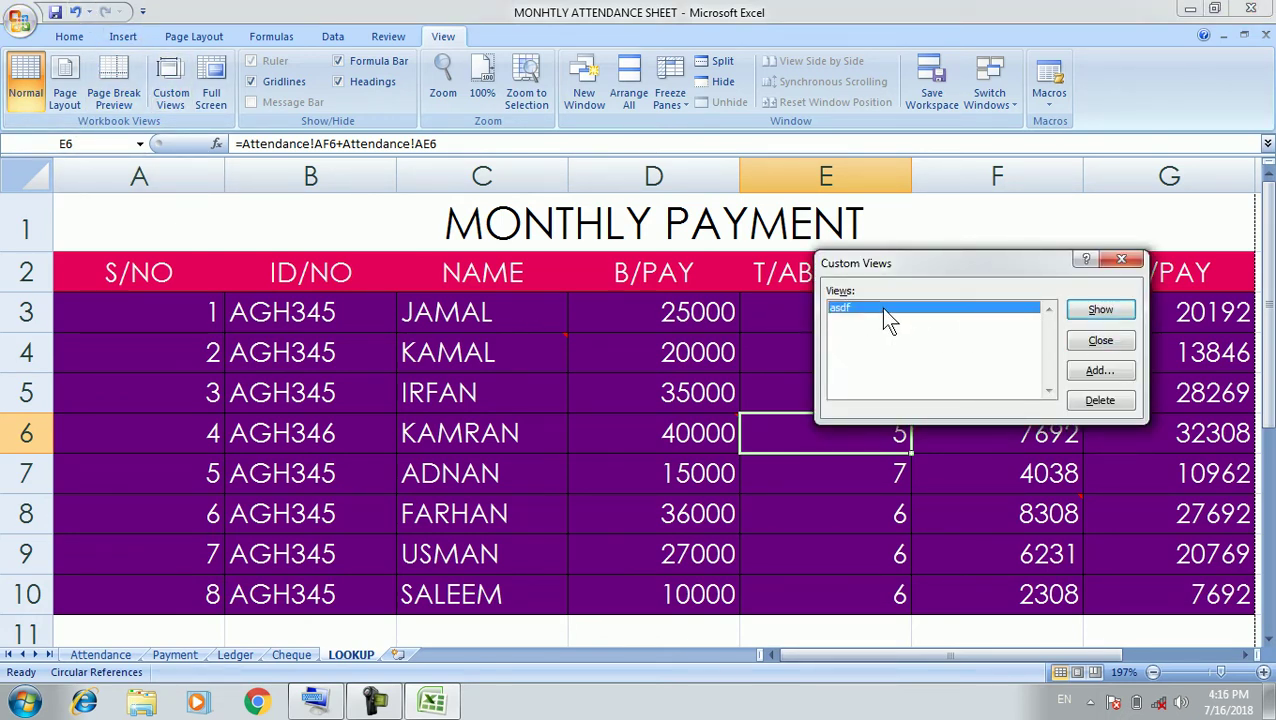
left_click(1100, 311)
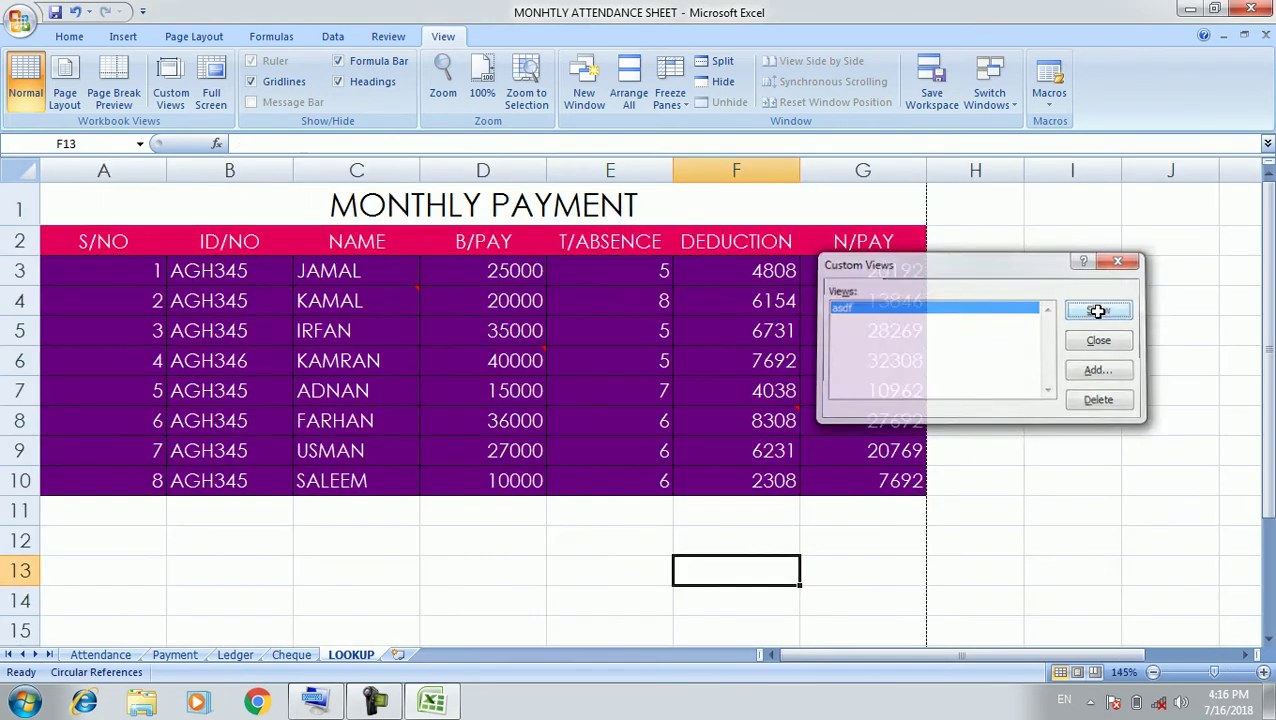
left_click(575, 562)
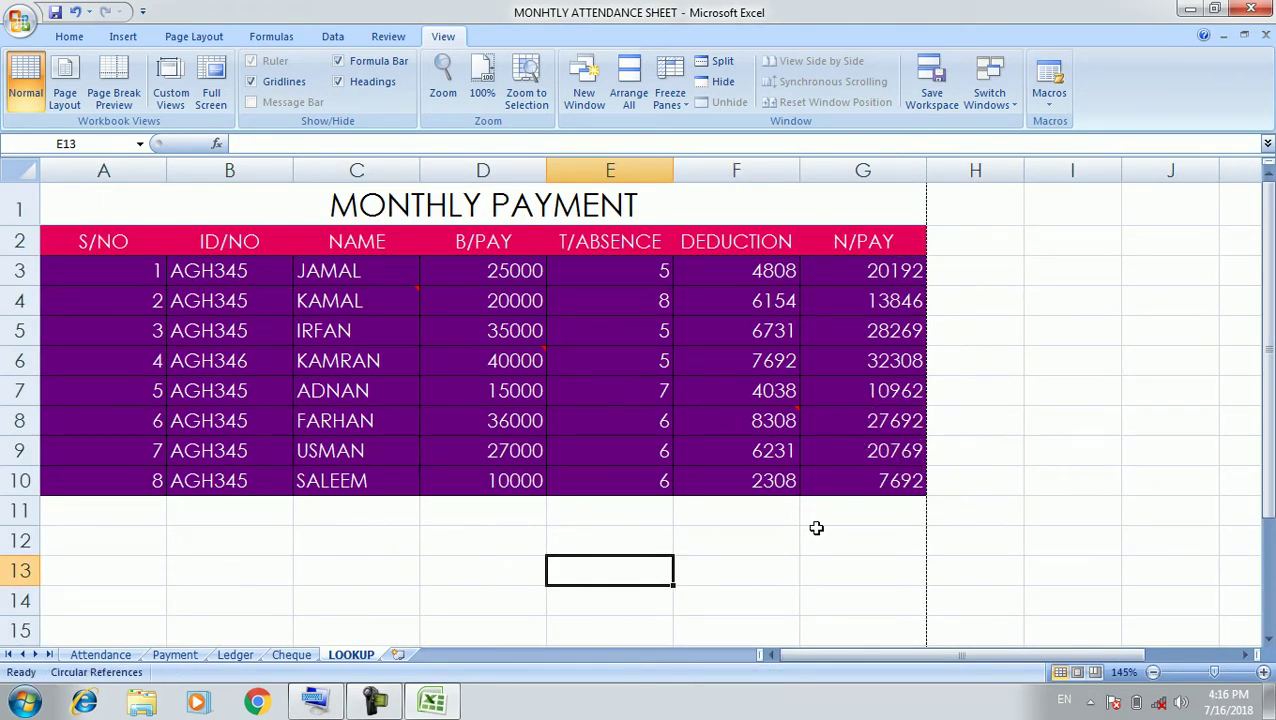
left_click(449, 540)
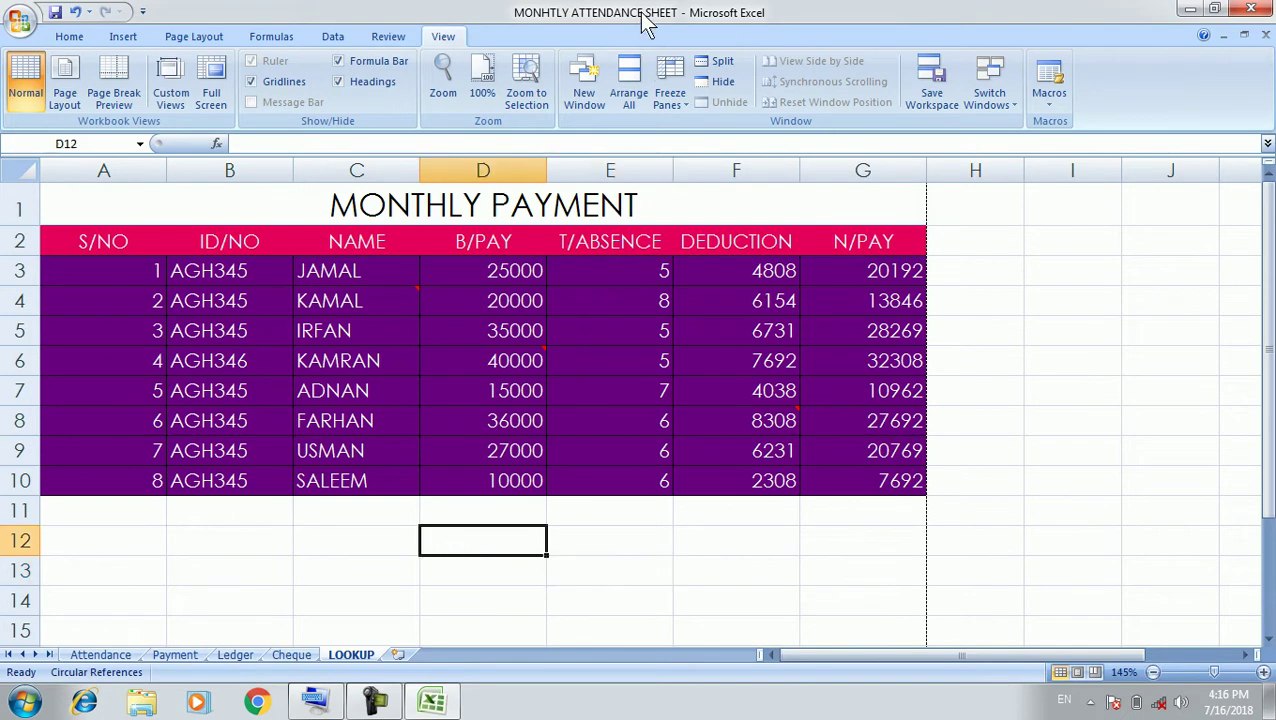
Open second and third windows of the workbook, check the window list, and save.
left_click(582, 108)
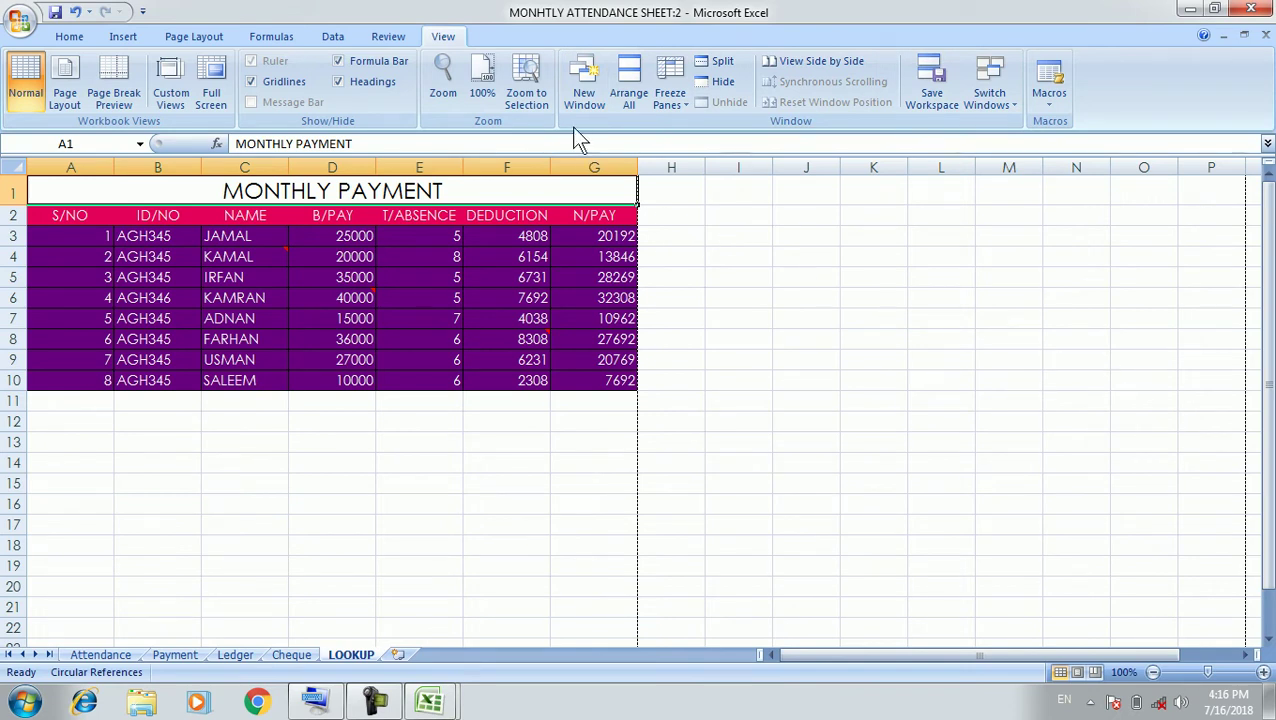
left_click(583, 104)
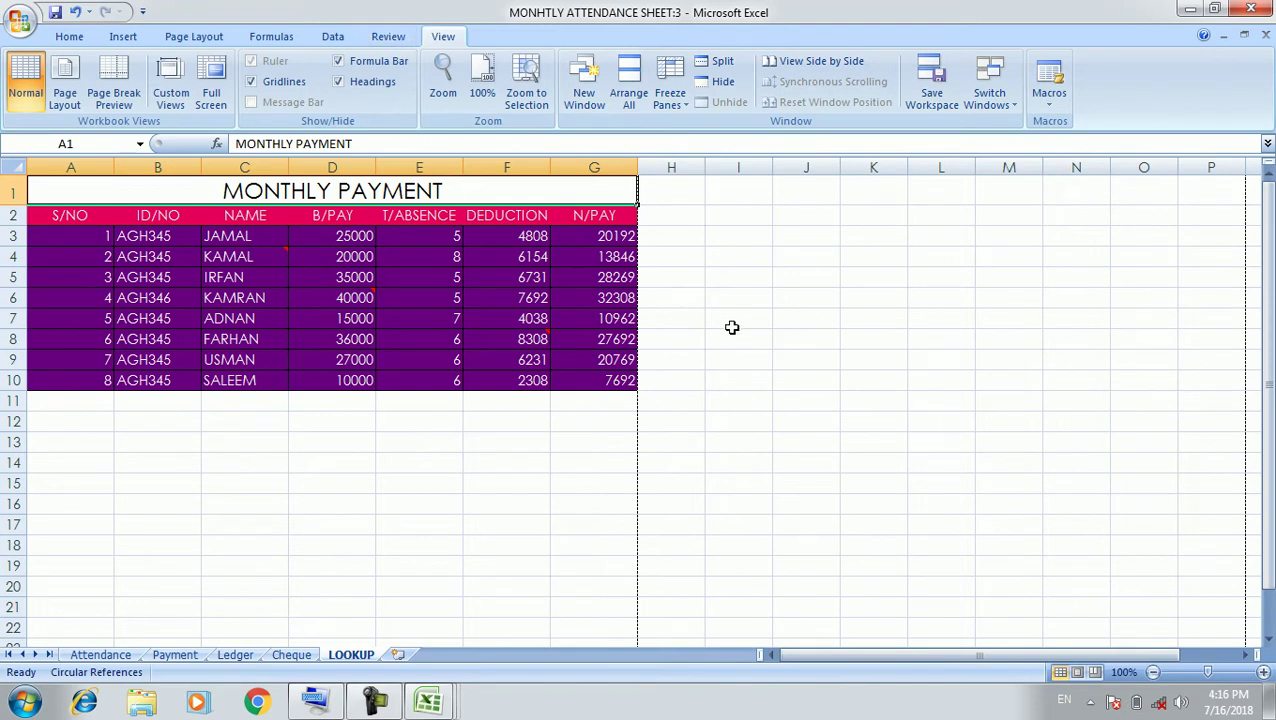
key("alt+w")
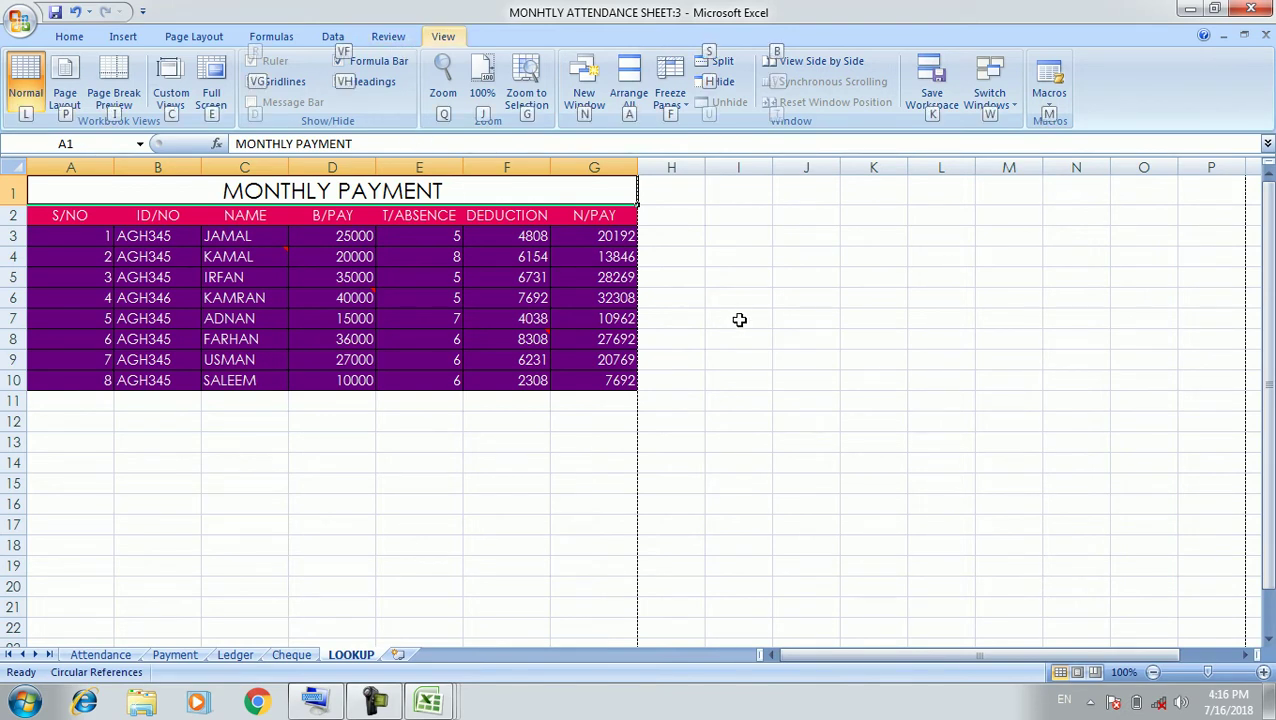
key("alt")
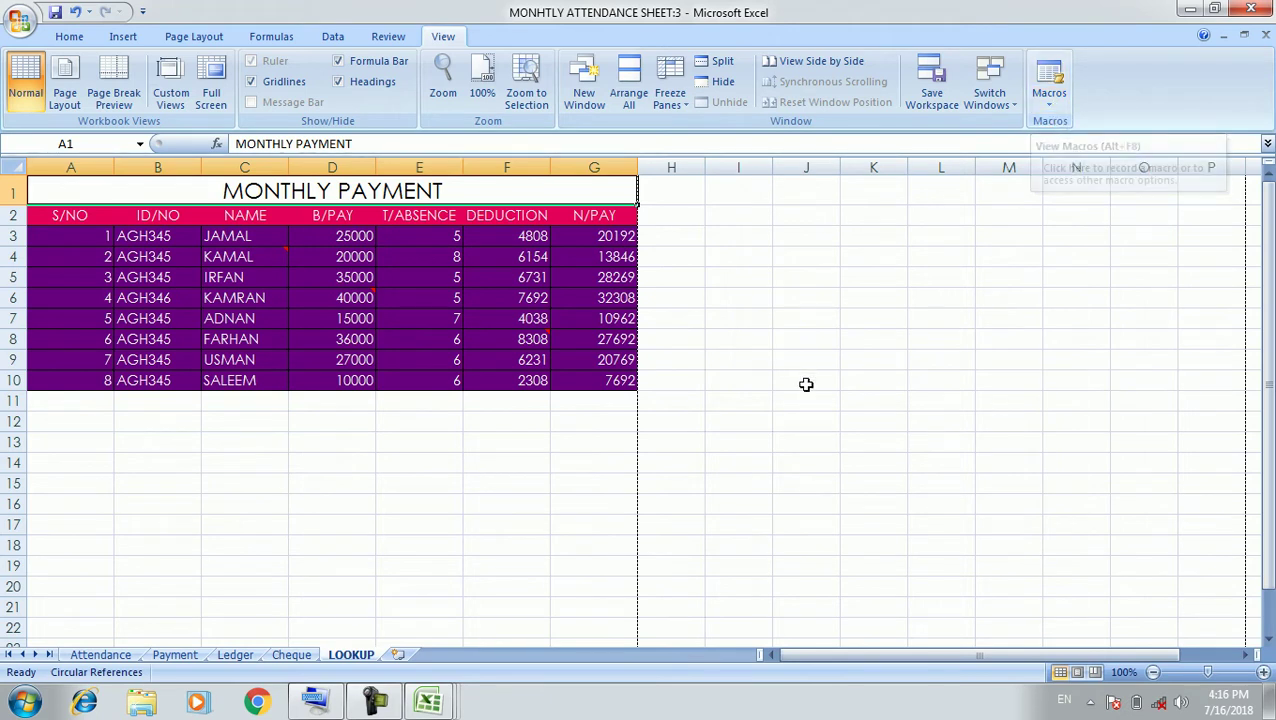
left_click(1000, 107)
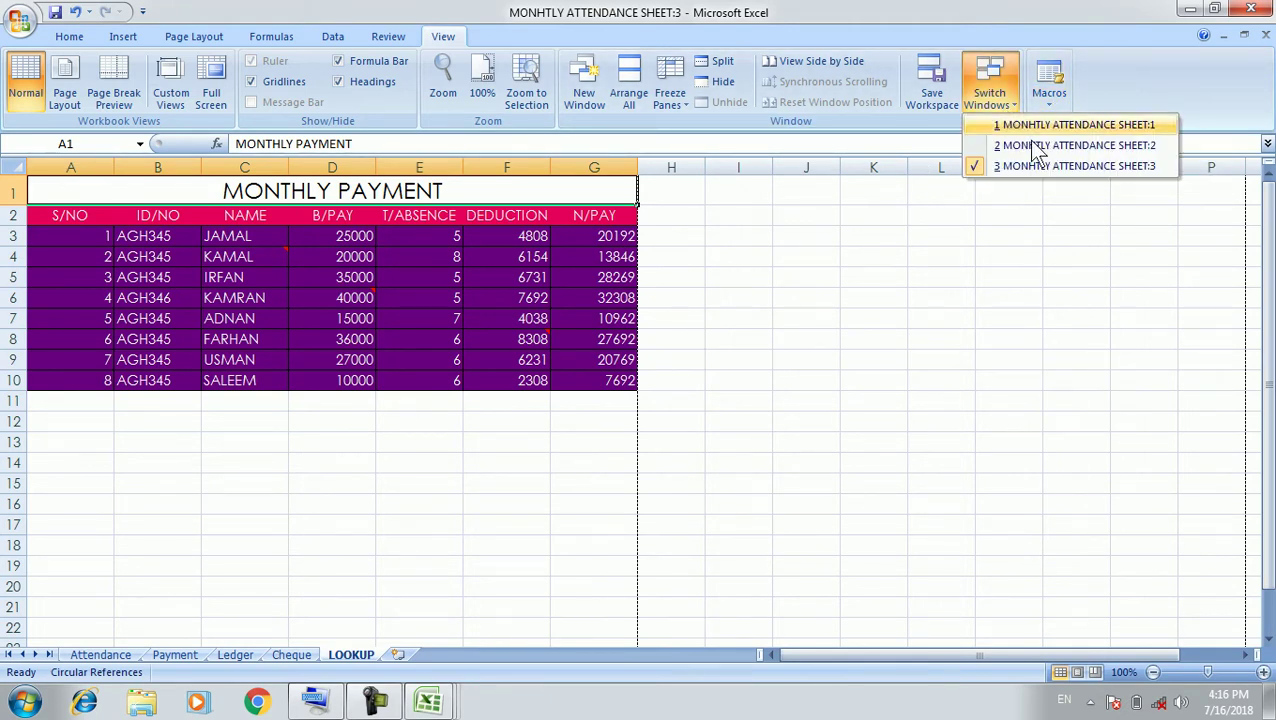
left_click(969, 282)
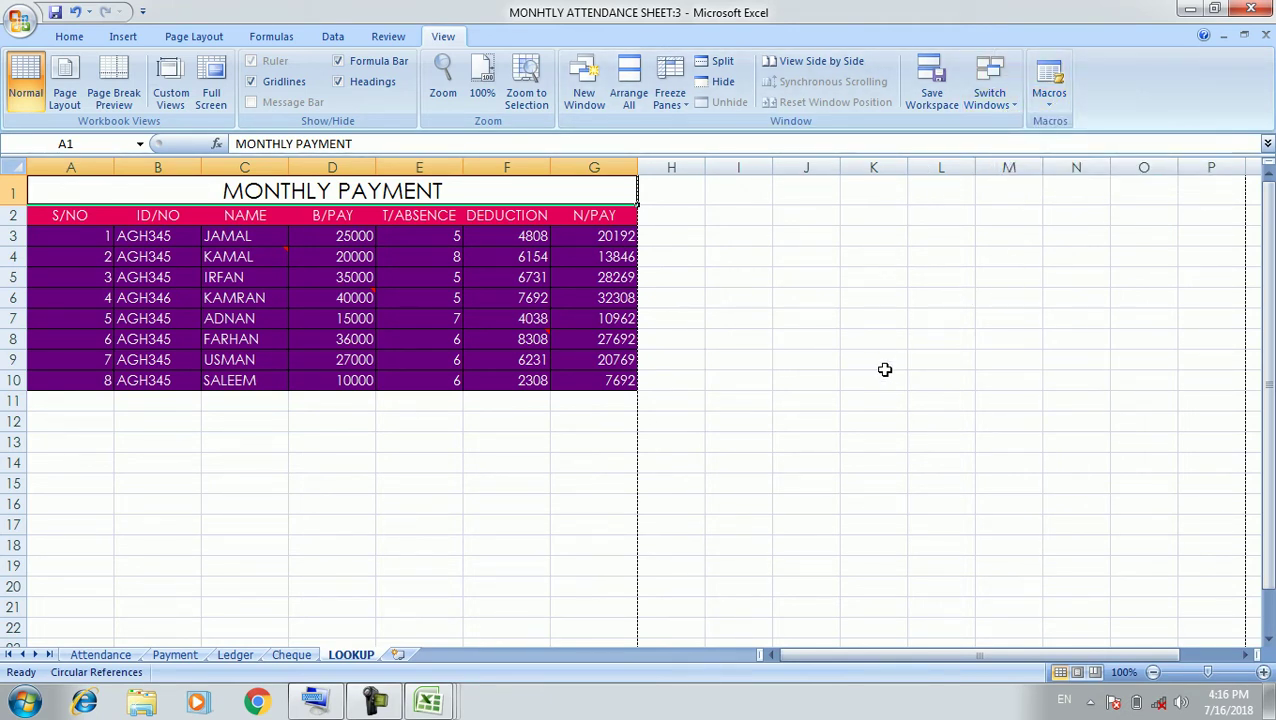
key("ctrl+s")
Reapply the asdf view, switch windows with Ctrl+F6, then close the window and workbook.
left_click(160, 95)
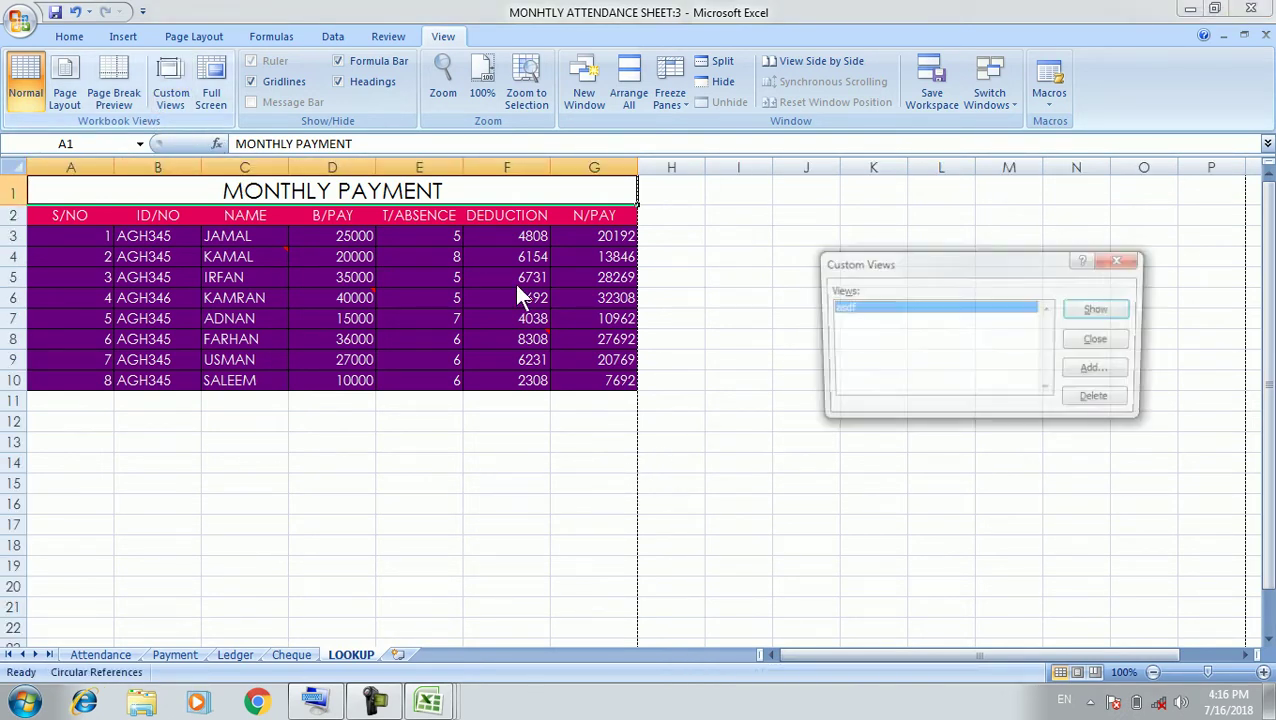
left_click(1100, 309)
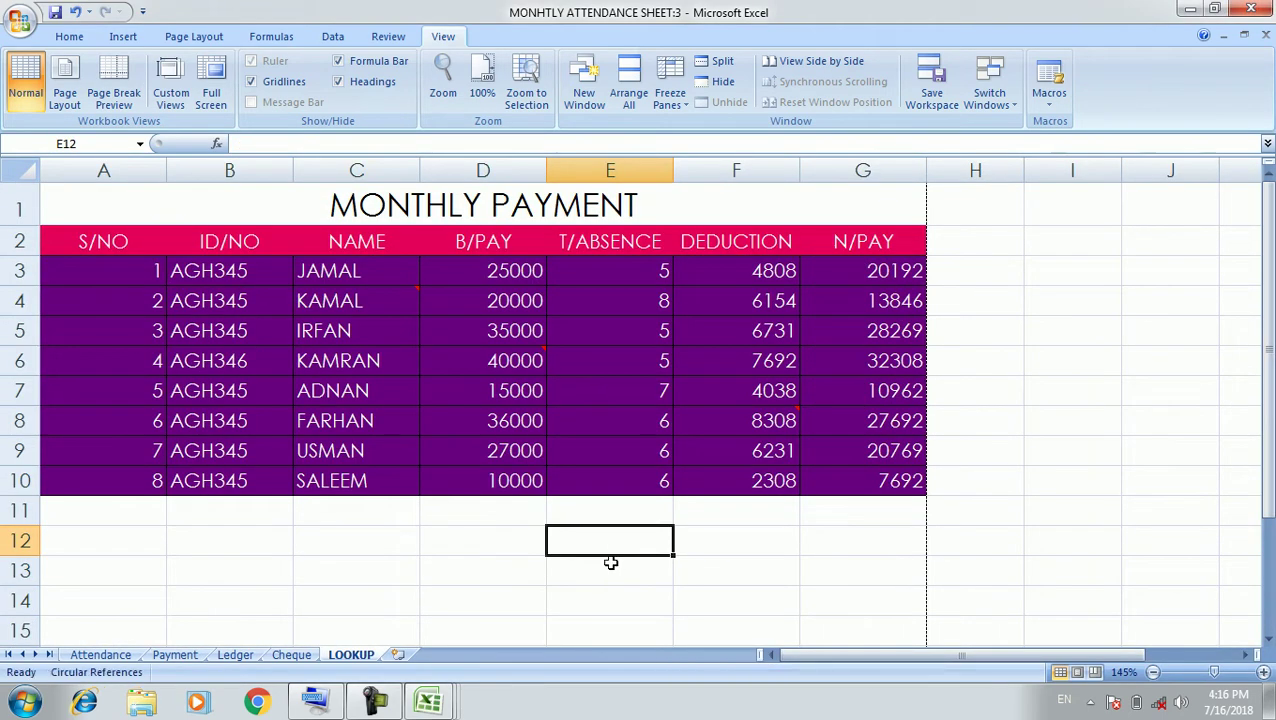
key("ctrl+F6")
left_click(720, 451)
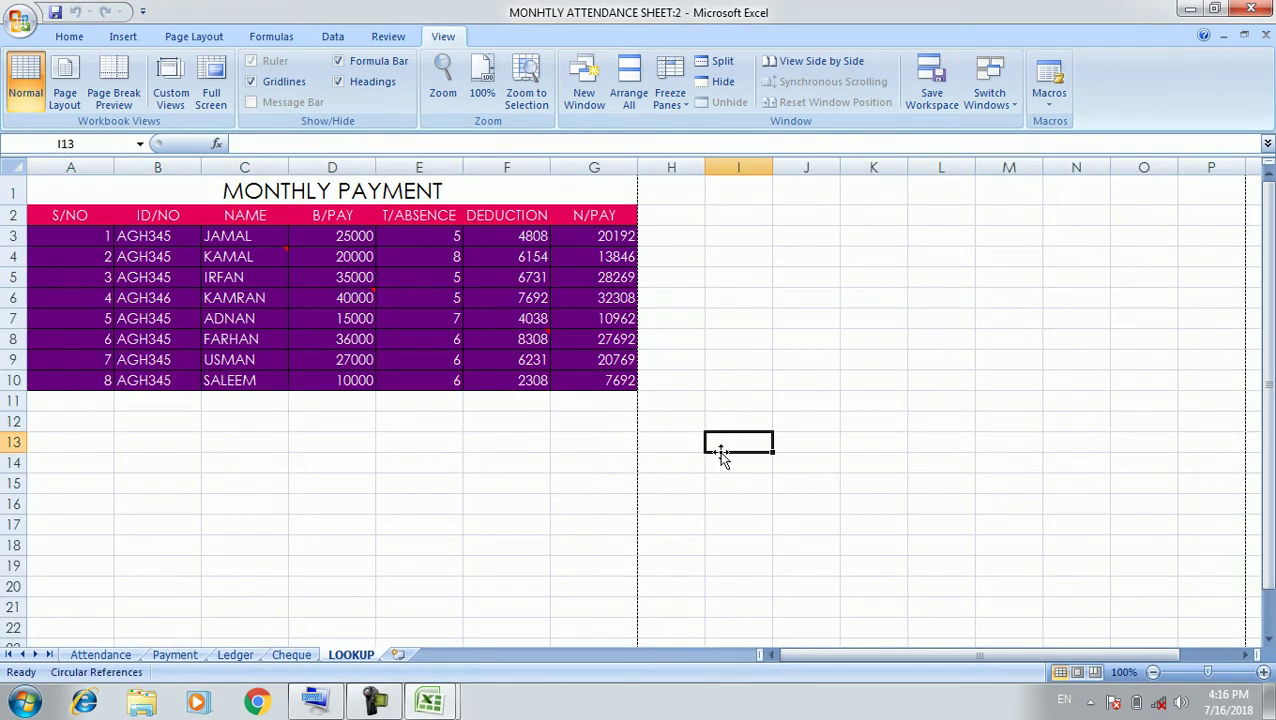
key("ctrl+w")
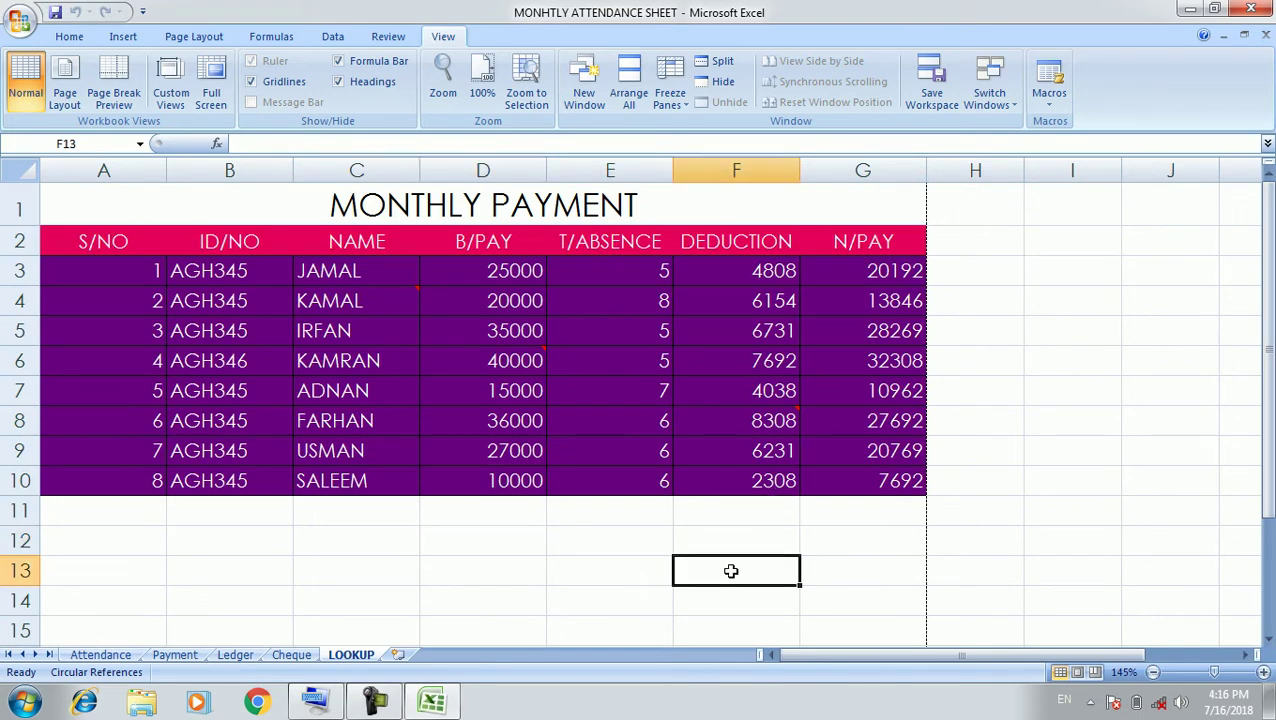
key("ctrl+w")
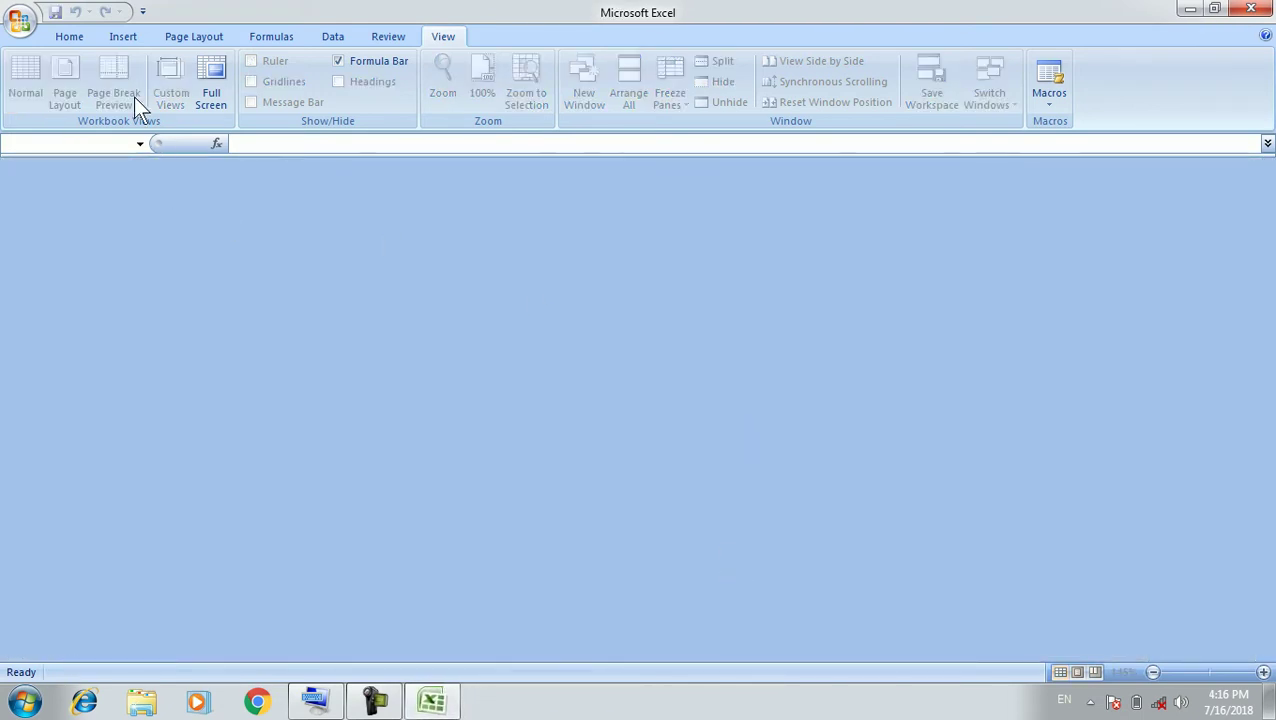
Reopen MONHTLY ATTENDANCE SHEET from Recent Documents, dismissing the circular reference warning and Help.
left_click(28, 28)
left_click(232, 74)
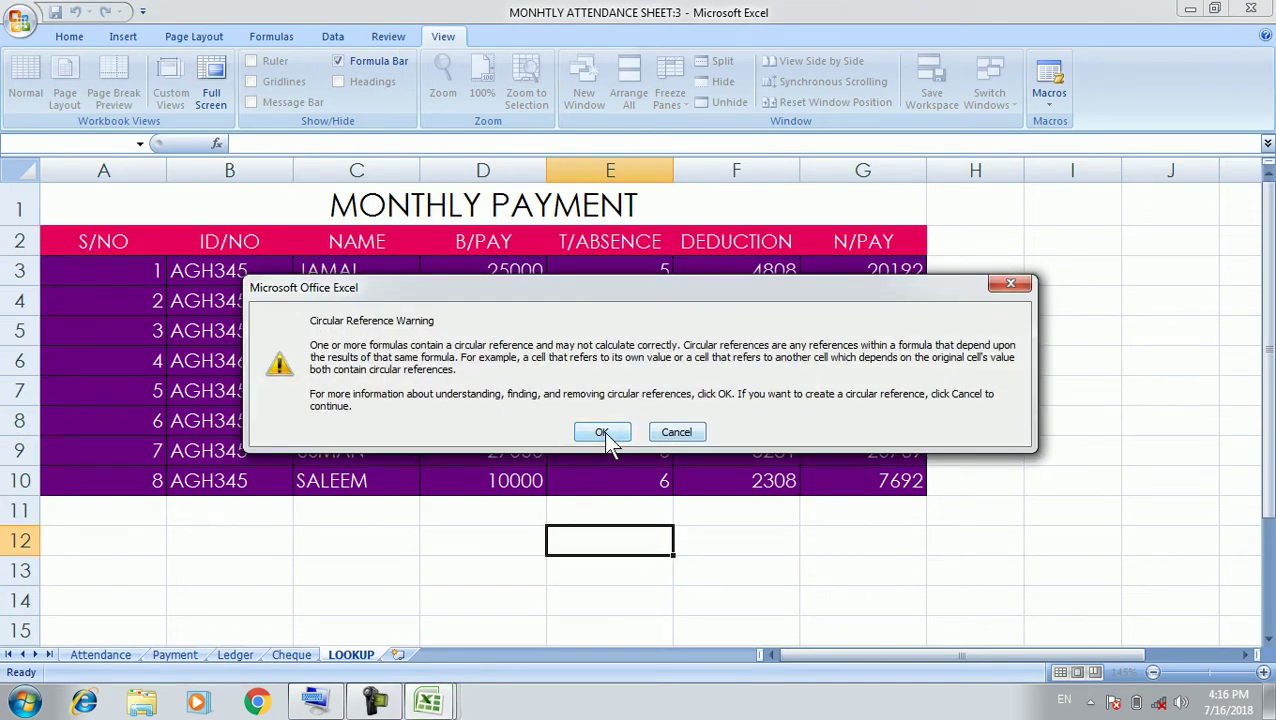
left_click(603, 433)
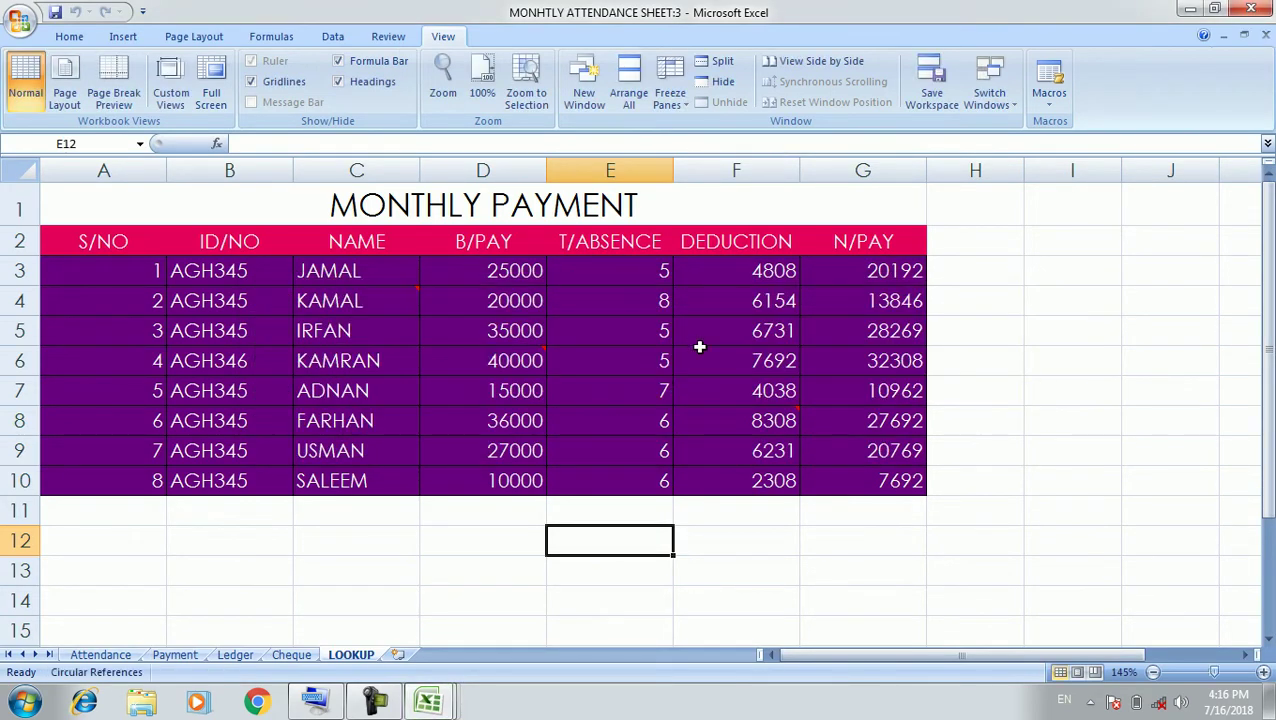
left_click(806, 83)
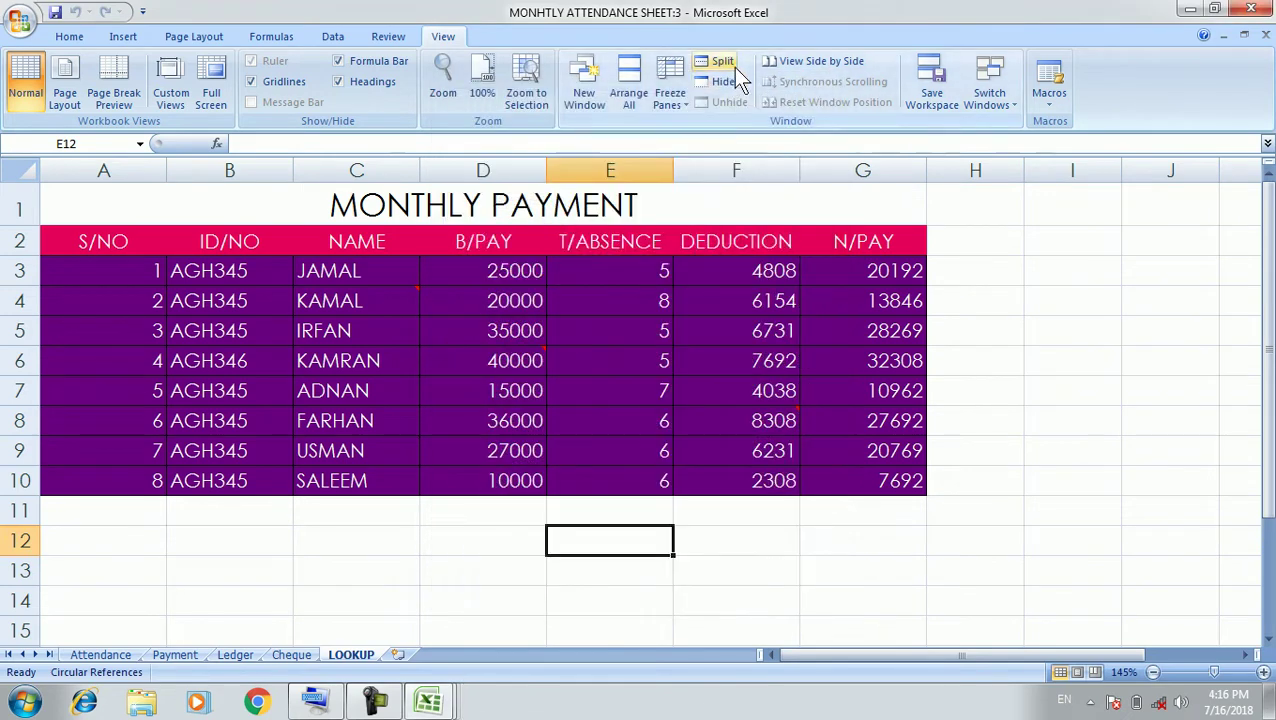
Open a fourth window, MONHTLY ATTENDANCE SHEET:4, from the View tab.
left_click(392, 37)
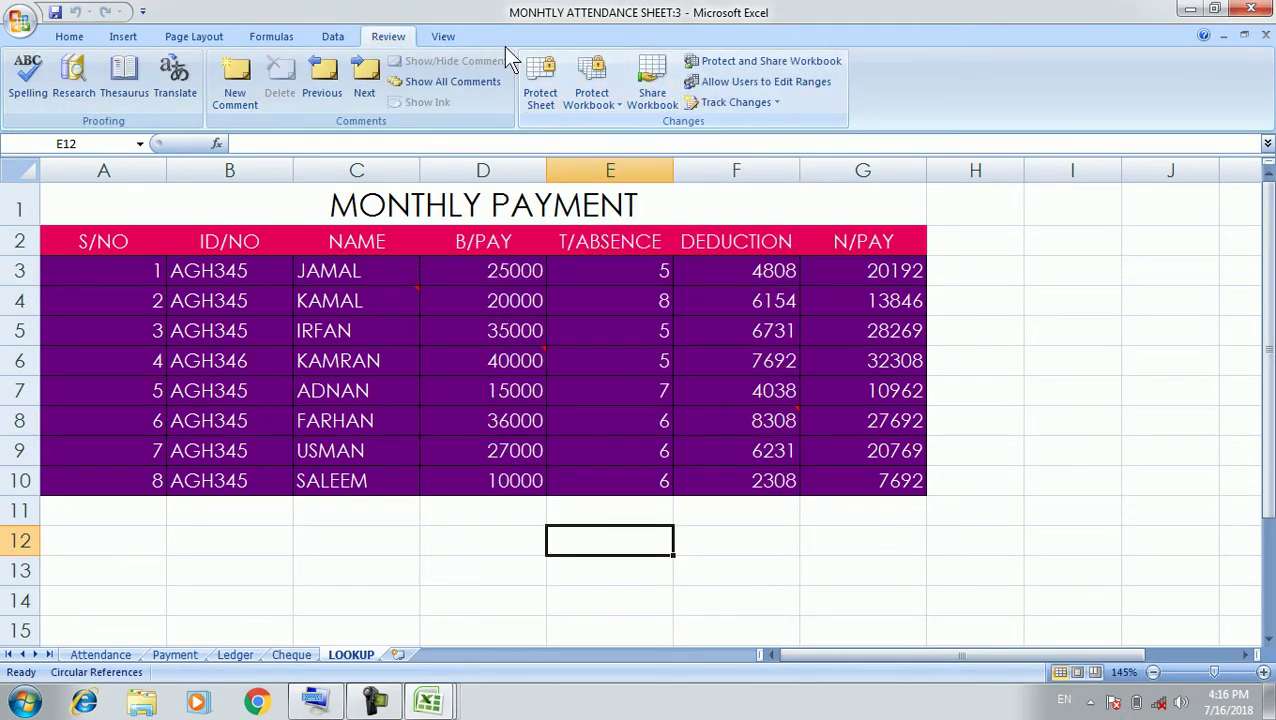
left_click(446, 38)
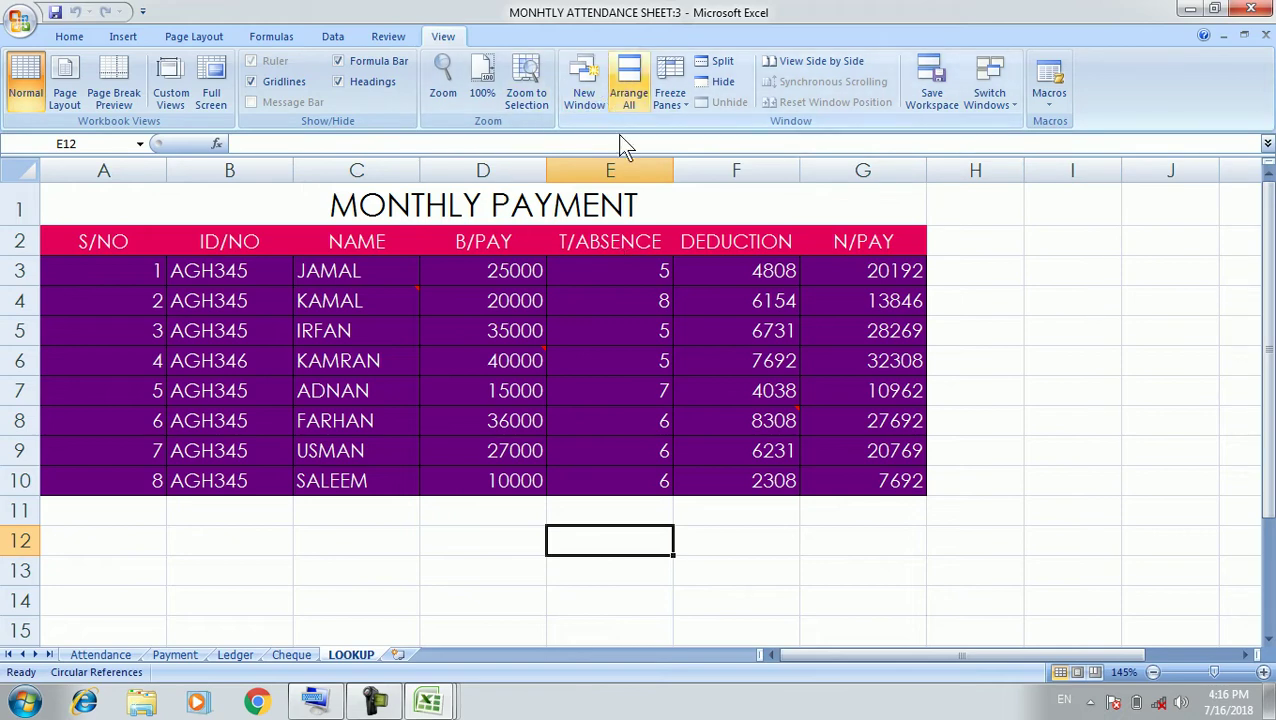
left_click(580, 93)
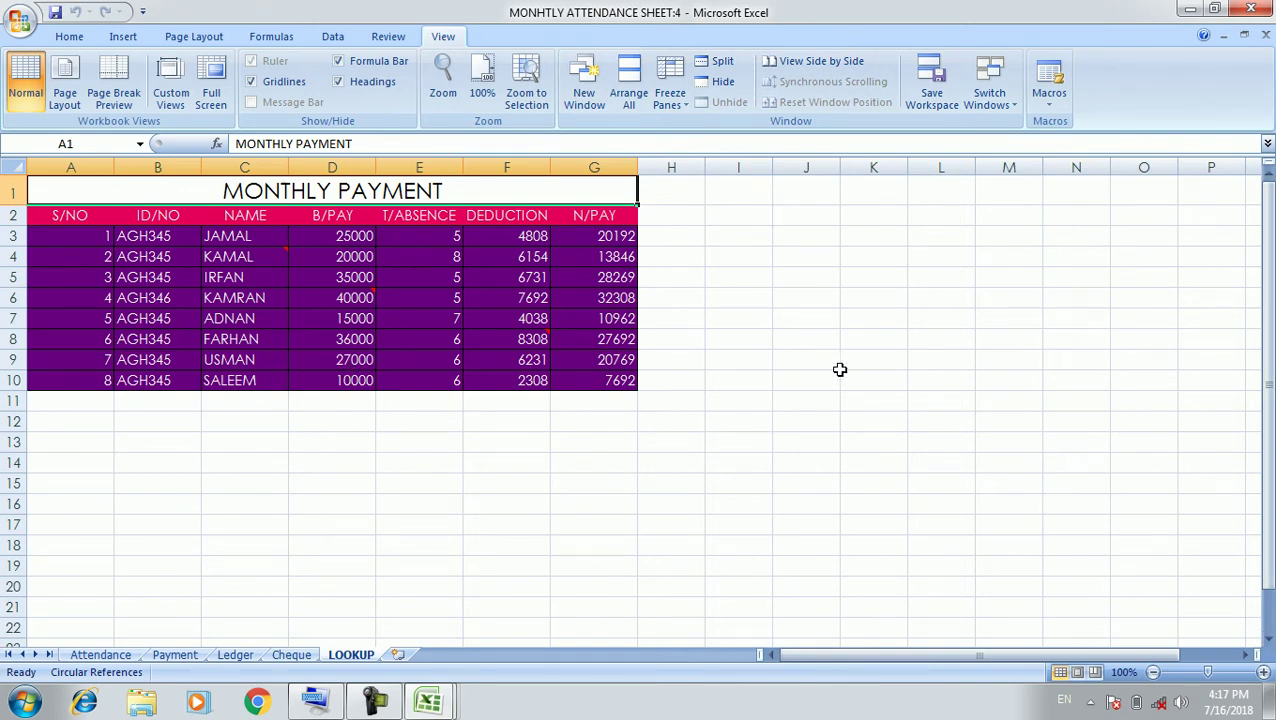
Cascade the workbook windows, repositioning SHEET:4 and SHEET:3 and toggling SHEET:1 maximized.
left_click(1245, 37)
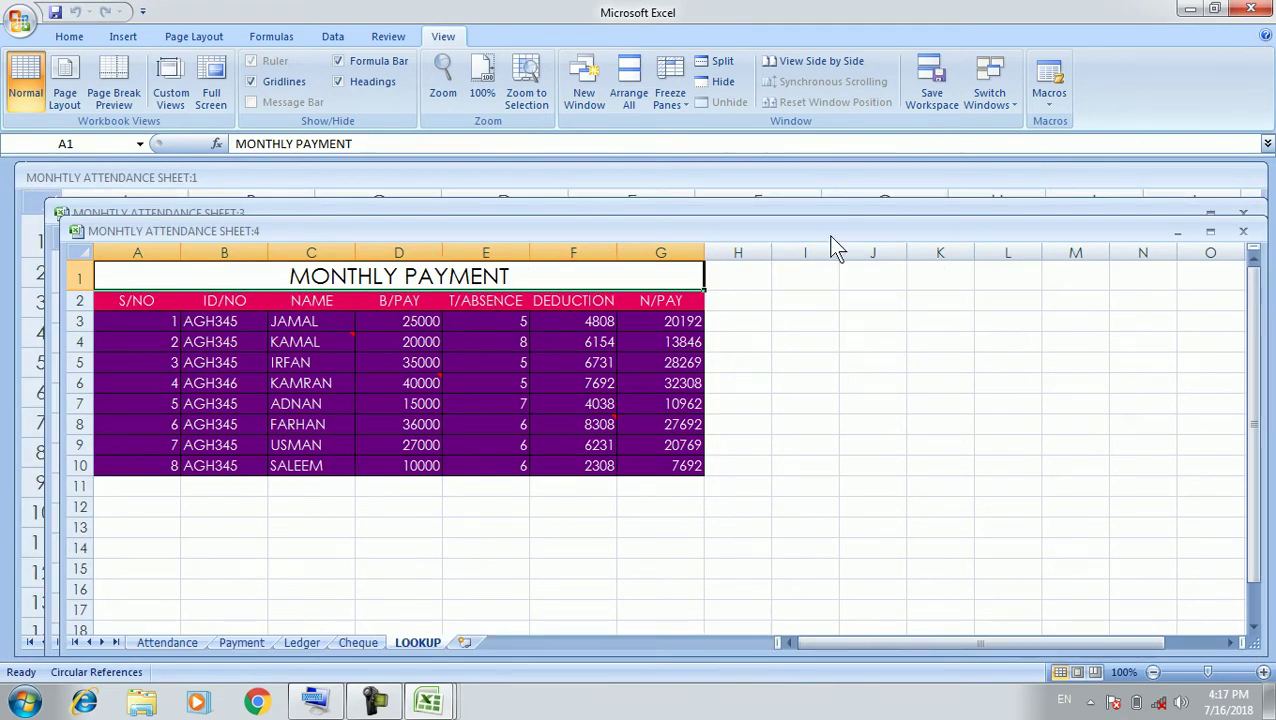
left_click_drag(831, 237, 815, 398)
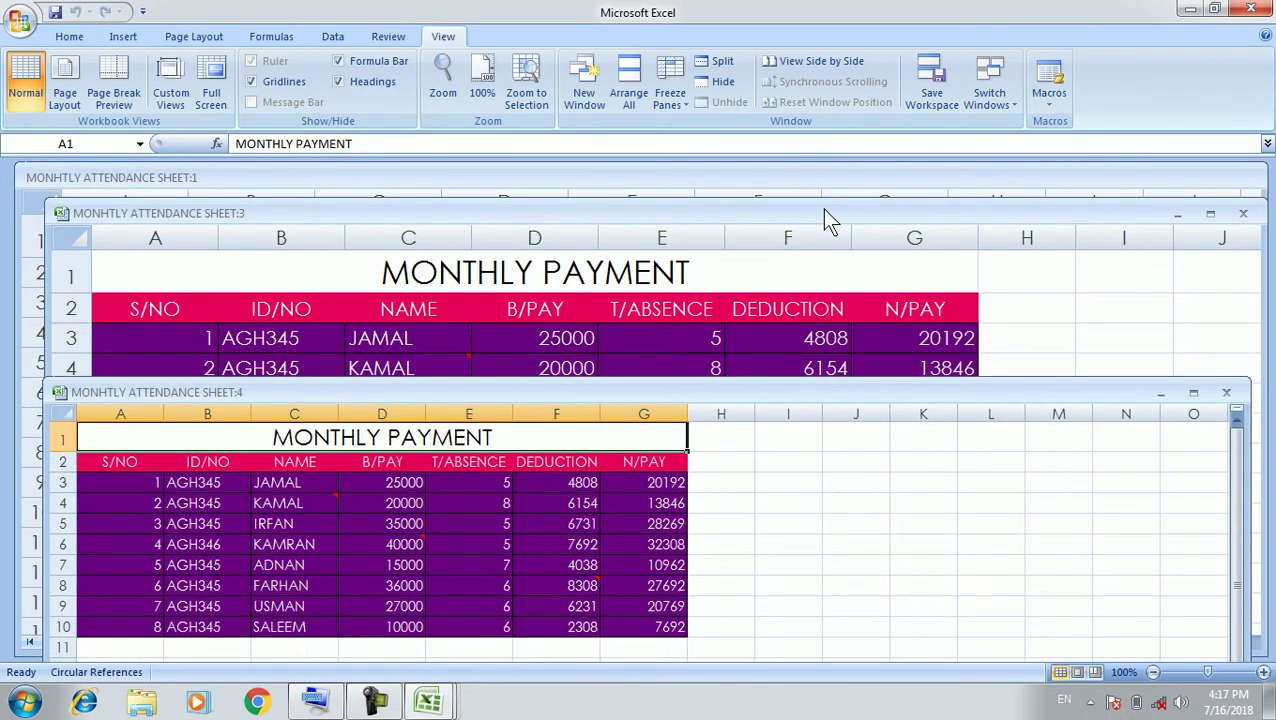
left_click_drag(823, 212, 797, 266)
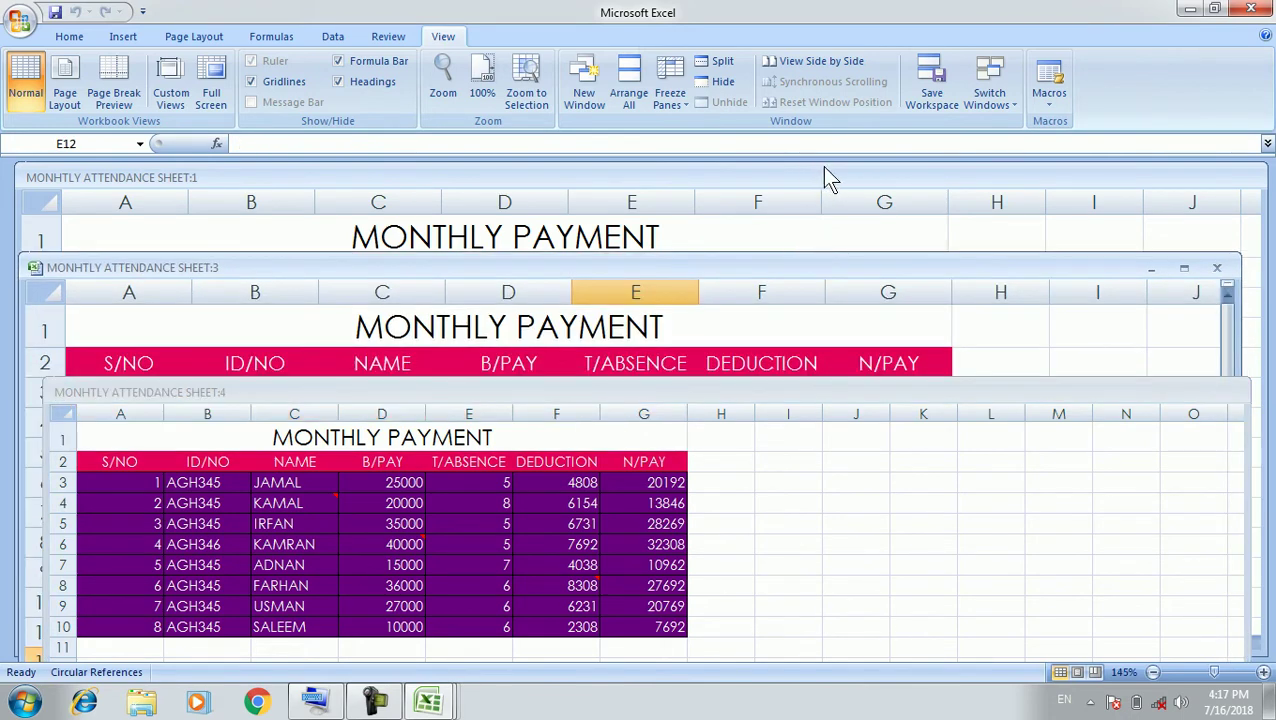
left_click(828, 178)
left_click(1207, 177)
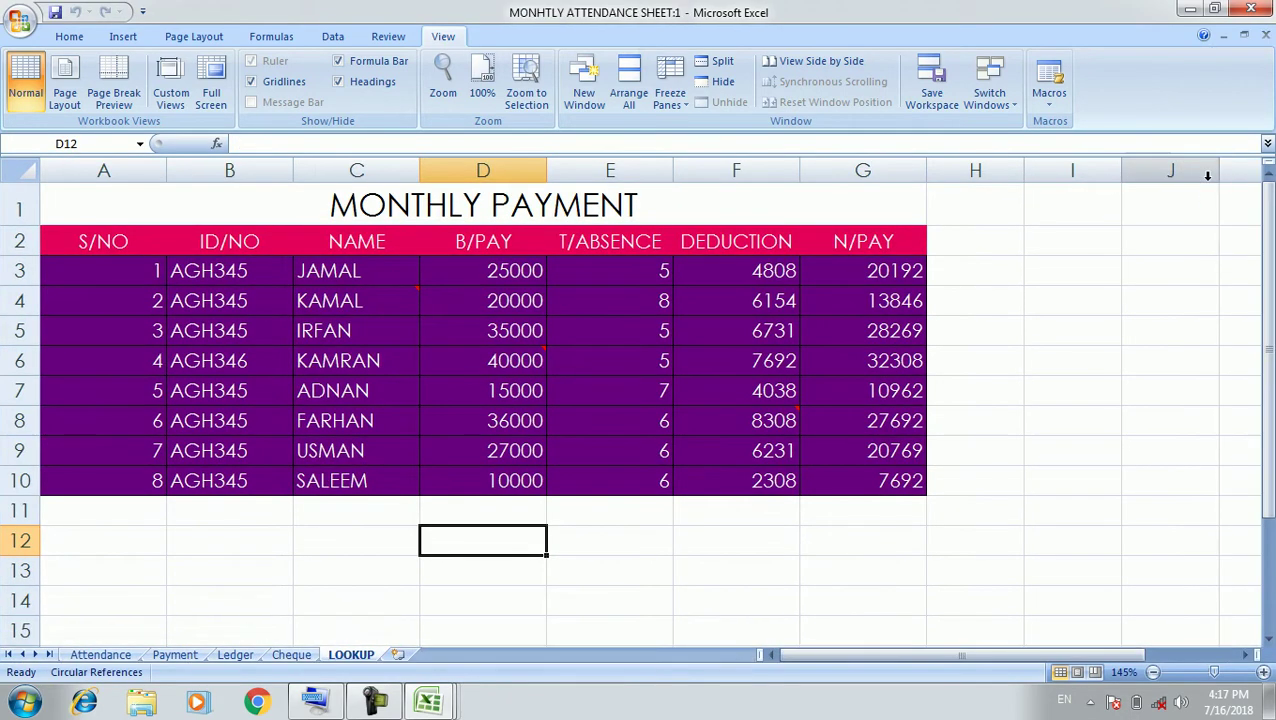
left_click(1266, 35)
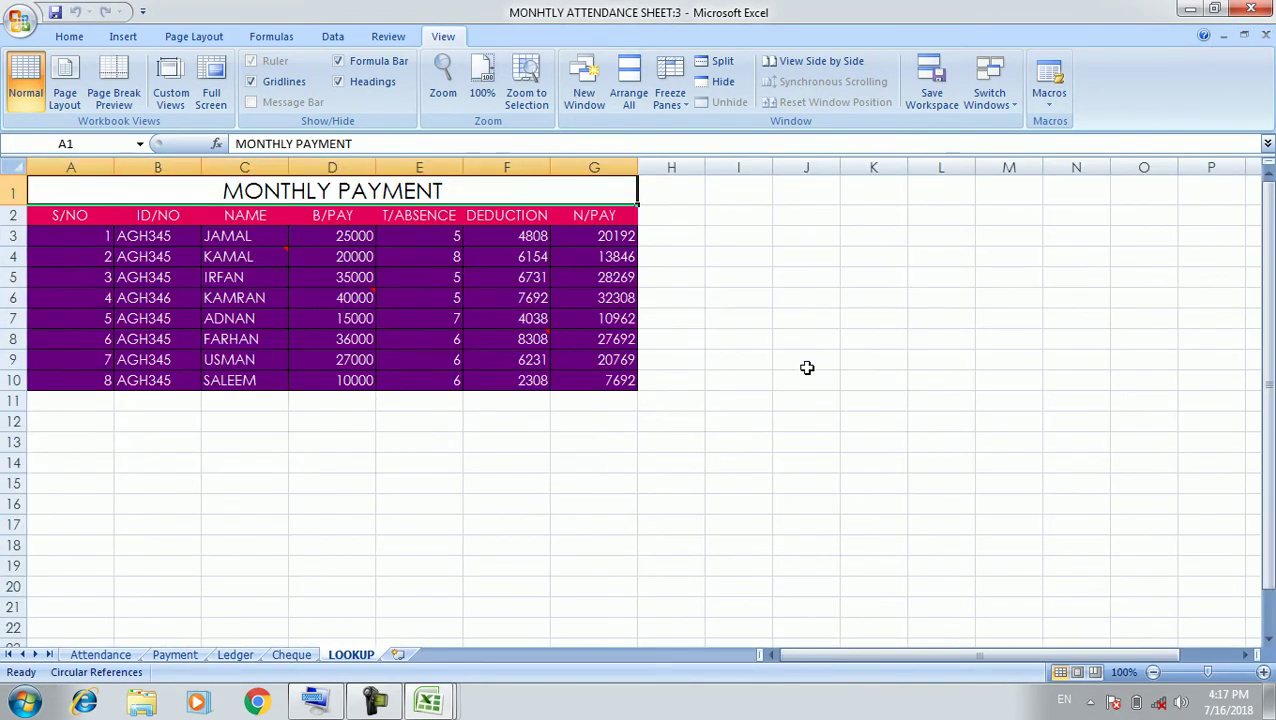
left_click(1244, 35)
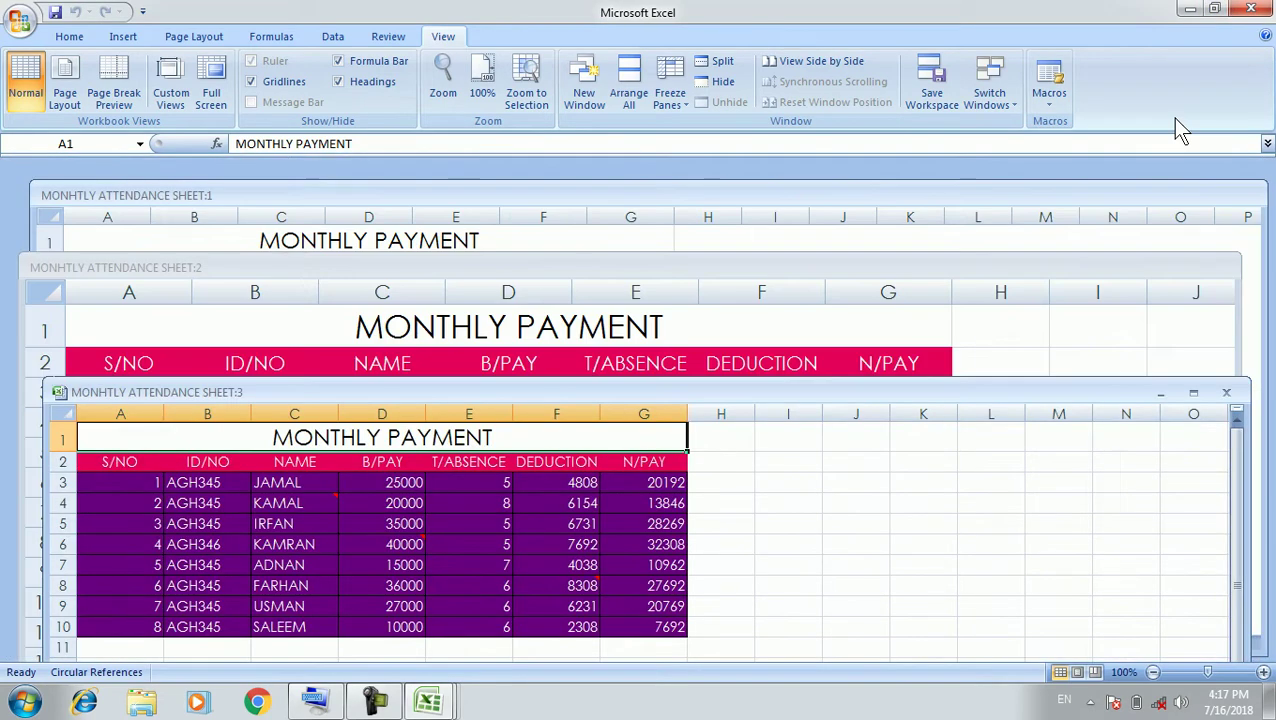
Close the SHEET:3 and SHEET:2 windows, then start closing the workbook.
left_click(1226, 392)
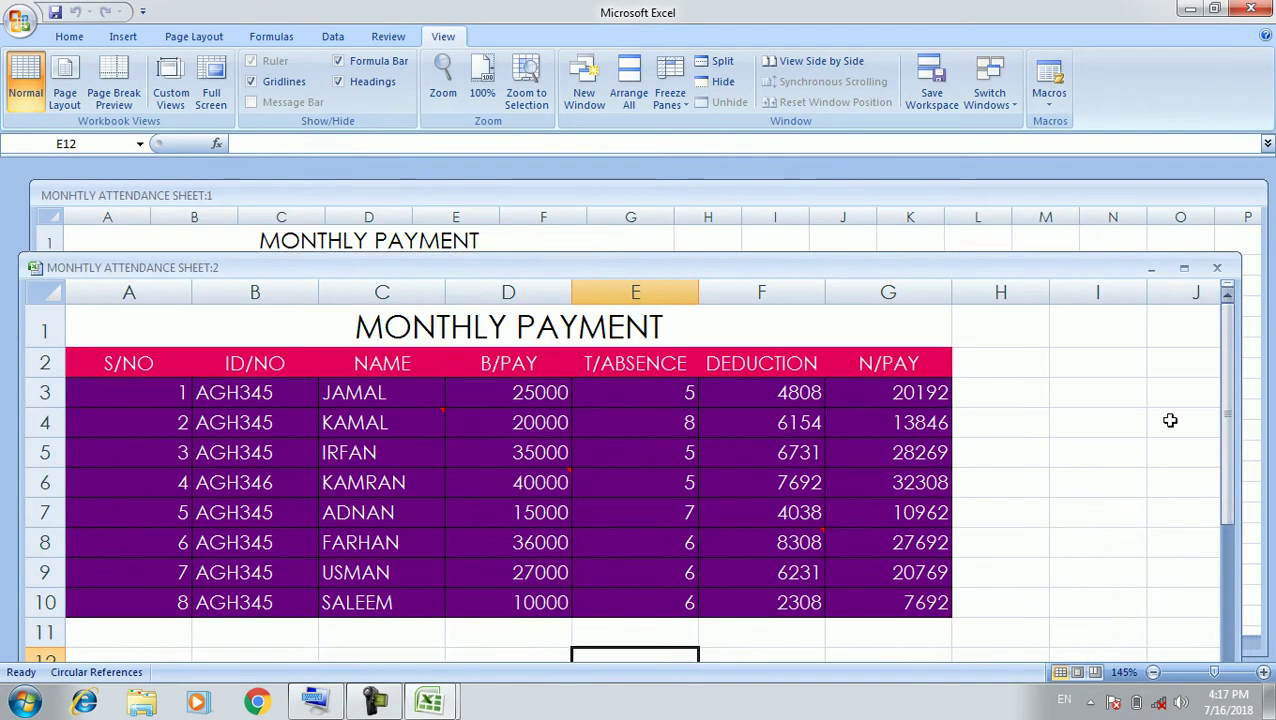
left_click(1218, 270)
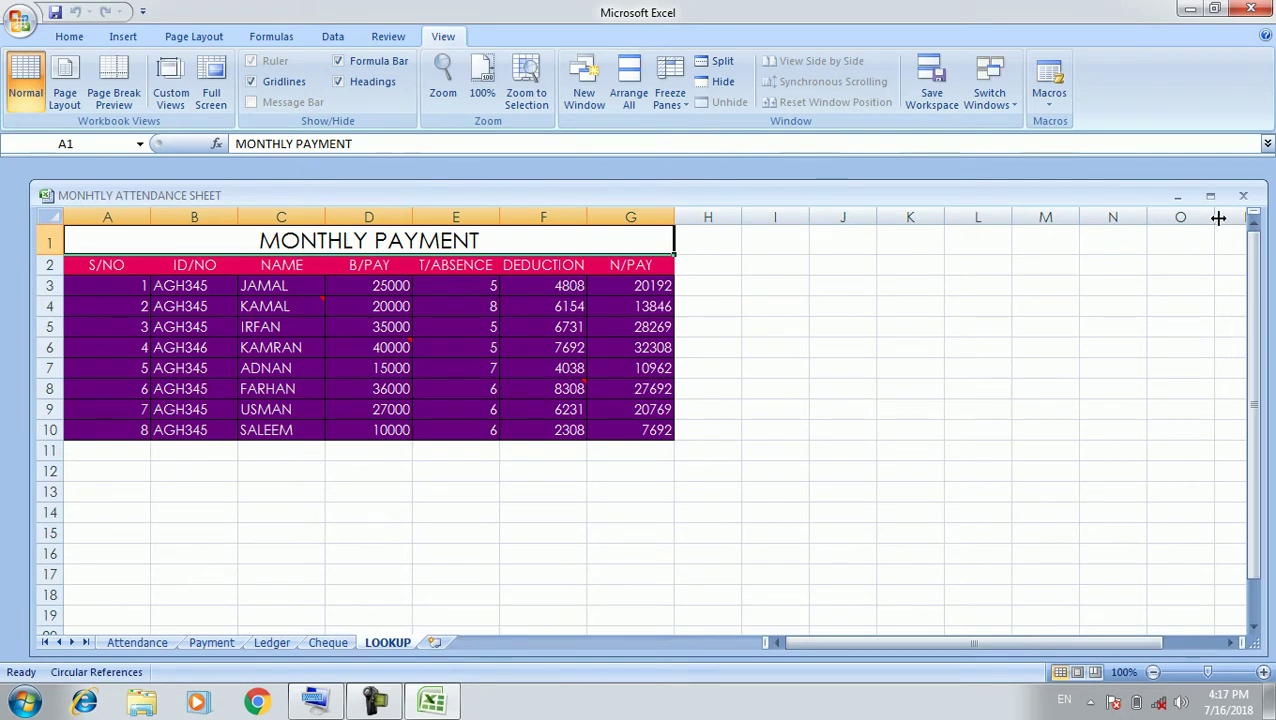
key("ctrl+w")
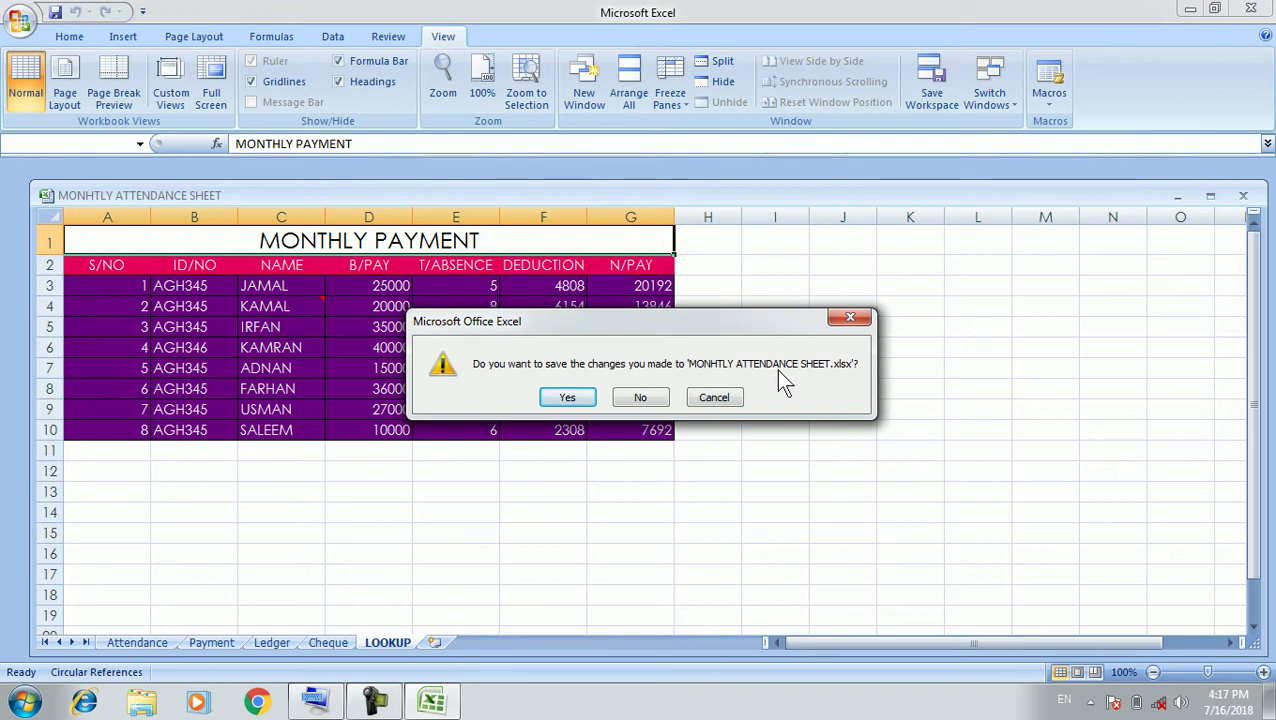
Close without saving, then reopen MONHTLY ATTENDANCE SHEET, dismissing the circular reference warning and Help.
left_click(645, 400)
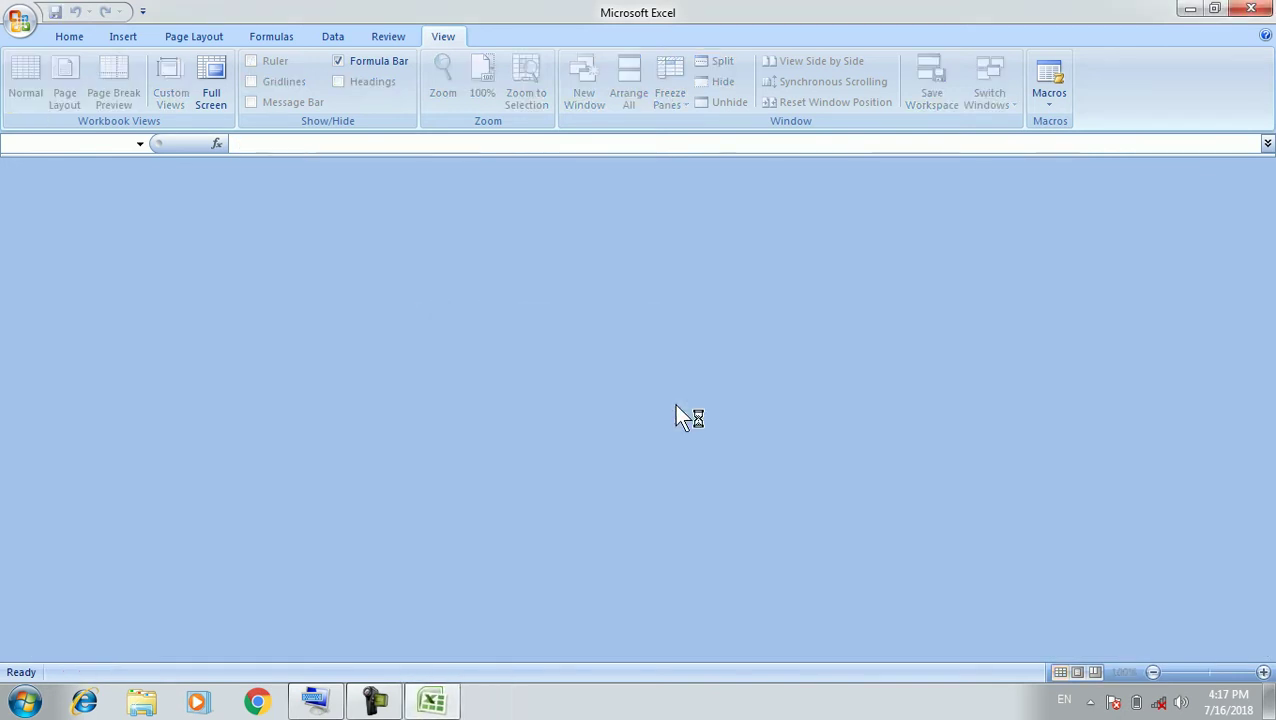
left_click(19, 20)
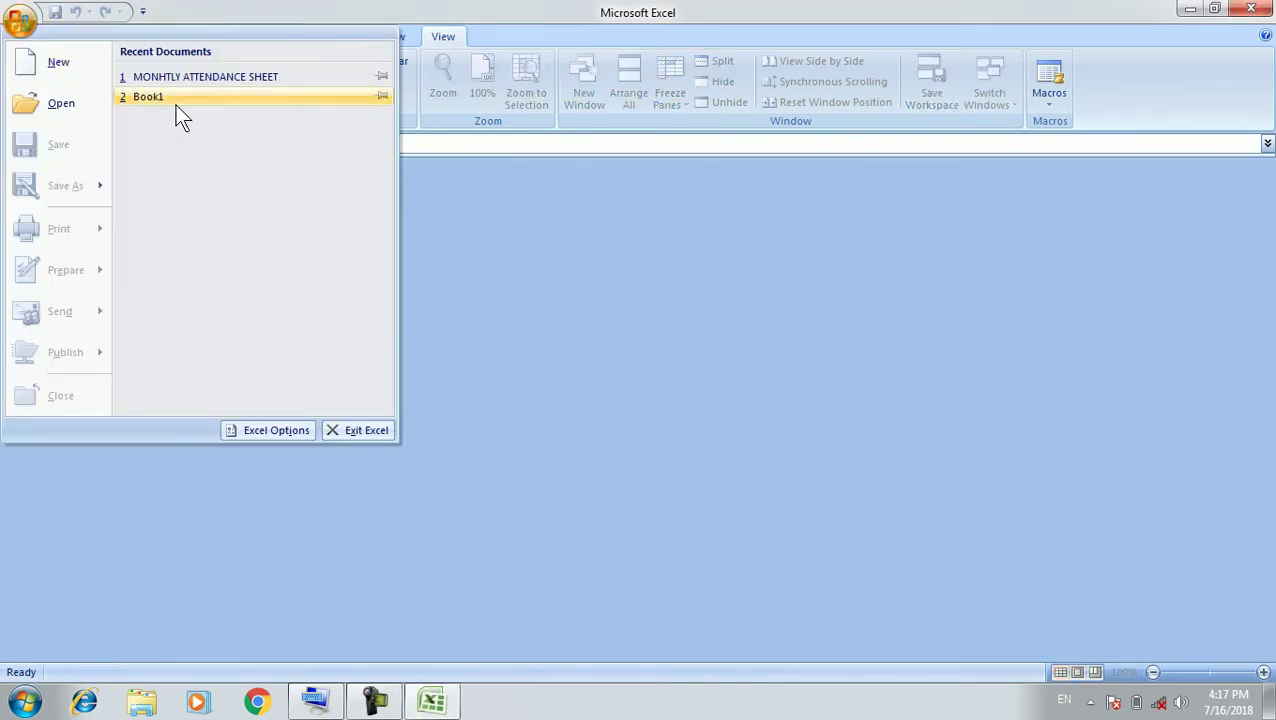
left_click(220, 80)
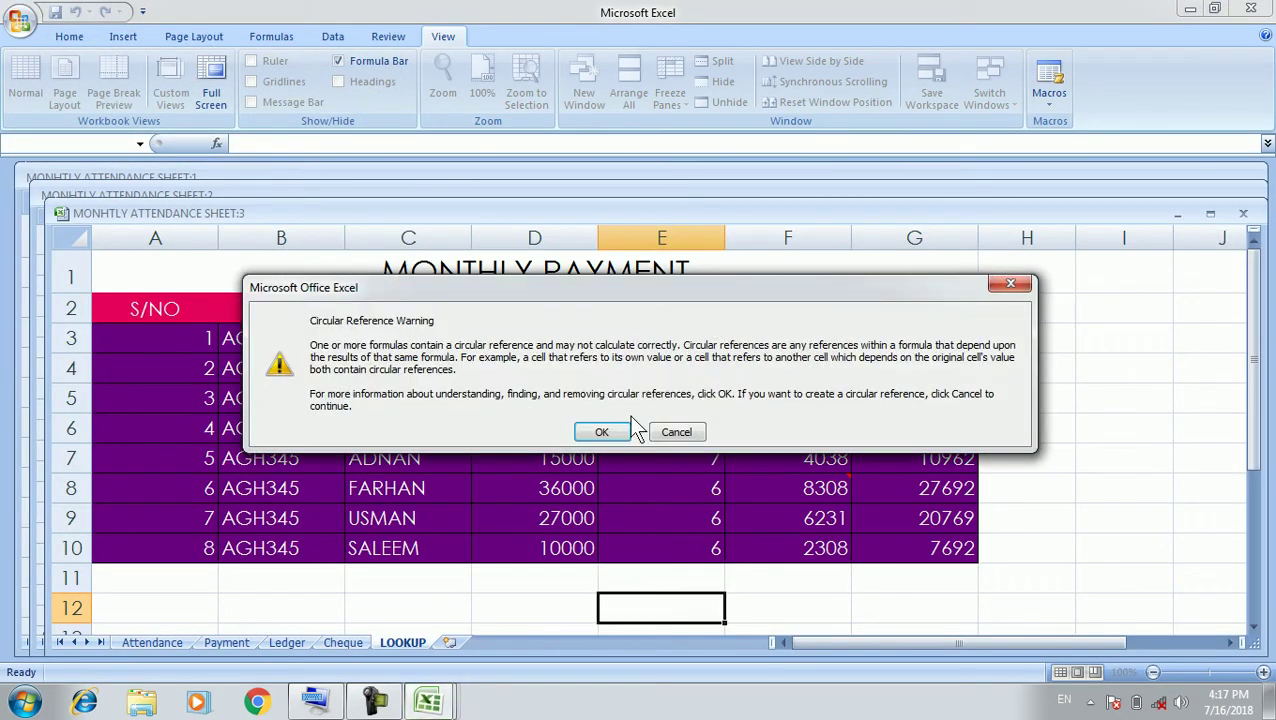
left_click(603, 437)
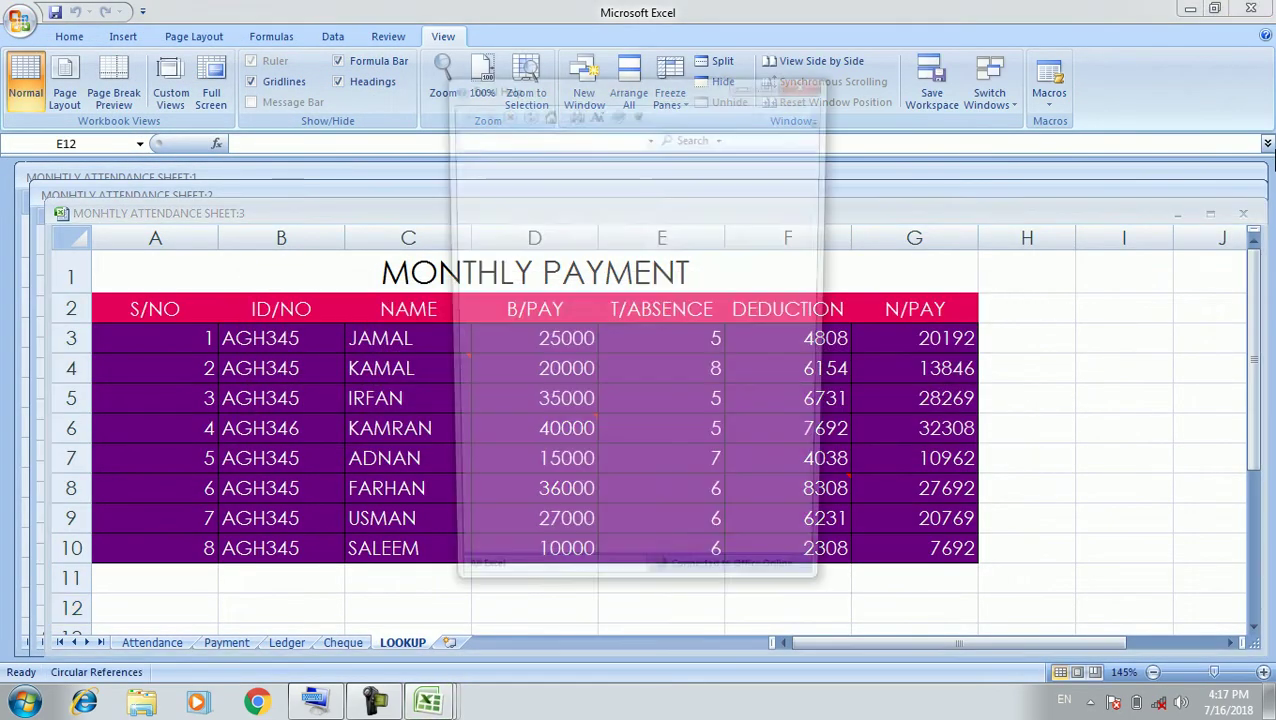
left_click(809, 81)
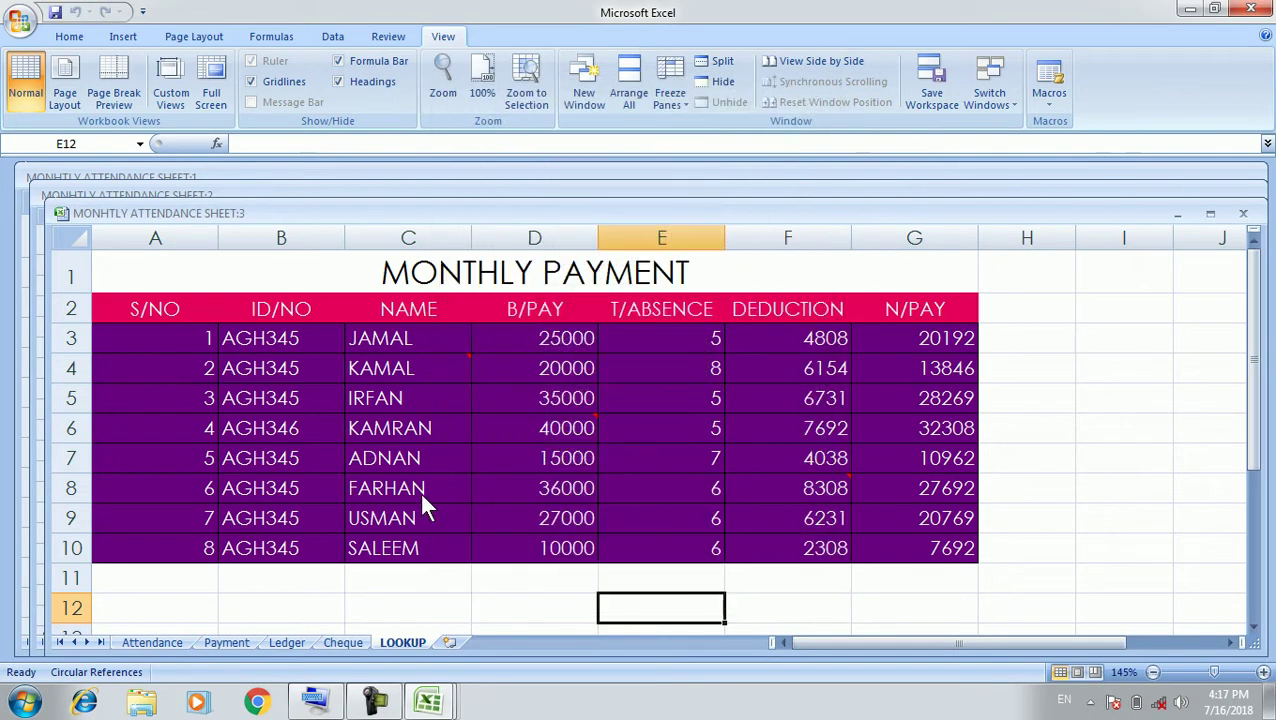
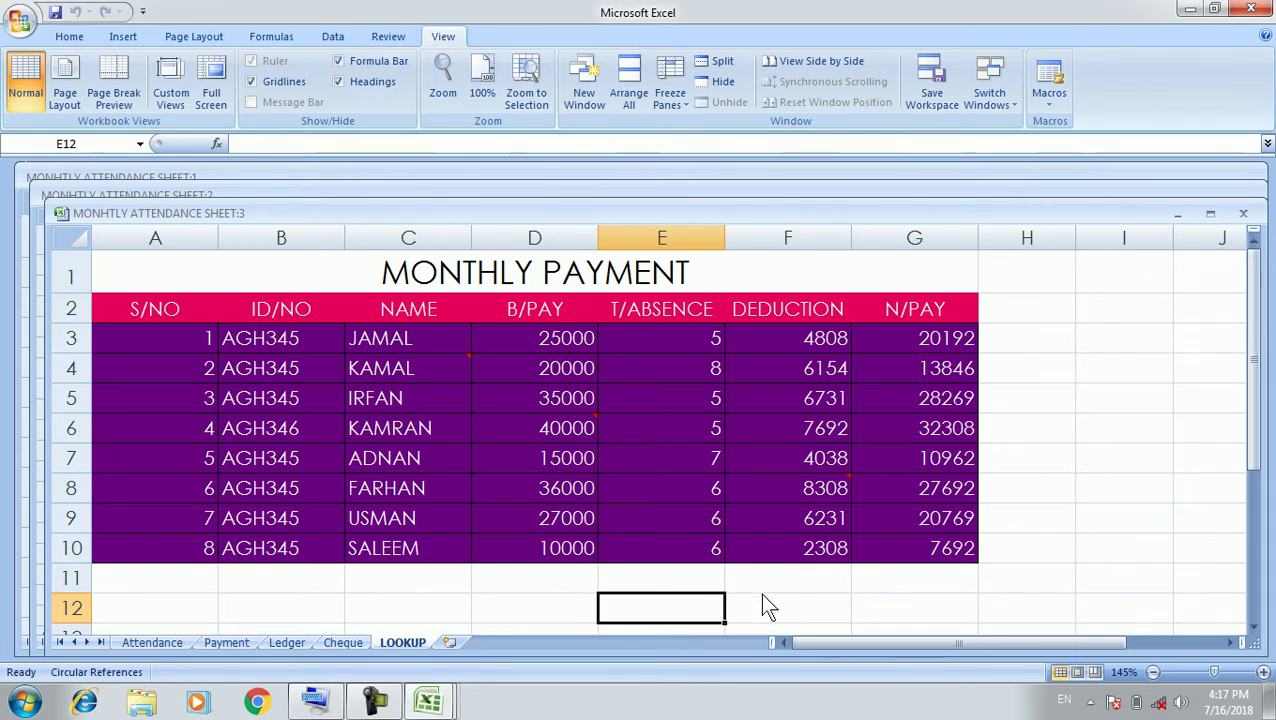
Move the third workbook window aside and bring the second copy to the front.
left_click(1027, 488)
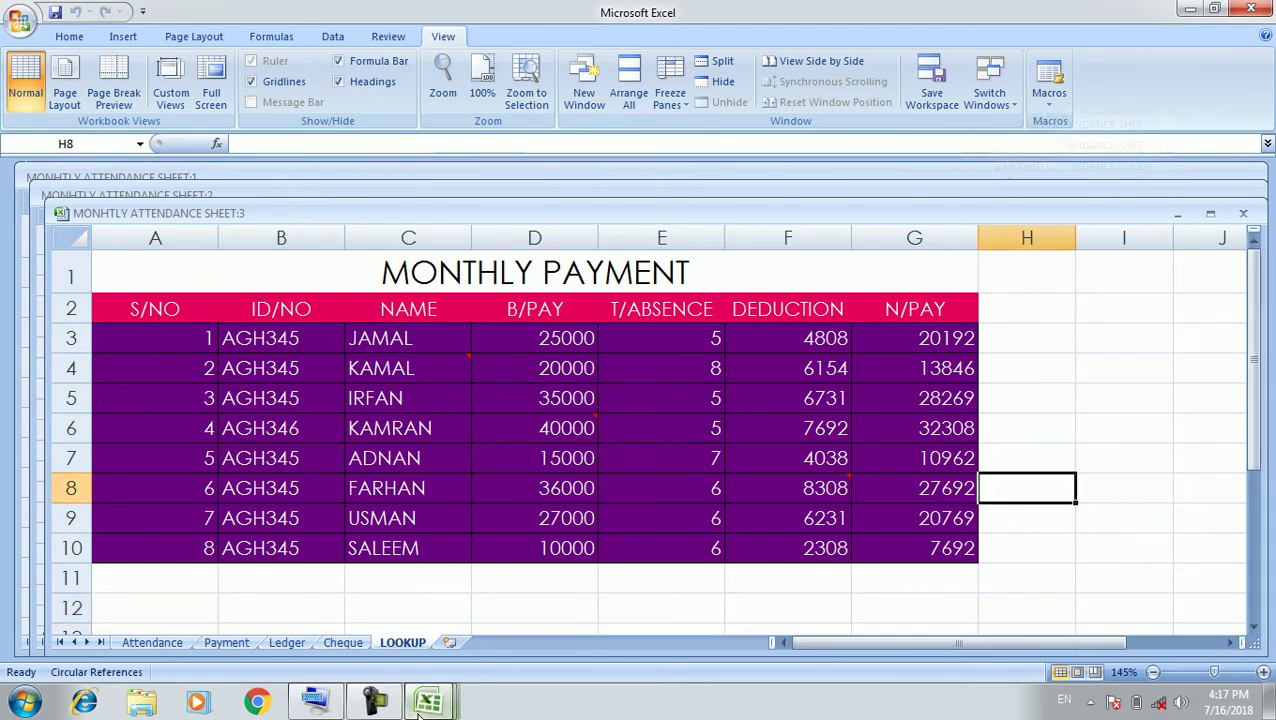
left_click(1102, 368)
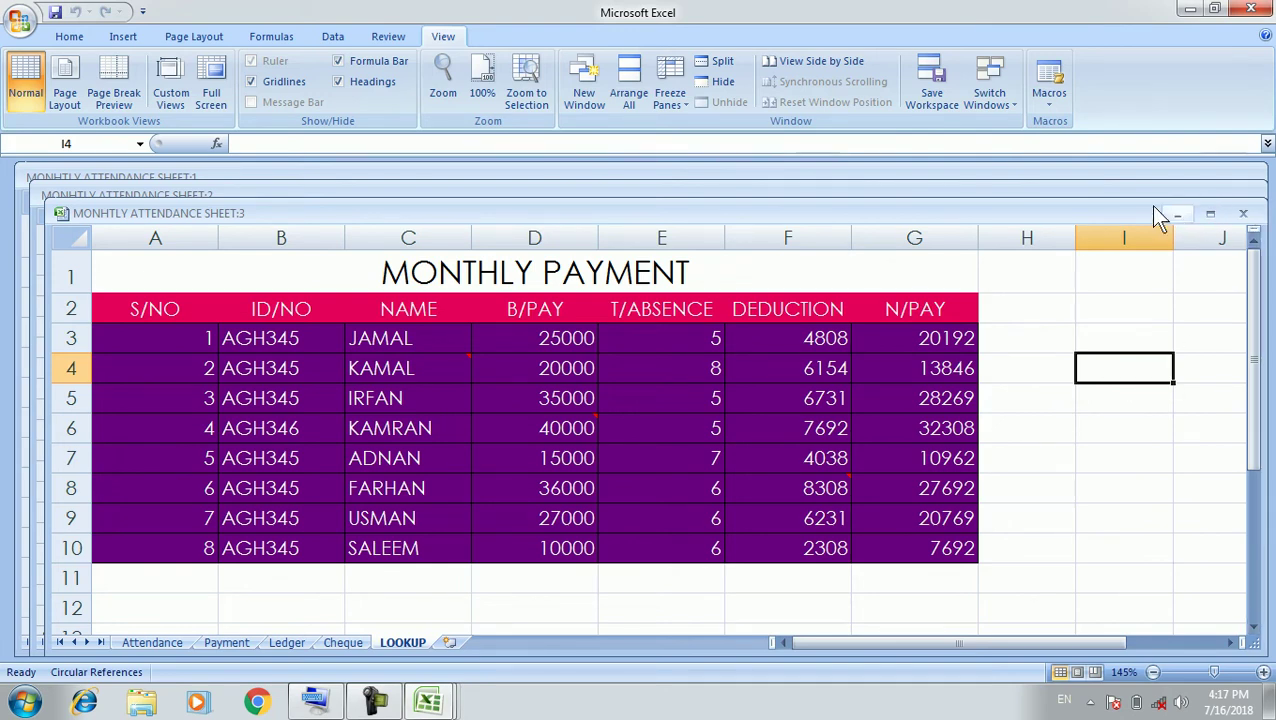
left_click_drag(1149, 213, 1113, 547)
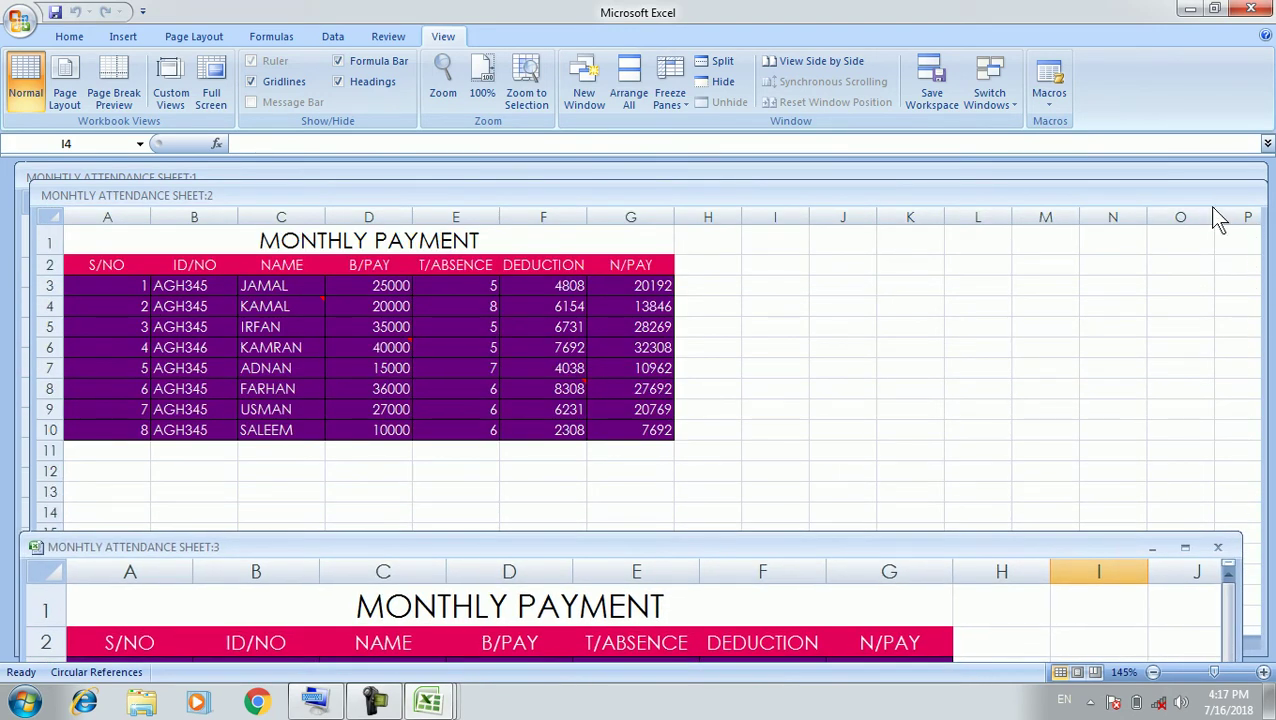
left_click(1180, 197)
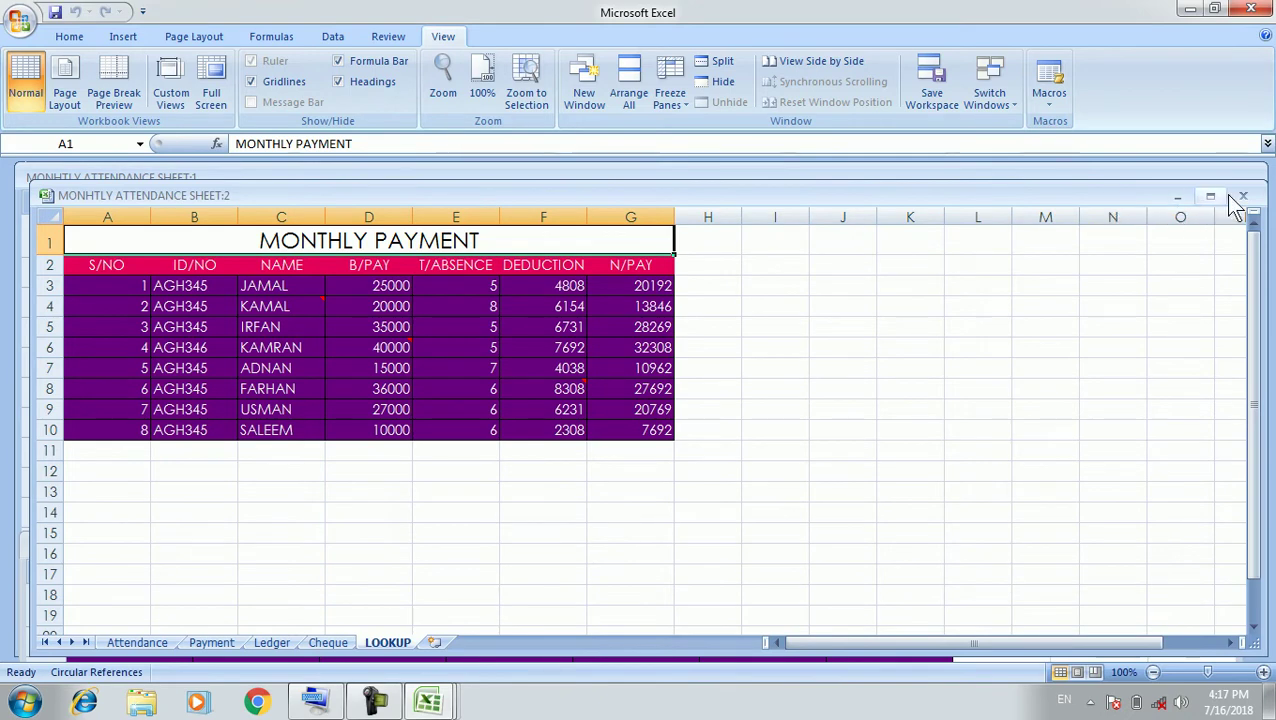
Close the three extra copies, maximize the remaining window and check the Switch Windows list.
left_click(1136, 181)
left_click(1252, 178)
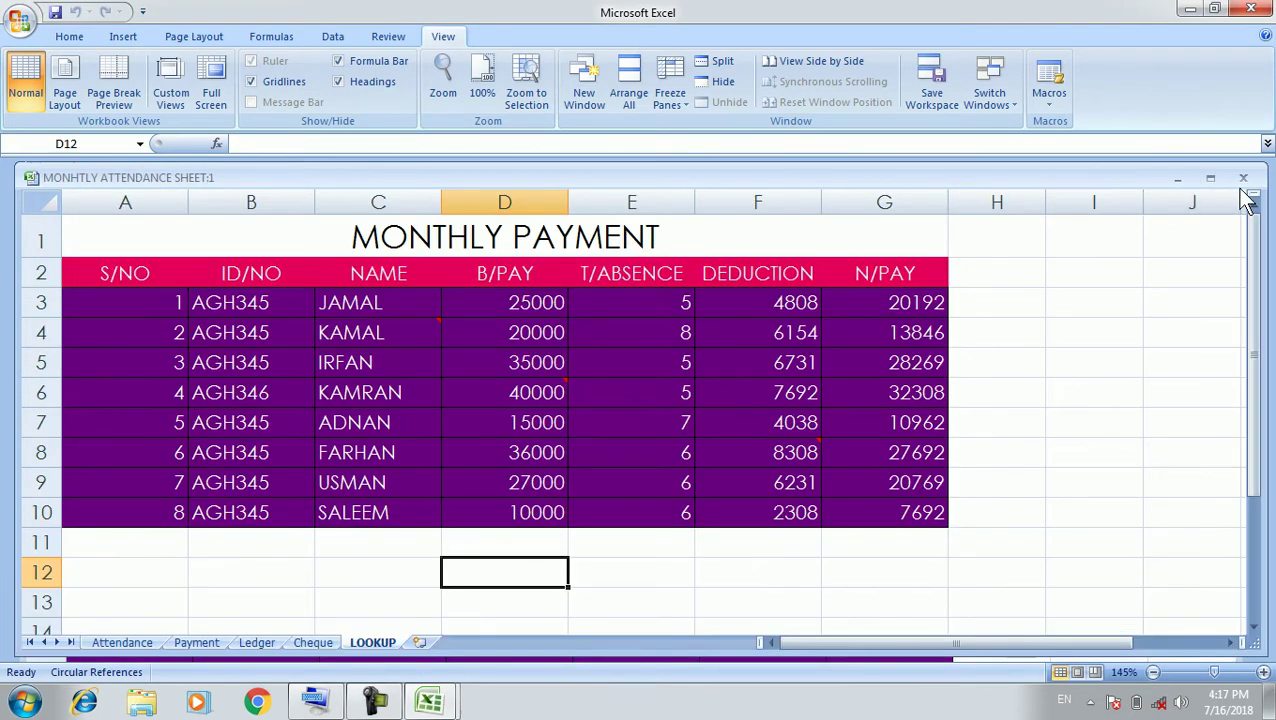
left_click(1246, 182)
left_click(1184, 548)
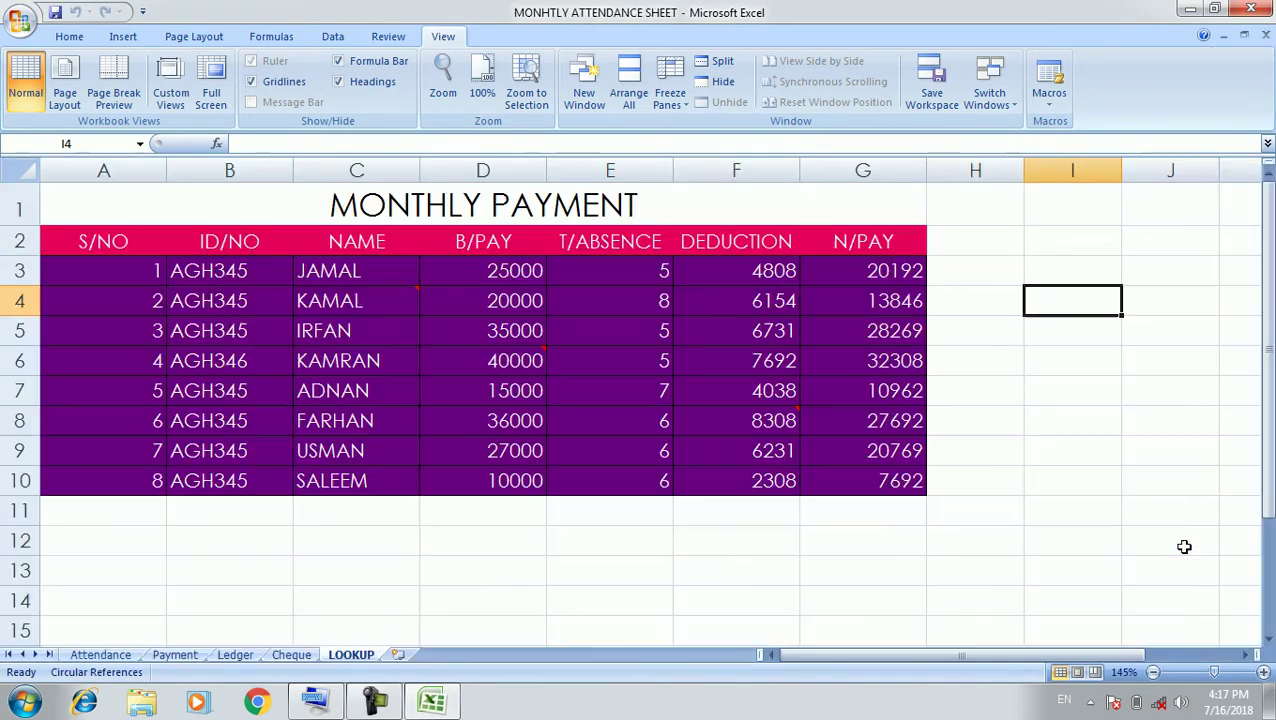
left_click(989, 88)
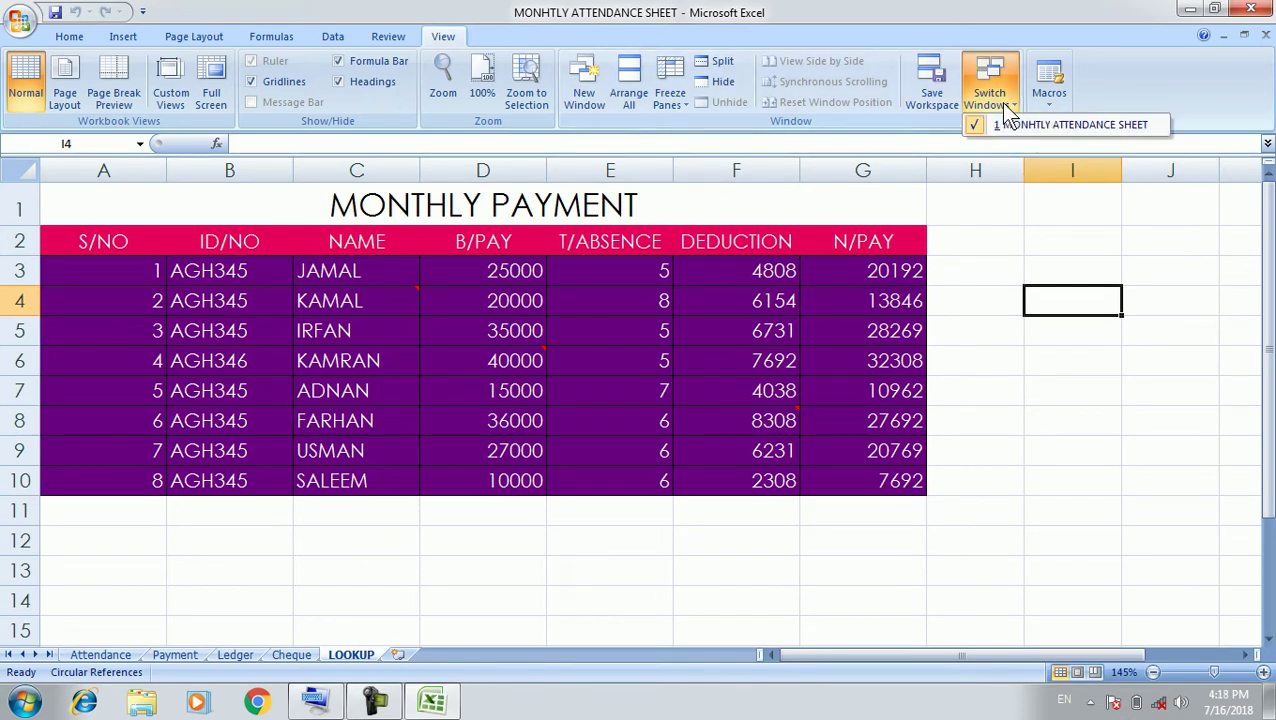
left_click(928, 14)
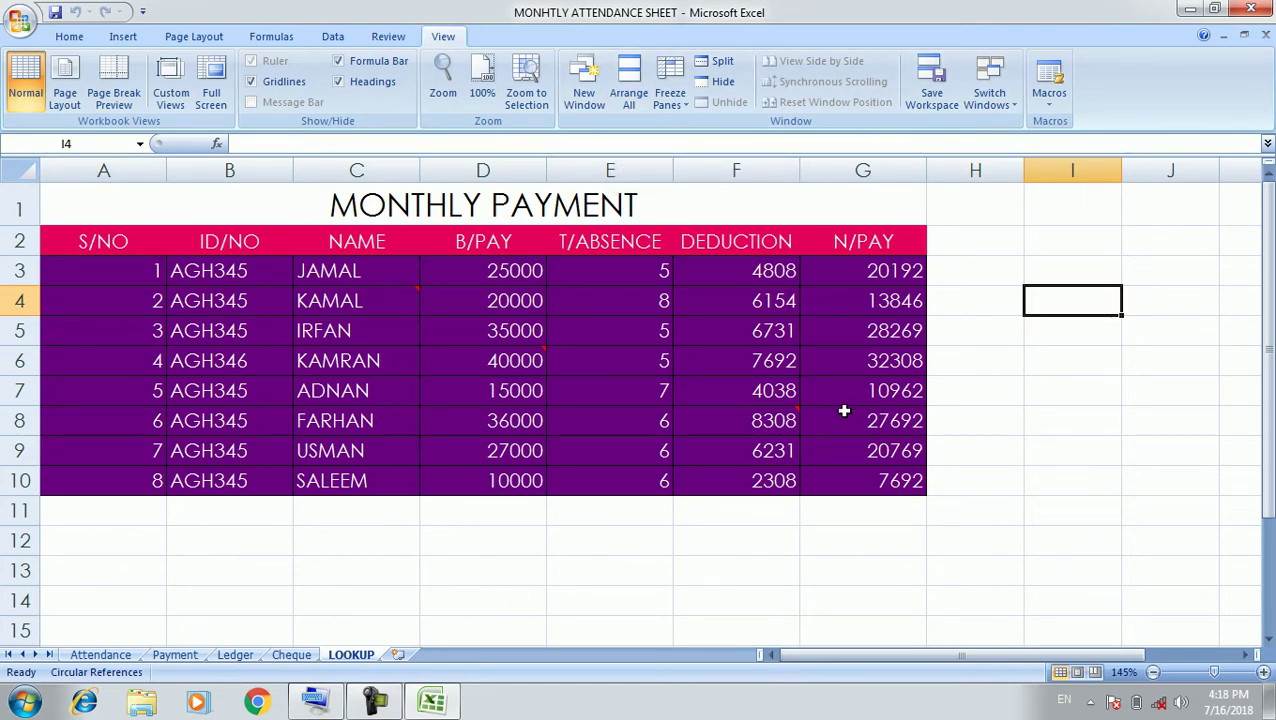
Open three new windows of the workbook and tile all five with Arrange All.
left_click(587, 104)
left_click(587, 104)
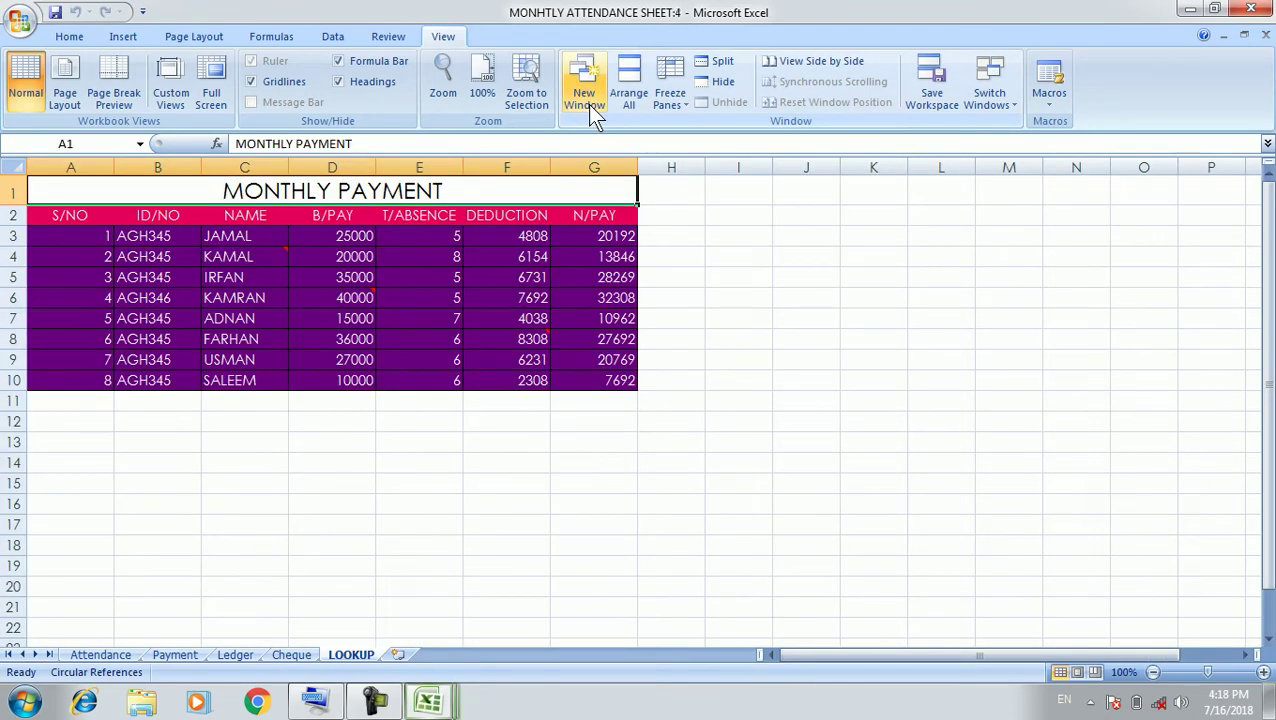
left_click(587, 104)
left_click(628, 100)
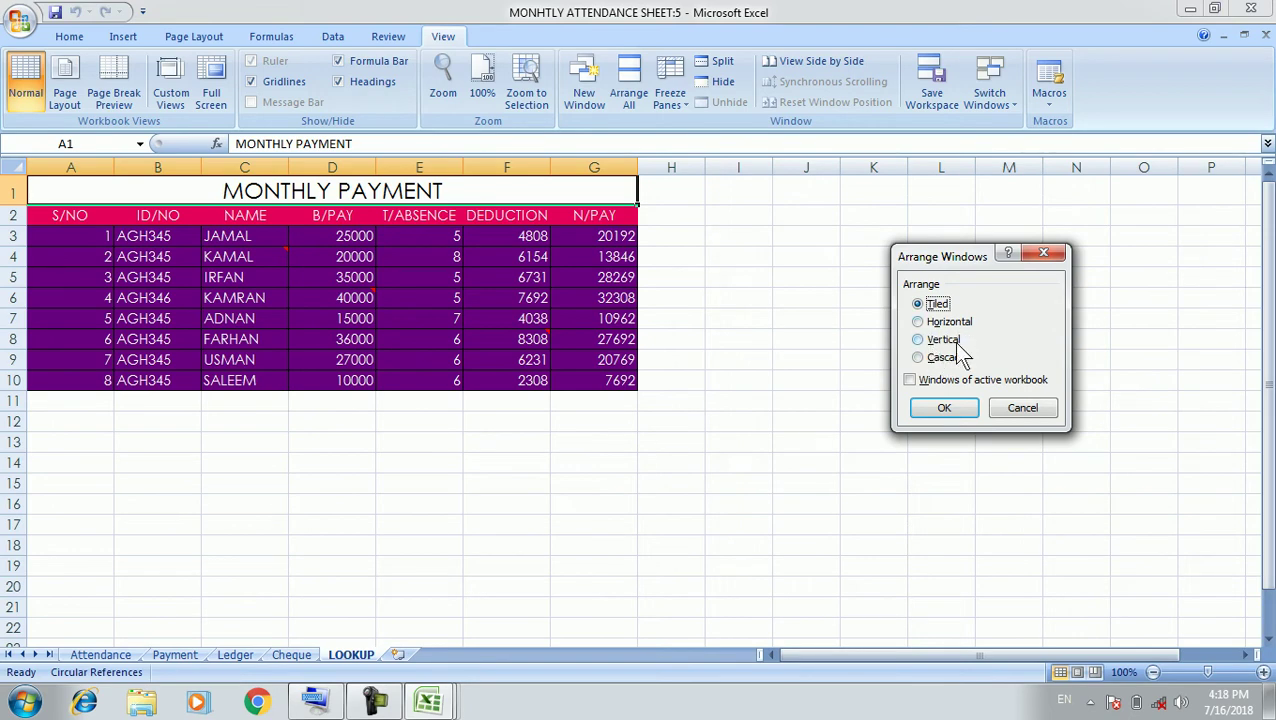
left_click(940, 410)
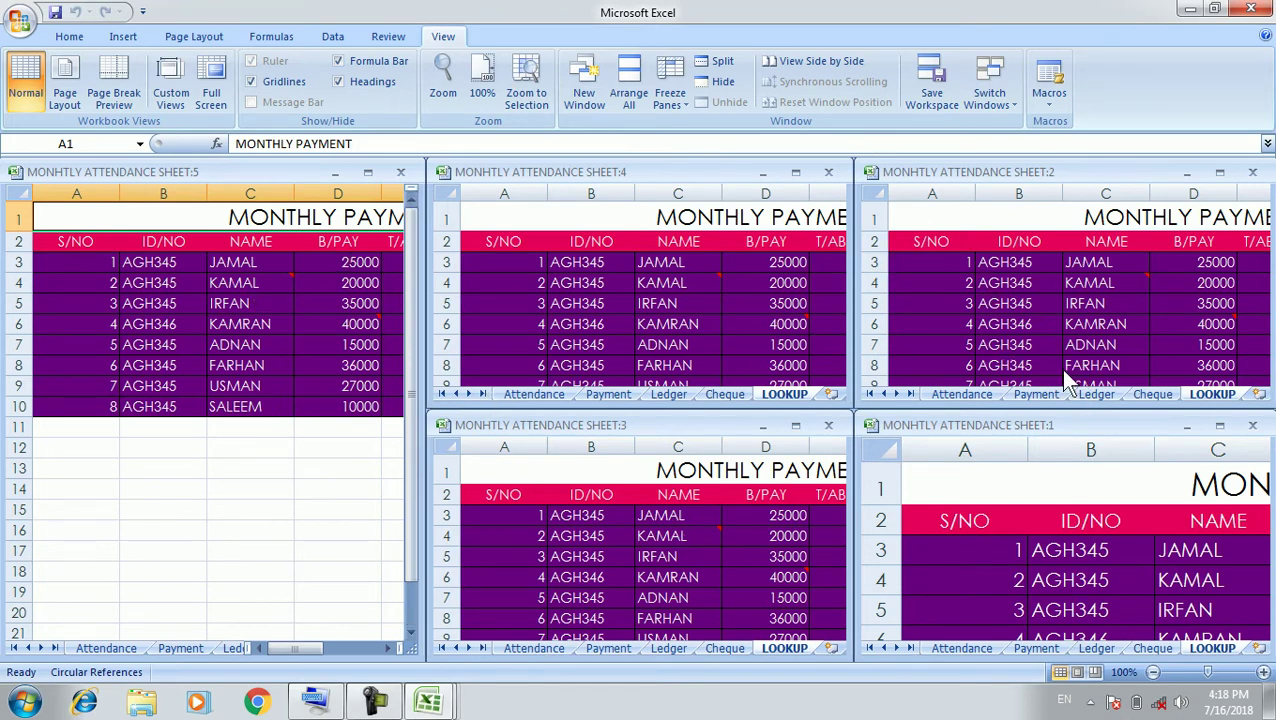
left_click(679, 107)
Rearrange the workbook windows first Horizontal, then Vertical side by side.
left_click(622, 101)
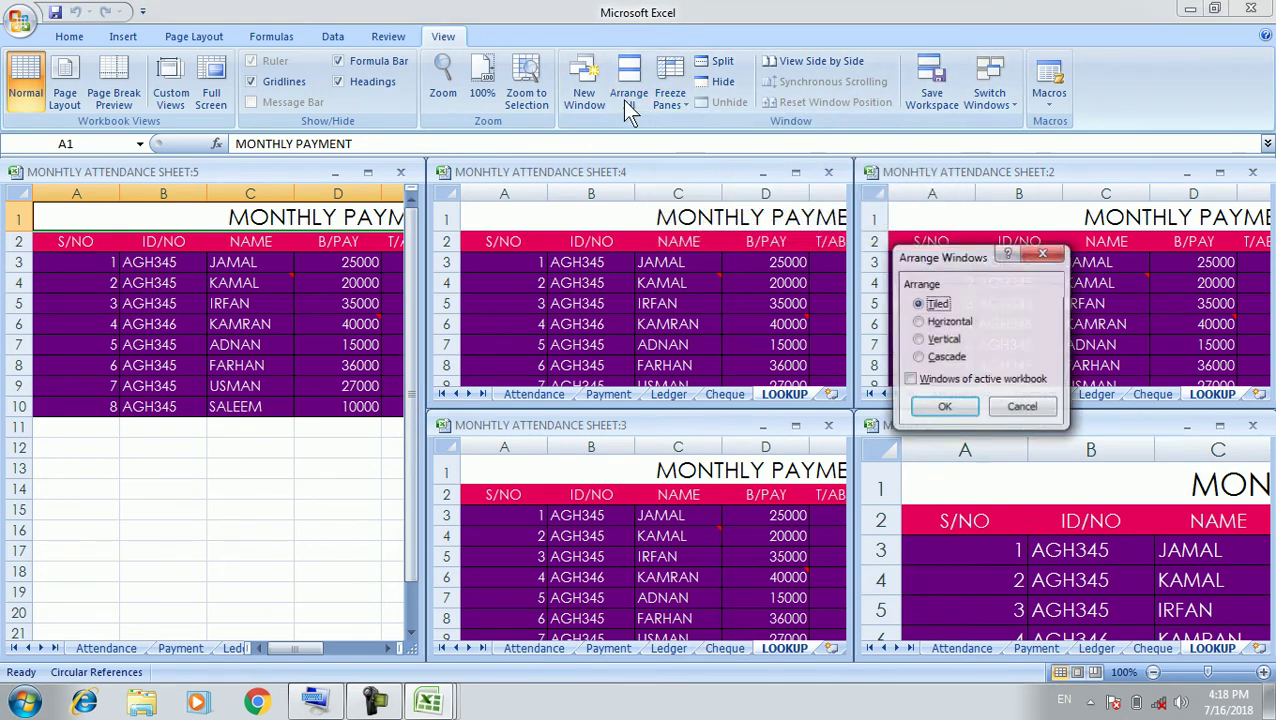
left_click(948, 412)
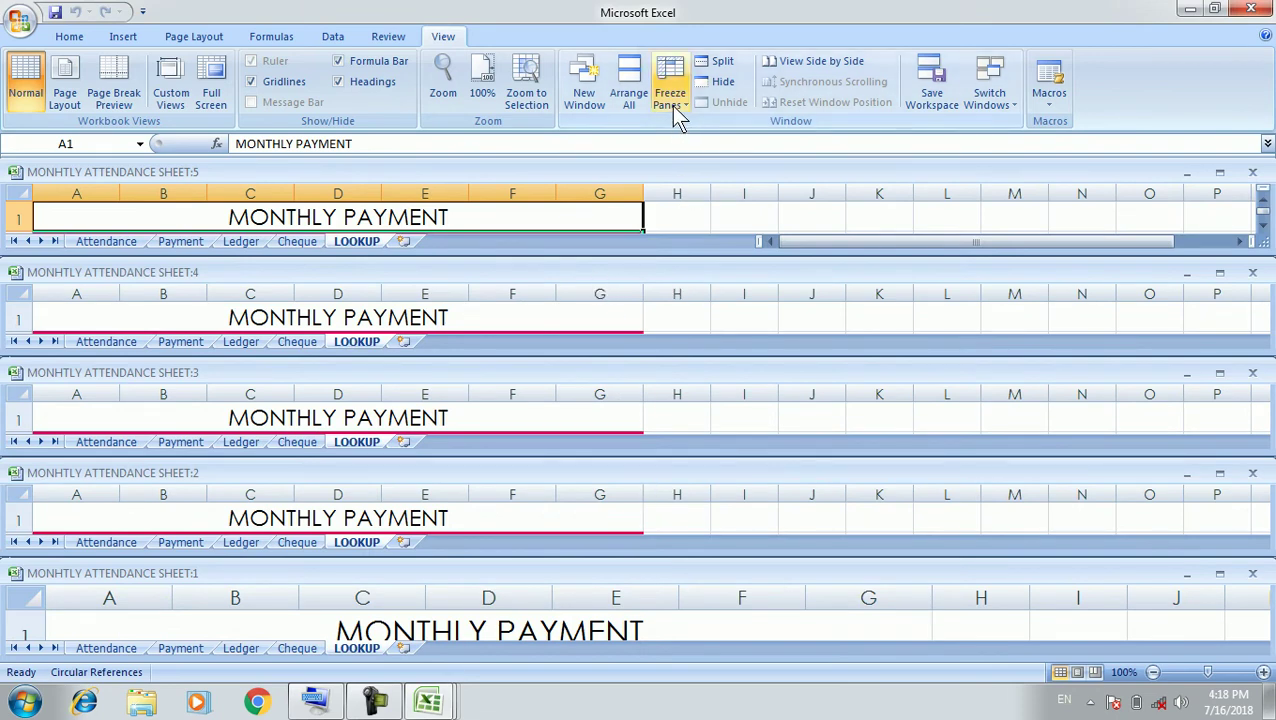
left_click(624, 104)
left_click(944, 340)
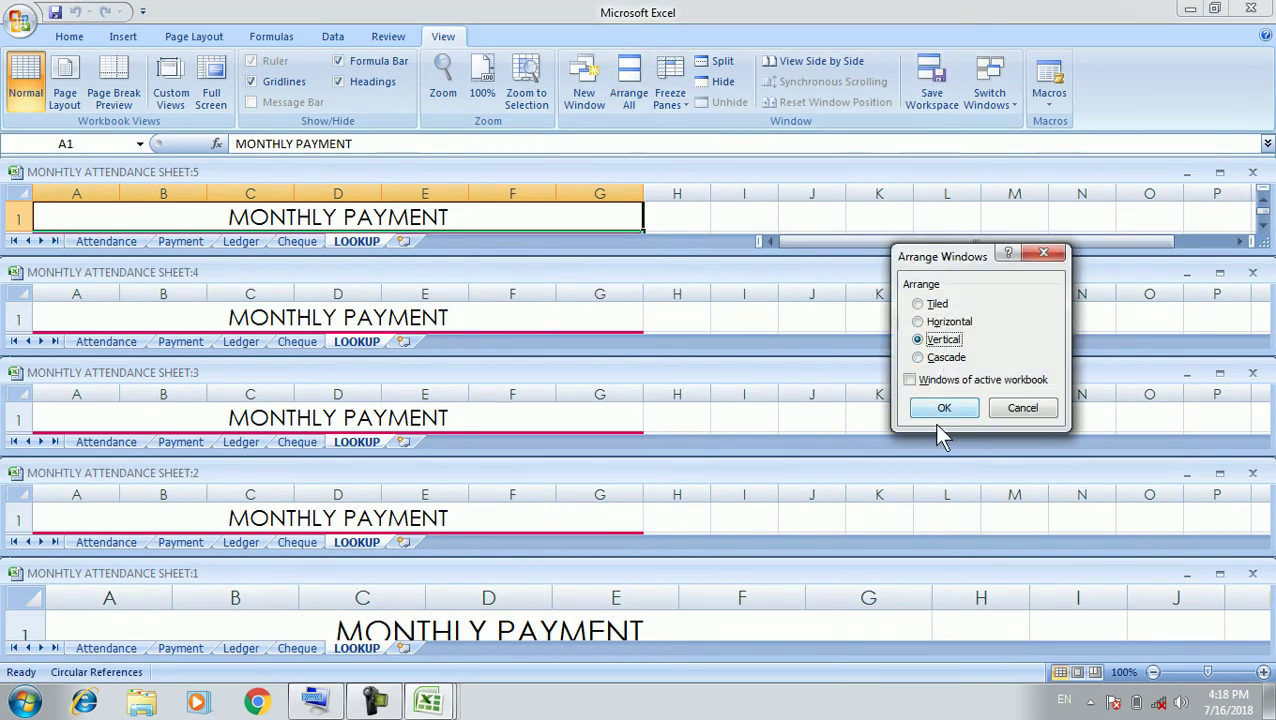
left_click(940, 410)
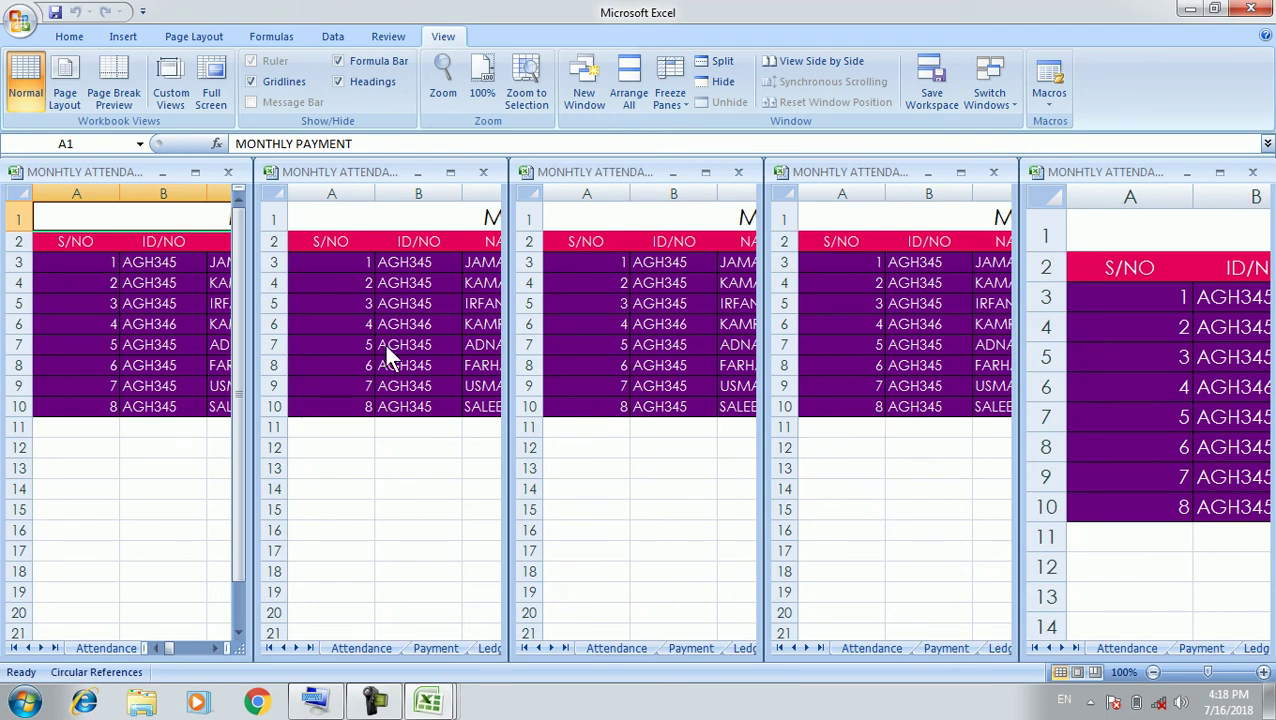
Close four of the tiled windows and maximize the last one.
left_click(228, 172)
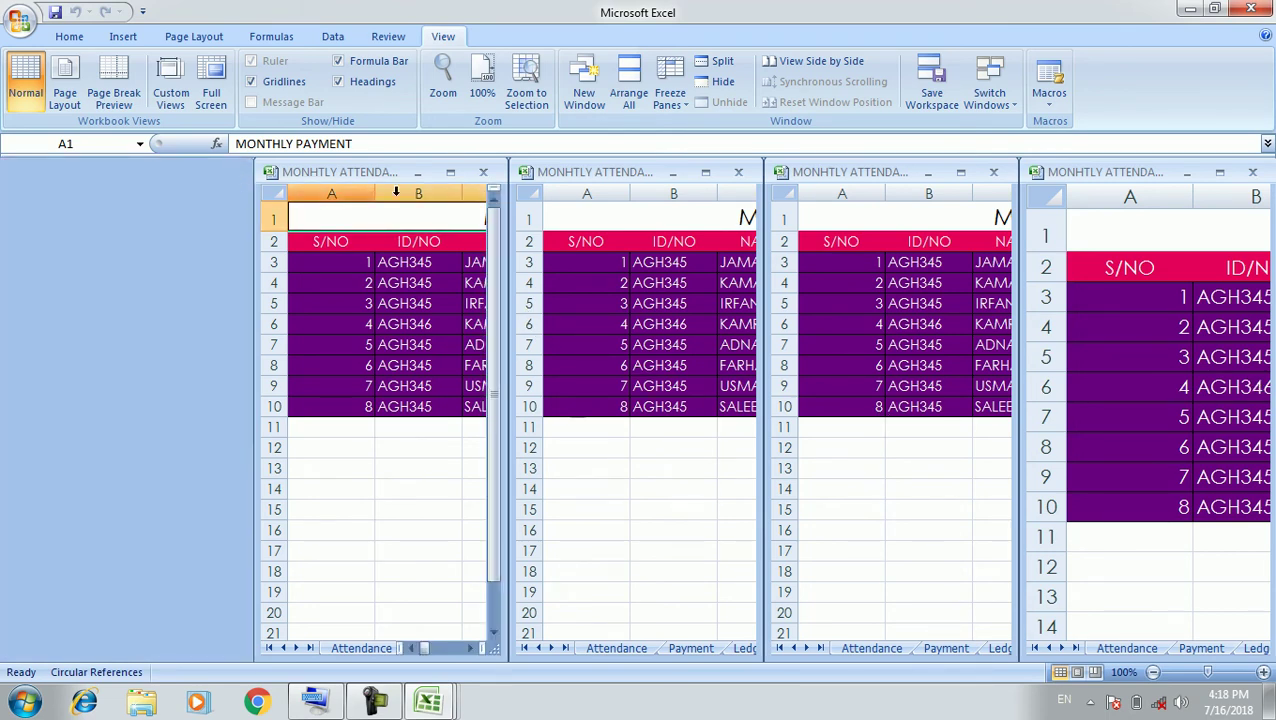
left_click(483, 172)
left_click(738, 172)
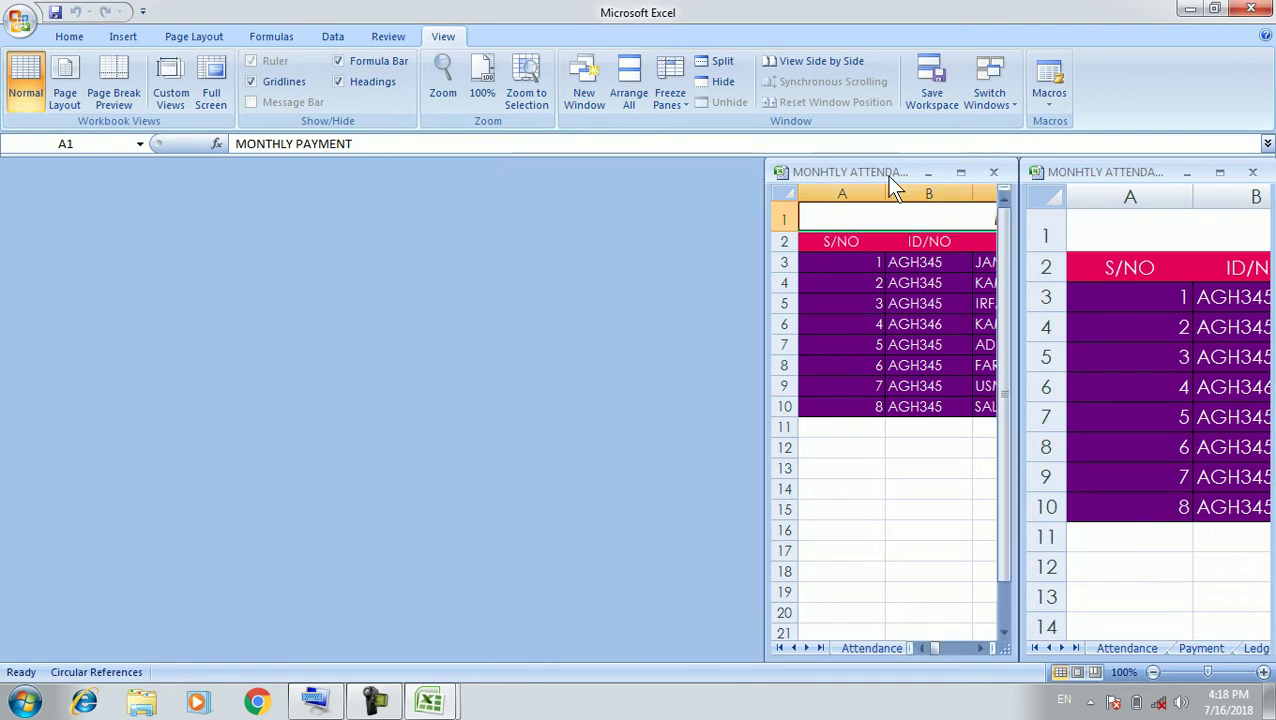
left_click(993, 172)
left_click(1219, 172)
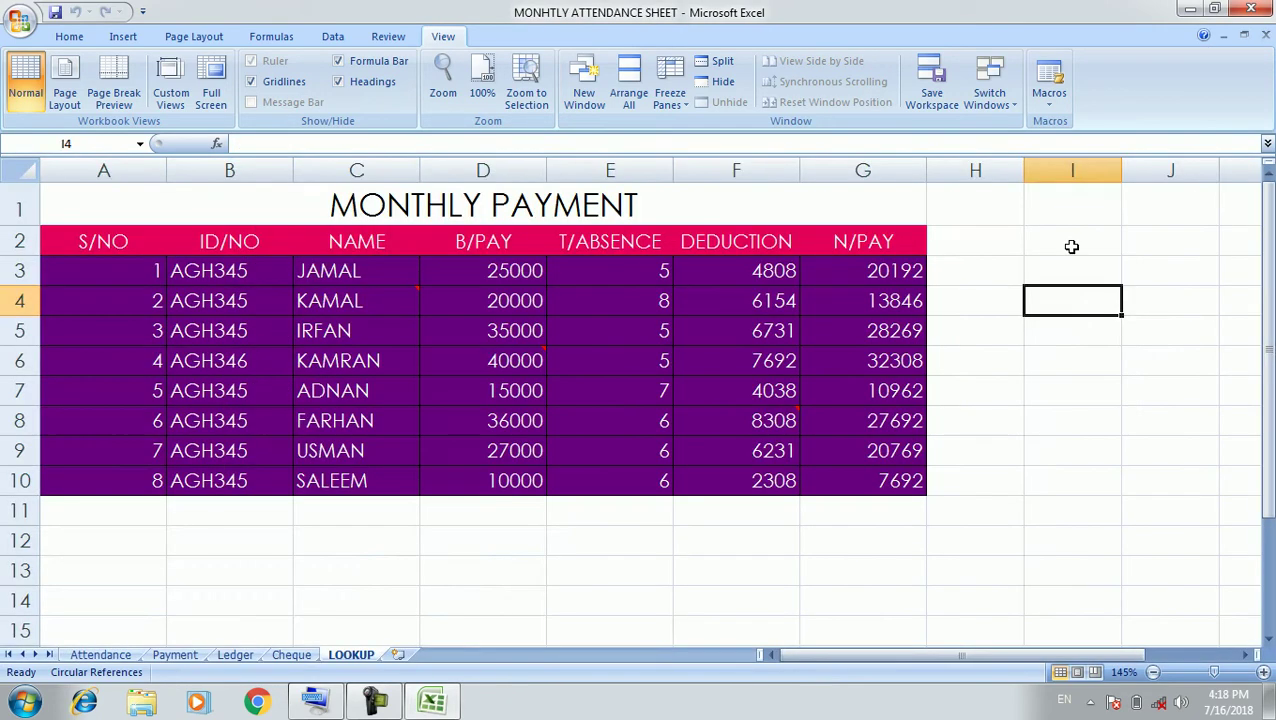
Try the Cascade option for the active workbook's windows, then cancel Arrange Windows.
left_click(630, 102)
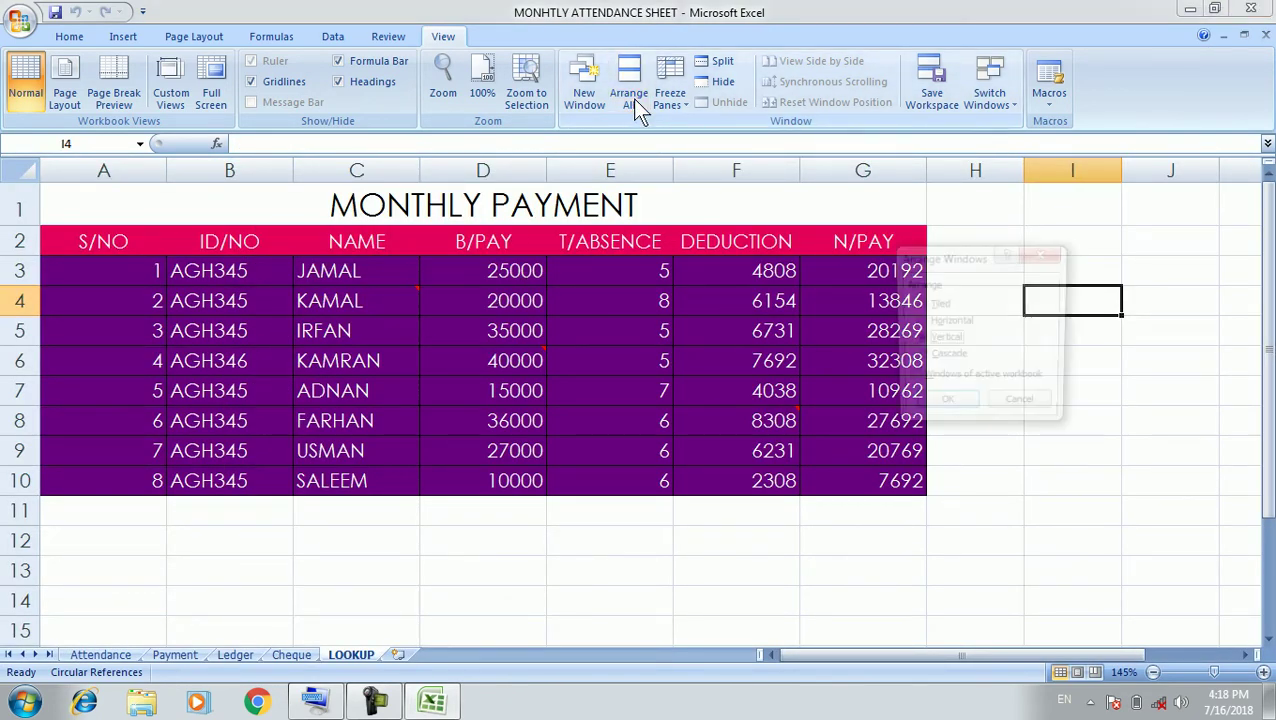
left_click(944, 358)
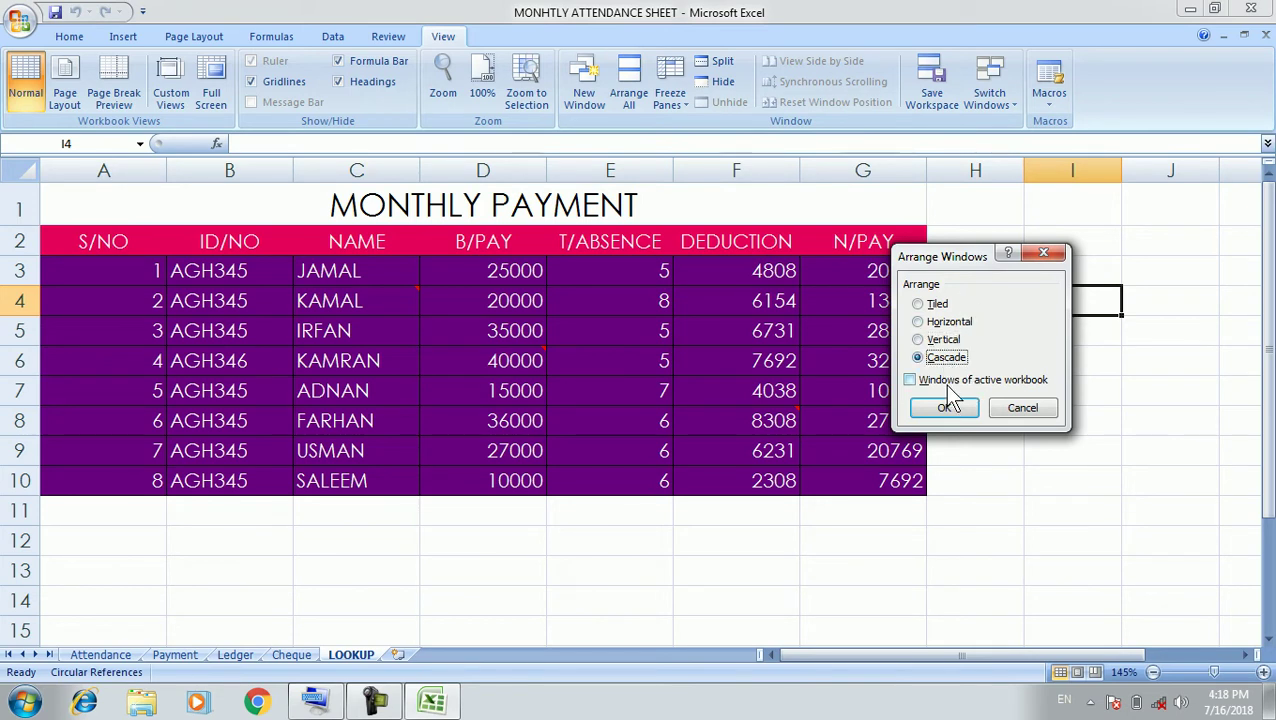
left_click(950, 380)
left_click(1022, 408)
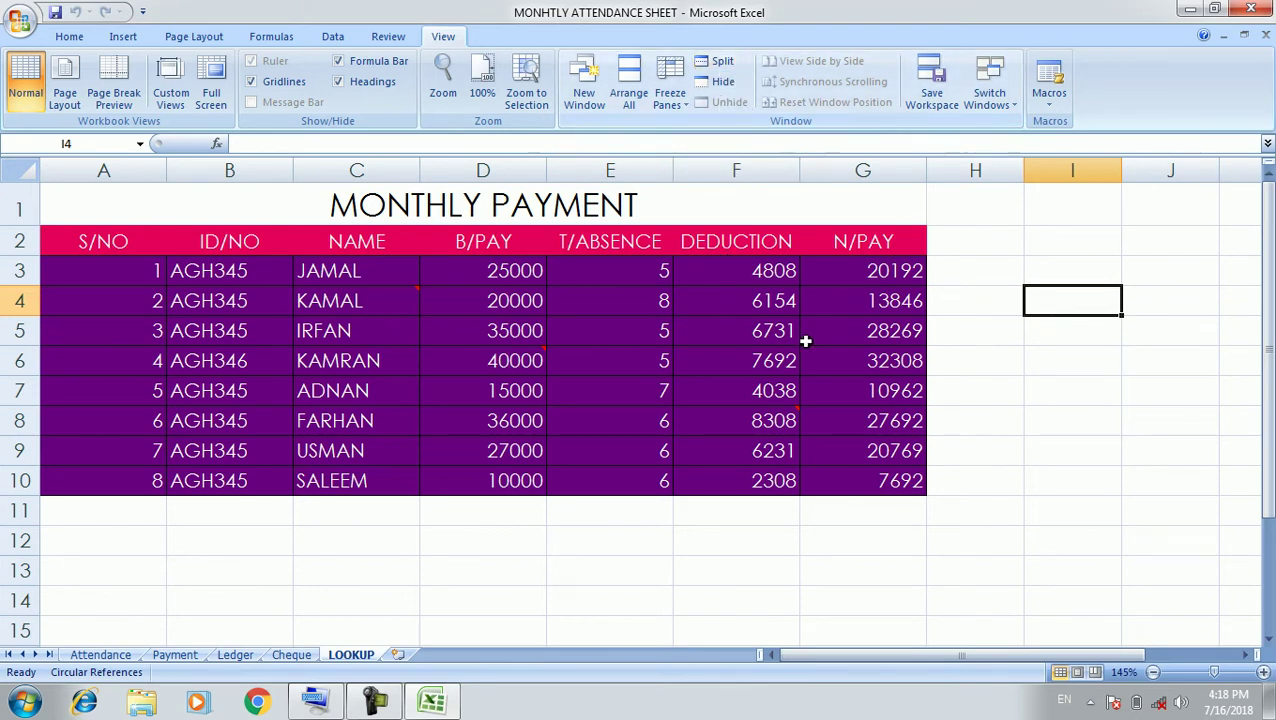
Freeze panes at I4 to lock rows 1–3 and columns A–H, then save.
left_click(667, 102)
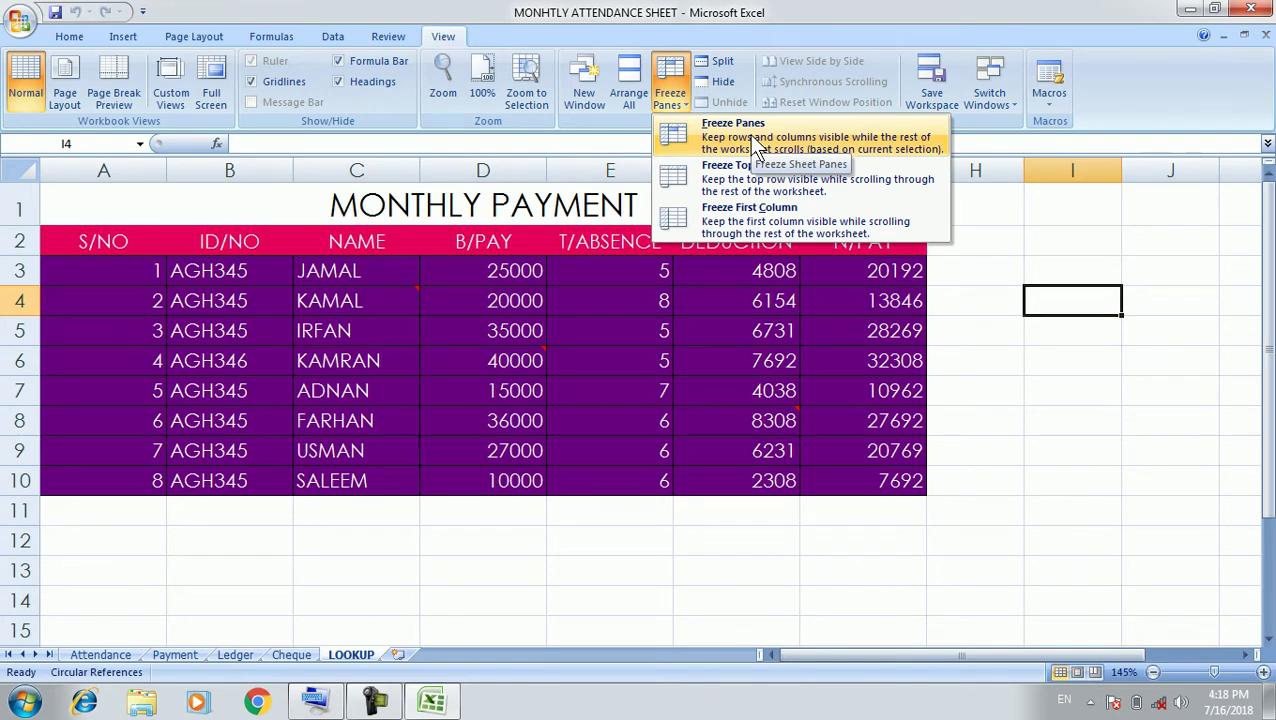
left_click(724, 135)
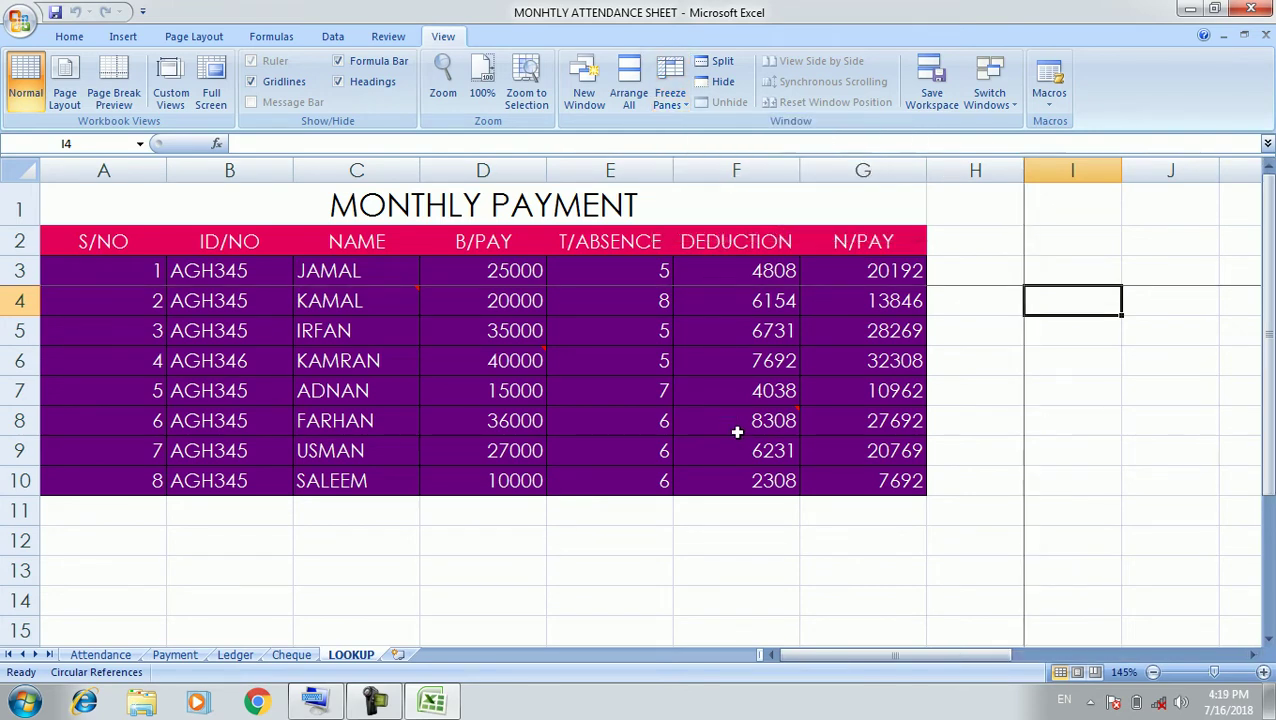
scroll(715, 522, "down", 3)
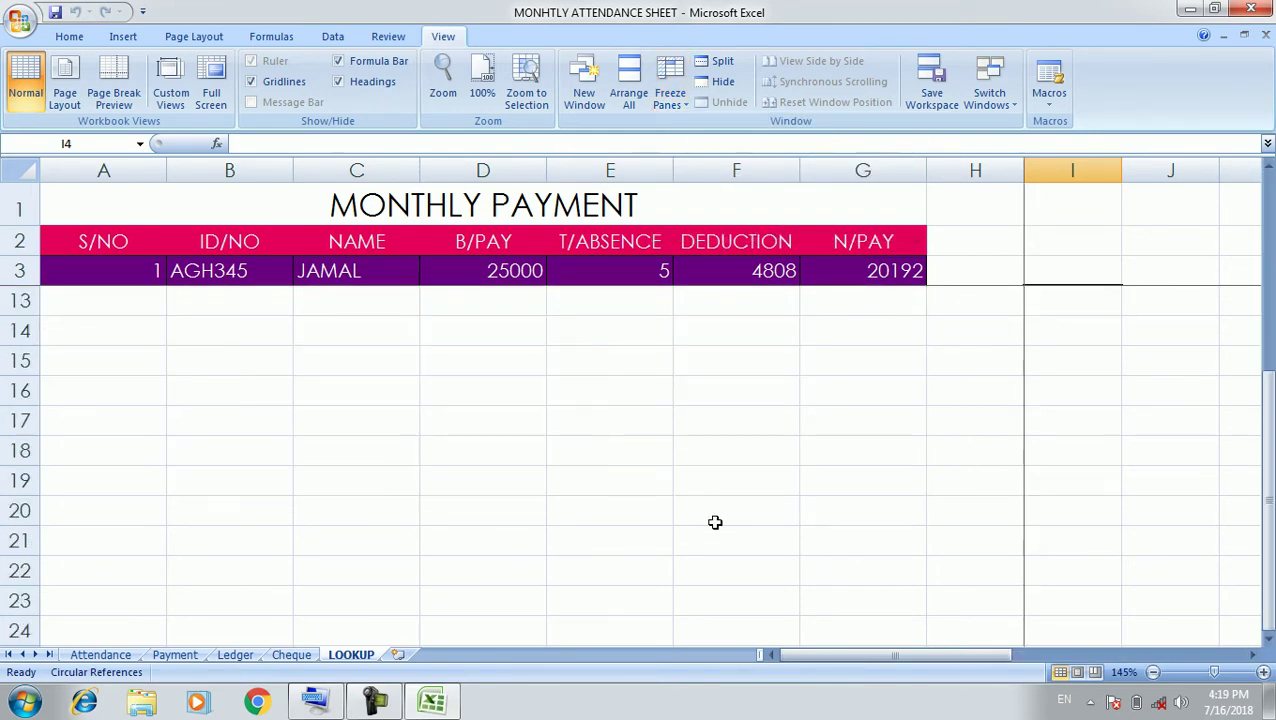
scroll(715, 522, "down", 2)
scroll(715, 522, "down", 4)
scroll(715, 522, "down", 1)
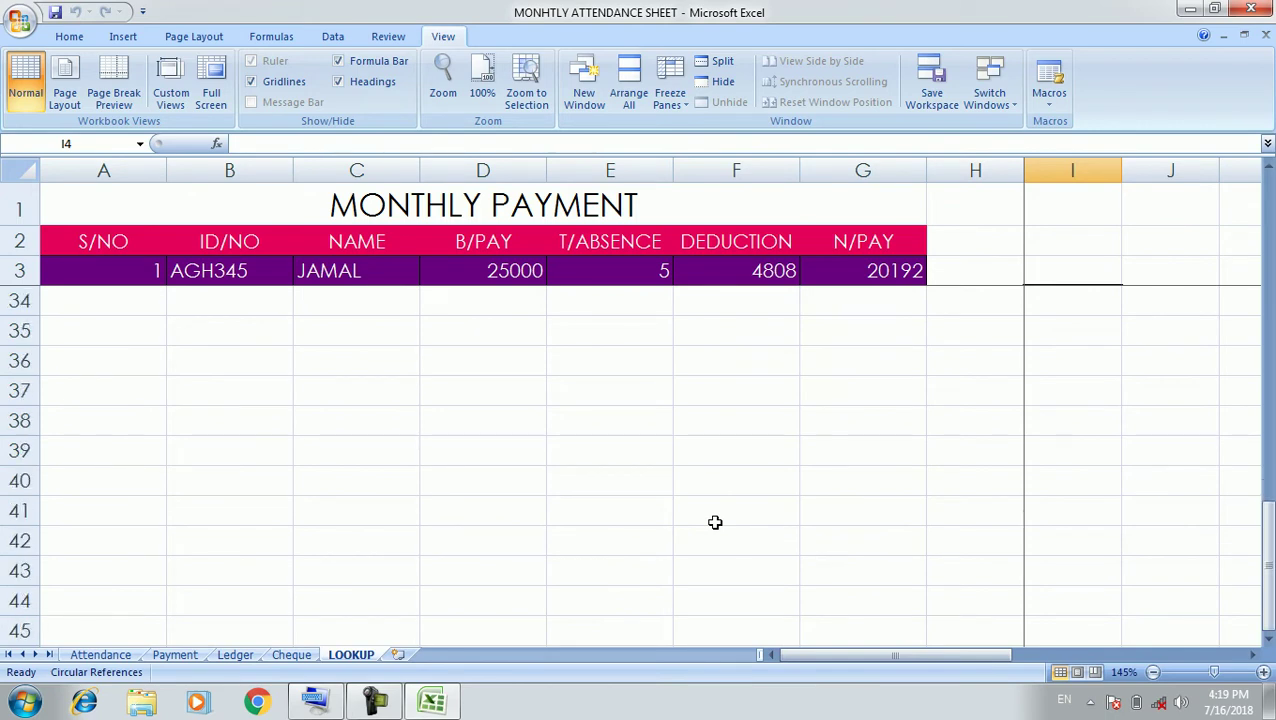
key("ctrl+s")
Move down past row 80 from B70 and scroll back up to check the frozen headers.
scroll(714, 544, "down", 4)
scroll(330, 467, "down", 5)
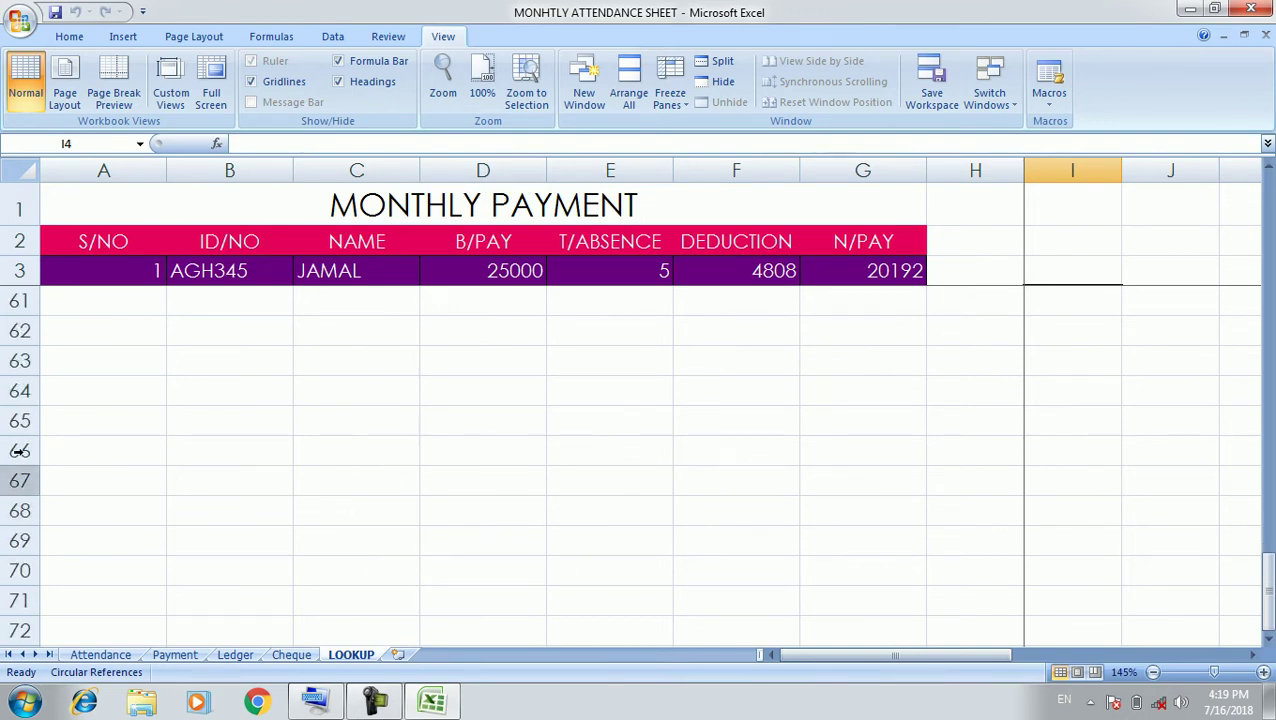
left_click(220, 563)
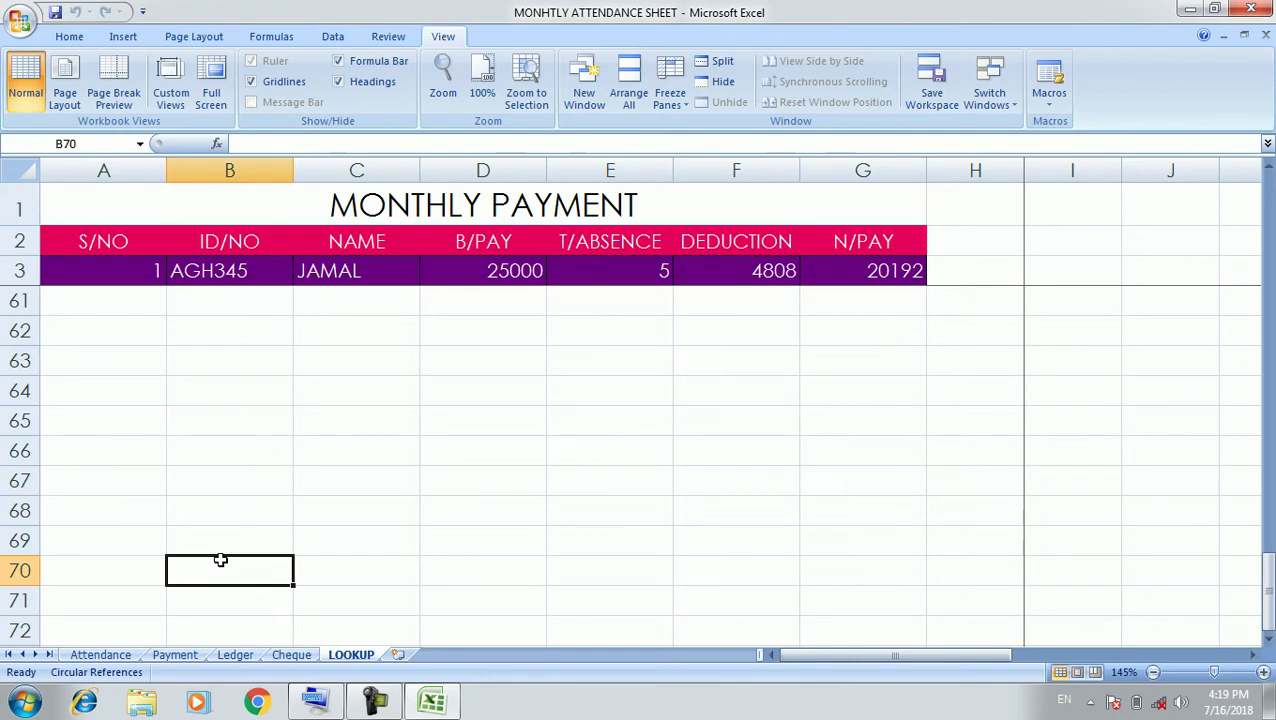
key("Down")
key("Down")
key("Down")
key("Down")
key("Down")
key("Down")
key("Down")
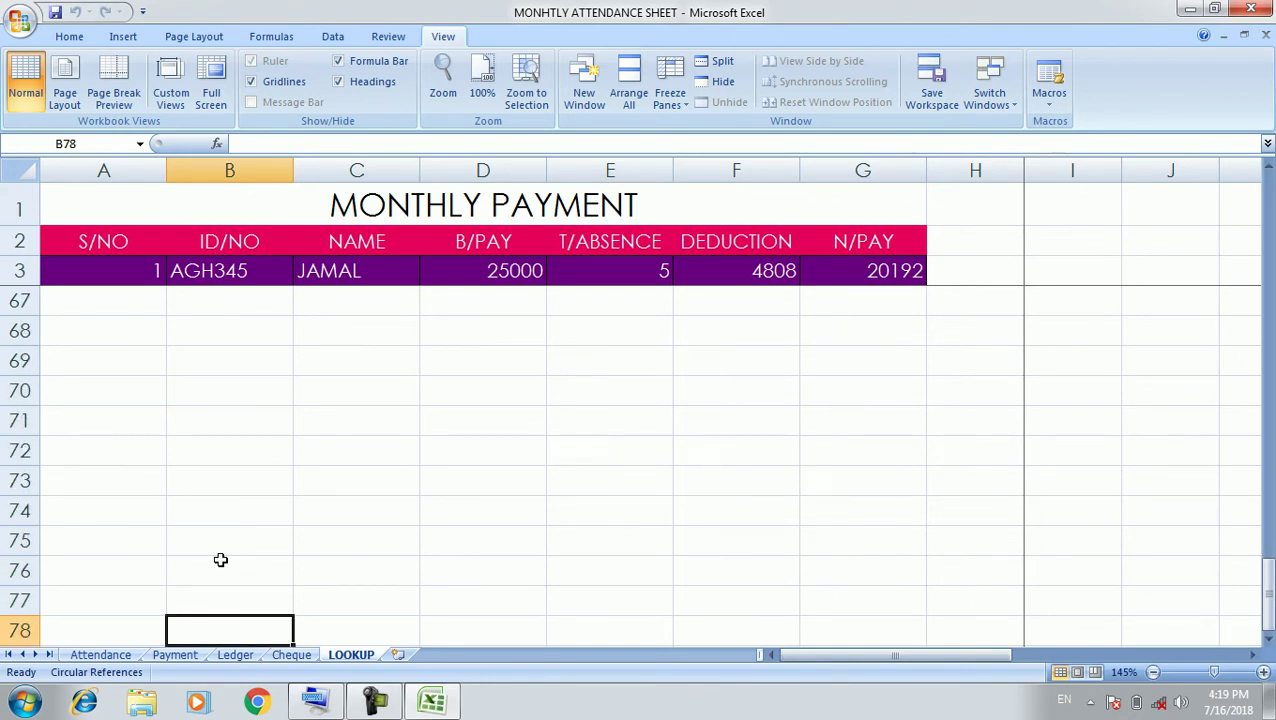
key("Down")
key("Down")
key("Down")
key("Down")
key("Down")
key("Down")
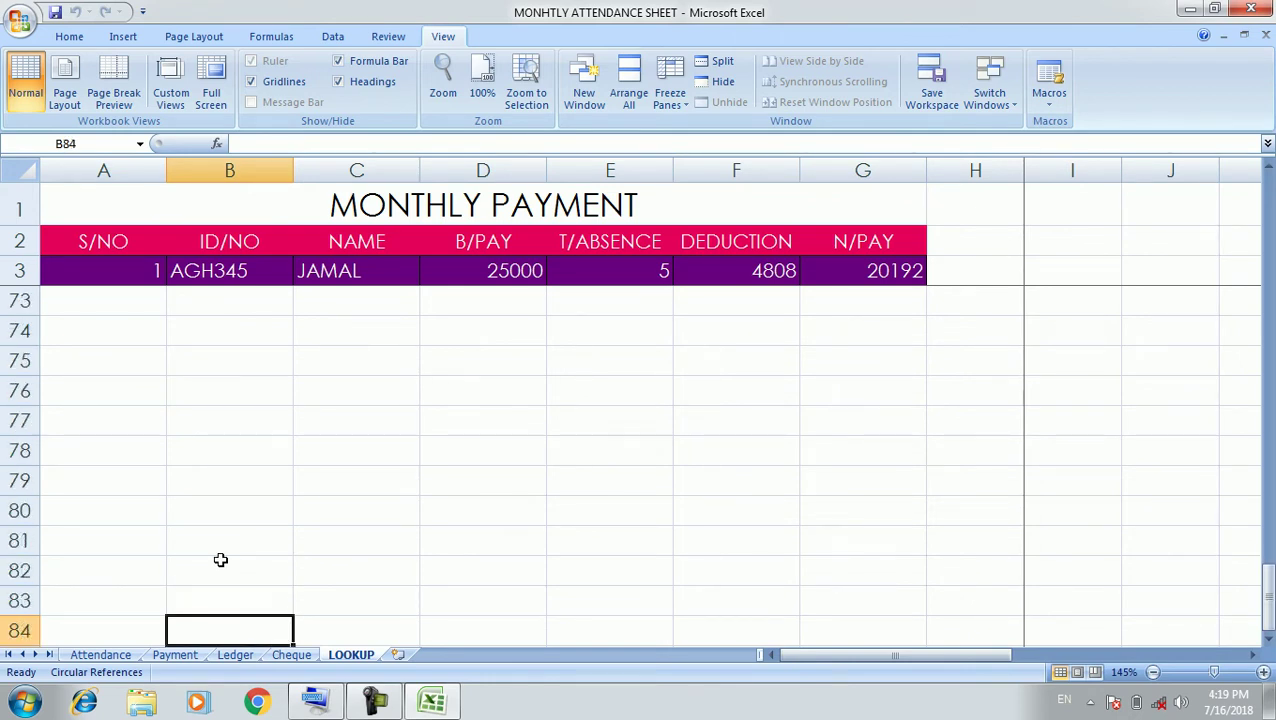
scroll(220, 559, "up", 3)
scroll(218, 556, "up", 10)
scroll(215, 553, "up", 6)
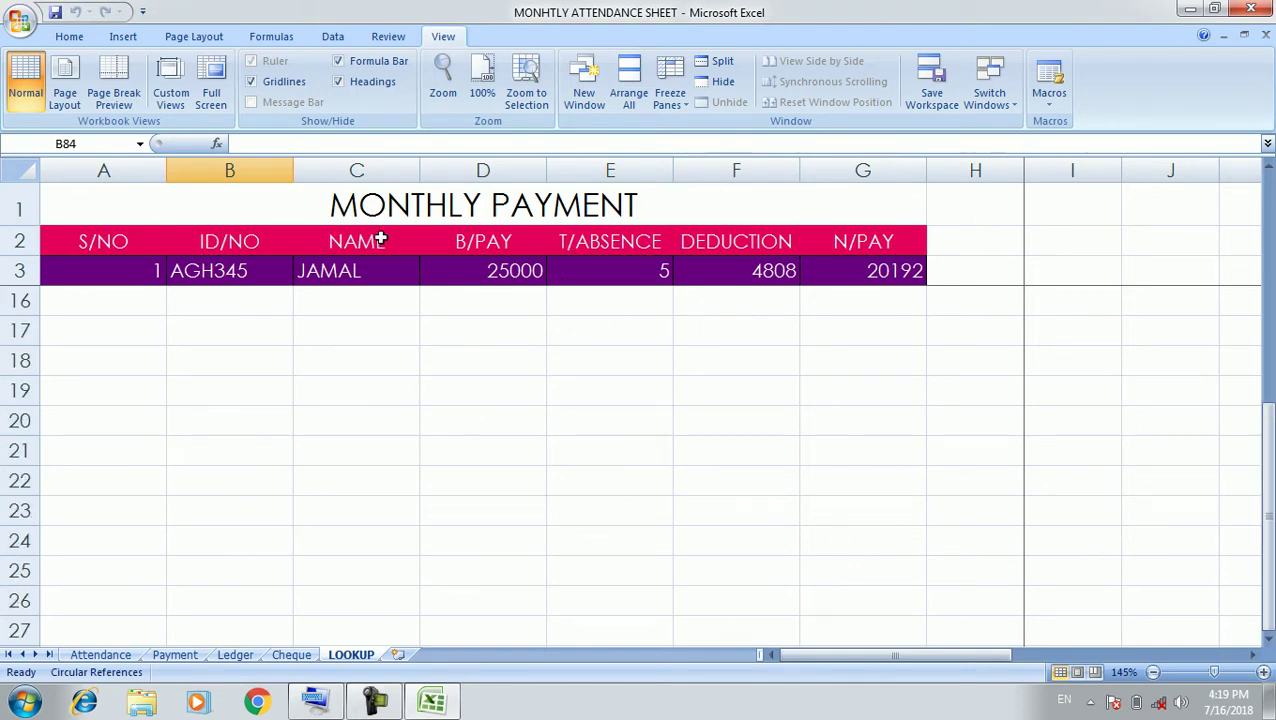
scroll(770, 420, "up", 2)
scroll(775, 441, "up", 2)
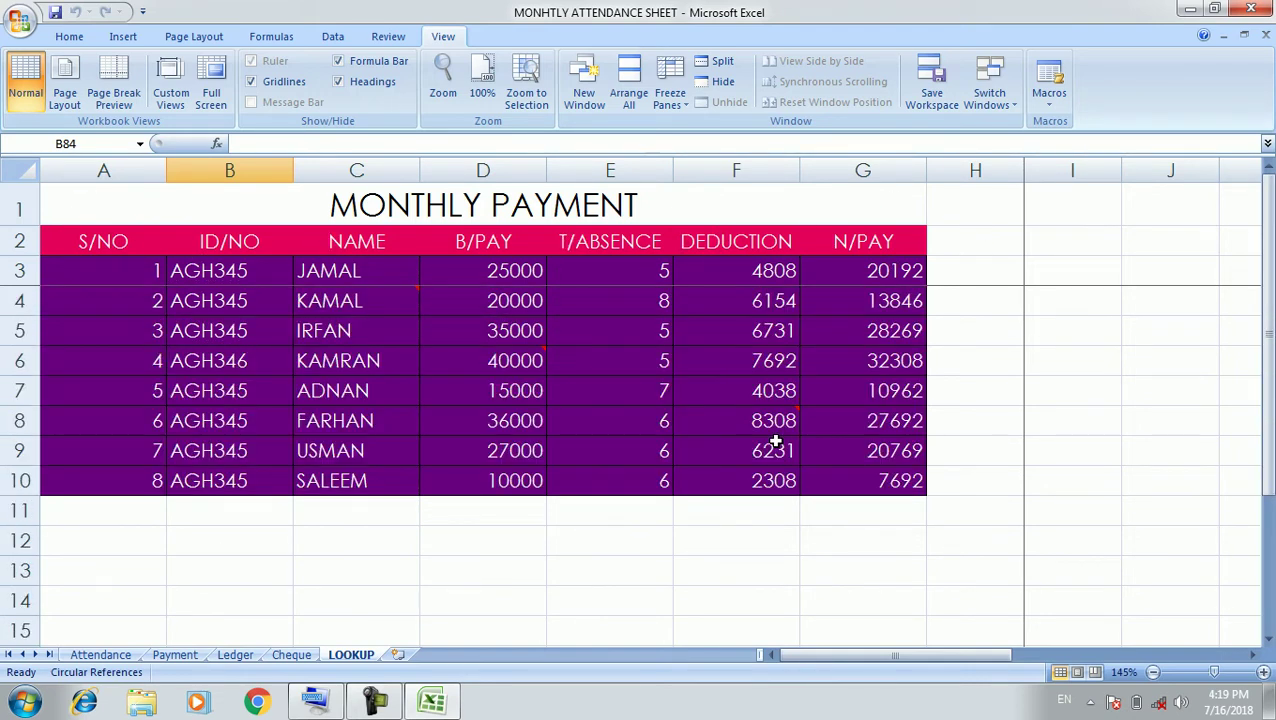
Unfreeze all rows and columns on the LOOKUP sheet.
left_click(671, 106)
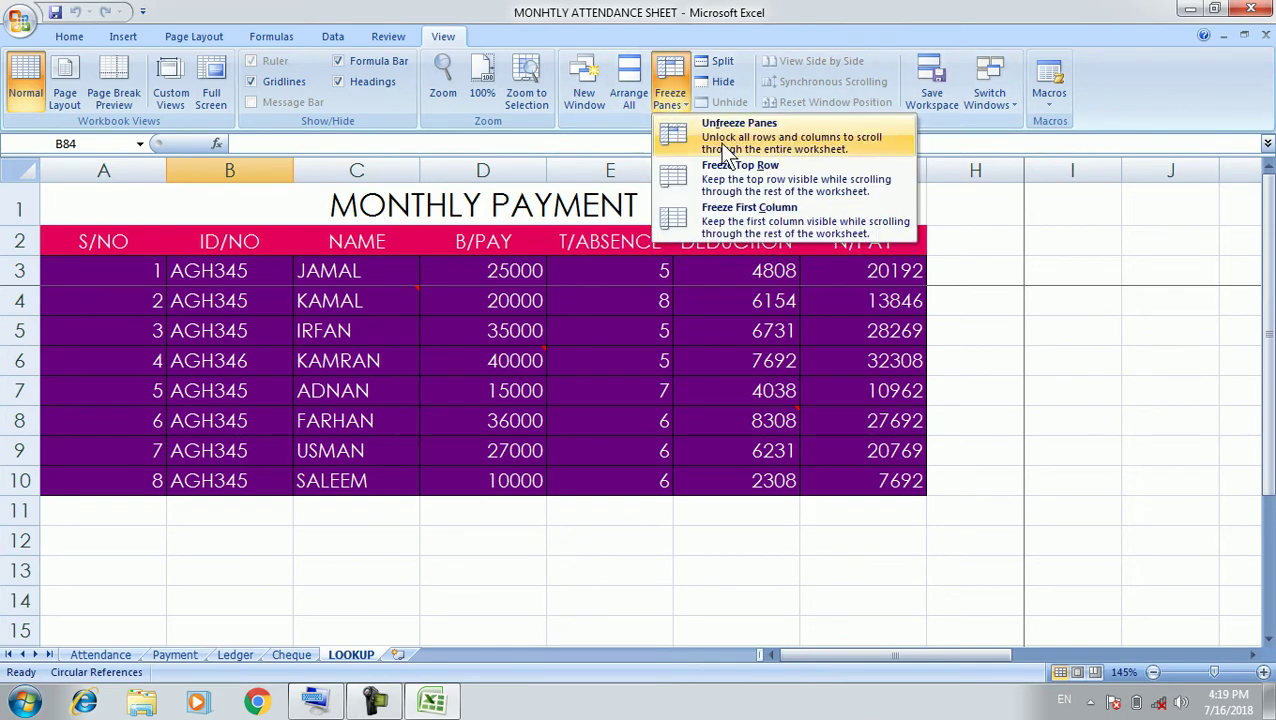
left_click(738, 137)
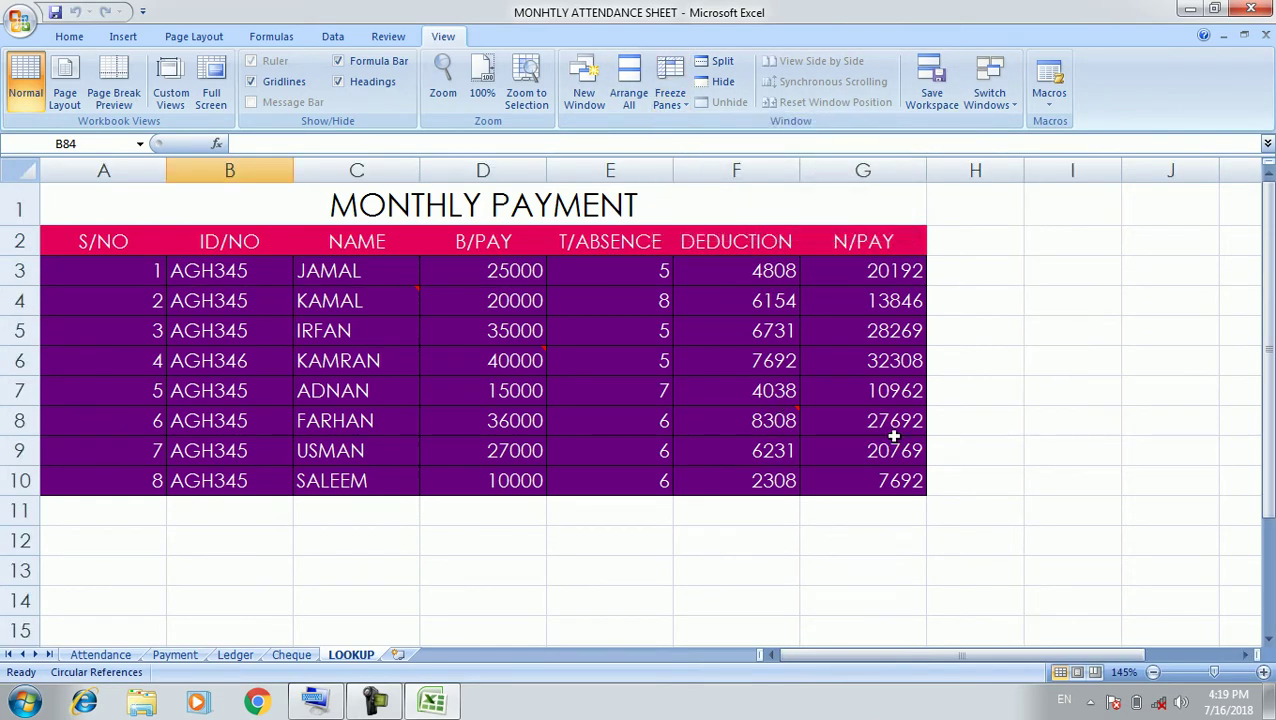
left_click(973, 388)
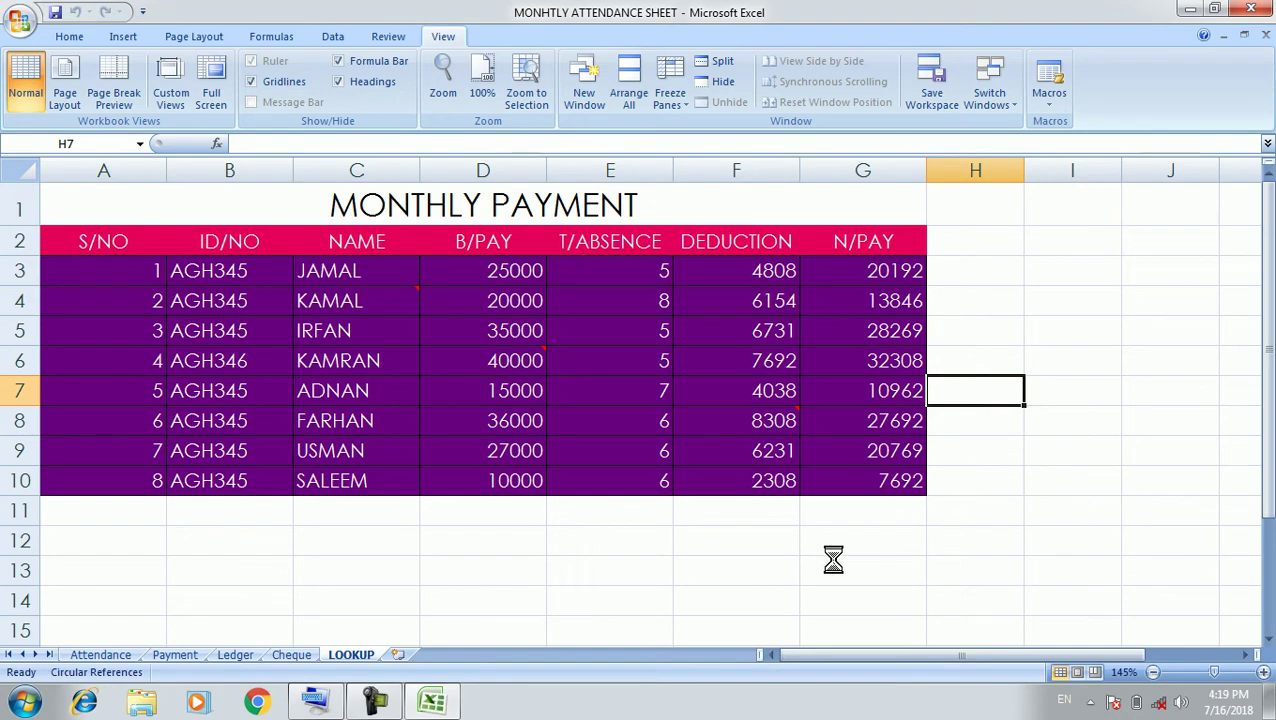
left_click(614, 537)
Freeze only the top row and scroll to test it.
left_click(670, 92)
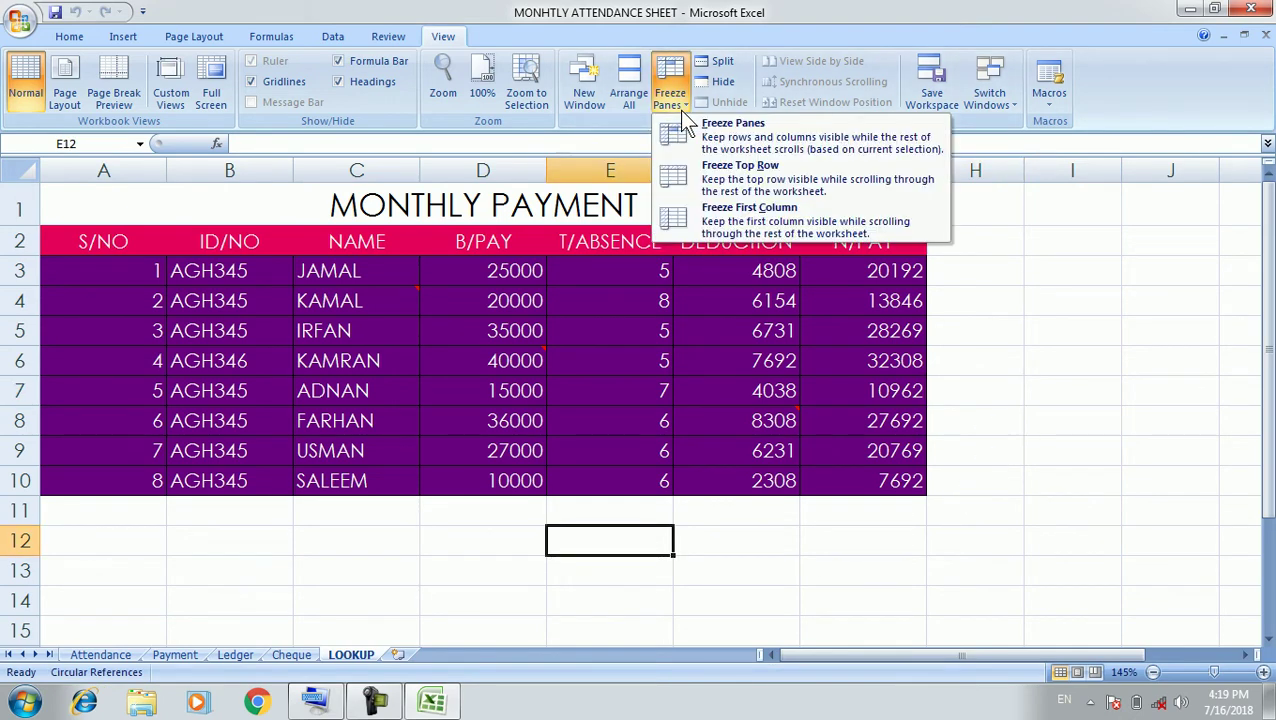
left_click(785, 183)
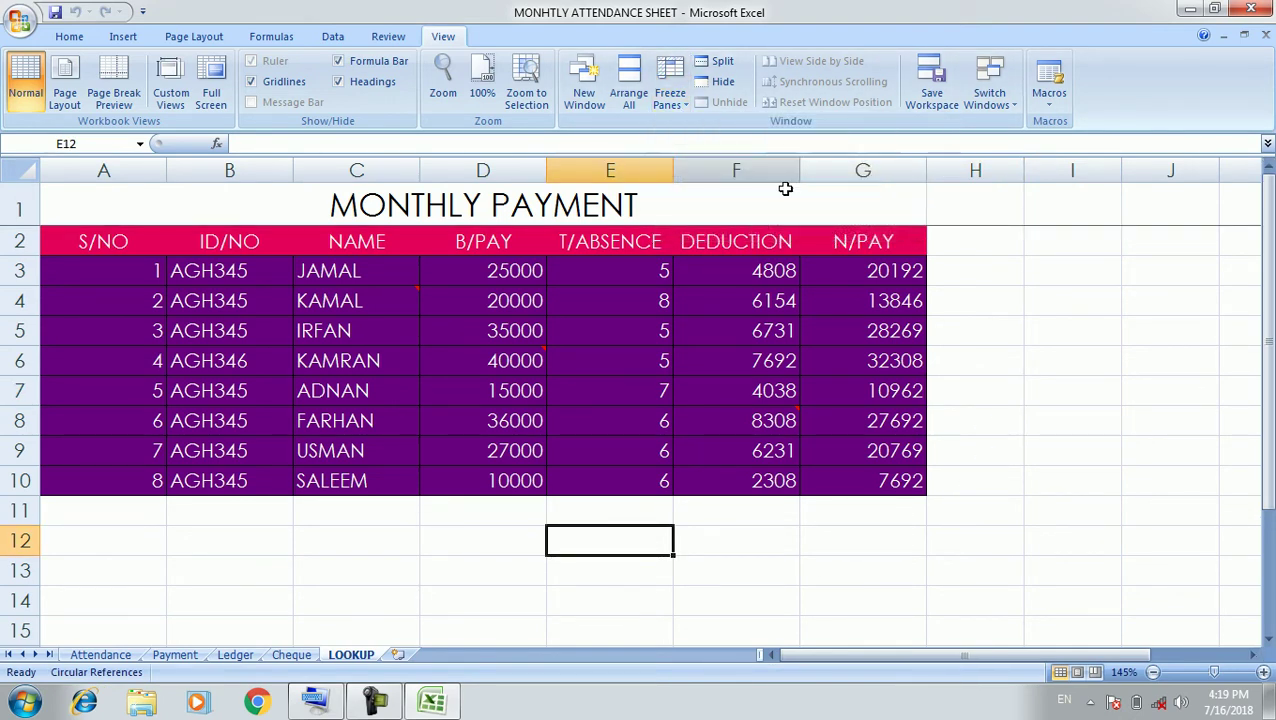
scroll(809, 550, "down", 1)
scroll(812, 550, "down", 4)
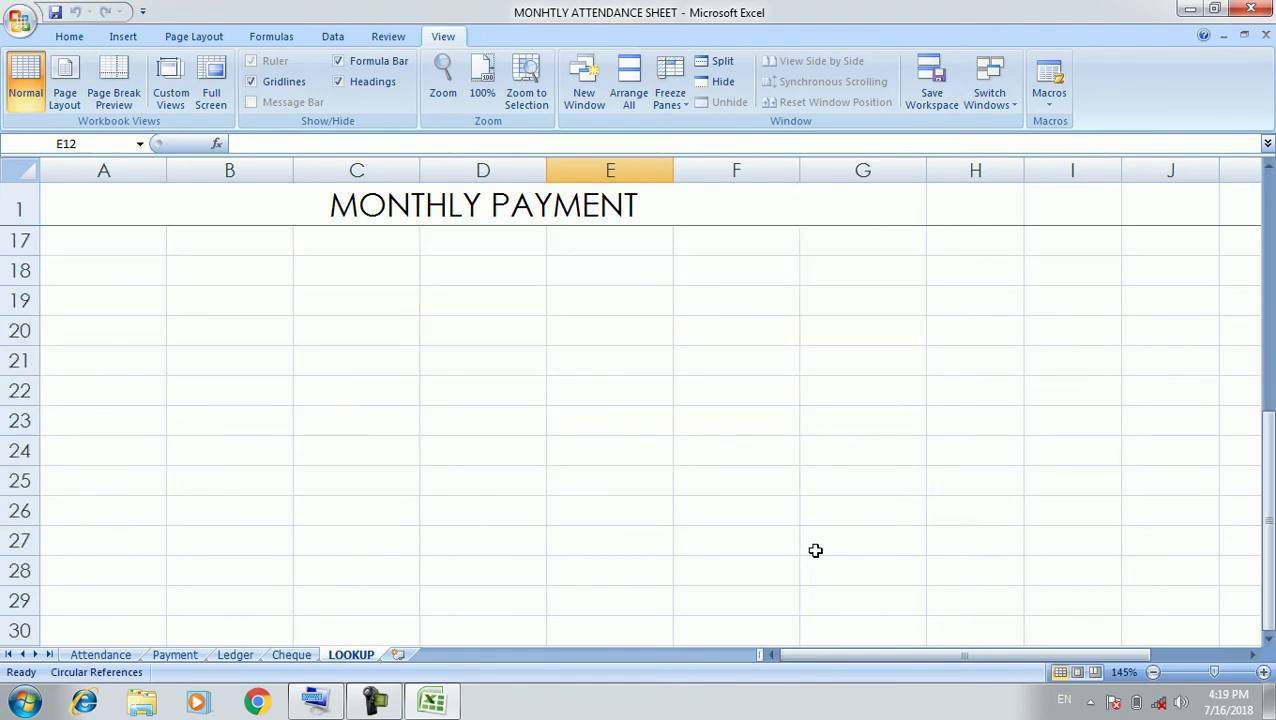
scroll(818, 553, "up", 5)
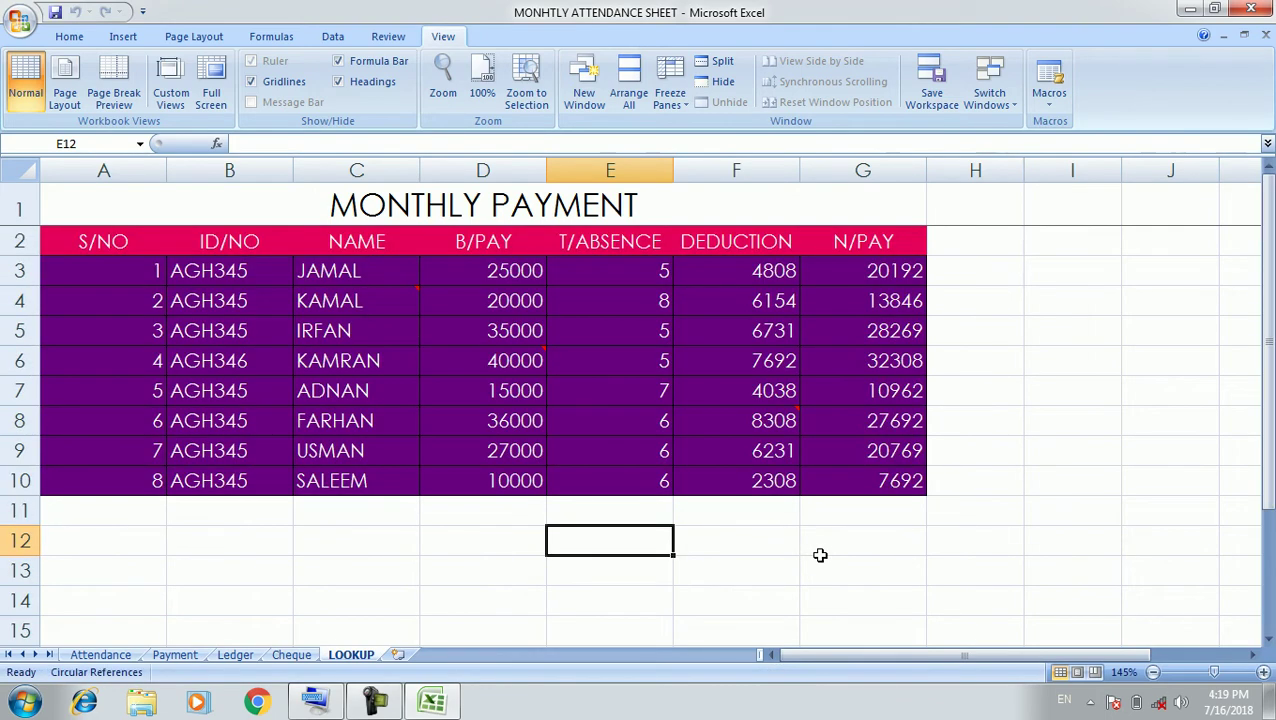
Freeze the first column so S/NO stays visible, and scroll to test.
left_click(672, 88)
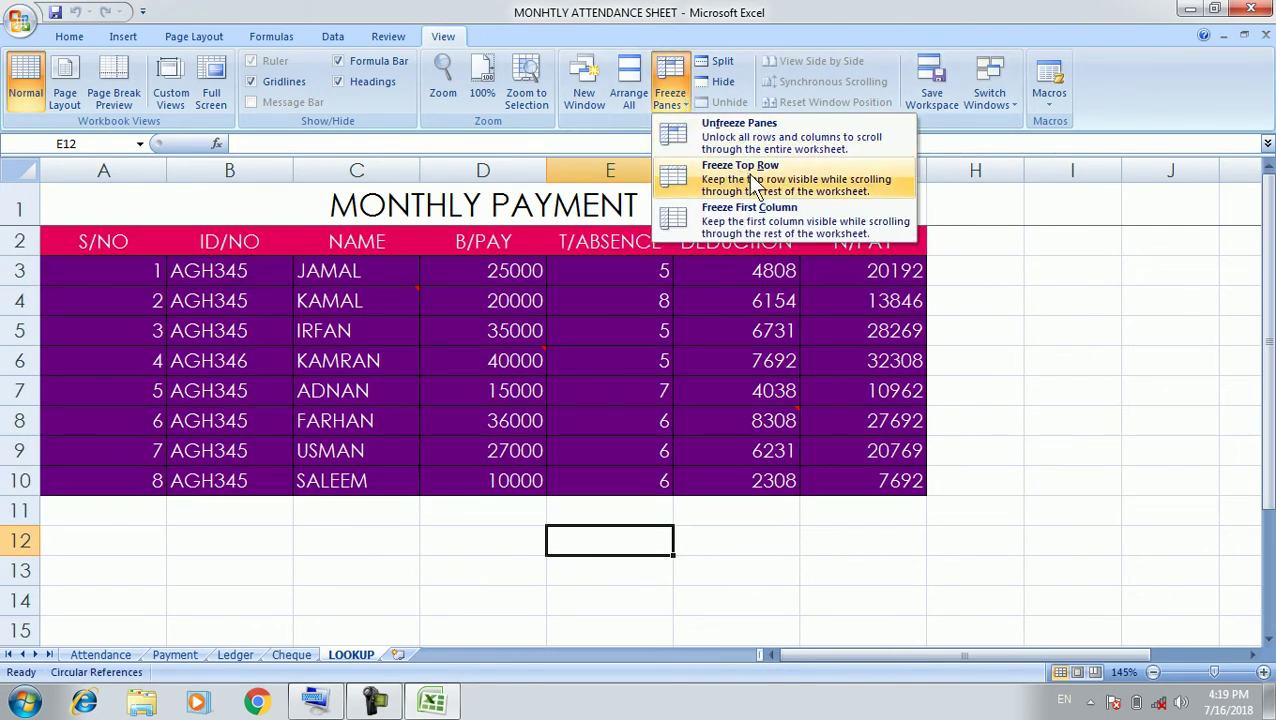
left_click(776, 220)
left_click(863, 595)
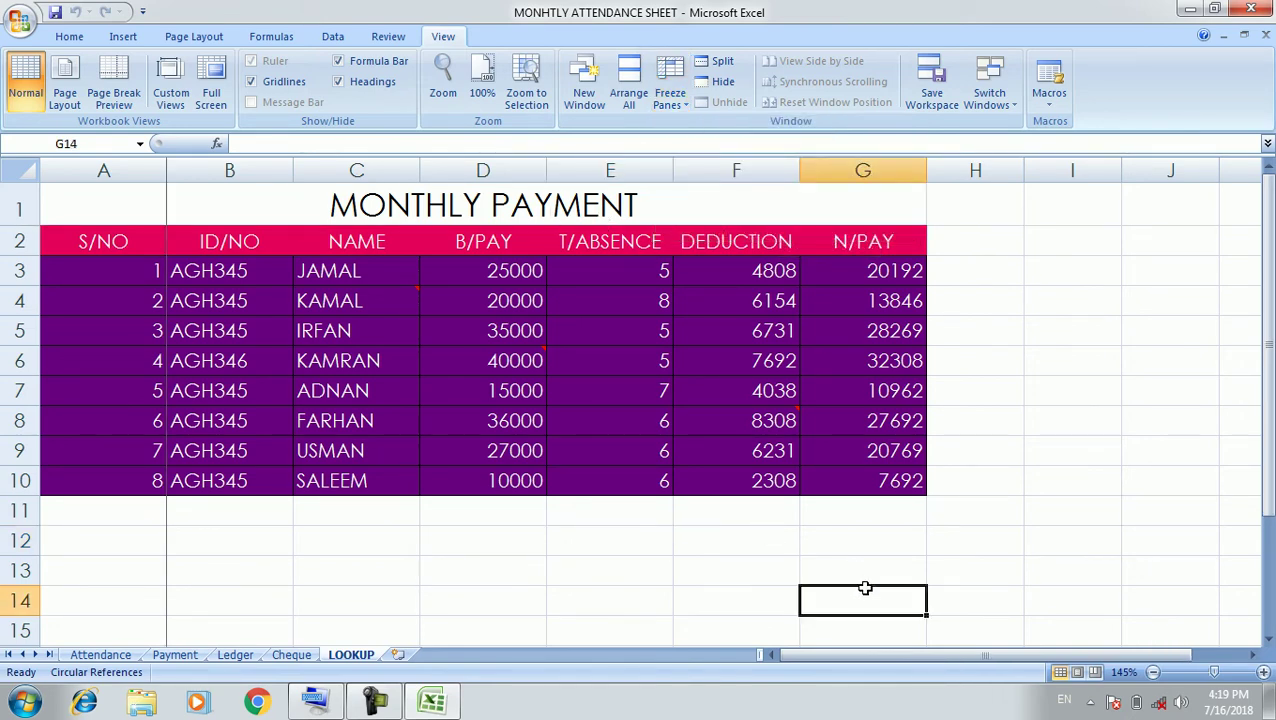
scroll(865, 588, "down", 2)
scroll(865, 588, "down", 3)
scroll(865, 588, "down", 2)
scroll(865, 588, "down", 3)
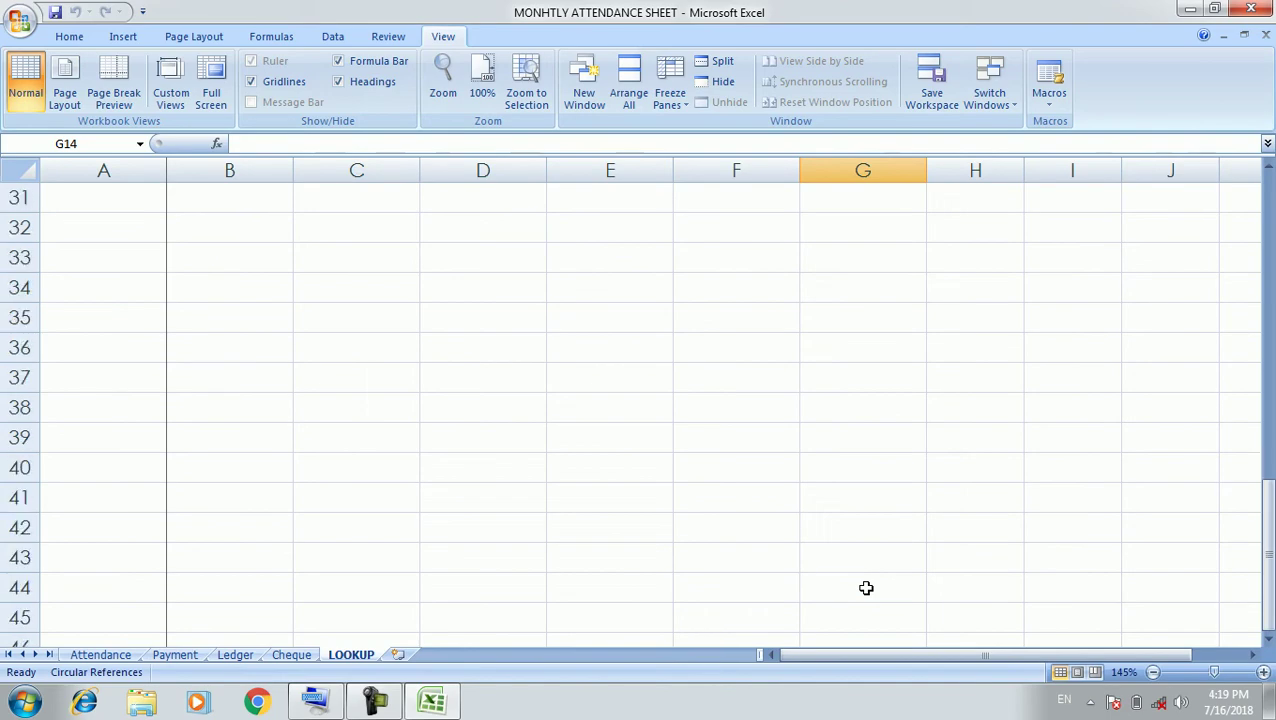
Return to the start of the sheet and move sideways to check the frozen column A.
left_click(1252, 655)
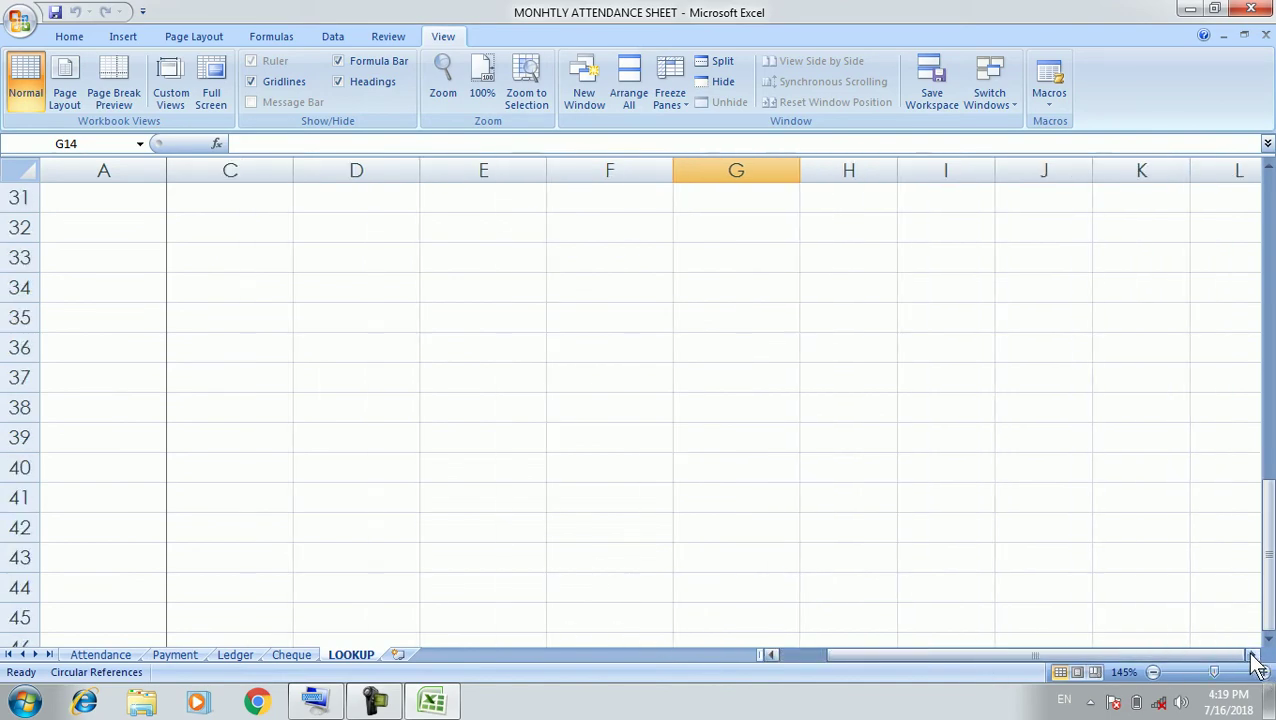
scroll(604, 510, "up", 10)
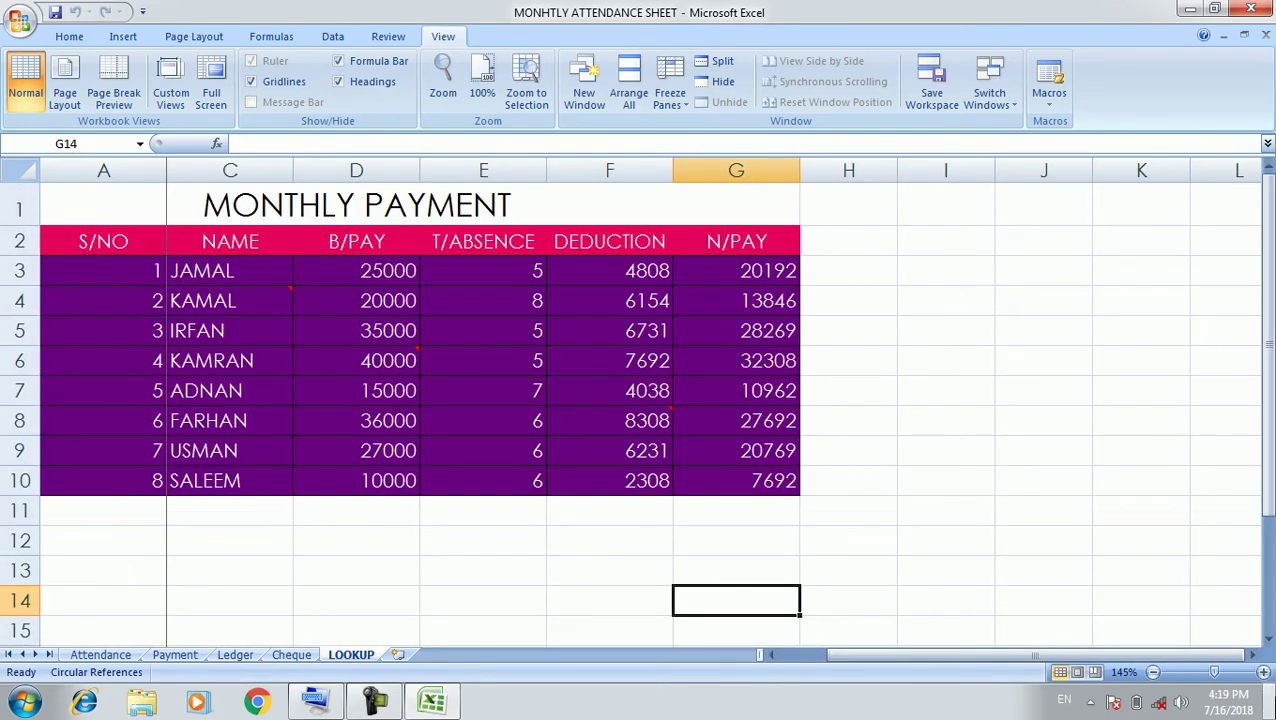
left_click(1252, 655)
left_click_drag(1253, 657, 1253, 660)
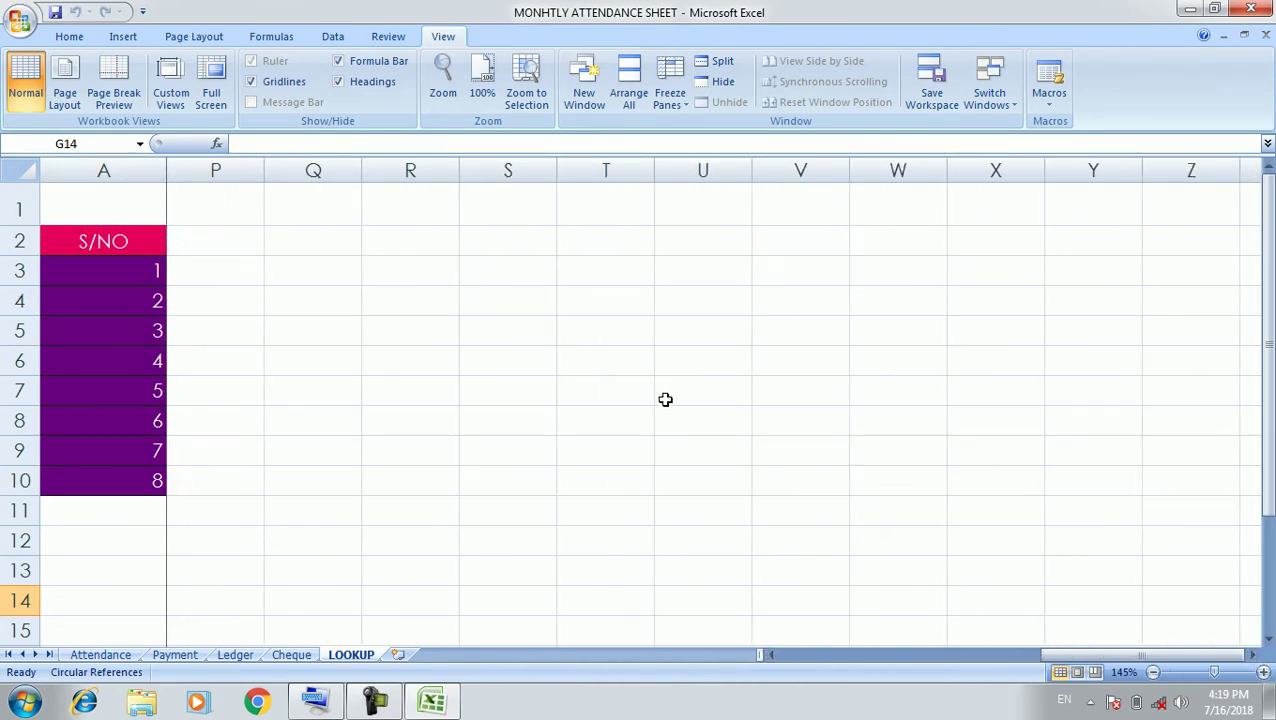
key("ctrl+Home")
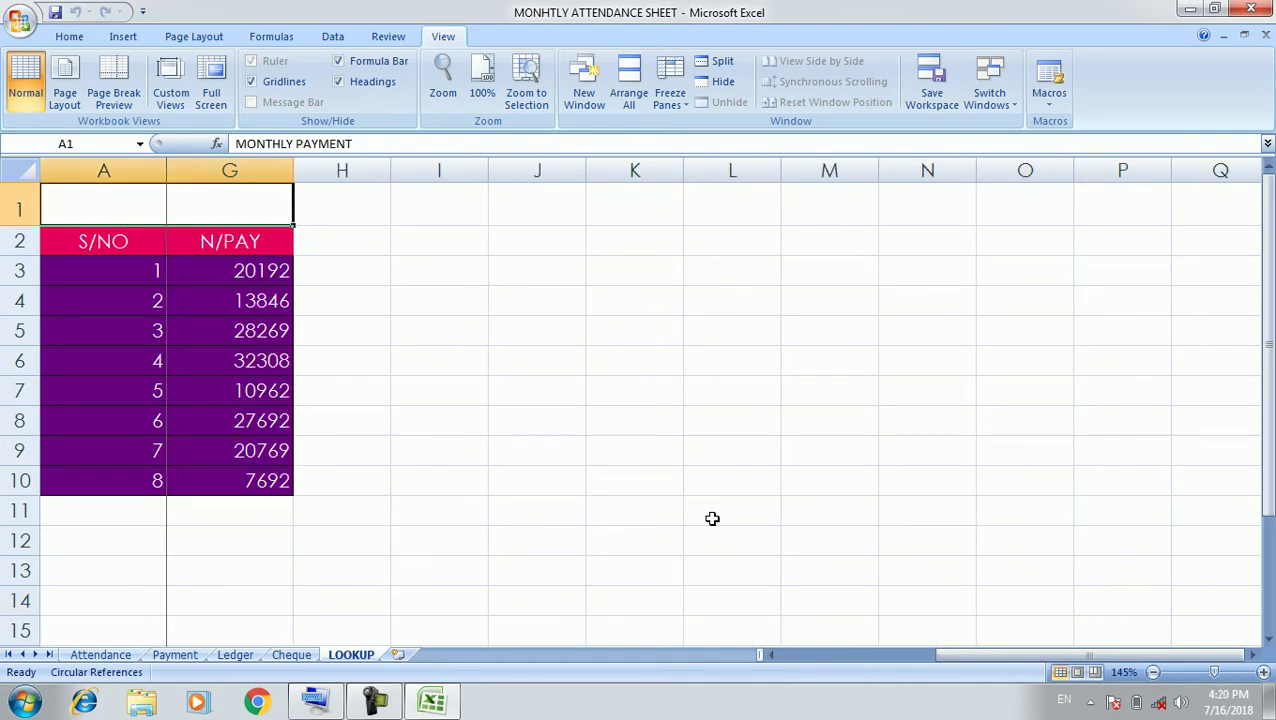
key("Right")
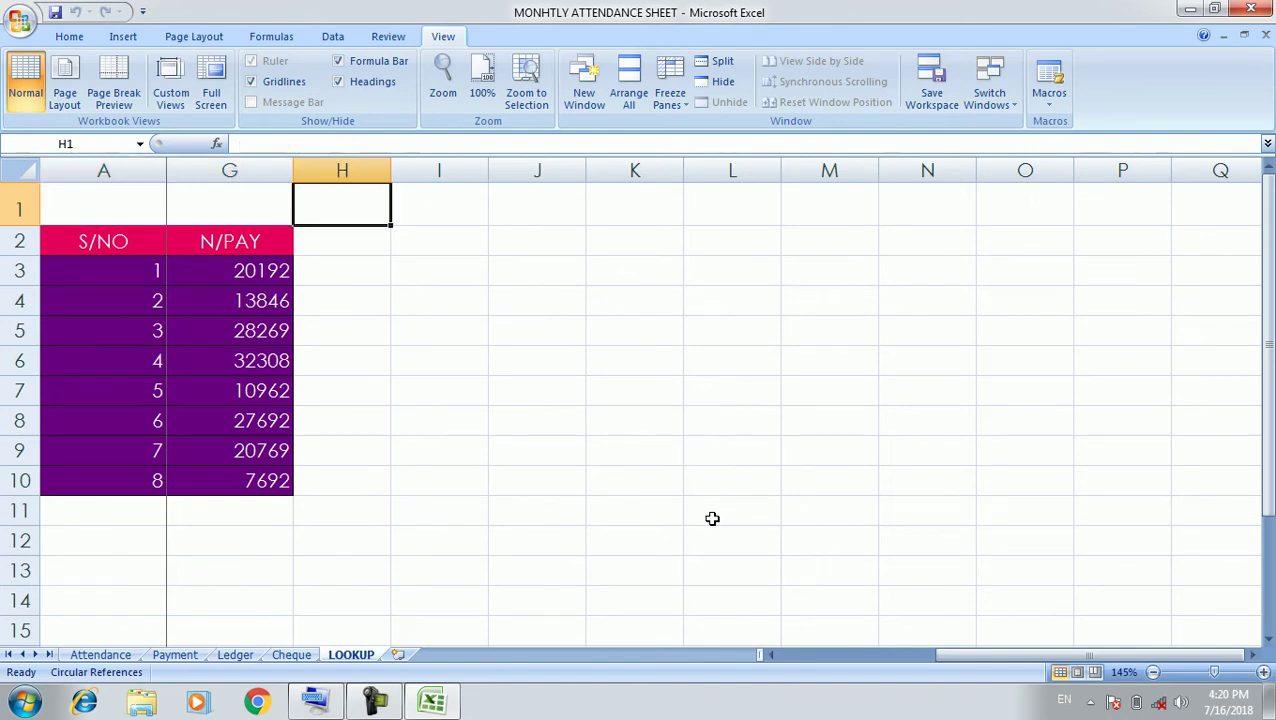
key("Left")
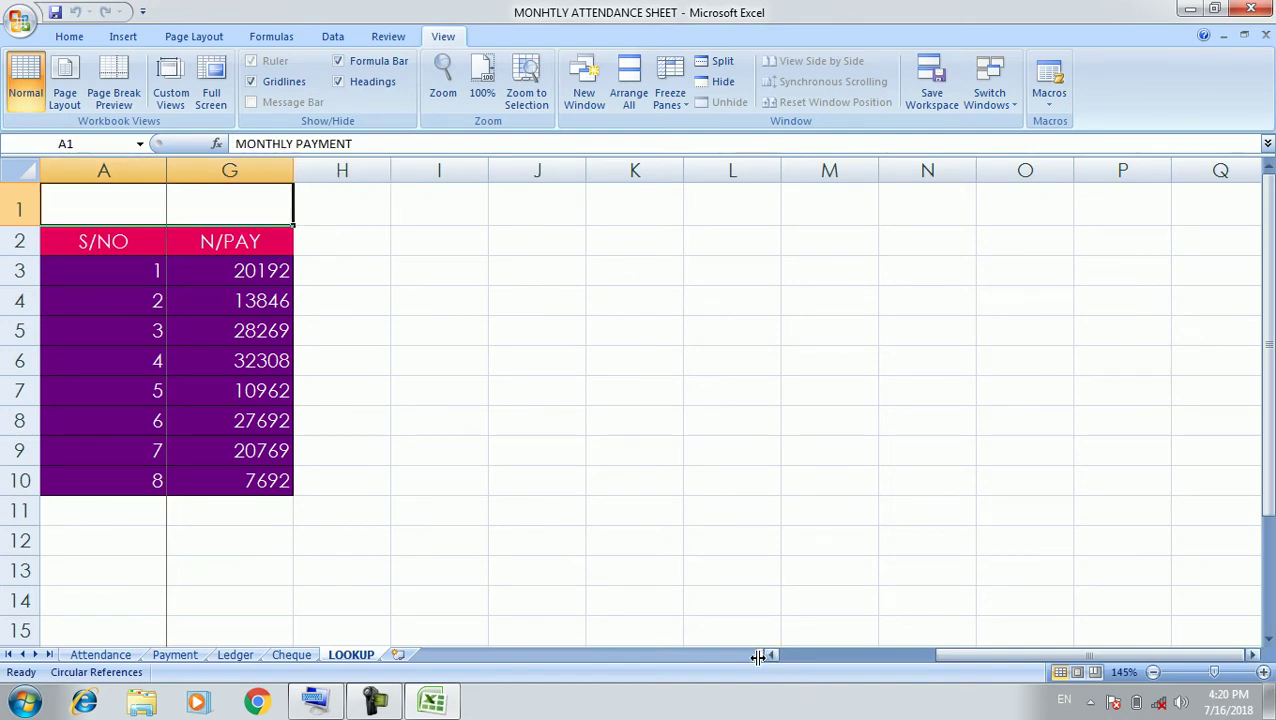
left_click_drag(771, 656, 766, 656)
left_click(769, 654)
left_click(769, 654)
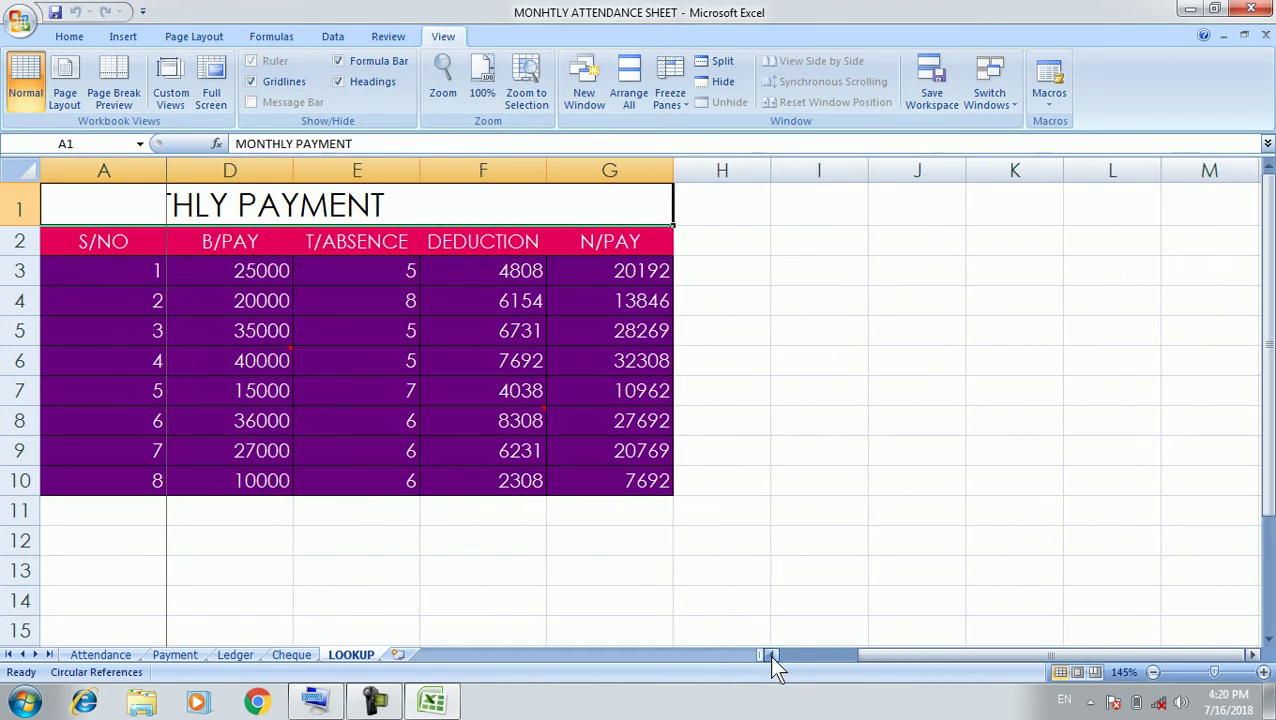
left_click(769, 654)
left_click(769, 654)
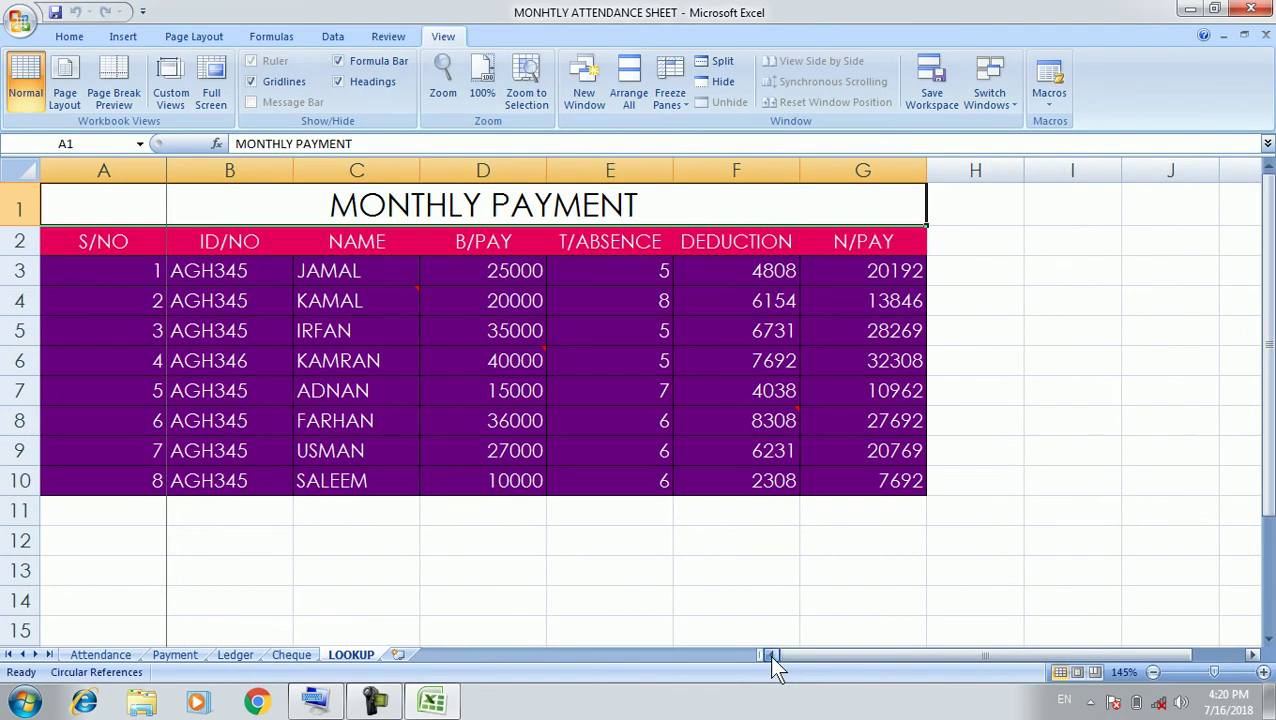
left_click(672, 100)
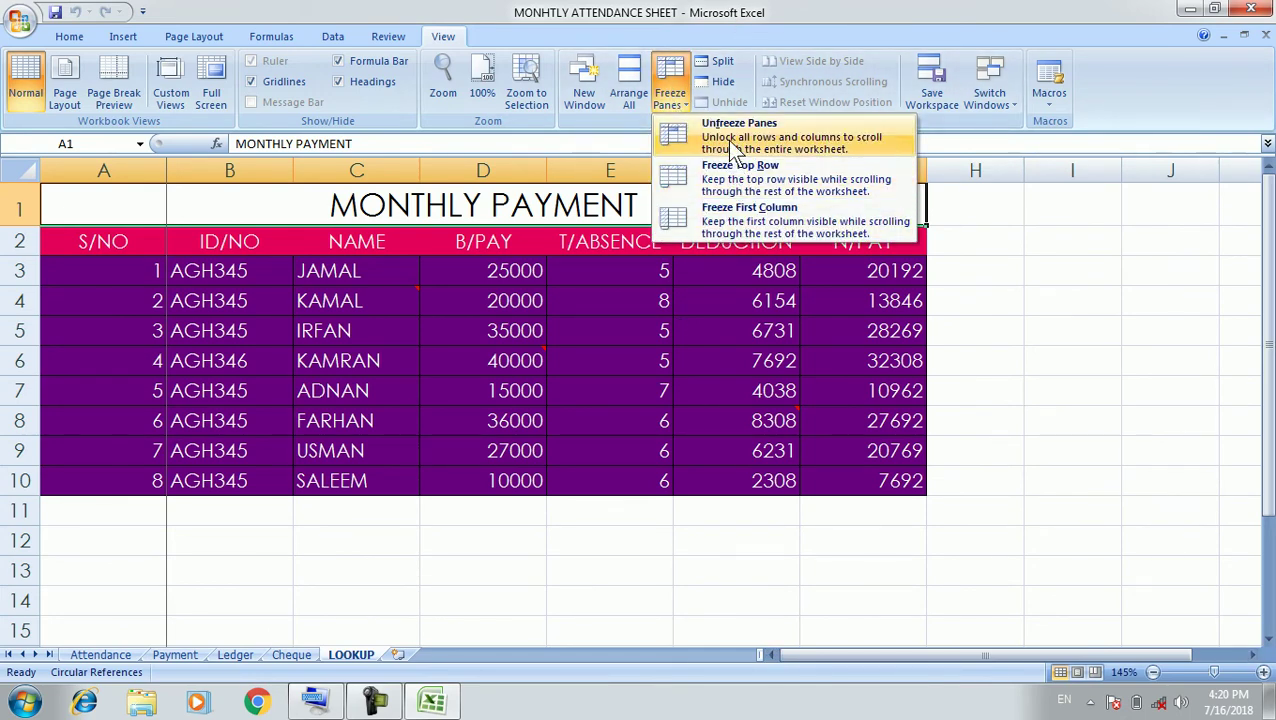
Unfreeze the panes, select E12 and view the print preview.
left_click(745, 137)
mouse_move(701, 405)
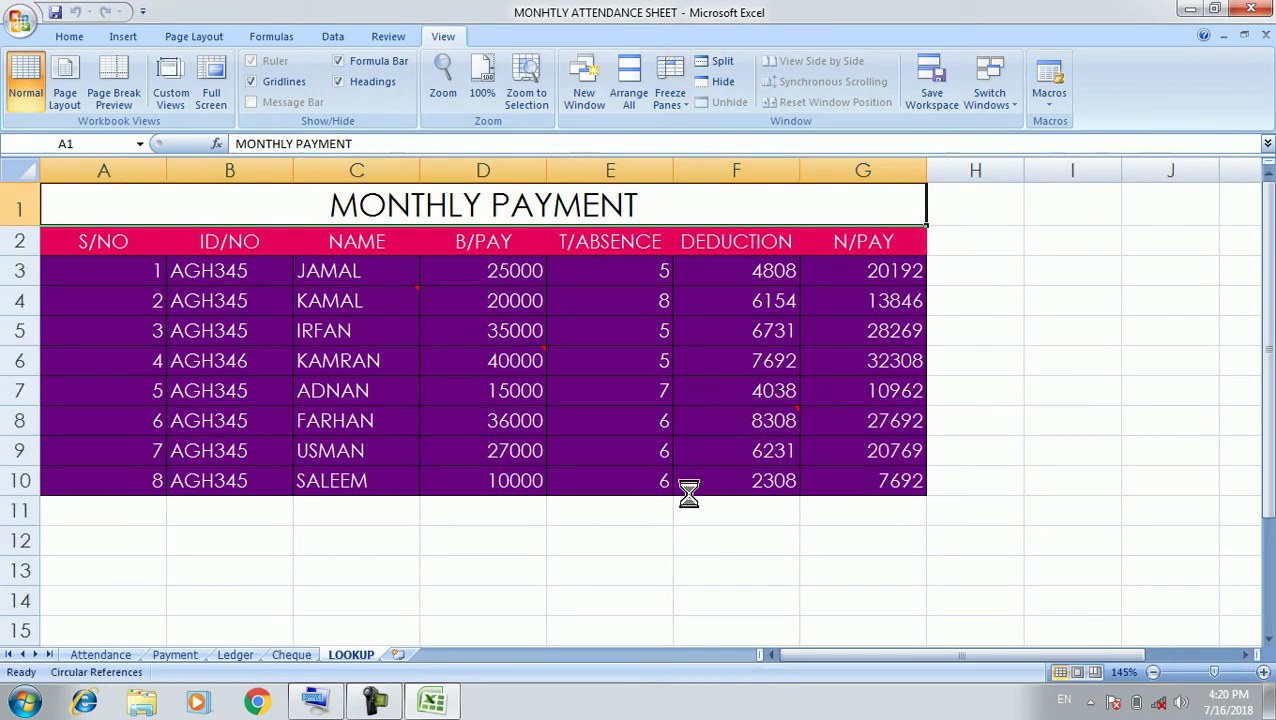
left_click(562, 515)
left_click(564, 540)
key("ctrl+F2")
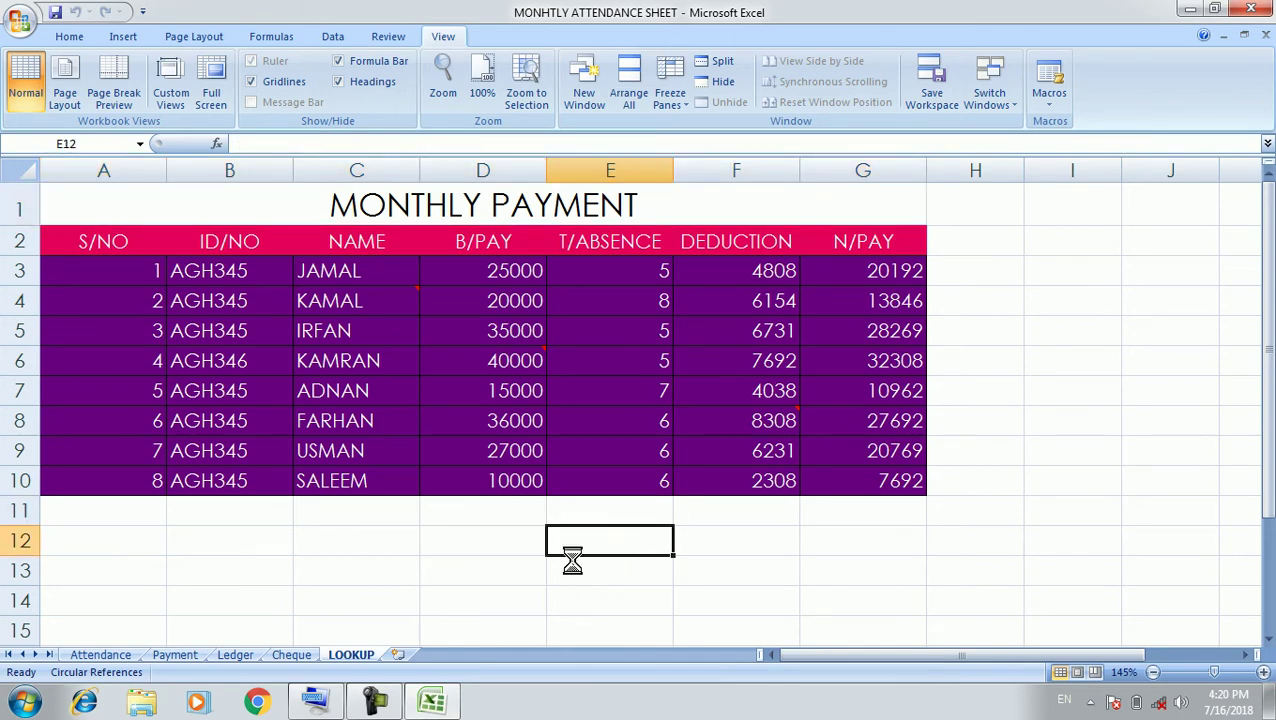
key("Escape")
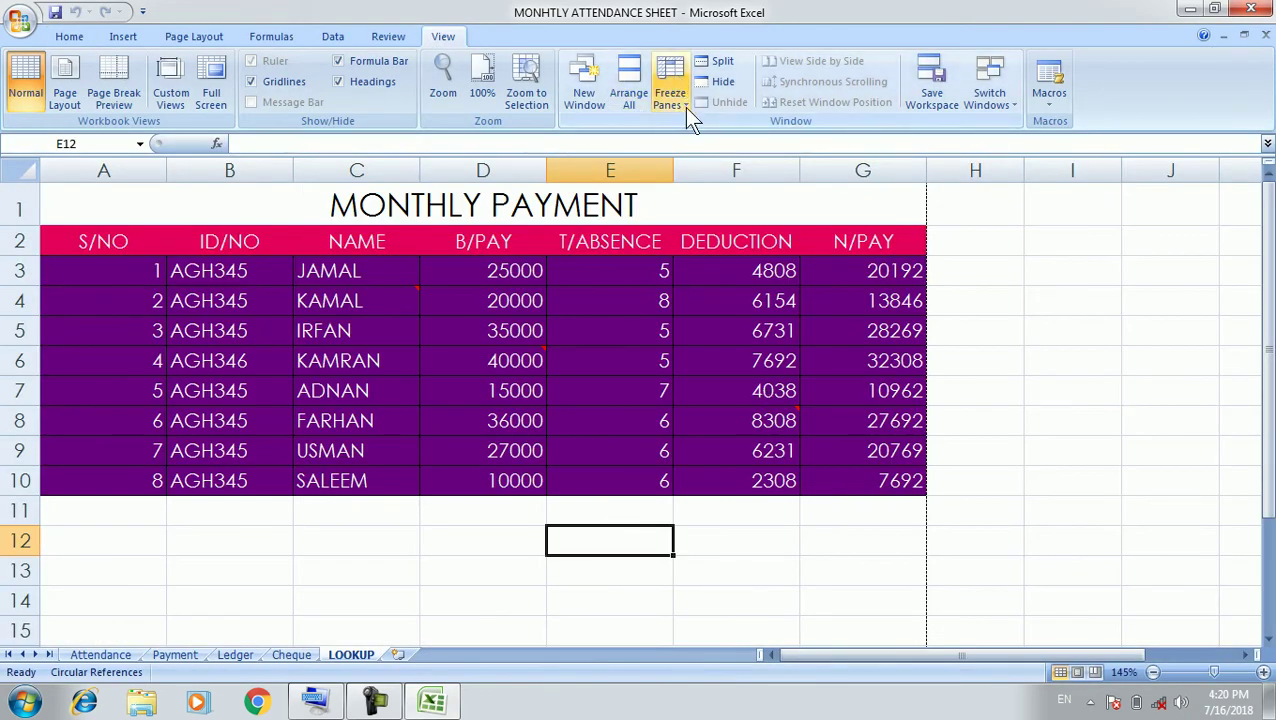
Split the sheet into four panes at E12, move the horizontal split below row 6, and save.
left_click(724, 62)
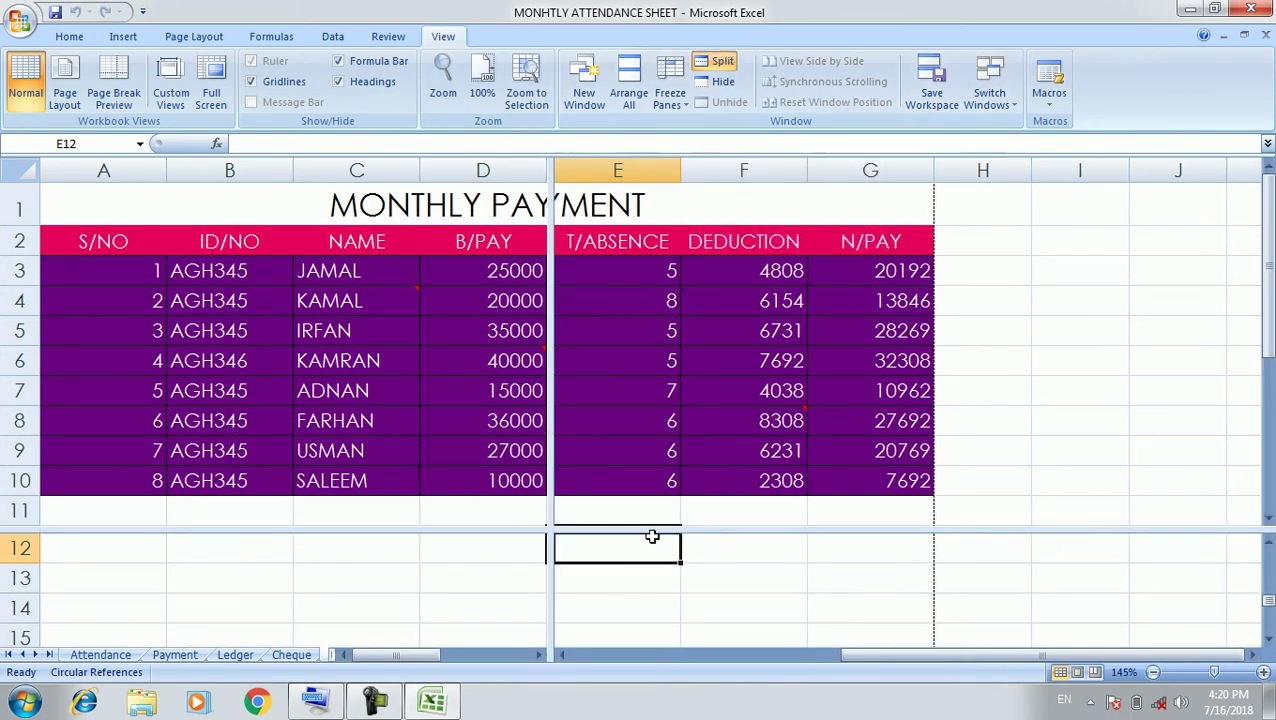
left_click_drag(551, 529, 539, 376)
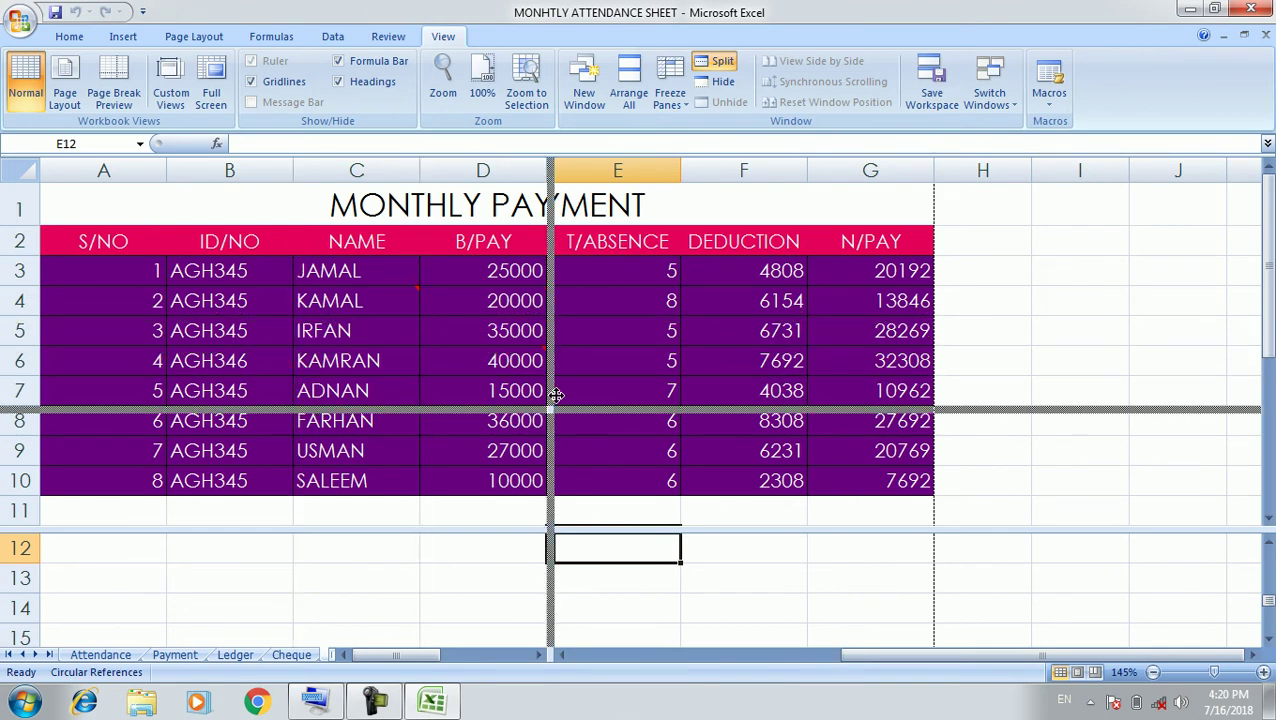
left_click_drag(539, 376, 557, 383)
left_click(668, 496)
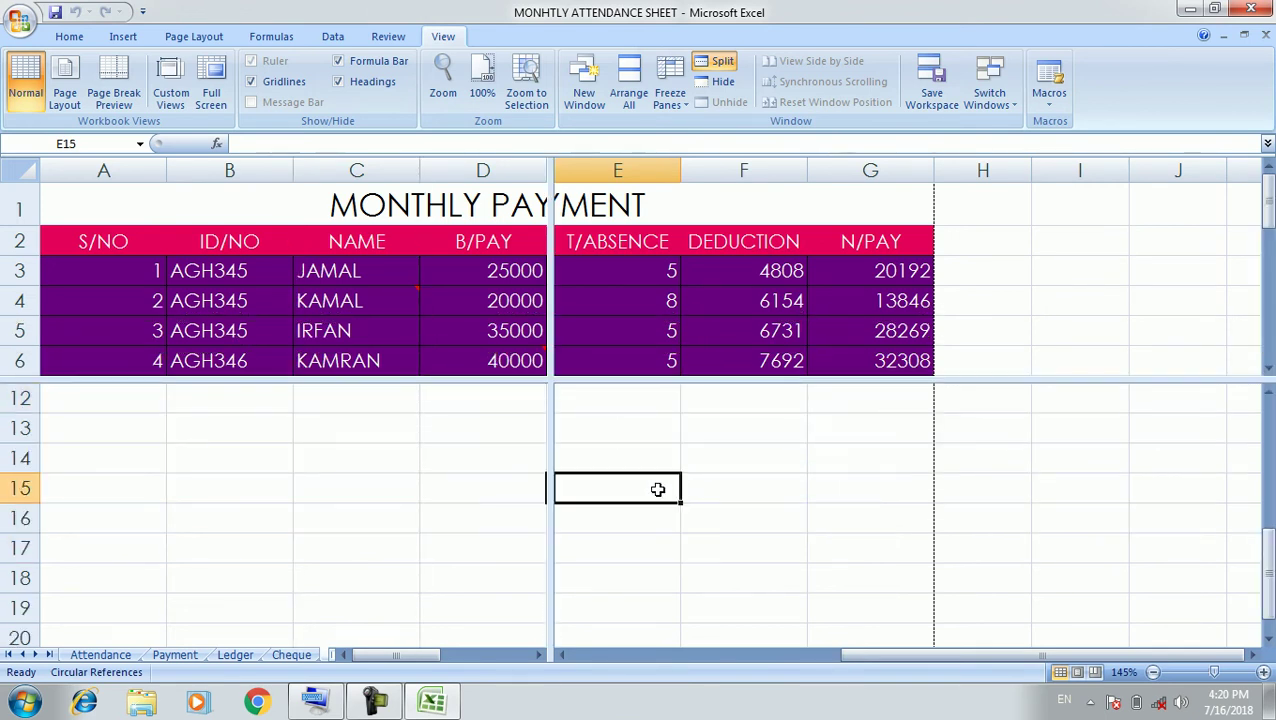
key("ctrl+s")
Select KAMAL in C4 and scroll the upper pane independently.
left_click(338, 298)
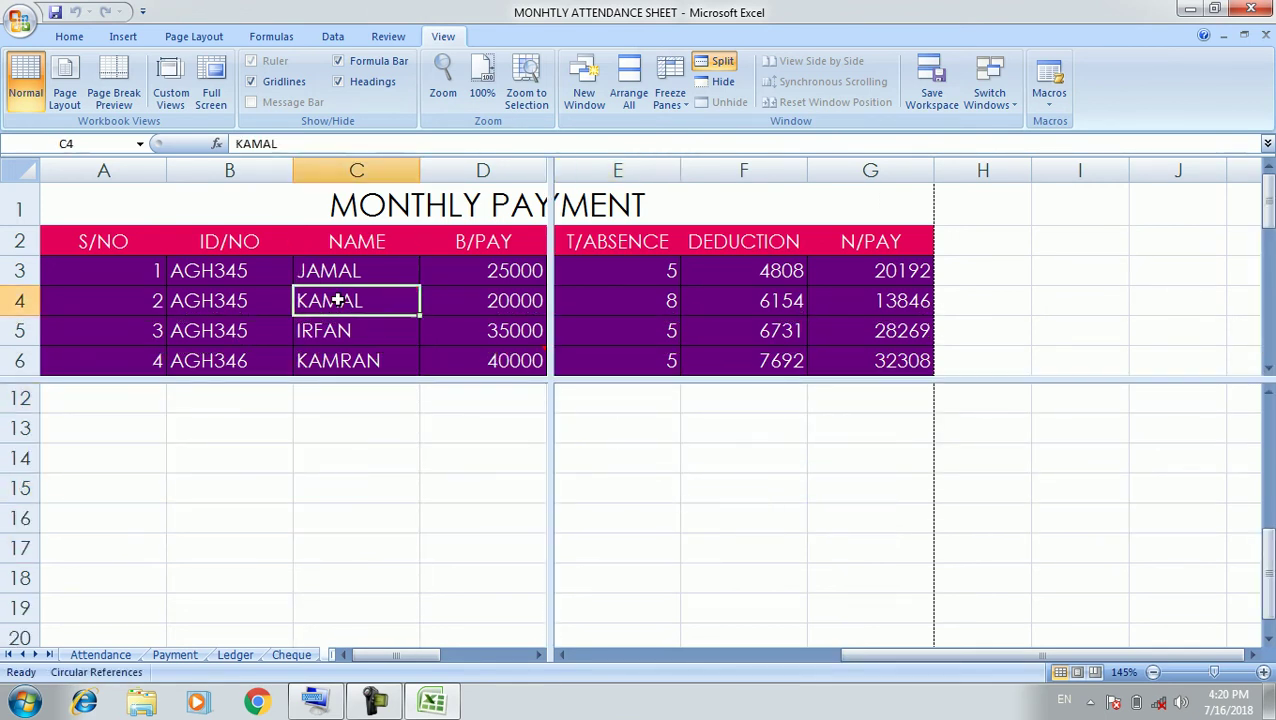
scroll(419, 300, "down", 3)
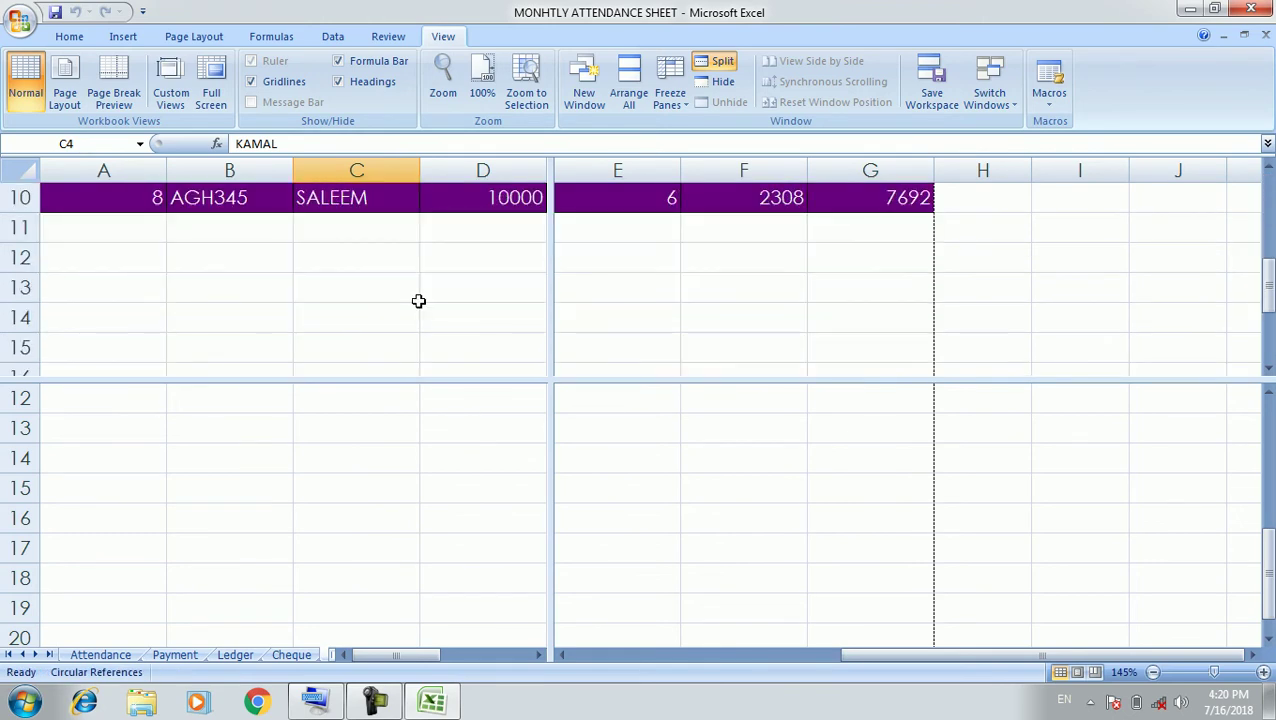
scroll(419, 300, "down", 1)
scroll(419, 300, "down", 3)
scroll(419, 300, "up", 6)
left_click(421, 482)
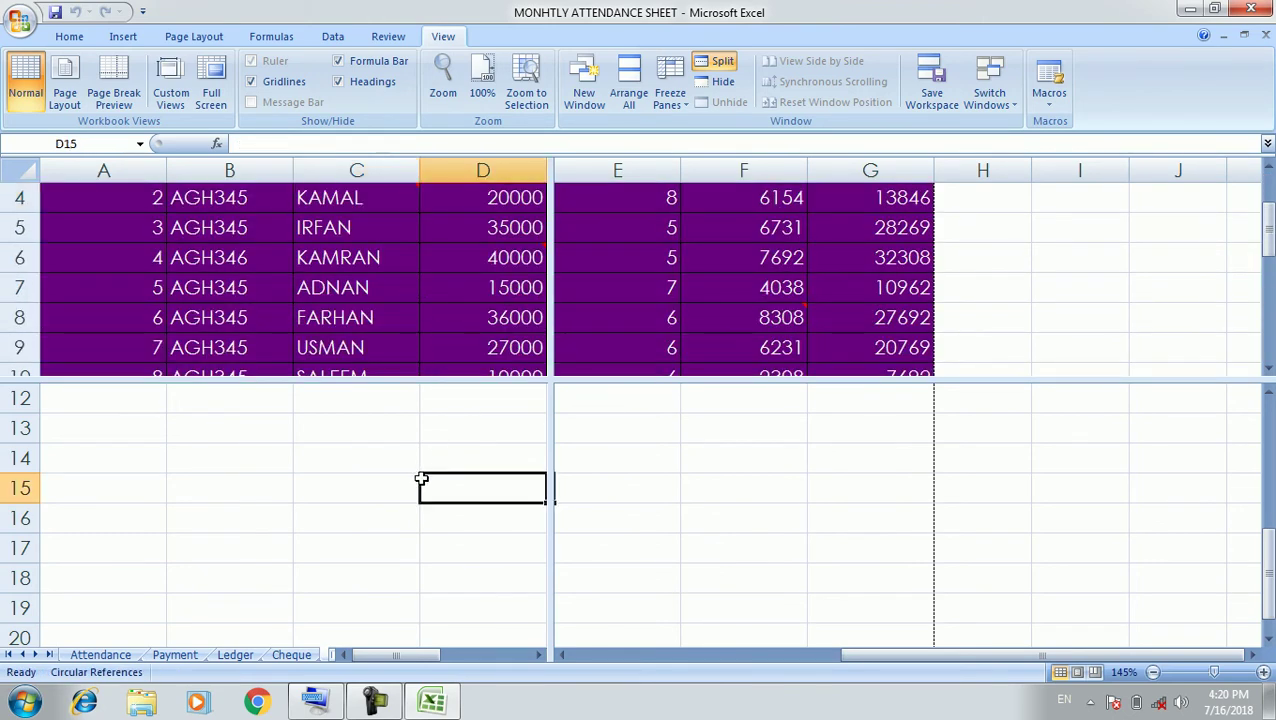
Scroll the lower pane from D15, then turn off Split.
scroll(421, 480, "down", 1)
scroll(421, 480, "down", 4)
scroll(421, 480, "down", 5)
scroll(421, 480, "up", 6)
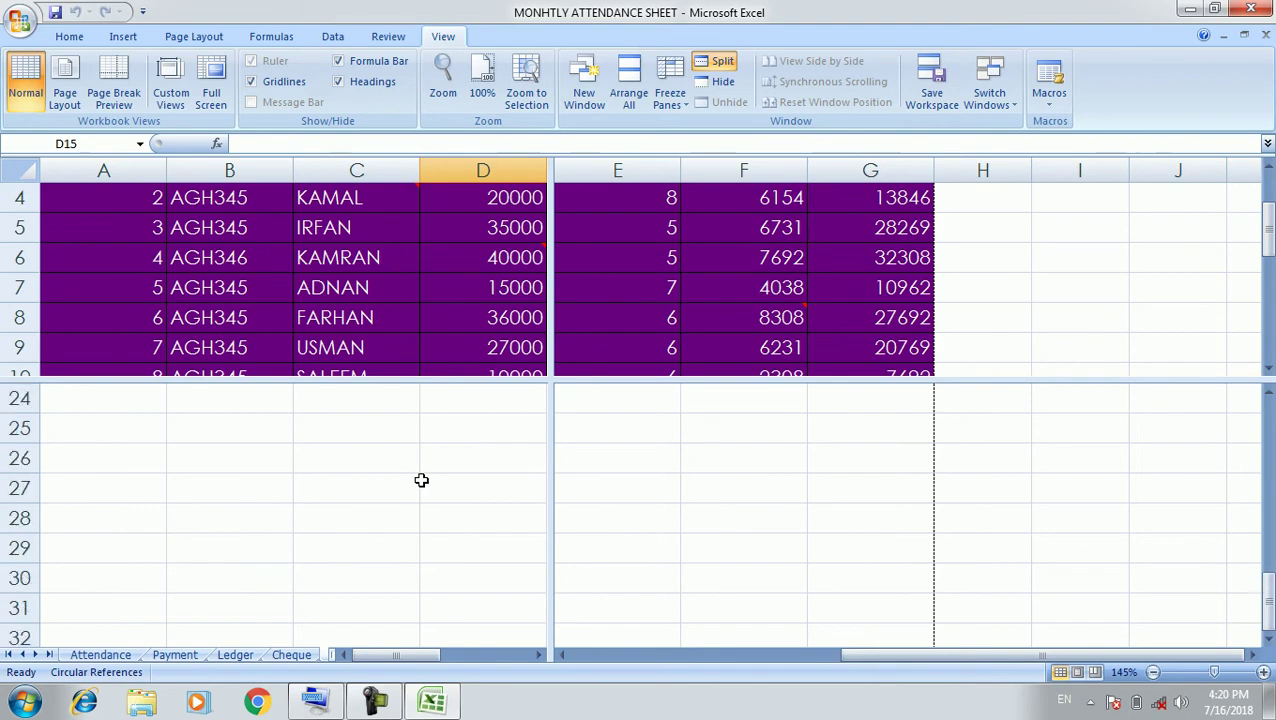
scroll(421, 480, "up", 8)
scroll(421, 480, "down", 1)
scroll(421, 480, "down", 5)
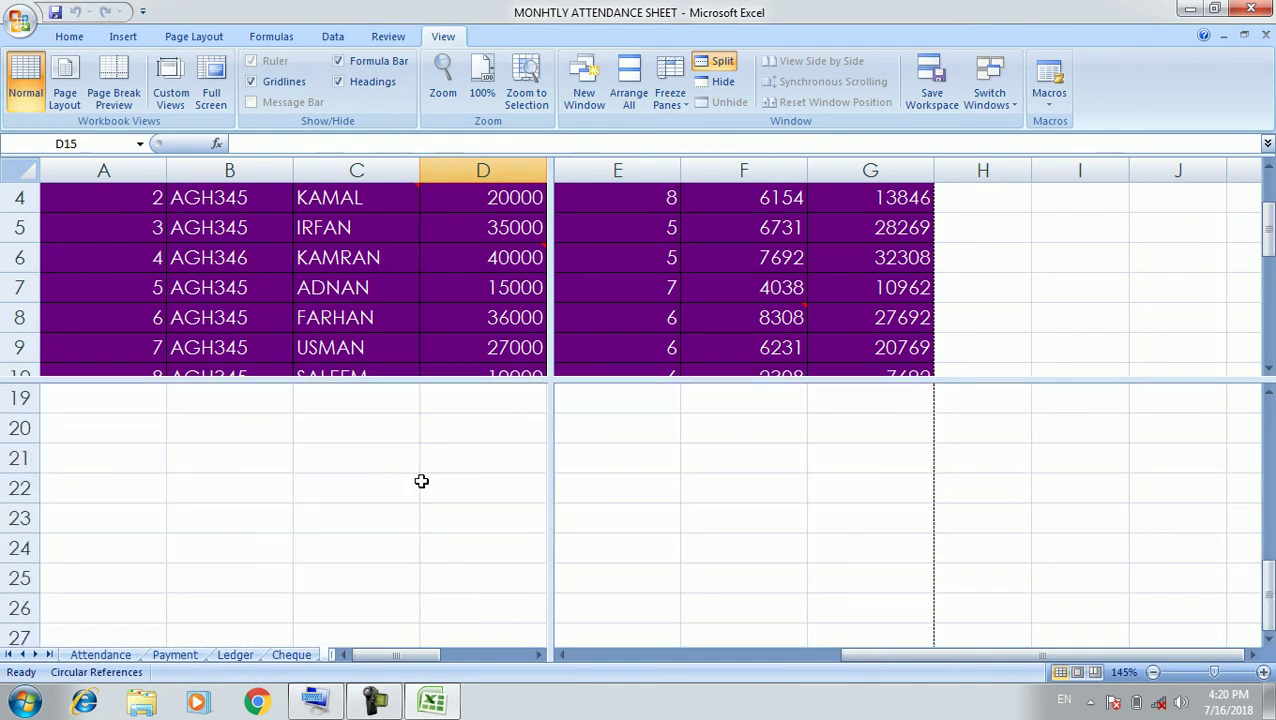
scroll(421, 480, "up", 6)
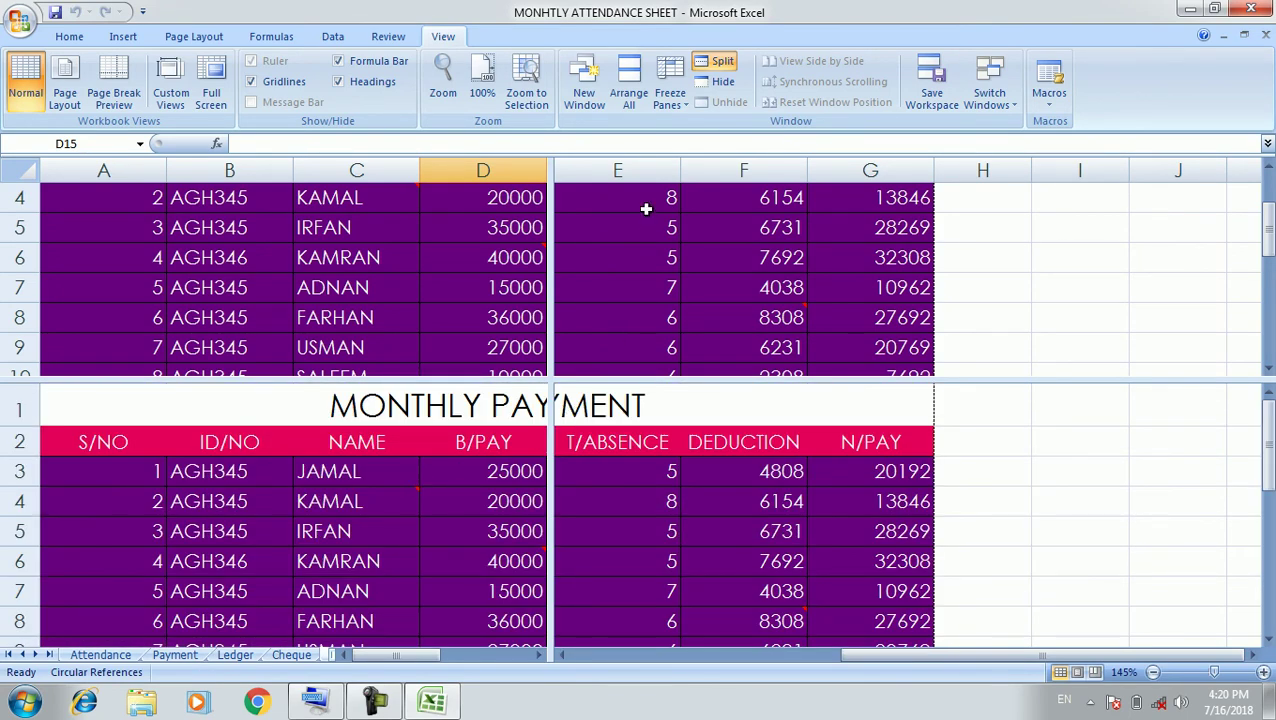
left_click(725, 68)
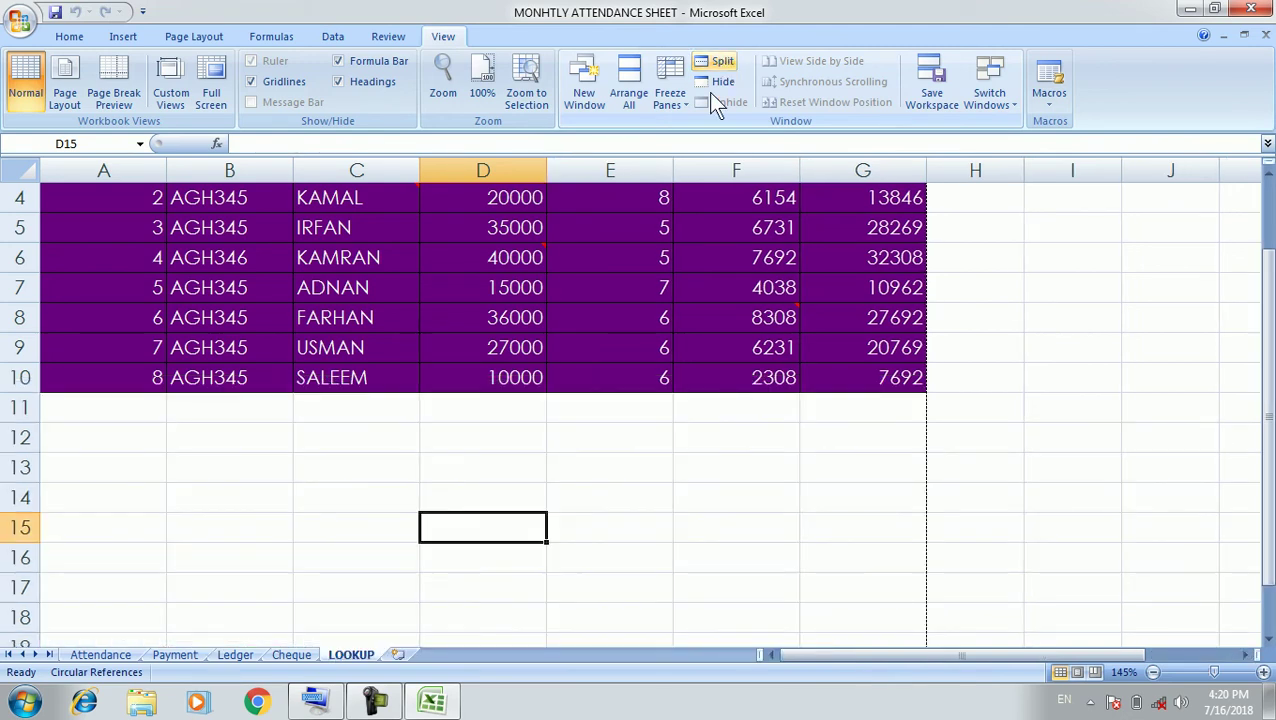
left_click(692, 515)
scroll(695, 515, "up", 1)
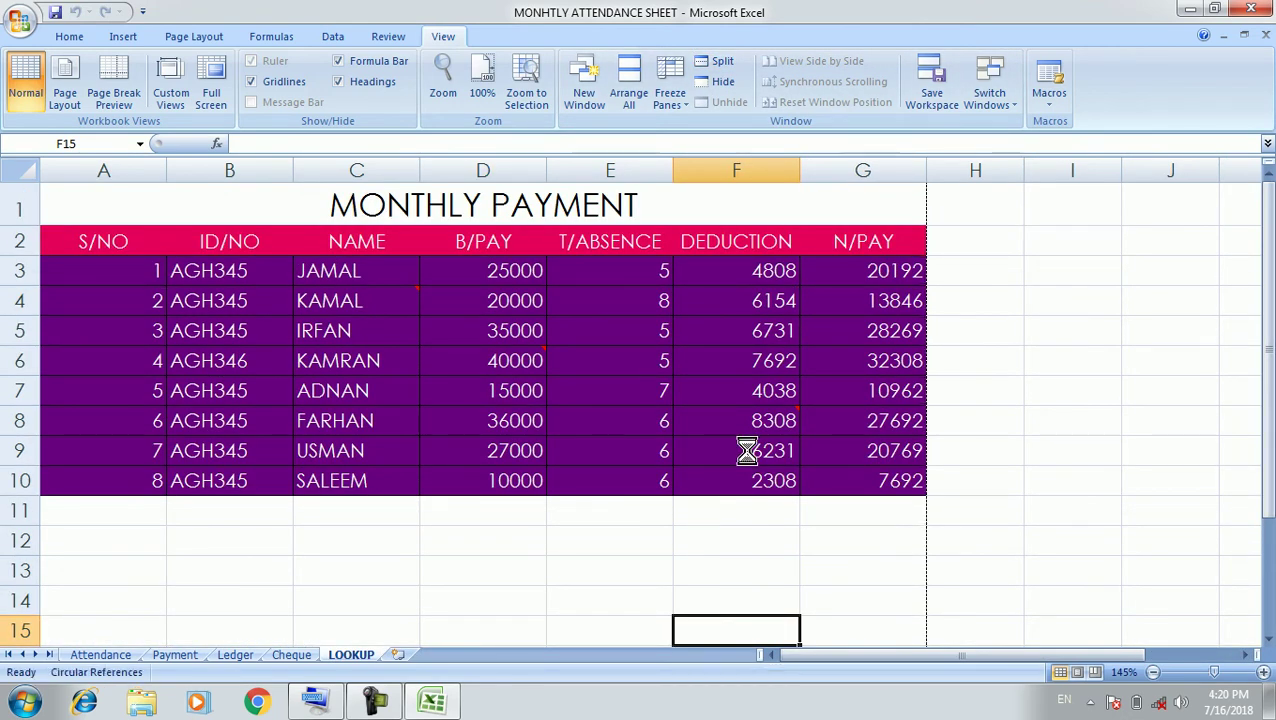
left_click(725, 82)
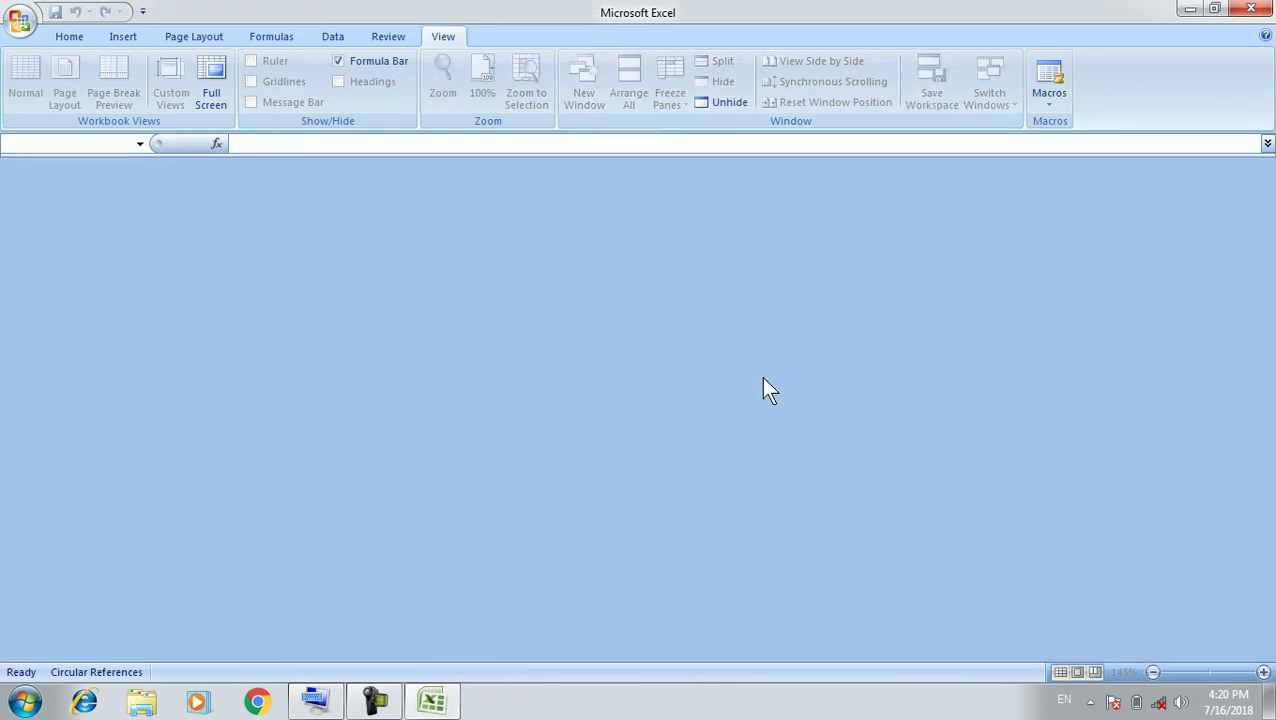
left_click(728, 110)
left_click(1000, 412)
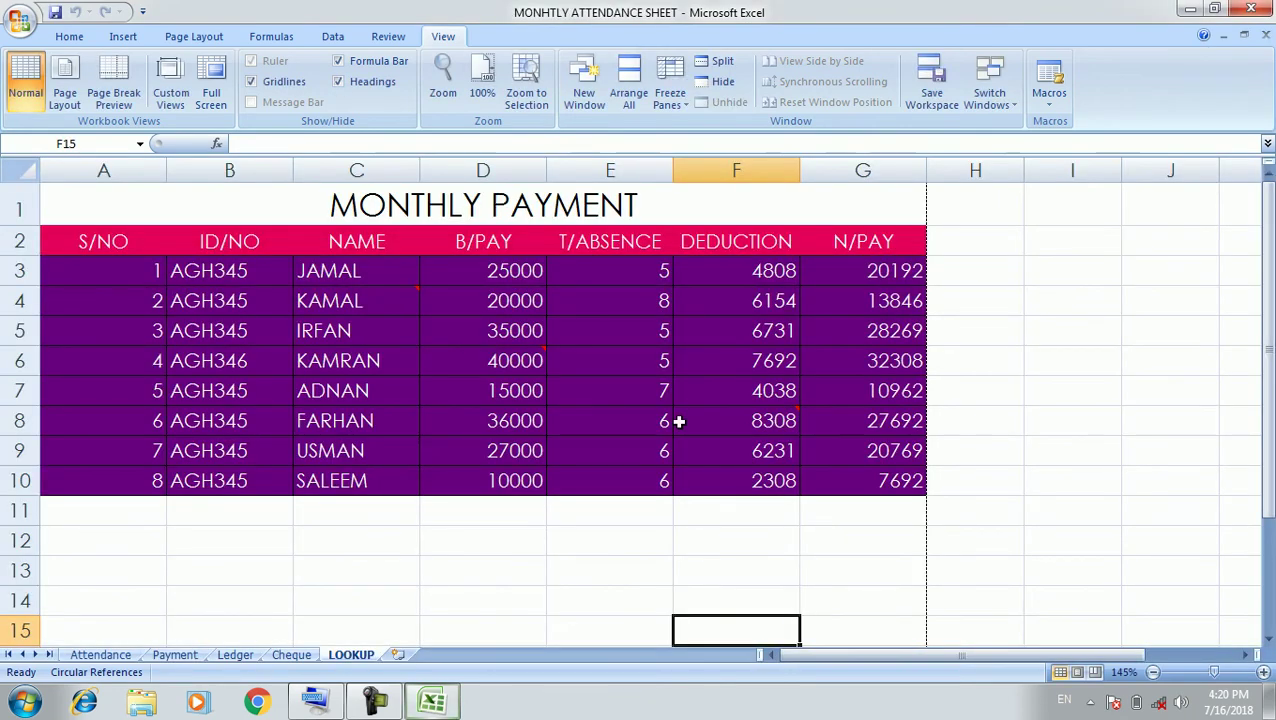
left_click(530, 560)
left_click_drag(497, 395, 632, 488)
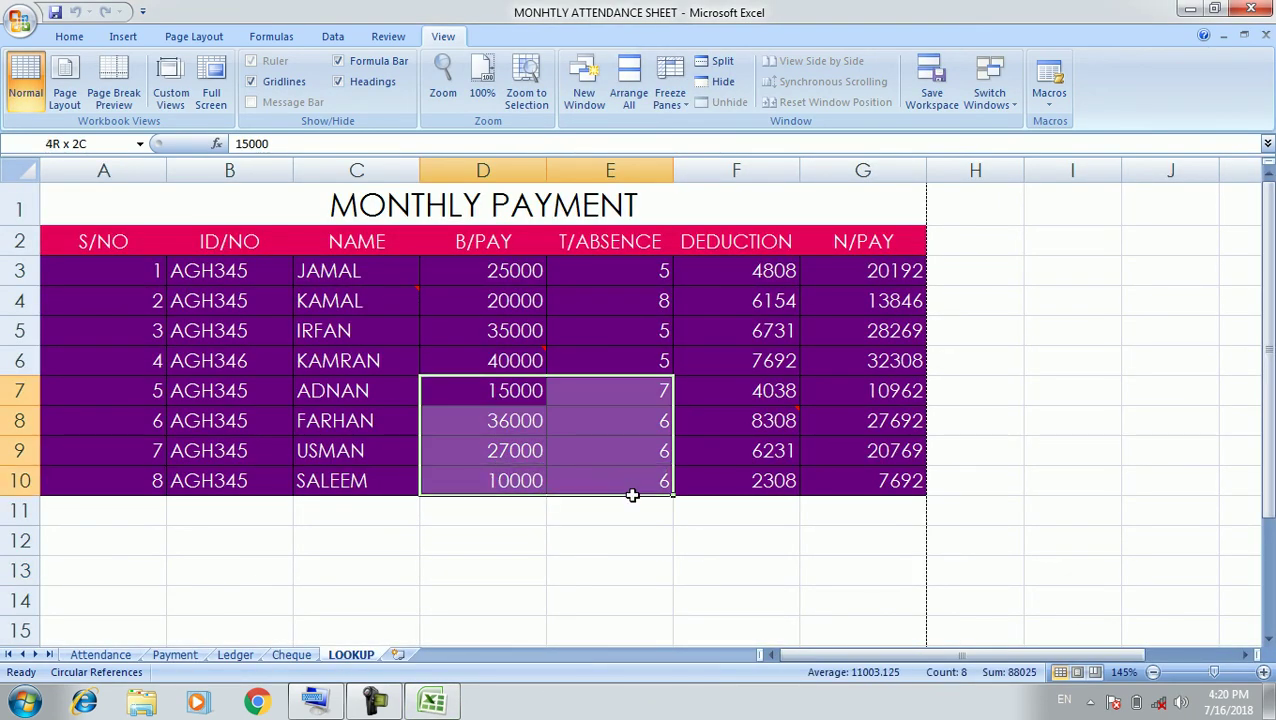
left_click(720, 84)
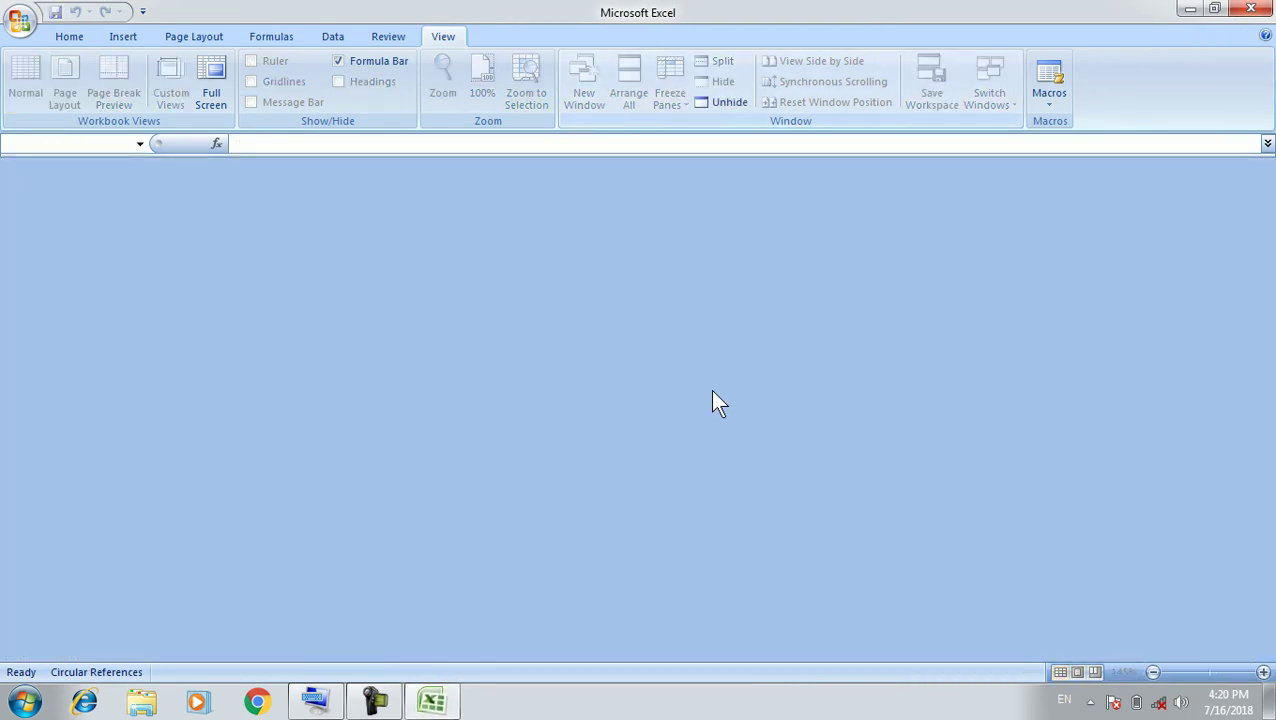
left_click(718, 103)
left_click(994, 411)
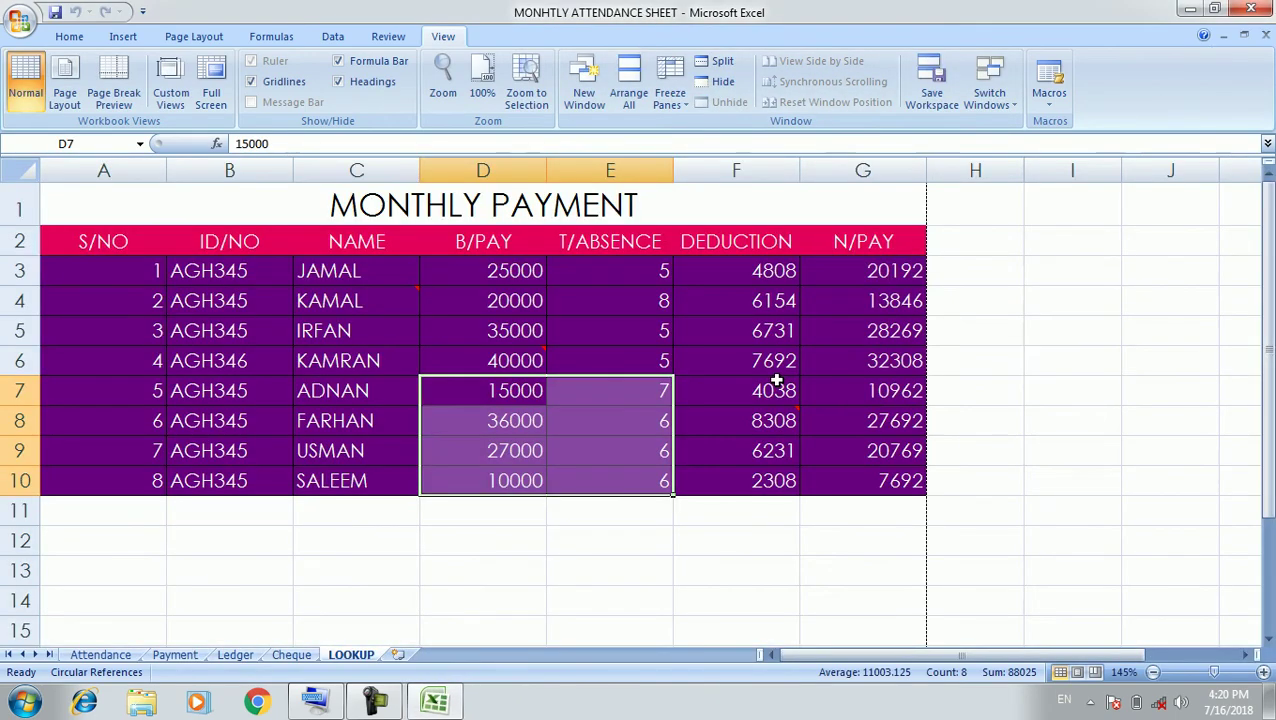
left_click(584, 570)
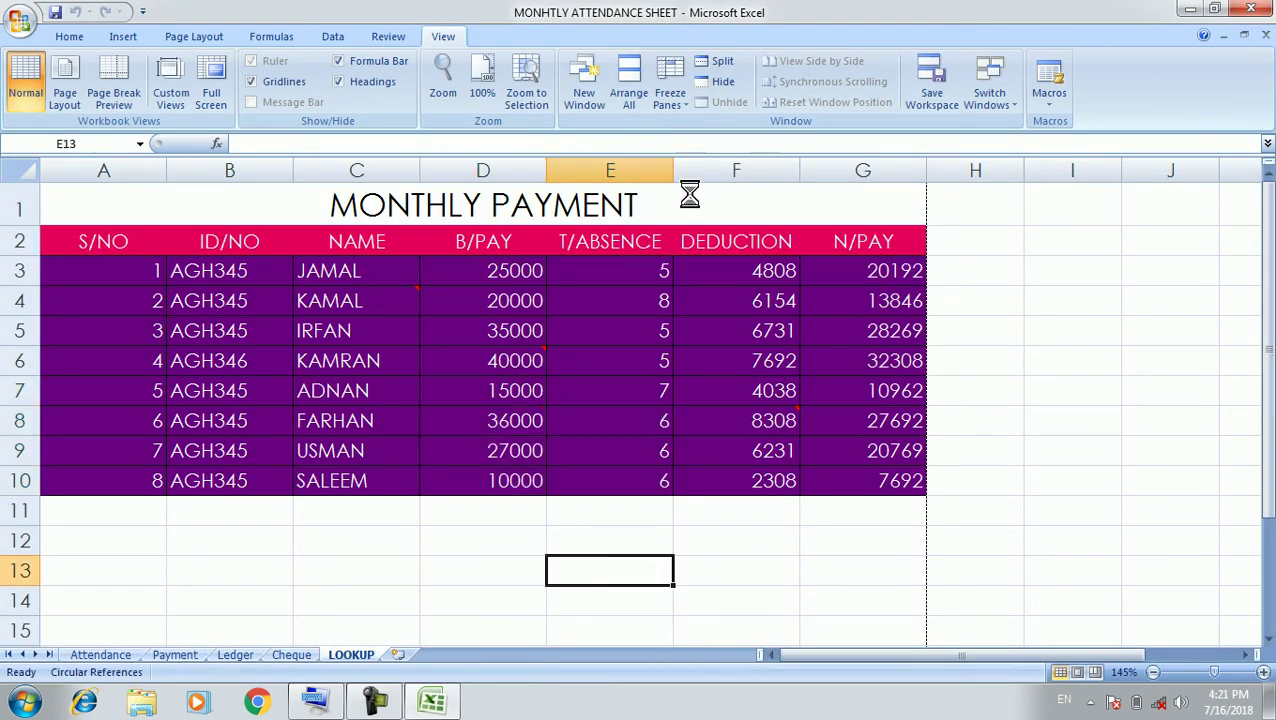
left_click(940, 101)
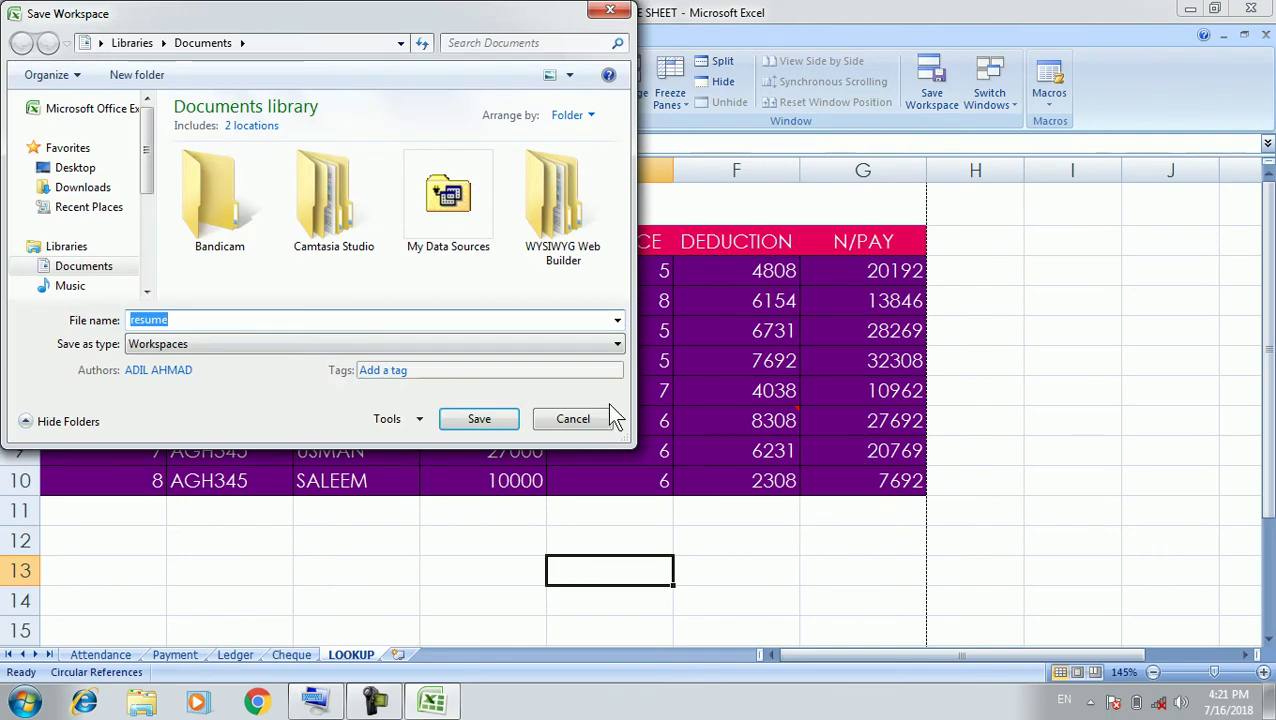
left_click(596, 421)
left_click(810, 568)
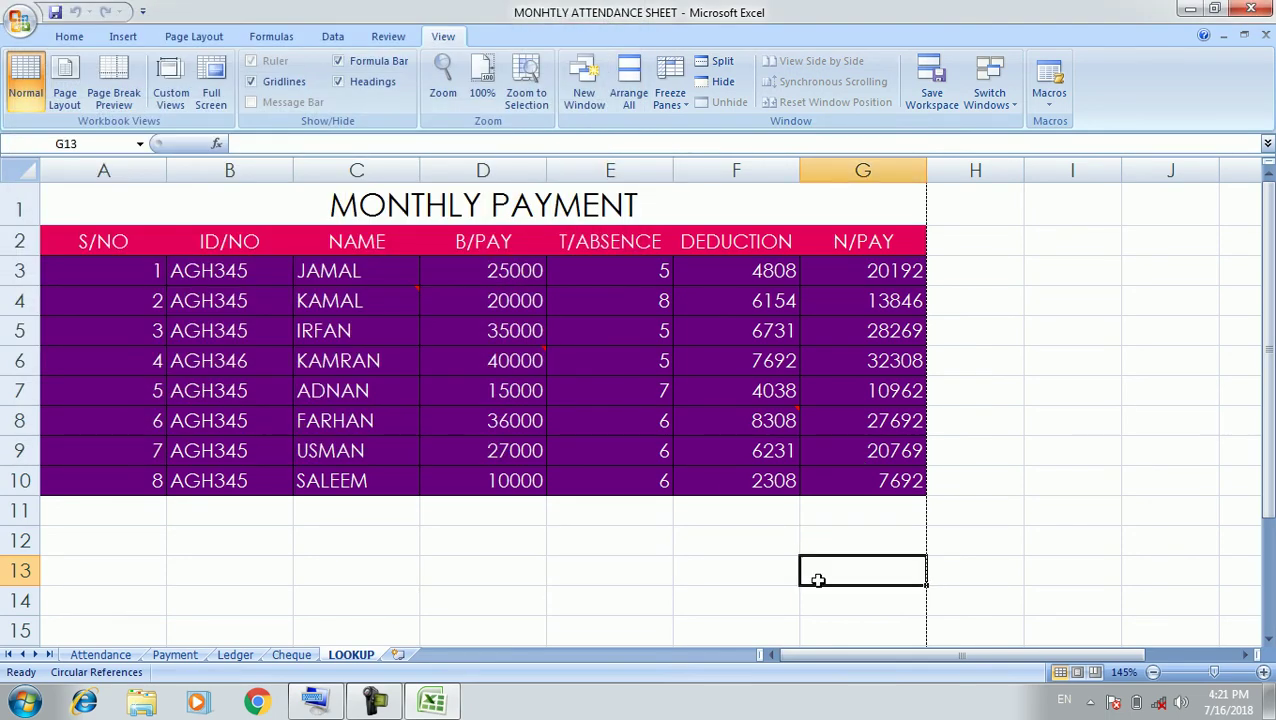
left_click(1012, 105)
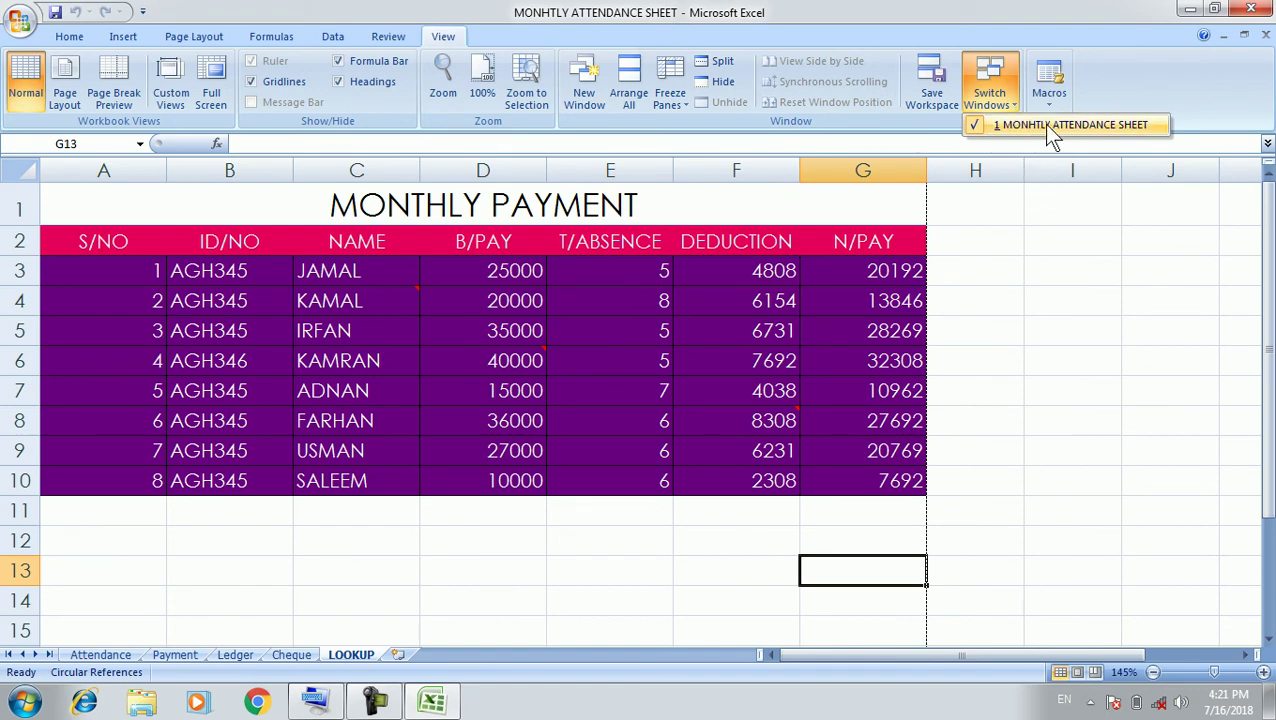
left_click(618, 572)
left_click(618, 572)
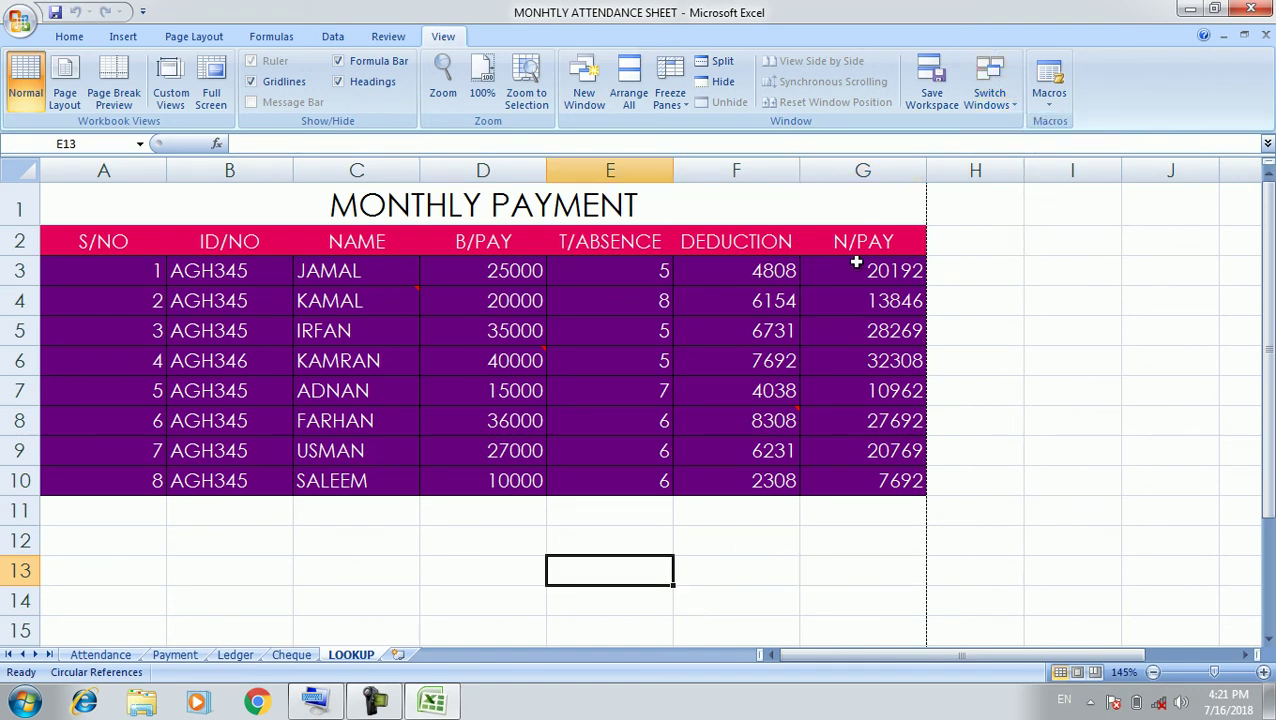
left_click(1049, 104)
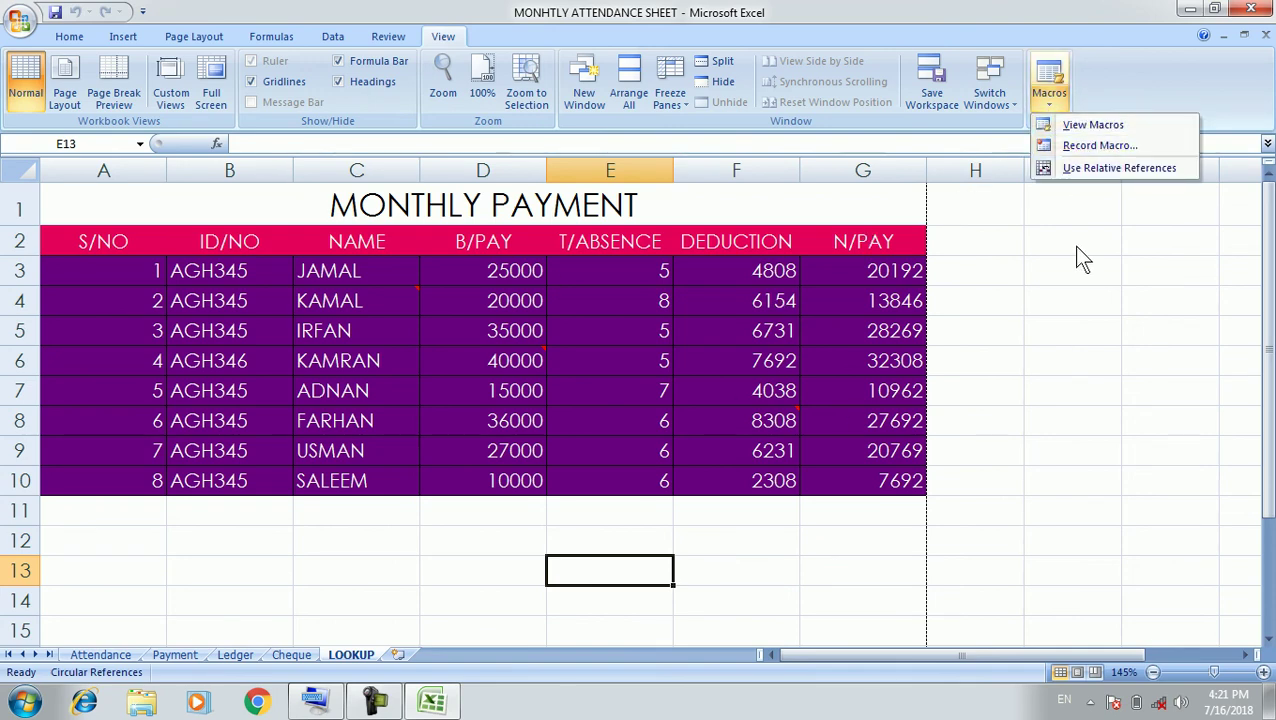
key("Up")
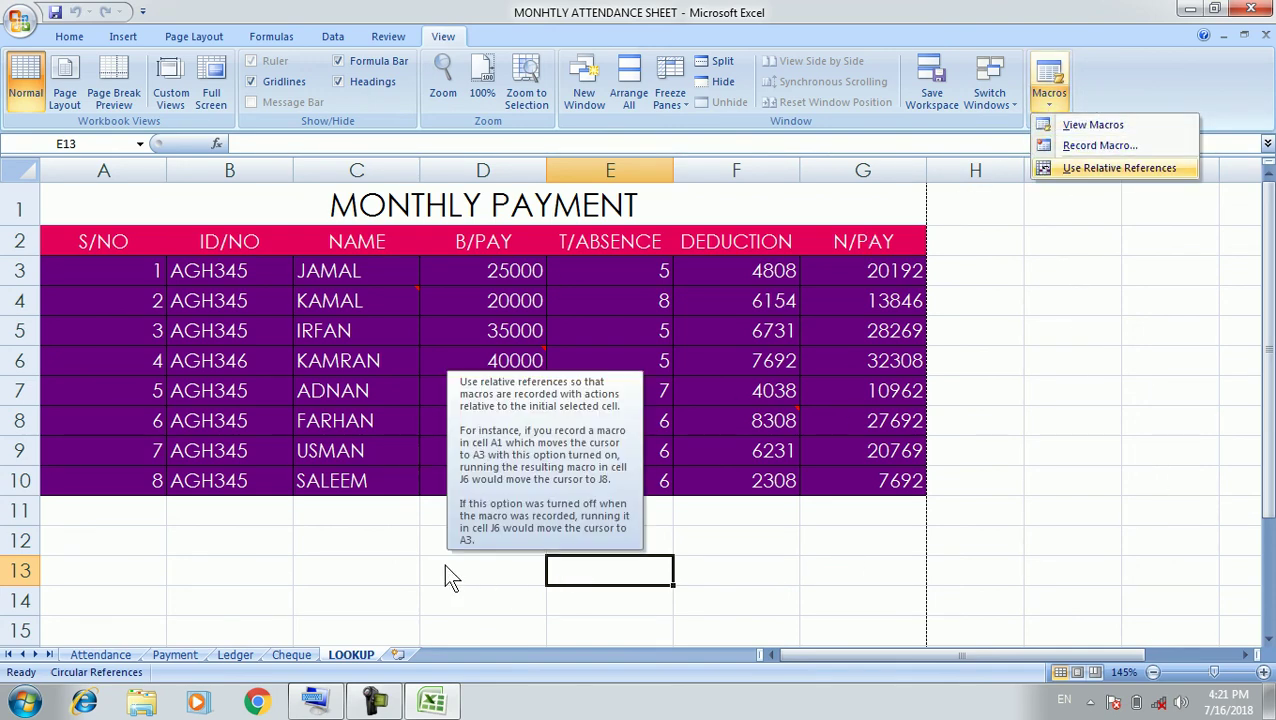
left_click(445, 566)
left_click(441, 566)
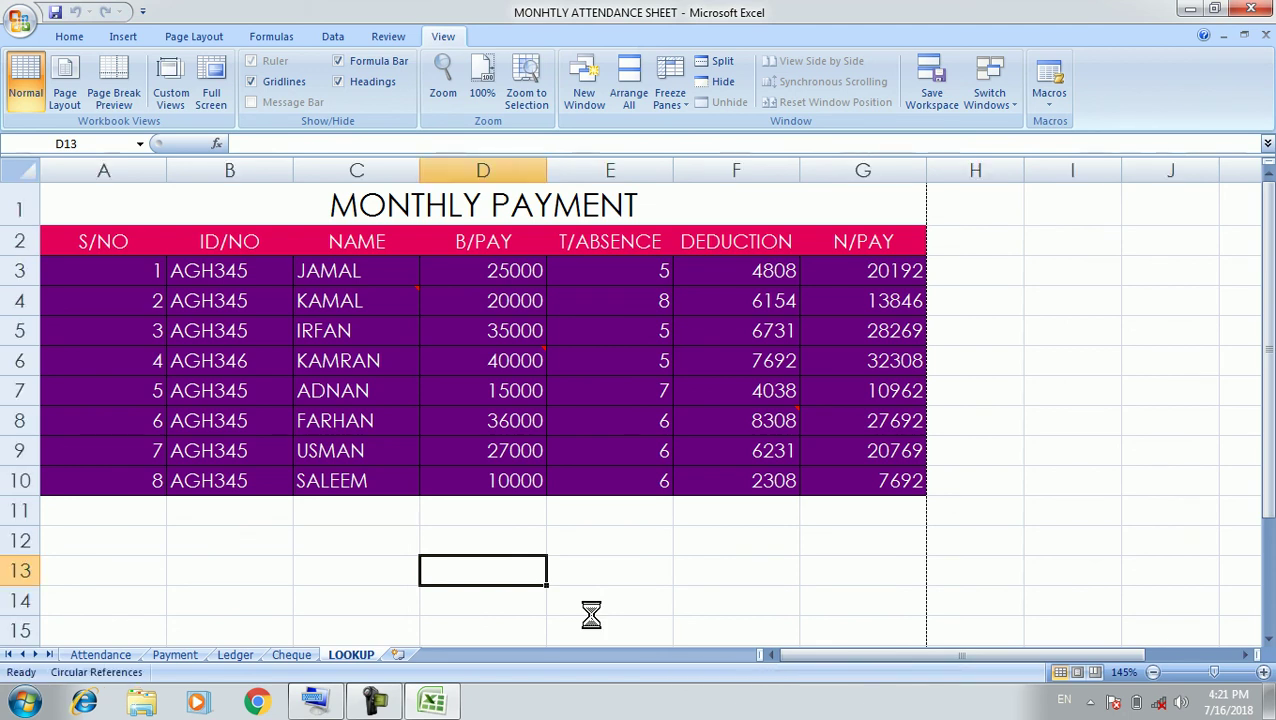
left_click(607, 571)
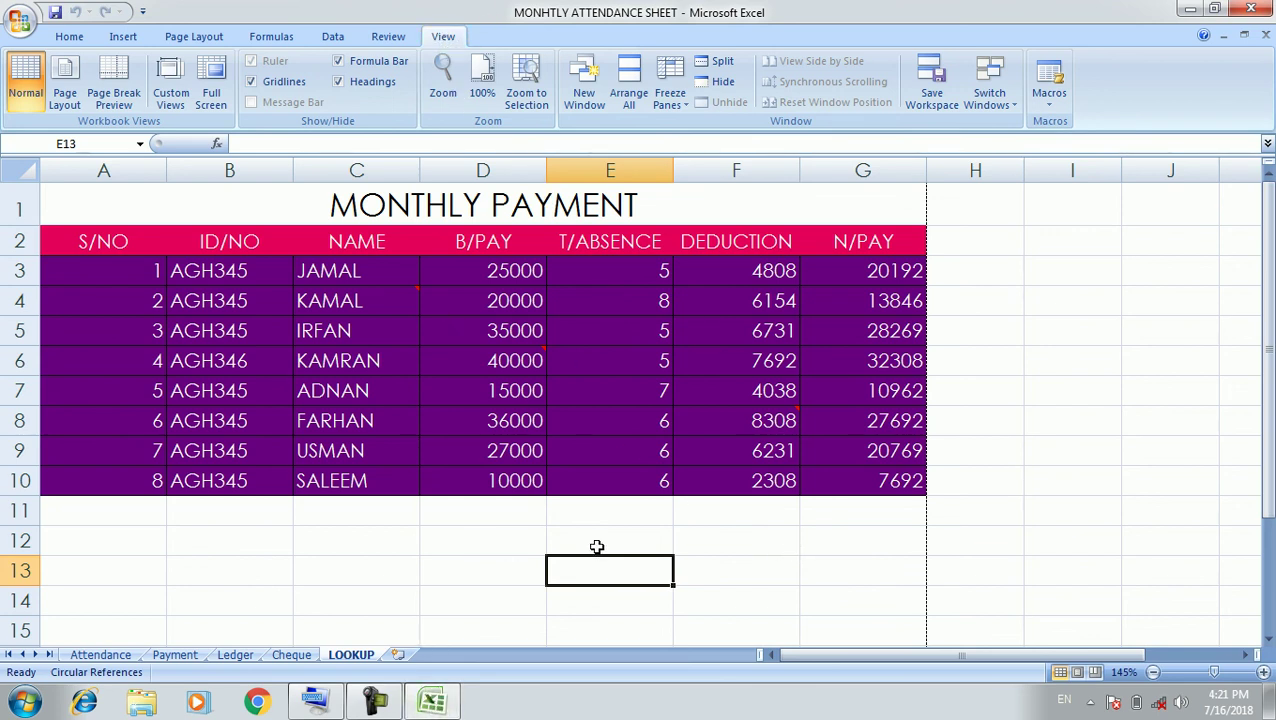
left_click(445, 705)
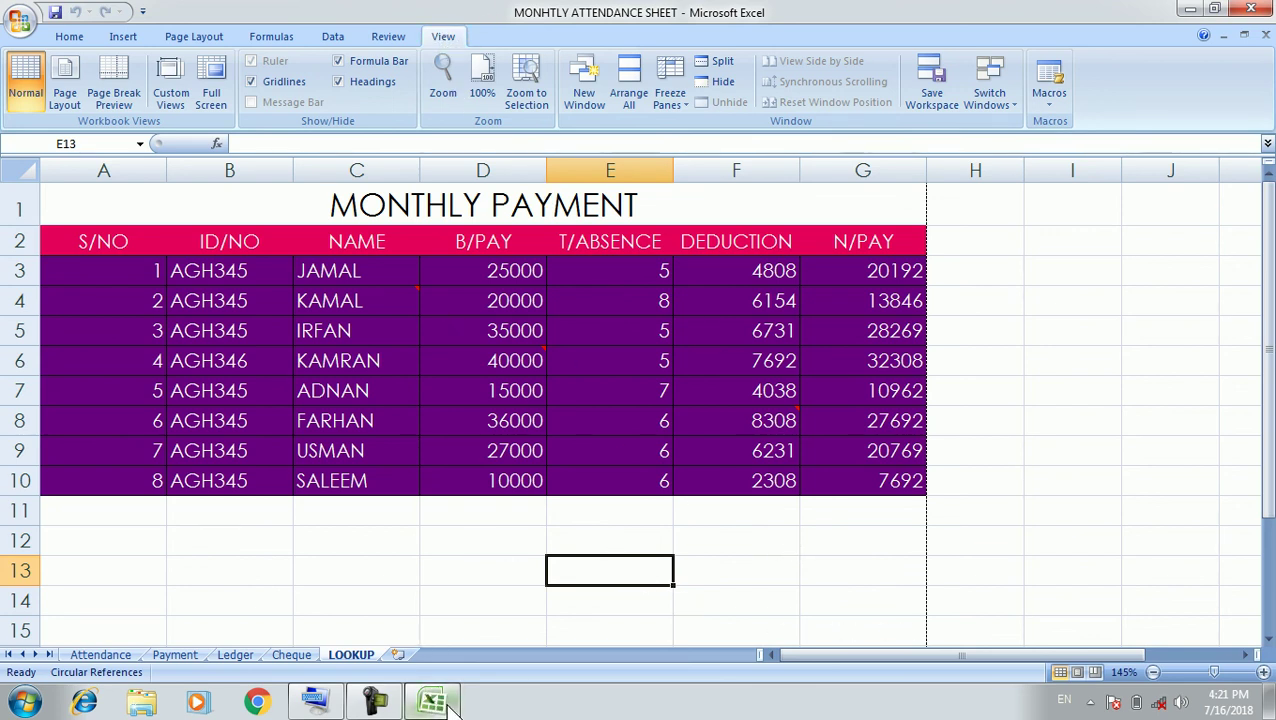
left_click(437, 705)
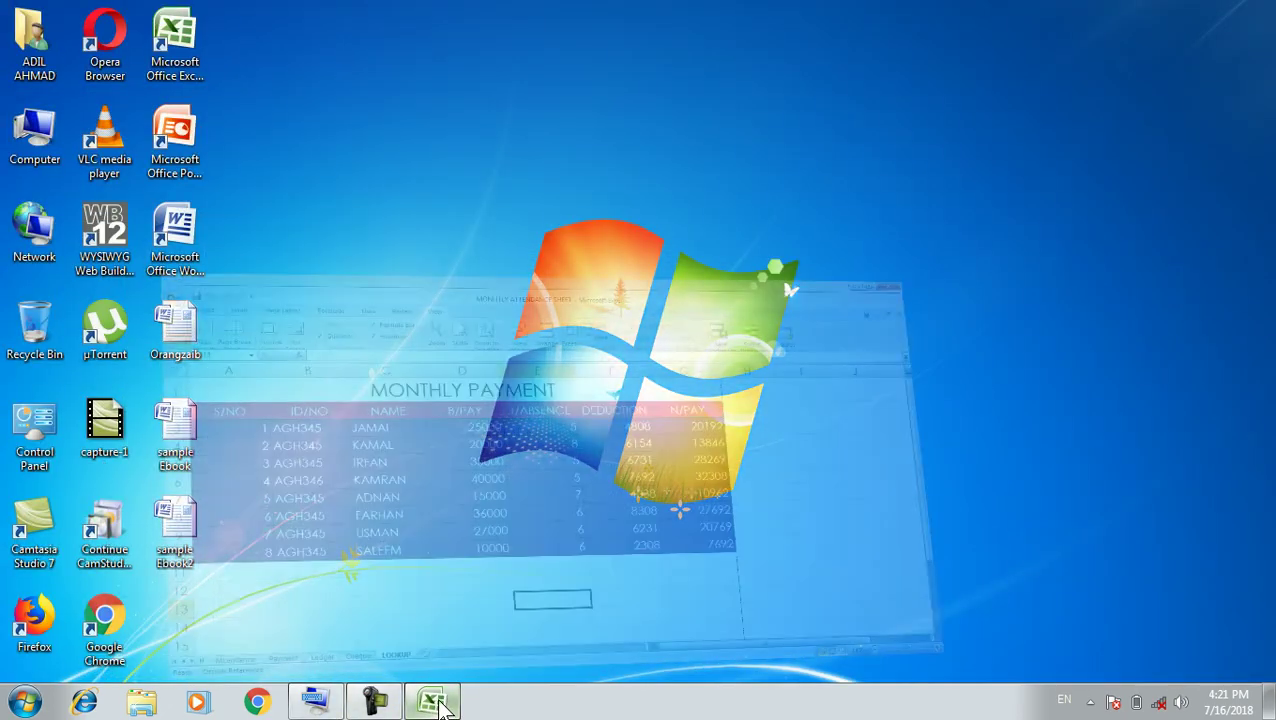
left_click(374, 700)
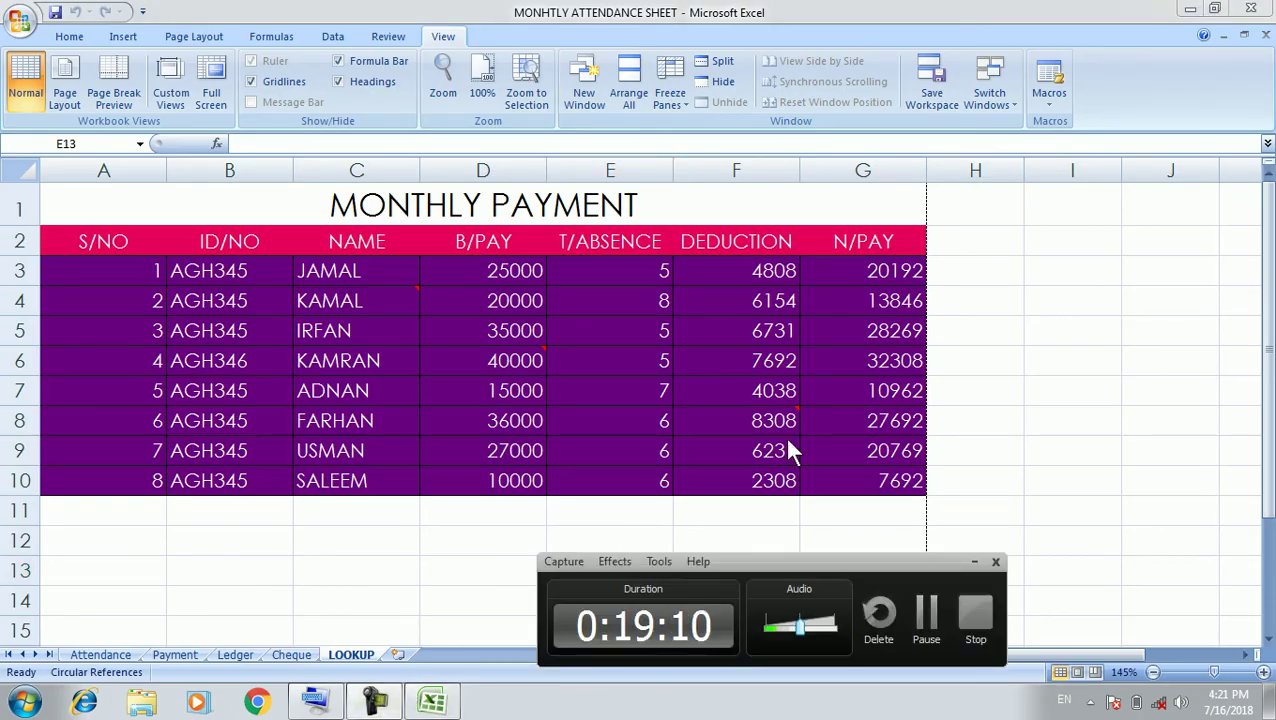